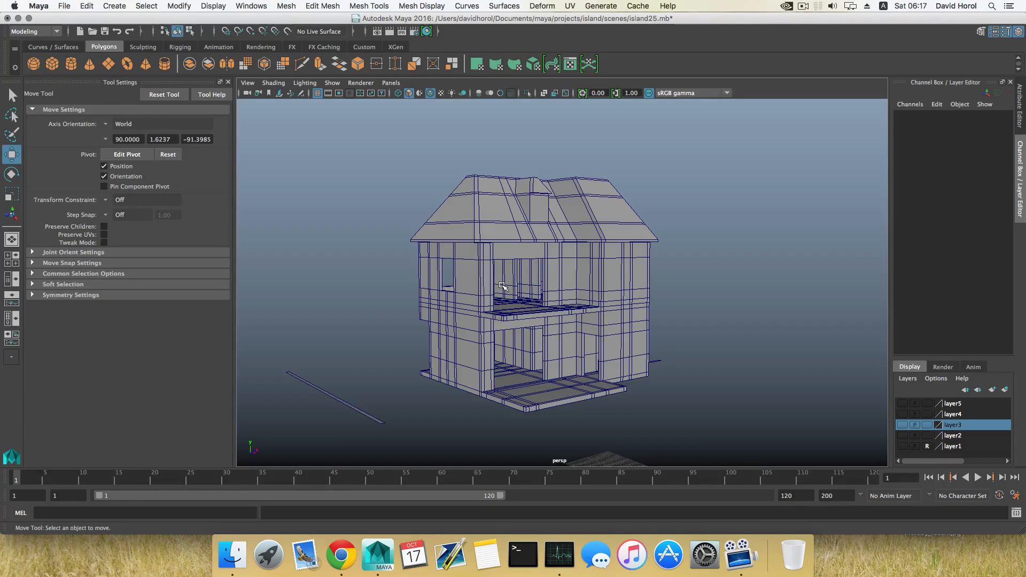
Examine the two-storey house model from all sides, including its roof, balcony, windows and doorway openings
{"action": "left_click_drag", "start_coordinate": [552, 289], "coordinate": [504, 284], "text": "alt"}
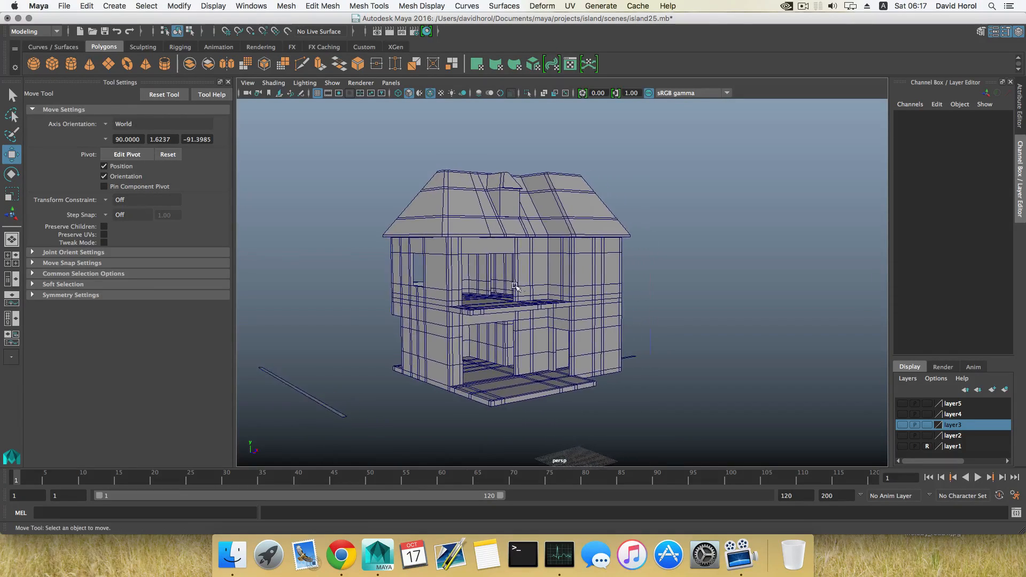
{"action": "mouse_move", "coordinate": [508, 299]}
{"action": "right_mouse_down", "text": "alt"}
{"action": "mouse_move", "coordinate": [635, 329]}
{"action": "mouse_move", "coordinate": [532, 304]}
{"action": "mouse_move", "coordinate": [522, 292]}
{"action": "right_mouse_up", "text": "alt"}
{"action": "mouse_move", "coordinate": [521, 292]}
{"action": "left_mouse_down", "text": "alt"}
{"action": "mouse_move", "coordinate": [495, 296]}
{"action": "mouse_move", "coordinate": [747, 308]}
{"action": "mouse_move", "coordinate": [505, 301]}
{"action": "left_mouse_up", "text": "alt"}
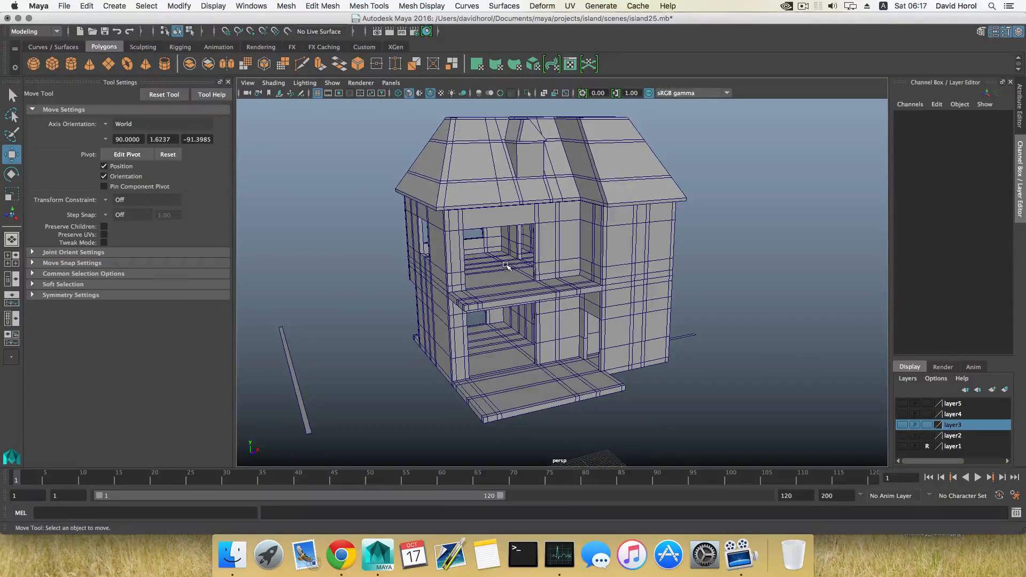
{"action": "left_click_drag", "start_coordinate": [506, 265], "coordinate": [572, 258], "text": "alt"}
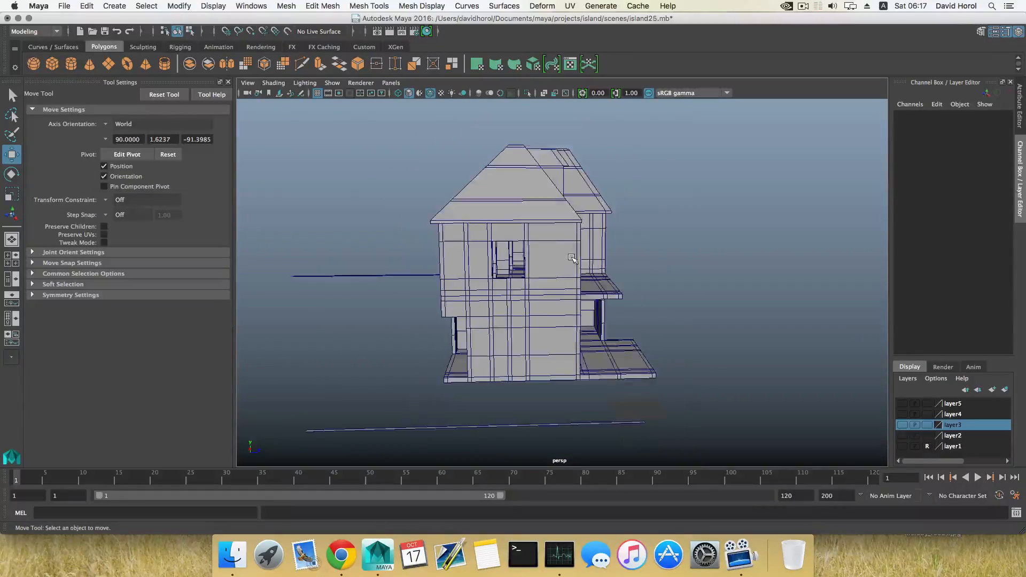
{"action": "middle_click_drag", "start_coordinate": [572, 259], "coordinate": [568, 275], "text": "alt"}
{"action": "right_click_drag", "start_coordinate": [568, 276], "coordinate": [676, 300], "text": "alt"}
{"action": "left_click_drag", "start_coordinate": [674, 300], "coordinate": [587, 295], "text": "alt"}
{"action": "middle_click_drag", "start_coordinate": [588, 296], "coordinate": [582, 277], "text": "alt"}
{"action": "right_click_drag", "start_coordinate": [582, 277], "coordinate": [542, 265], "text": "alt"}
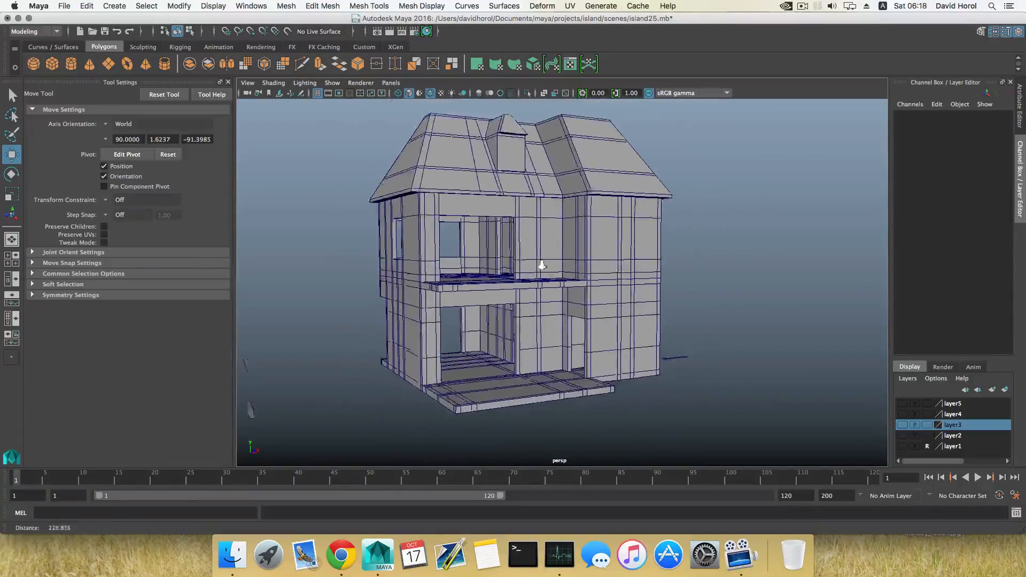
{"action": "left_click_drag", "start_coordinate": [542, 265], "coordinate": [671, 269], "text": "alt"}
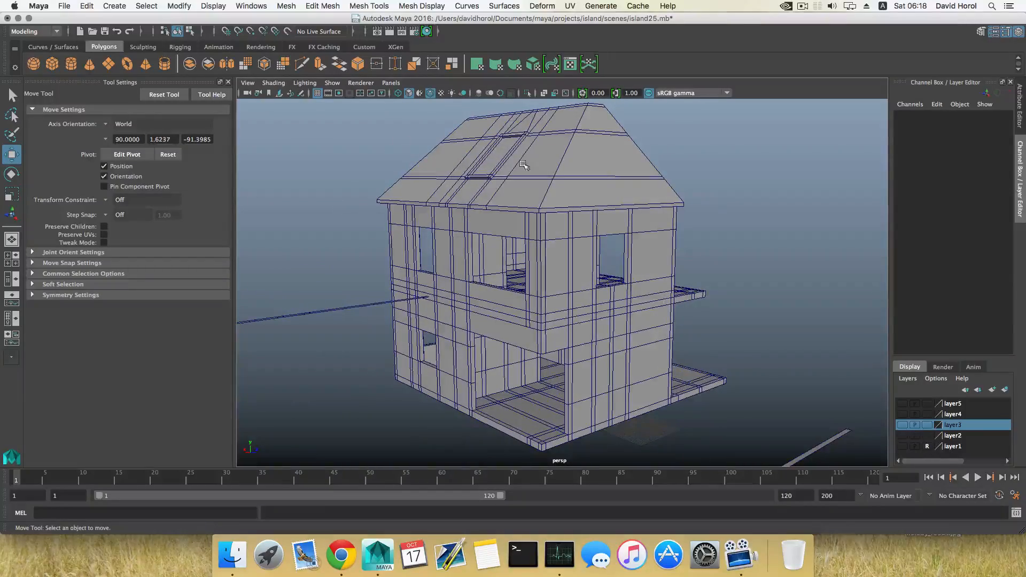
{"action": "left_click_drag", "start_coordinate": [433, 264], "coordinate": [558, 293], "text": "alt"}
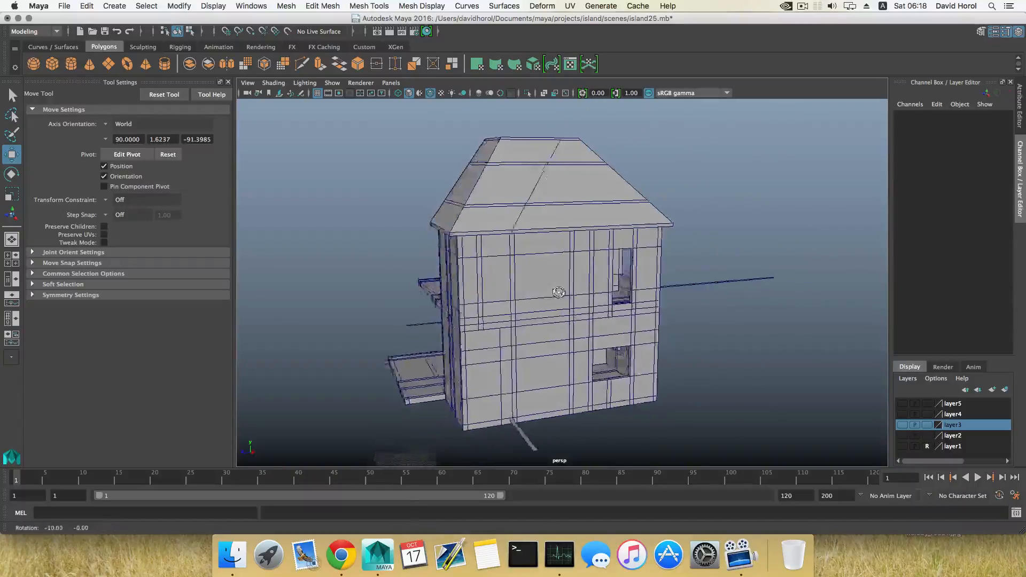
{"action": "left_click_drag", "start_coordinate": [612, 324], "coordinate": [706, 291], "text": "alt"}
{"action": "middle_click_drag", "start_coordinate": [706, 291], "coordinate": [667, 276], "text": "alt"}
{"action": "left_click_drag", "start_coordinate": [661, 288], "coordinate": [667, 291], "text": "alt"}
{"action": "scroll", "coordinate": [666, 290], "scroll_direction": "up", "scroll_amount": 6}
{"action": "scroll", "coordinate": [649, 324], "scroll_direction": "down", "scroll_amount": 4}
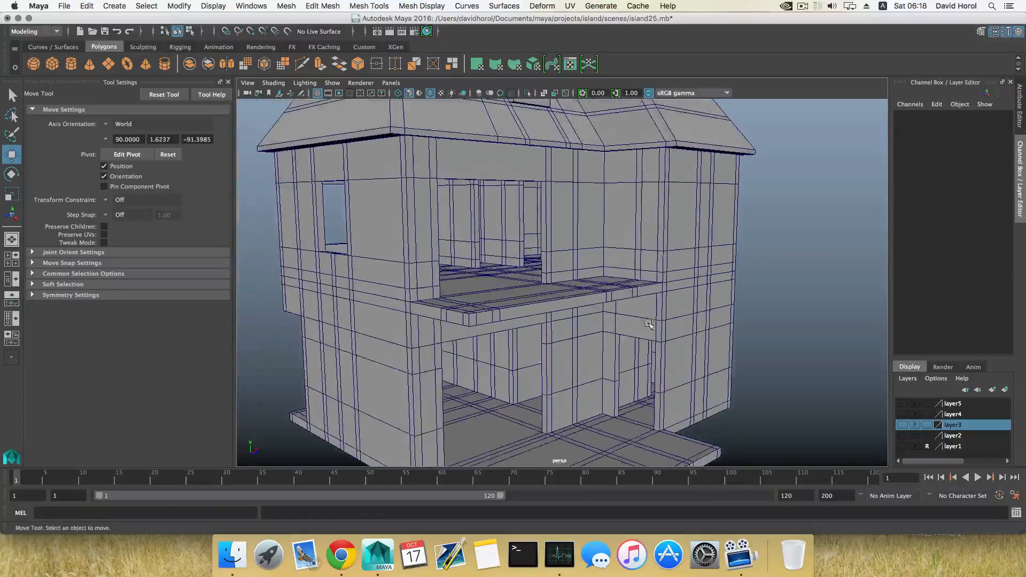
{"action": "scroll", "coordinate": [498, 299], "scroll_direction": "down", "scroll_amount": 2}
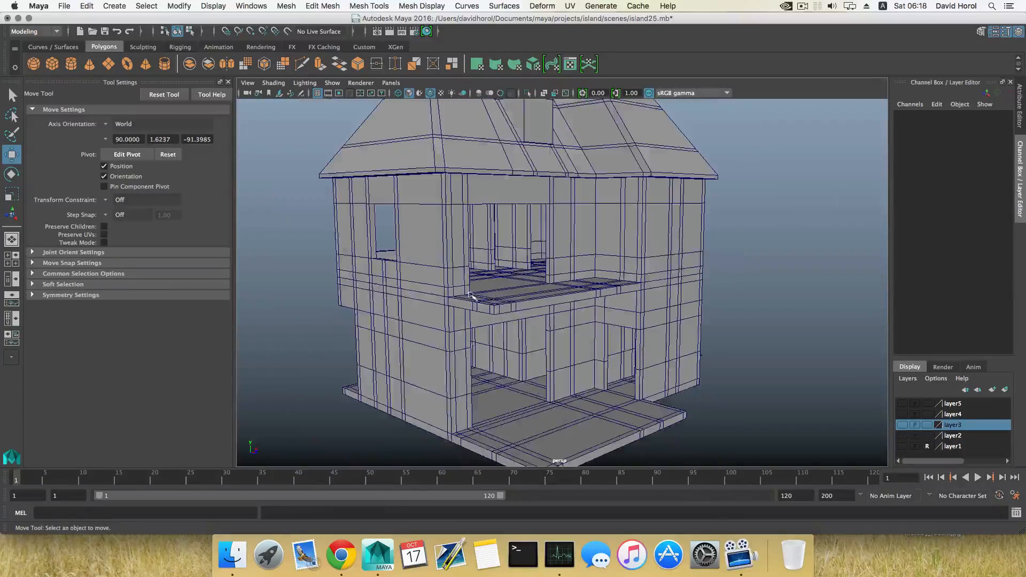
{"action": "left_click_drag", "start_coordinate": [513, 306], "coordinate": [466, 313], "text": "alt"}
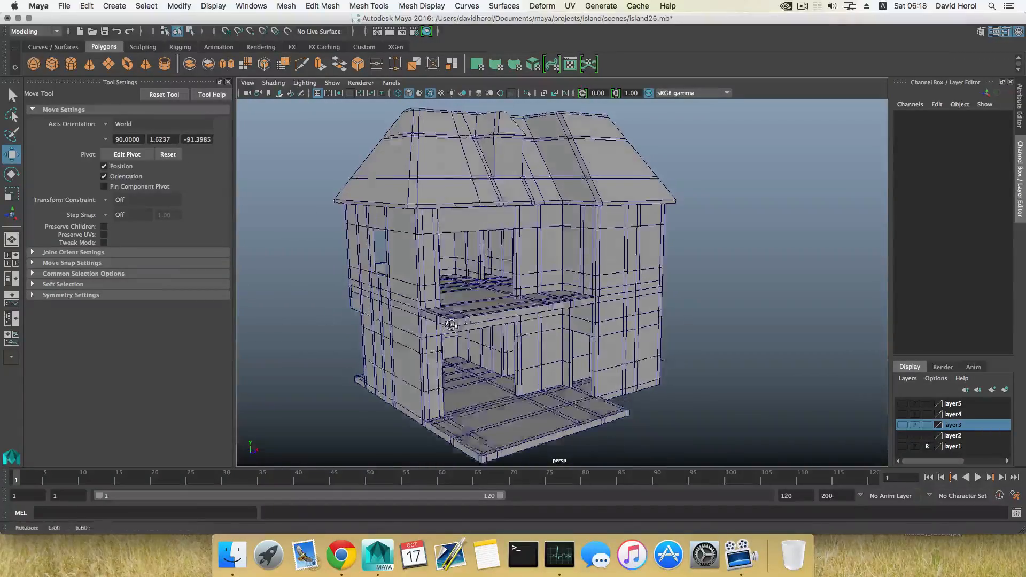
{"action": "middle_click_drag", "start_coordinate": [462, 330], "coordinate": [466, 316], "text": "alt"}
{"action": "left_click_drag", "start_coordinate": [468, 312], "coordinate": [491, 314], "text": "alt"}
{"action": "left_click_drag", "start_coordinate": [429, 310], "coordinate": [438, 306], "text": "alt"}
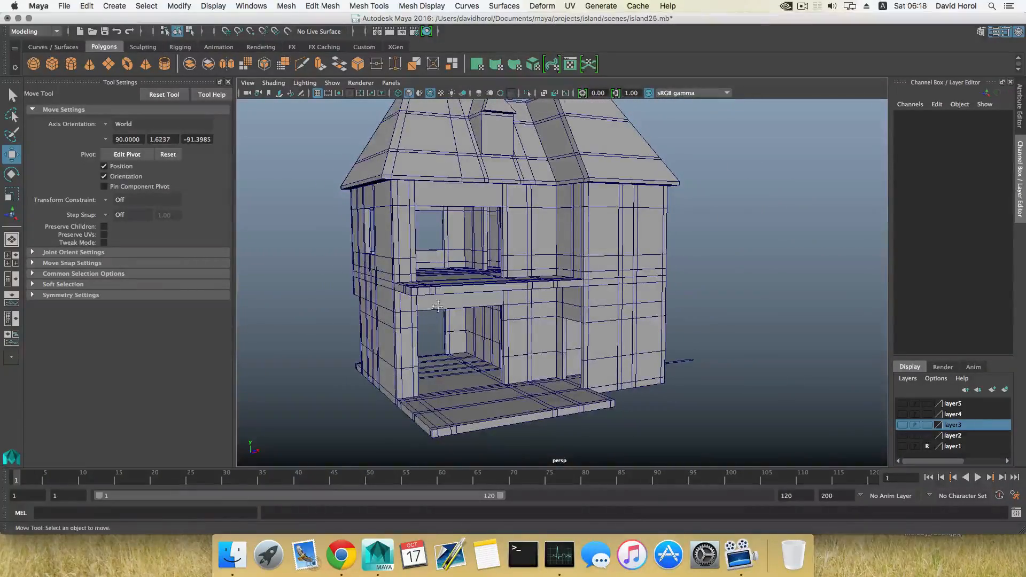
{"action": "scroll", "coordinate": [452, 313], "scroll_direction": "up", "scroll_amount": 5}
{"action": "middle_click_drag", "start_coordinate": [455, 312], "coordinate": [495, 347], "text": "alt"}
{"action": "scroll", "coordinate": [526, 328], "scroll_direction": "down", "scroll_amount": 3}
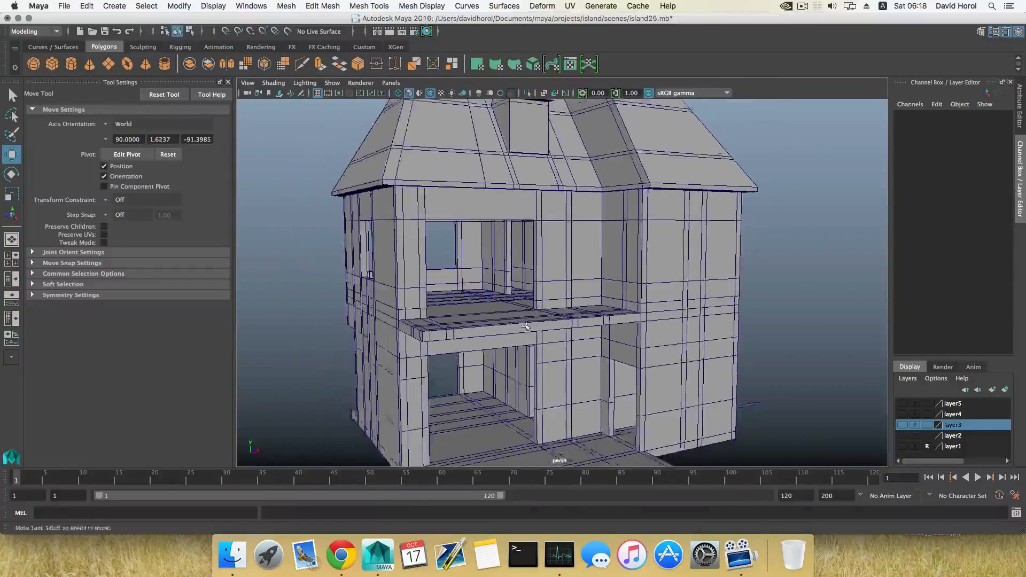
{"action": "left_click_drag", "start_coordinate": [530, 329], "coordinate": [499, 374], "text": "alt"}
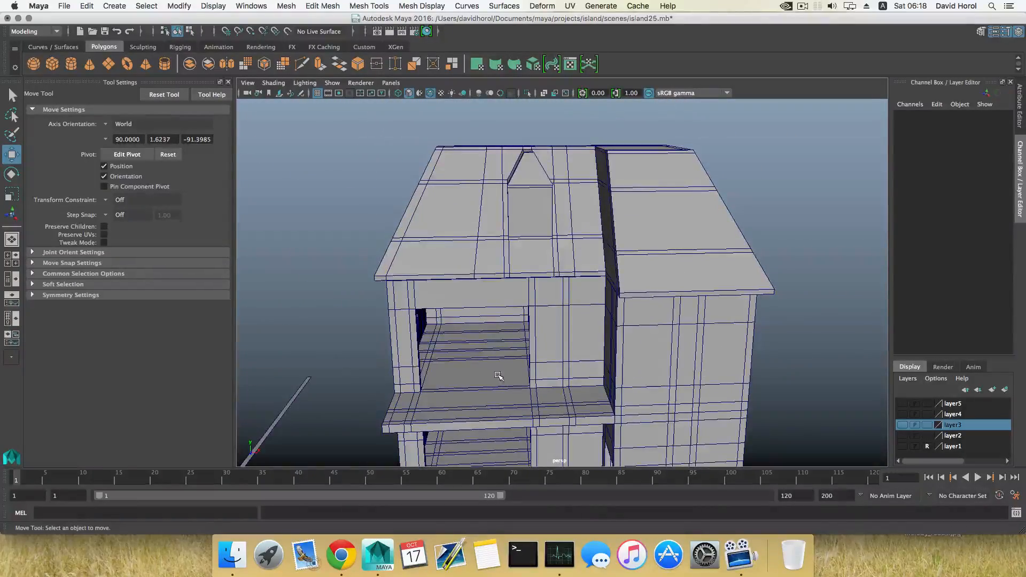
Select the inner side faces and upper faces lining the open ground-floor corner of the house in face mode
{"action": "middle_click_drag", "start_coordinate": [499, 374], "coordinate": [504, 329], "text": "alt"}
{"action": "middle_click_drag", "start_coordinate": [465, 374], "coordinate": [502, 335], "text": "alt"}
{"action": "scroll", "coordinate": [502, 335], "scroll_direction": "up", "scroll_amount": 5}
{"action": "left_click_drag", "start_coordinate": [505, 338], "coordinate": [569, 321], "text": "alt"}
{"action": "scroll", "coordinate": [608, 339], "scroll_direction": "down", "scroll_amount": 5}
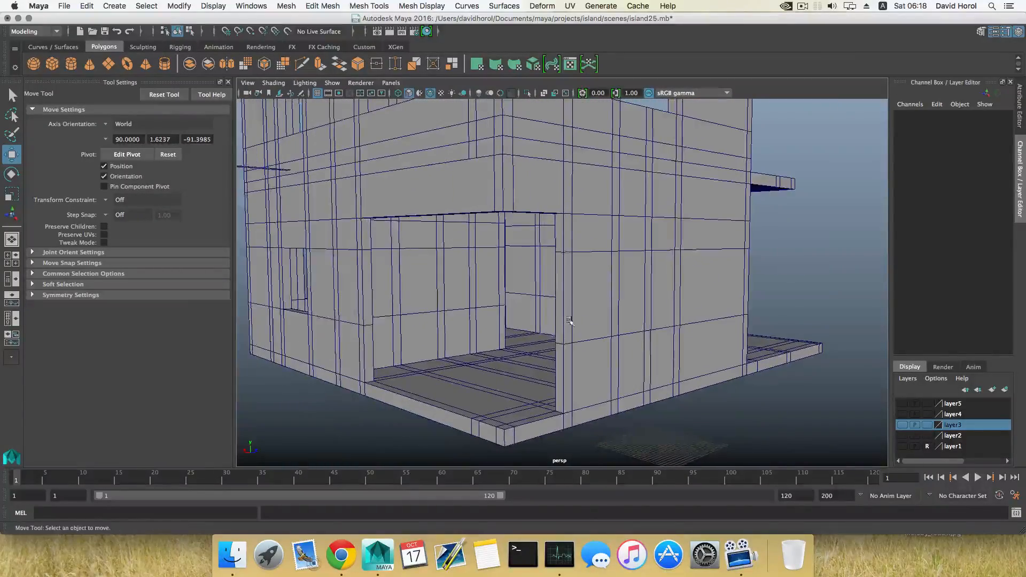
{"action": "mouse_move", "coordinate": [564, 310]}
{"action": "right_mouse_down"}
{"action": "mouse_move", "coordinate": [562, 299]}
{"action": "mouse_move", "coordinate": [554, 328]}
{"action": "right_mouse_up"}
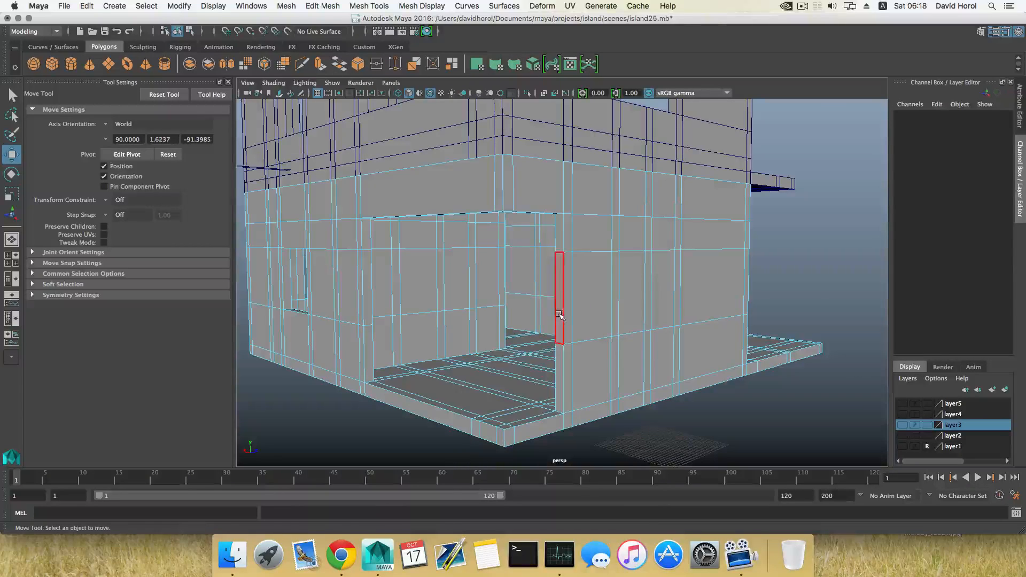
{"action": "left_click", "coordinate": [559, 315]}
{"action": "key", "text": "q"}
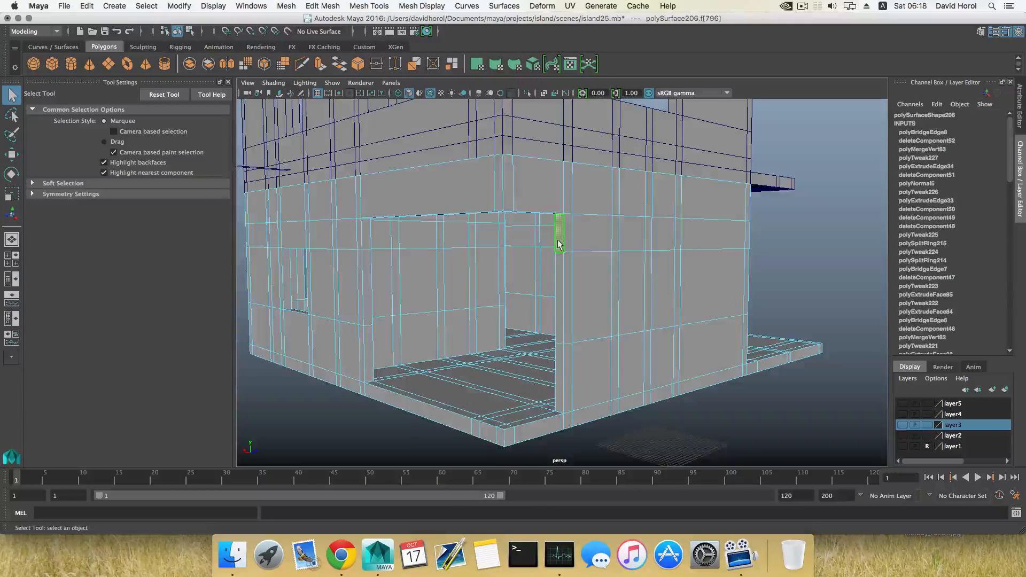
{"action": "left_click_drag", "start_coordinate": [557, 244], "coordinate": [554, 225], "text": "alt"}
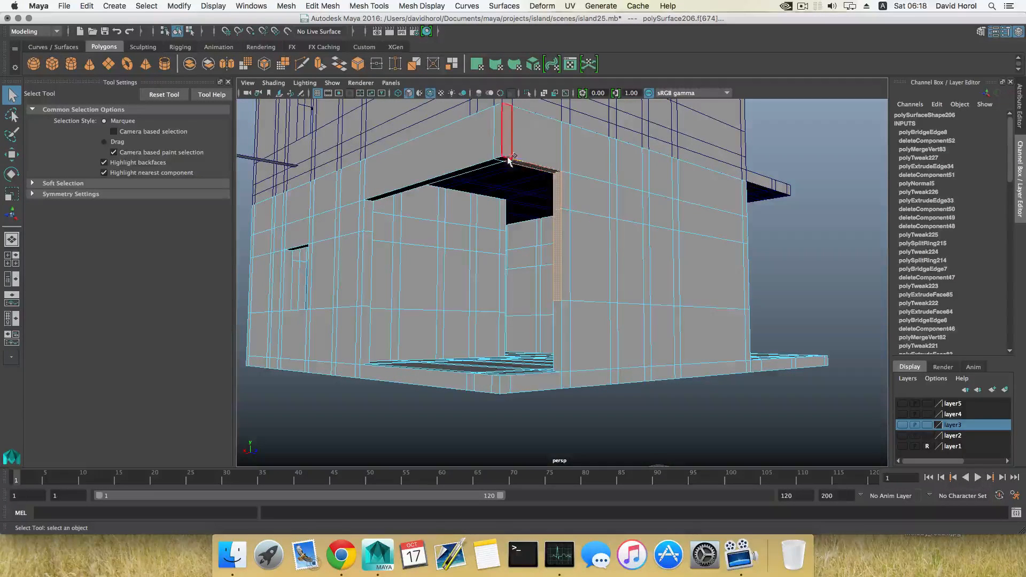
{"action": "left_click_drag", "start_coordinate": [492, 165], "coordinate": [394, 212], "text": "alt"}
{"action": "left_click_drag", "start_coordinate": [393, 268], "coordinate": [379, 376], "text": "alt"}
Add the remaining jamb faces and the narrow floor-edge faces around the corner opening to the selection
{"action": "left_click", "coordinate": [372, 385], "text": "shift"}
{"action": "left_click", "coordinate": [383, 403], "text": "shift"}
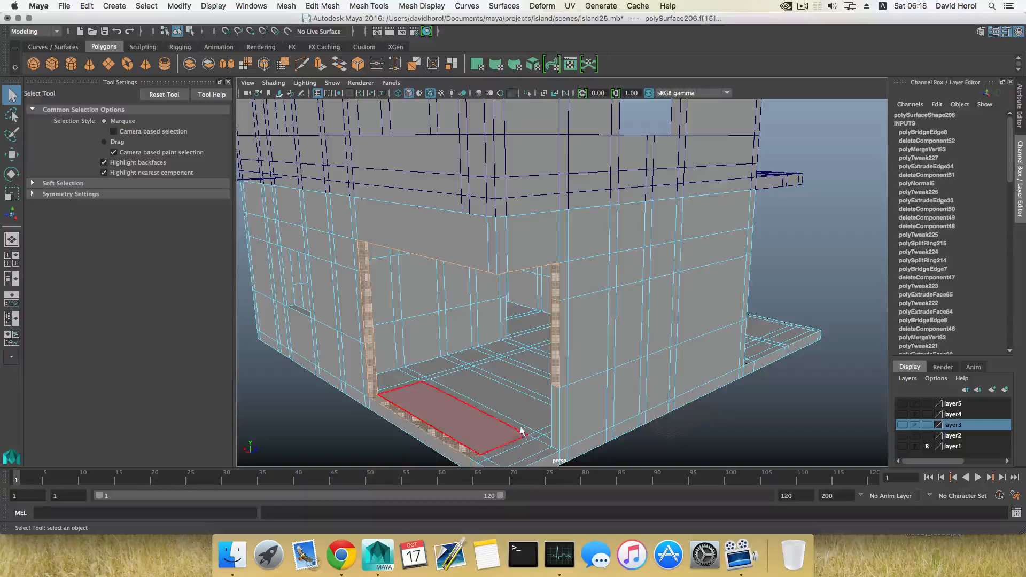
{"action": "left_click_drag", "start_coordinate": [521, 431], "coordinate": [499, 394], "text": "alt"}
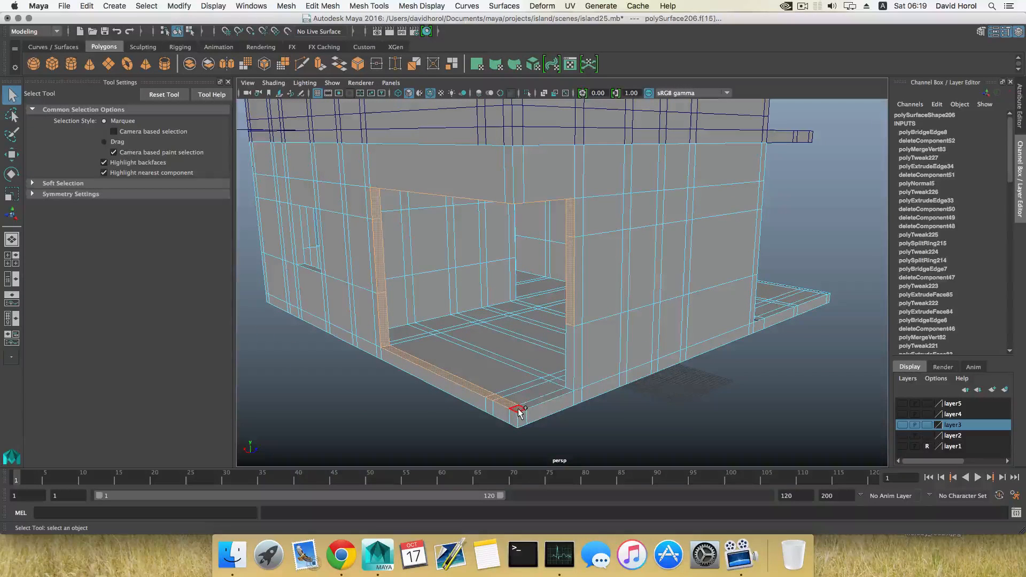
{"action": "left_click", "coordinate": [568, 382], "text": "shift"}
{"action": "left_click_drag", "start_coordinate": [568, 382], "coordinate": [596, 310], "text": "alt"}
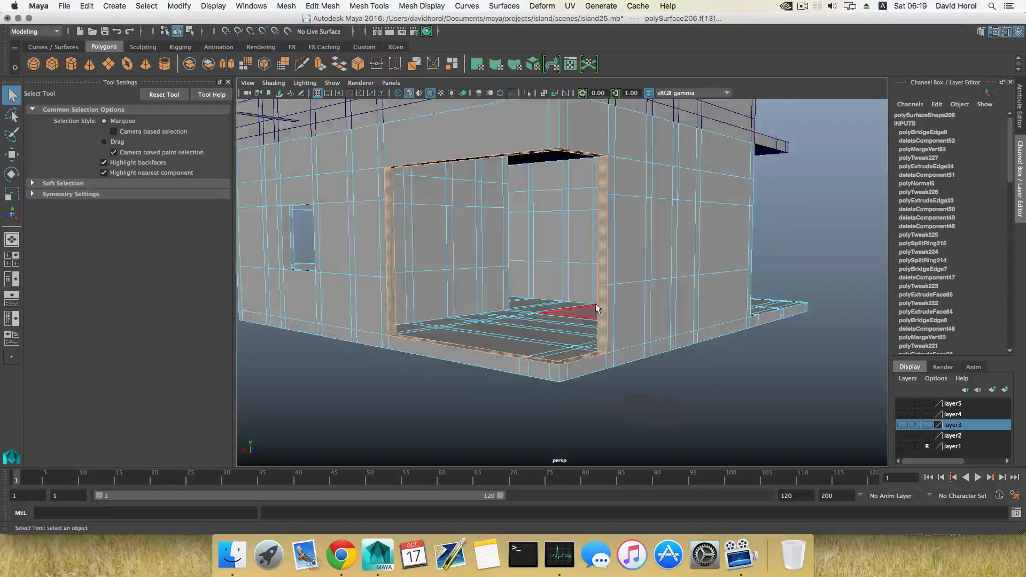
Make a separate mesh from the selected faces lining the corner opening, and select that frame mesh
{"action": "right_click_drag", "start_coordinate": [604, 297], "coordinate": [606, 442], "text": "shift"}
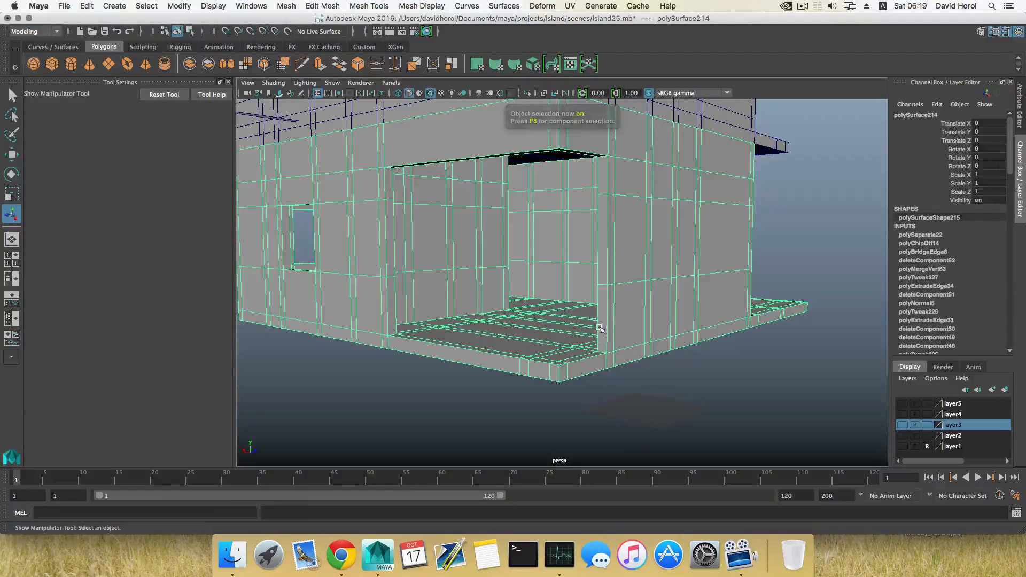
{"action": "right_click_drag", "start_coordinate": [582, 275], "coordinate": [583, 276]}
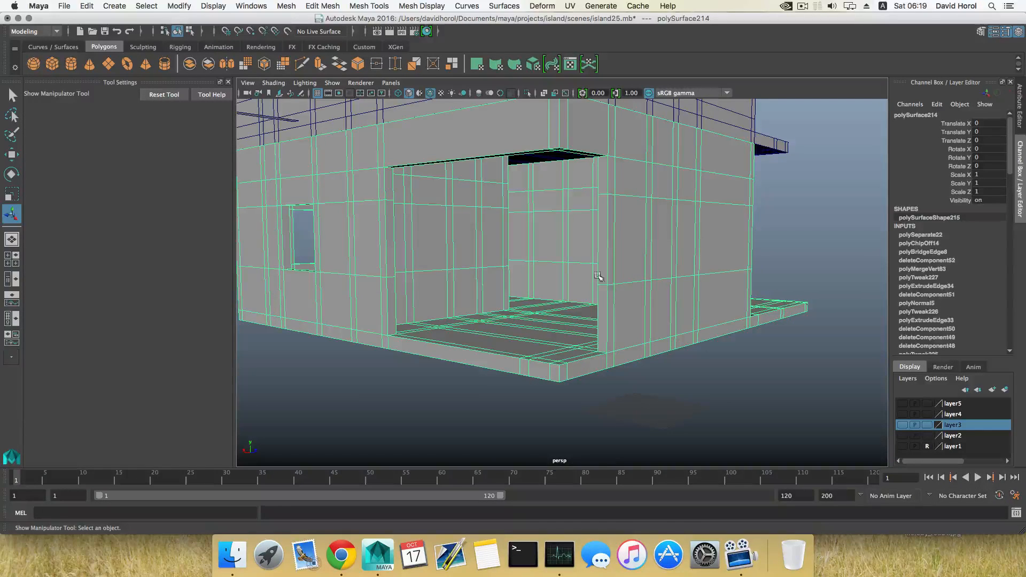
{"action": "left_click", "coordinate": [599, 276]}
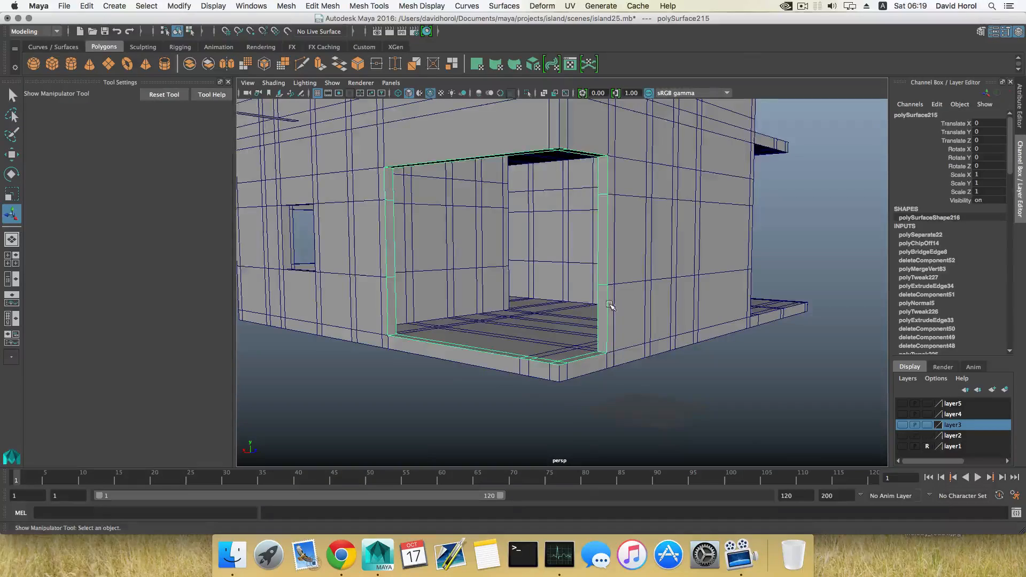
Center the pivot of the corner opening's frame mesh
{"action": "left_click_drag", "start_coordinate": [609, 304], "coordinate": [618, 324], "text": "alt"}
{"action": "left_click", "coordinate": [195, 5]}
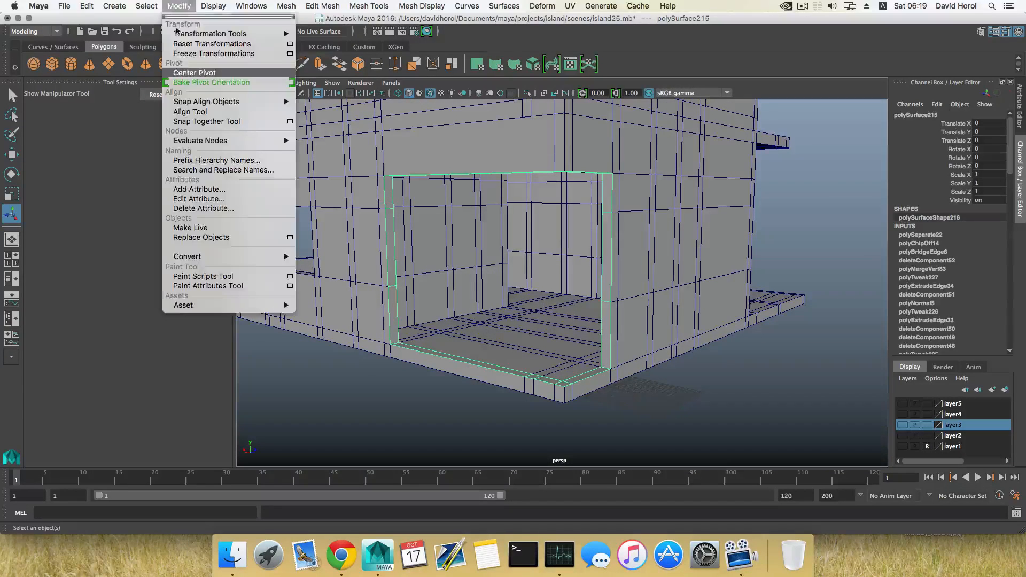
{"action": "left_click", "coordinate": [187, 70]}
{"action": "left_click_drag", "start_coordinate": [544, 288], "coordinate": [596, 242], "text": "alt"}
{"action": "right_click_drag", "start_coordinate": [593, 196], "coordinate": [592, 169]}
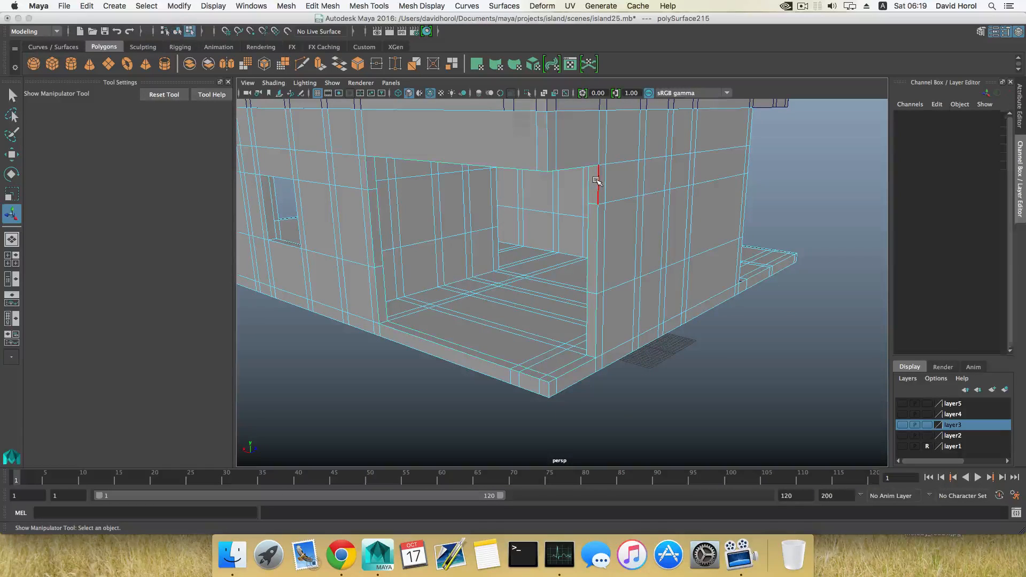
{"action": "key", "text": "F8"}
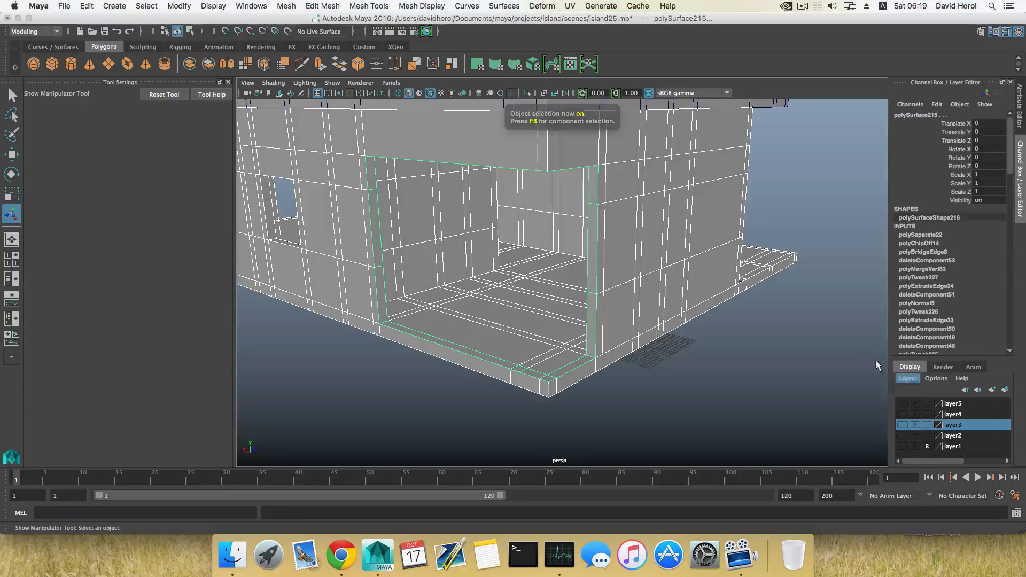
Select the house's ground floor, upper floor and roof meshes, and create a new display layer from them
{"action": "left_click", "coordinate": [743, 299]}
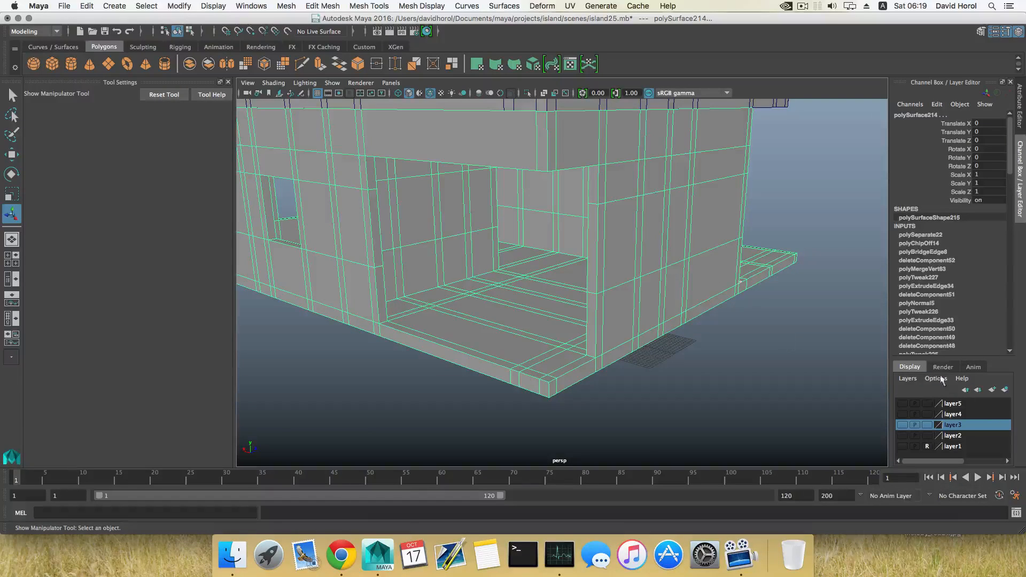
{"action": "key", "text": "f"}
{"action": "left_click", "coordinate": [577, 186], "text": "shift"}
{"action": "middle_click_drag", "start_coordinate": [577, 186], "coordinate": [587, 286], "text": "alt"}
{"action": "left_click", "coordinate": [584, 165], "text": "shift"}
{"action": "left_click_drag", "start_coordinate": [583, 166], "coordinate": [573, 115], "text": "alt"}
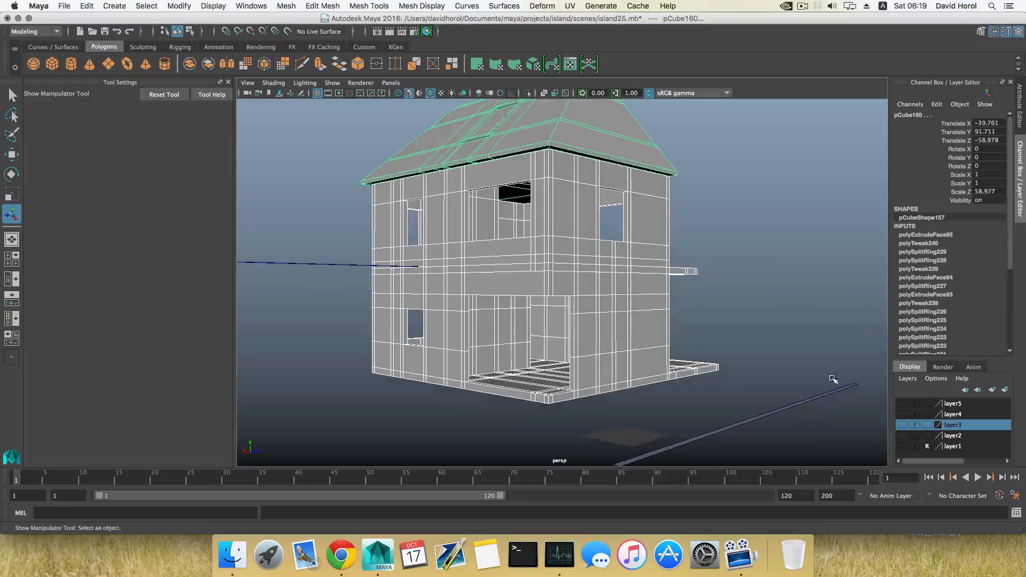
{"action": "left_click", "coordinate": [1005, 390]}
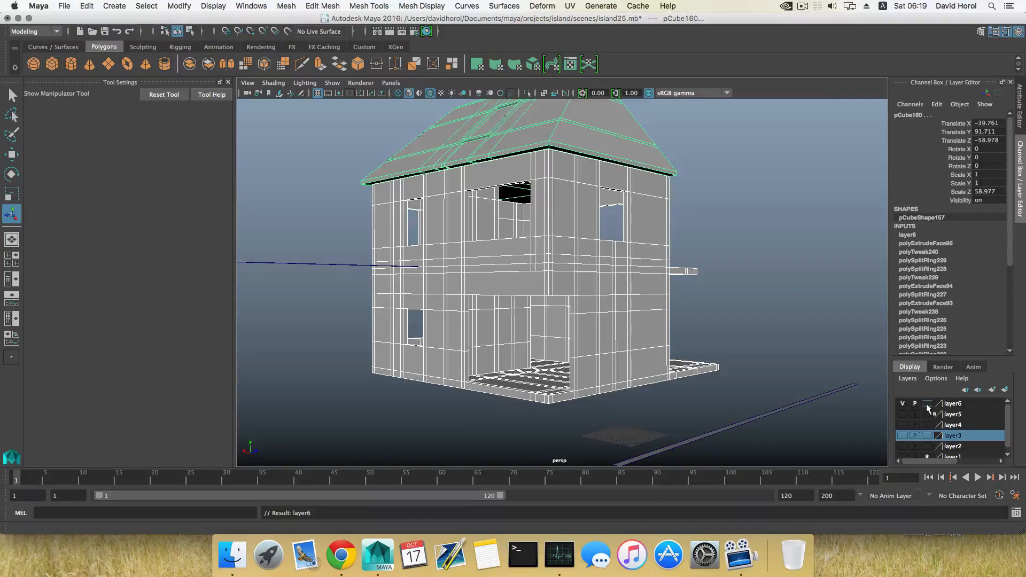
Set the new house display layer to template mode
{"action": "left_click", "coordinate": [578, 362]}
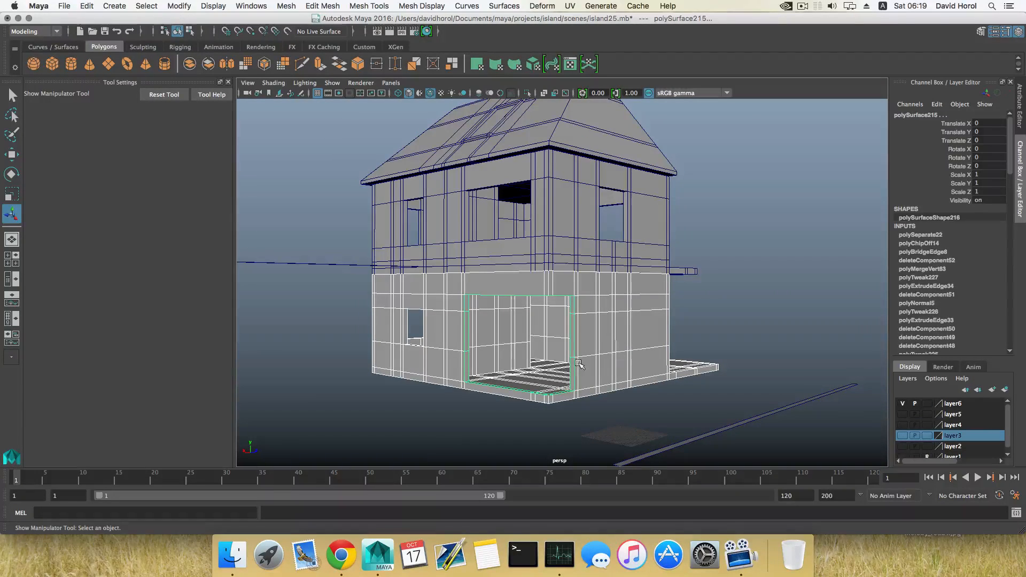
{"action": "key", "text": "z"}
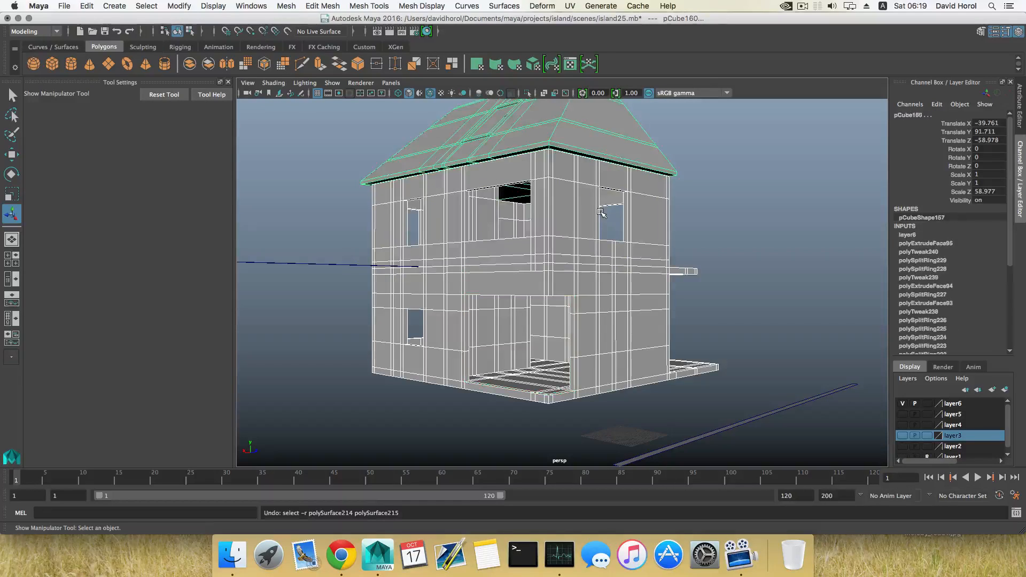
{"action": "left_click", "coordinate": [926, 404]}
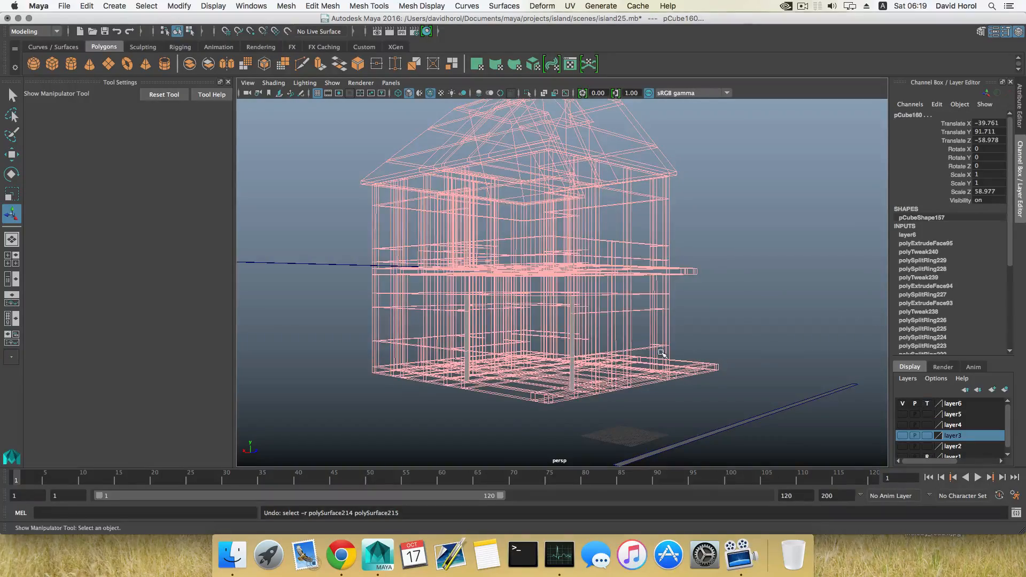
Select the frame mesh at the ground-floor corner opening
{"action": "left_click_drag", "start_coordinate": [695, 406], "coordinate": [687, 320], "text": "alt"}
{"action": "middle_click_drag", "start_coordinate": [690, 376], "coordinate": [696, 355], "text": "alt"}
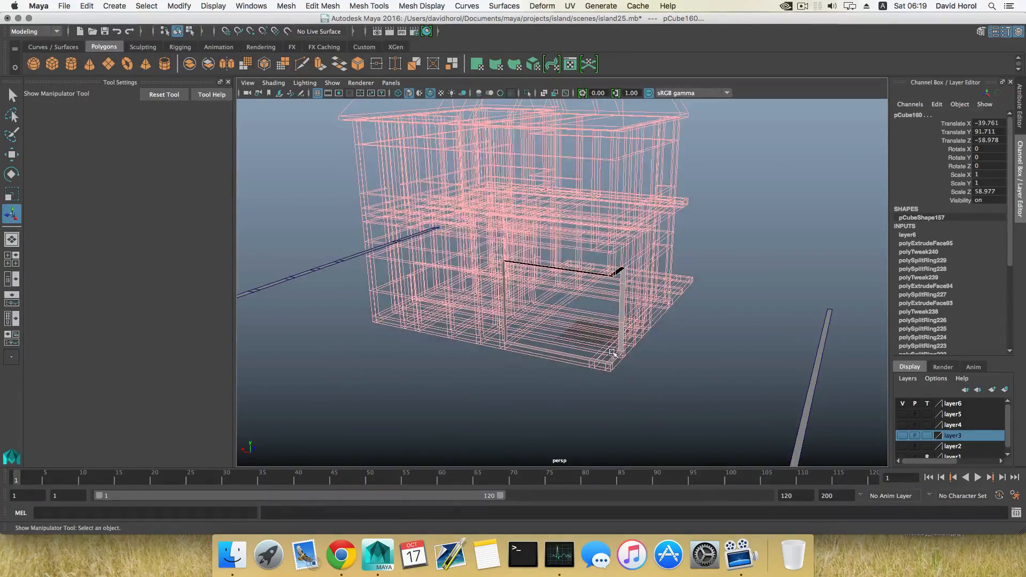
{"action": "left_click_drag", "start_coordinate": [608, 348], "coordinate": [621, 364]}
{"action": "middle_click_drag", "start_coordinate": [623, 367], "coordinate": [614, 351], "text": "alt"}
{"action": "right_click_drag", "start_coordinate": [615, 351], "coordinate": [640, 352], "text": "alt"}
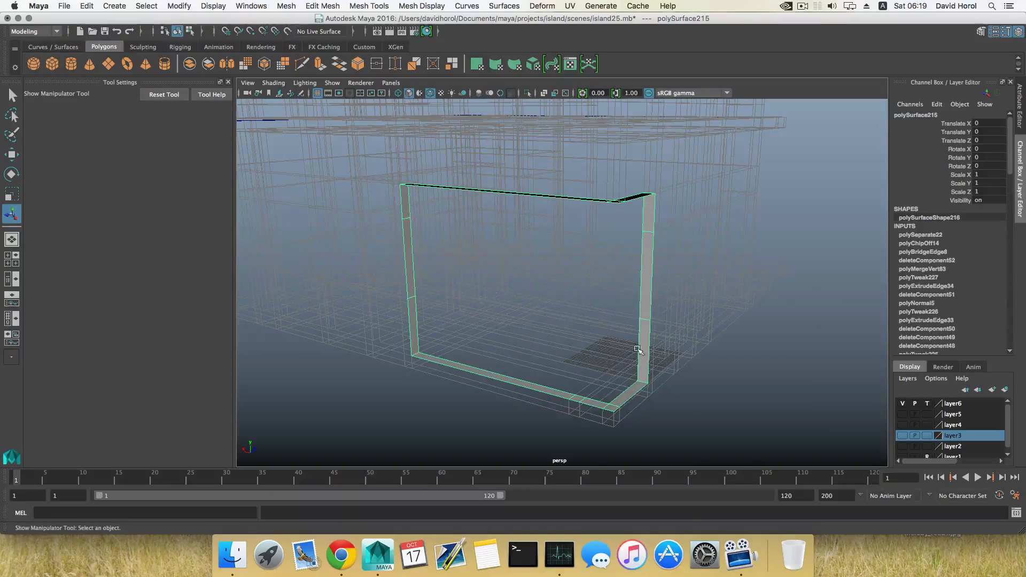
Switch the frame mesh to edge mode and select the outer border edge loop around the corner opening
{"action": "right_click_drag", "start_coordinate": [639, 273], "coordinate": [648, 256]}
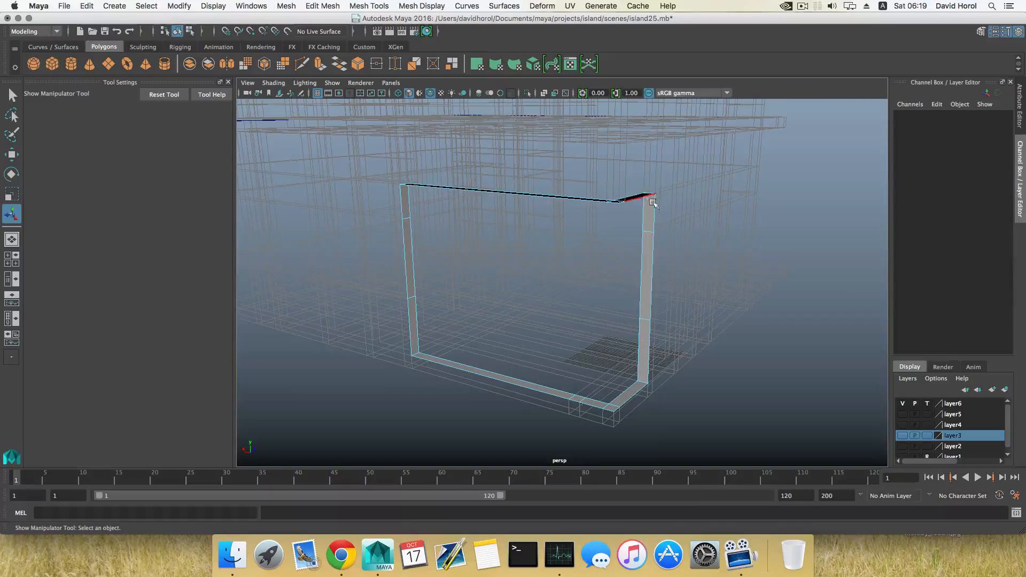
{"action": "left_click_drag", "start_coordinate": [664, 219], "coordinate": [663, 220]}
{"action": "left_click", "coordinate": [685, 223]}
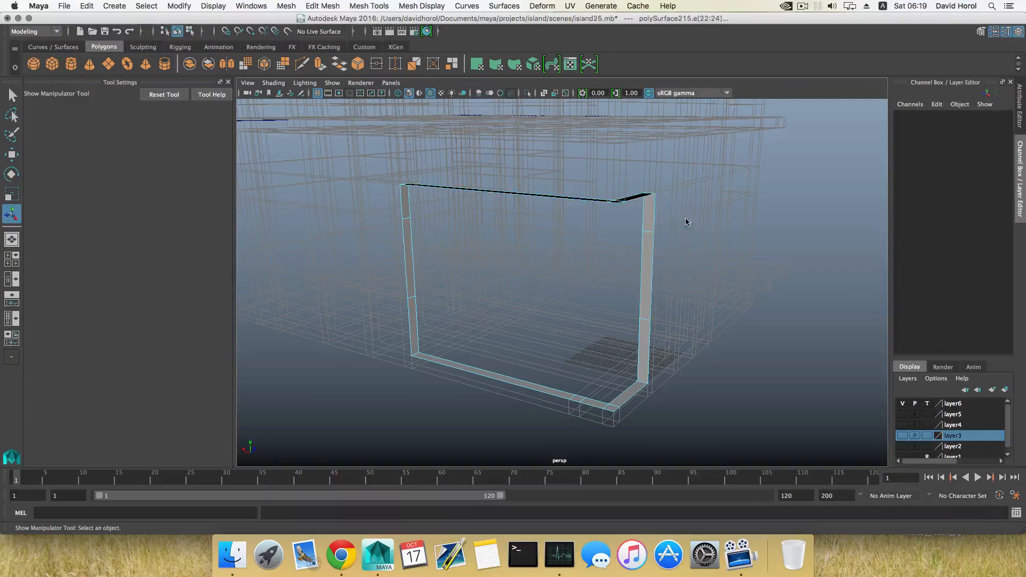
{"action": "left_click", "coordinate": [652, 205]}
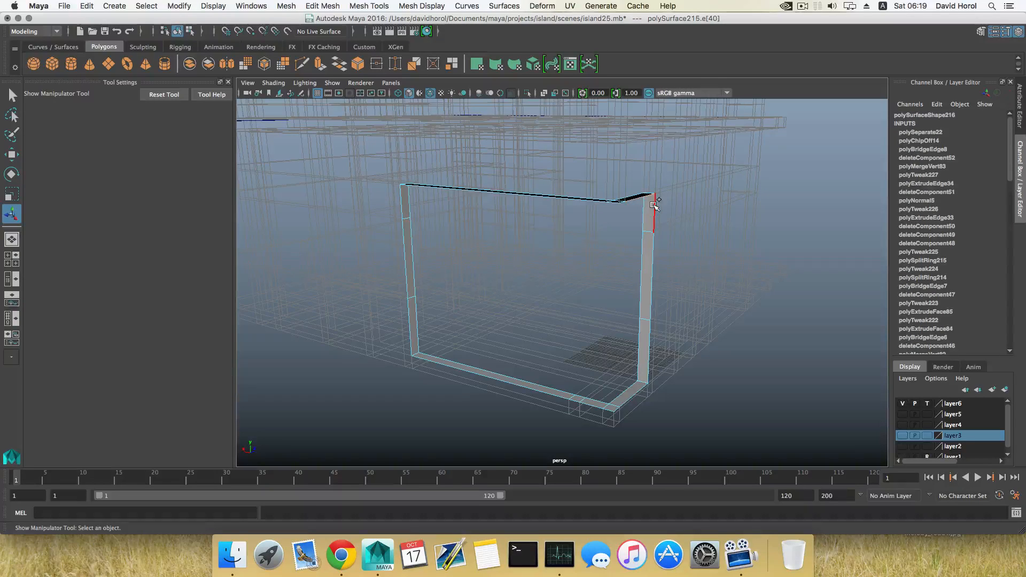
{"action": "left_click", "coordinate": [653, 205], "text": "shift"}
{"action": "double_click", "coordinate": [654, 246], "text": "shift"}
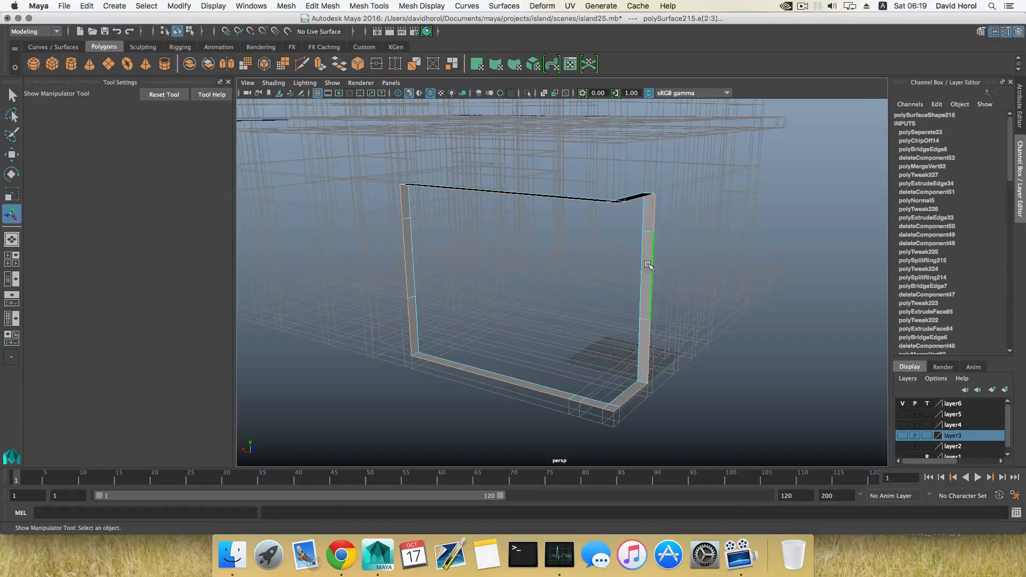
{"action": "left_click_drag", "start_coordinate": [626, 305], "coordinate": [606, 303], "text": "alt"}
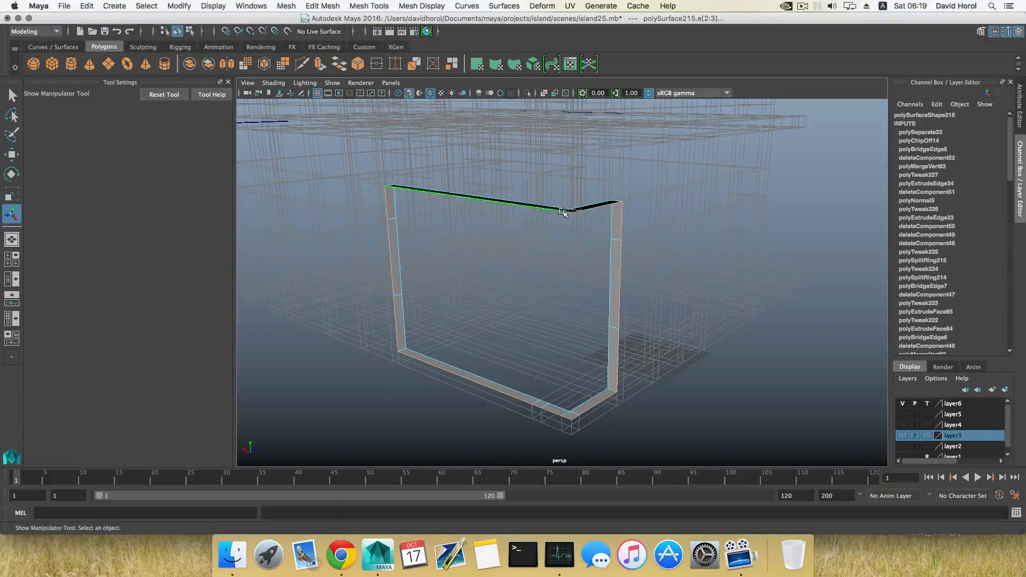
{"action": "left_click", "coordinate": [320, 64]}
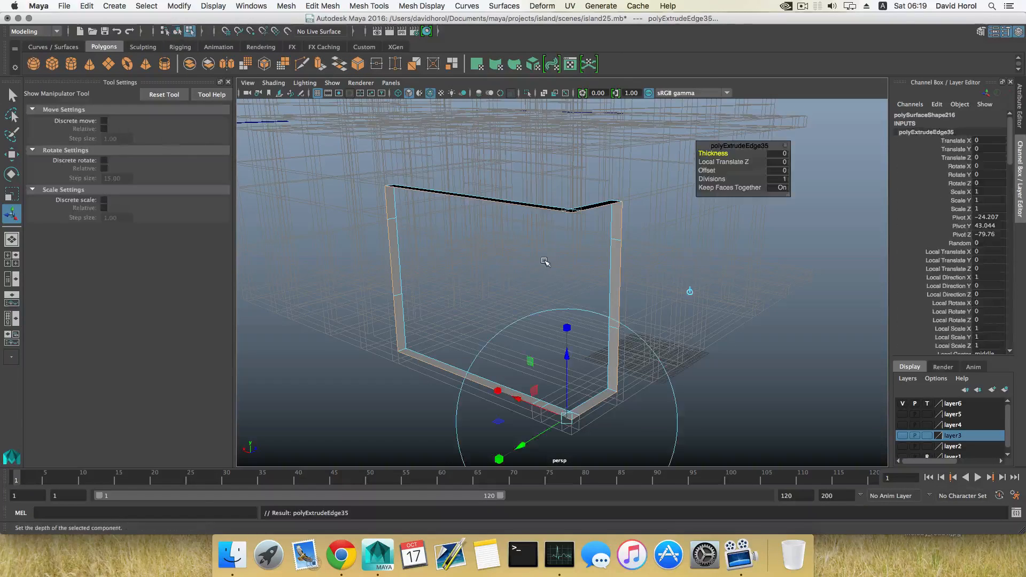
{"action": "left_click_drag", "start_coordinate": [556, 279], "coordinate": [507, 369], "text": "alt"}
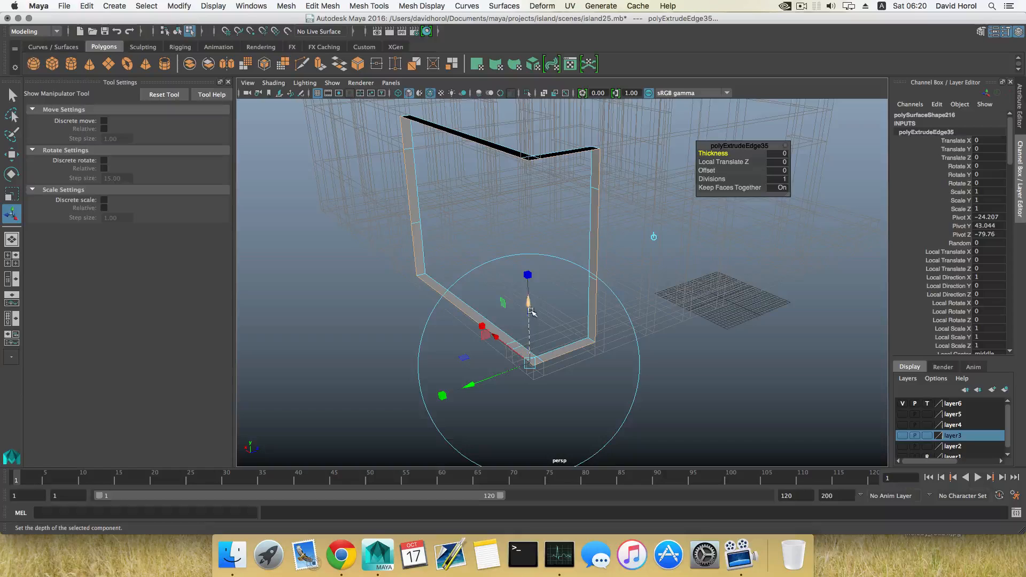
{"action": "left_click_drag", "start_coordinate": [531, 312], "coordinate": [531, 314]}
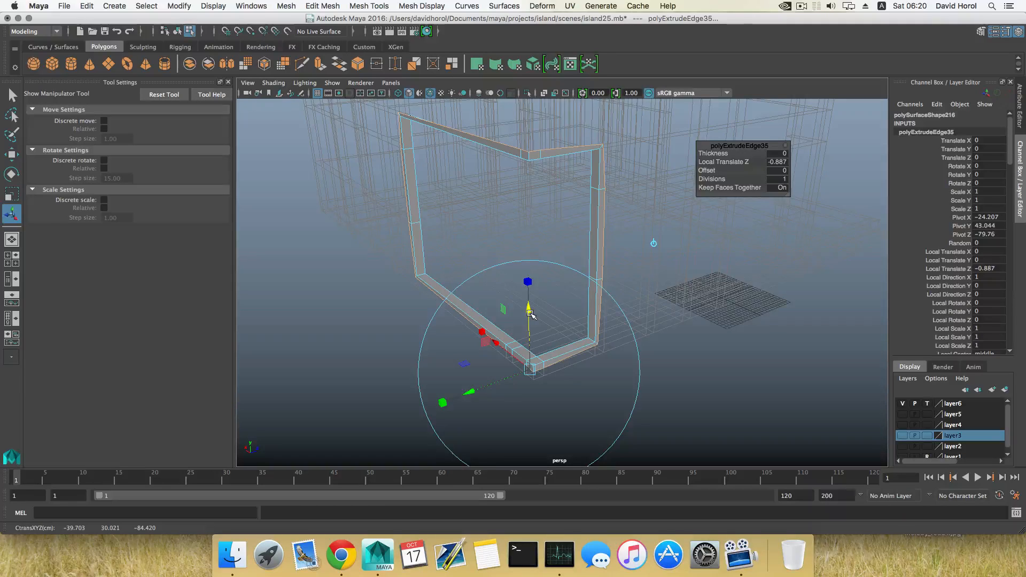
{"action": "key", "text": "ctrl+z"}
{"action": "key", "text": "r"}
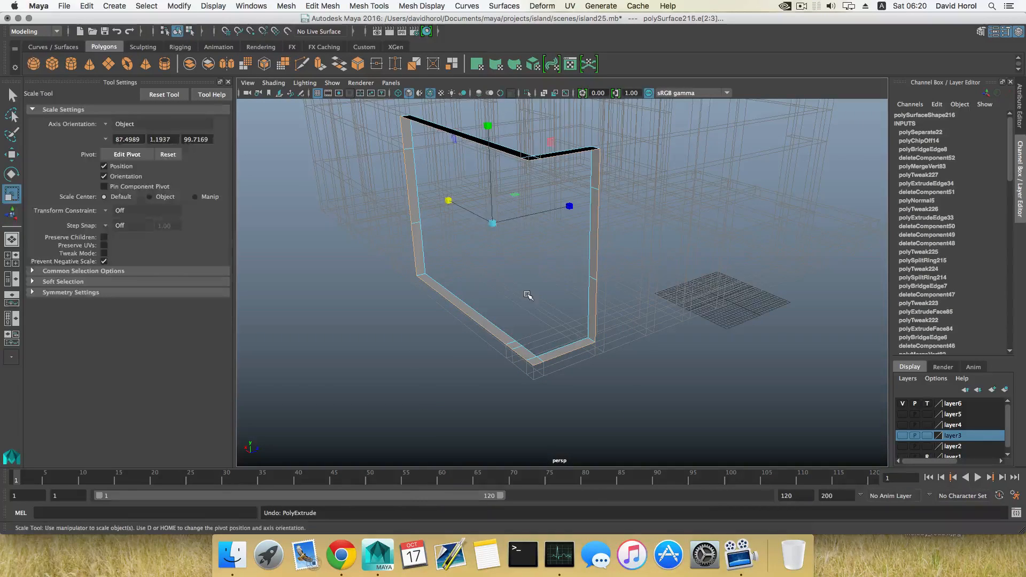
{"action": "left_click_drag", "start_coordinate": [491, 223], "coordinate": [501, 238]}
{"action": "key", "text": "ctrl+z"}
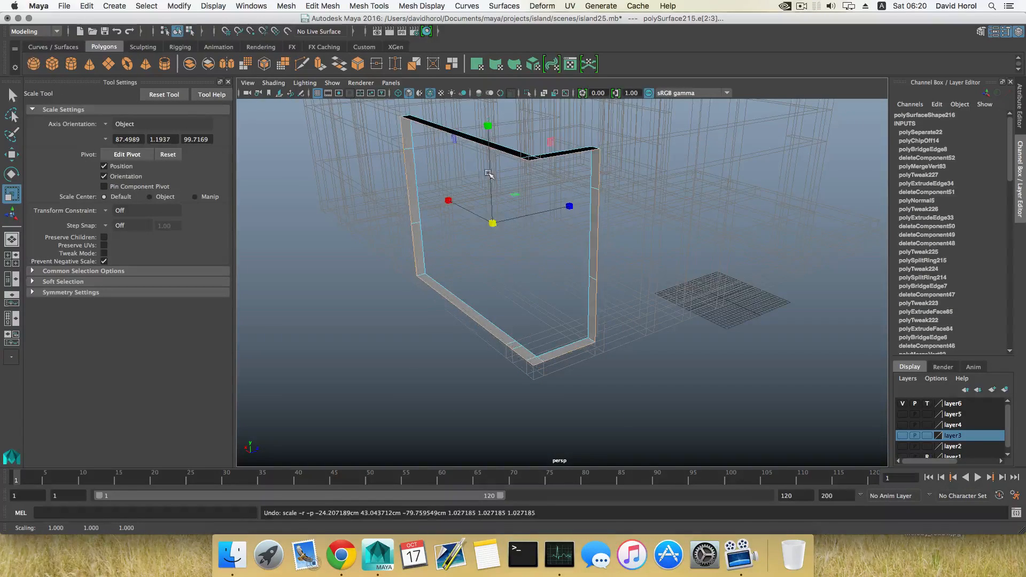
{"action": "left_click", "coordinate": [320, 63]}
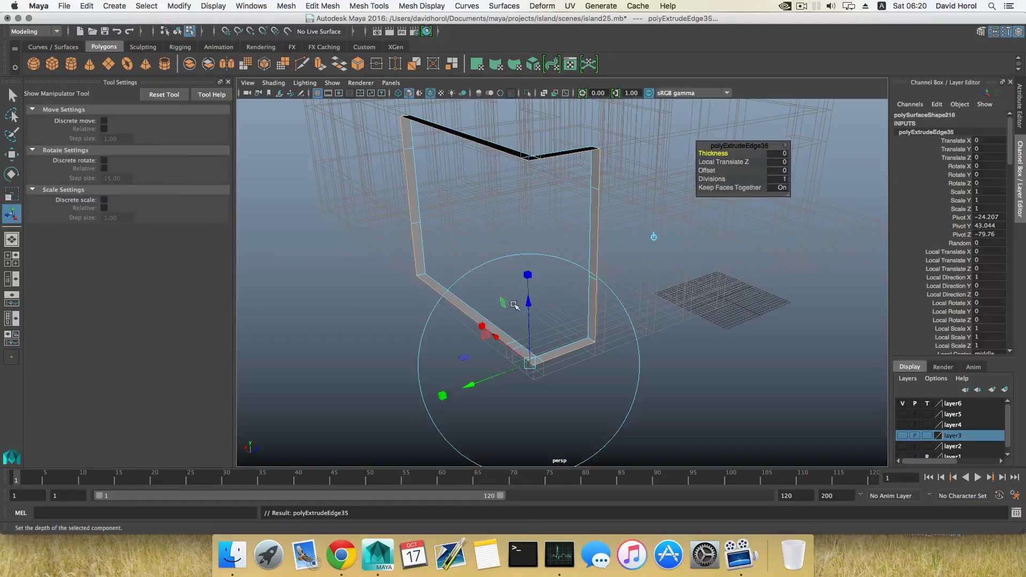
{"action": "key", "text": "r"}
{"action": "left_click_drag", "start_coordinate": [490, 223], "coordinate": [527, 255]}
{"action": "key", "text": "ctrl+z"}
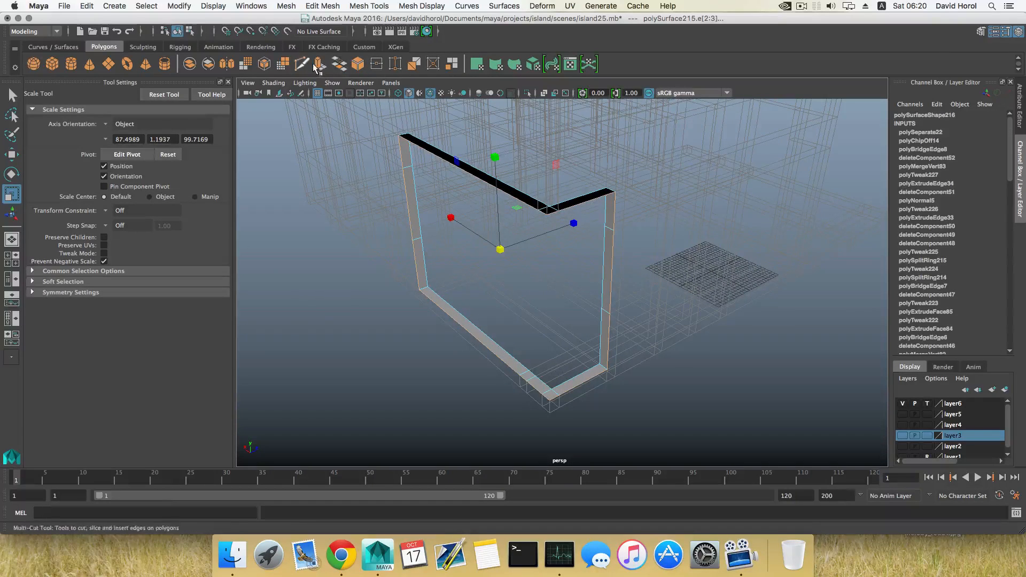
Extrude the frame's selected outer border edges with a local Z translation of about -0.782
{"action": "key", "text": "ctrl+e"}
{"action": "middle_click_drag", "start_coordinate": [567, 317], "coordinate": [558, 237], "text": "alt"}
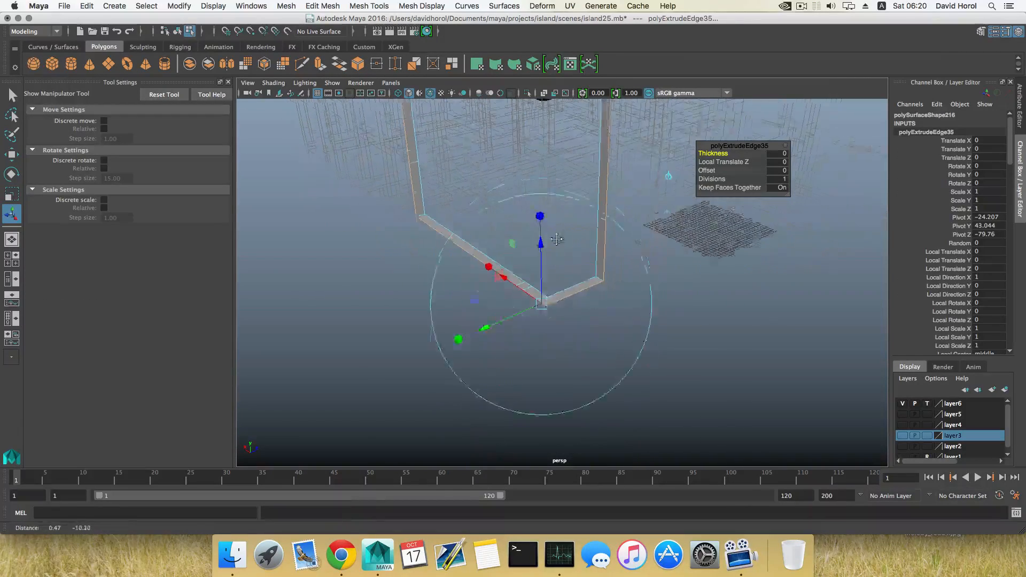
{"action": "right_click_drag", "start_coordinate": [558, 237], "coordinate": [565, 262], "text": "alt"}
{"action": "middle_click_drag", "start_coordinate": [565, 262], "coordinate": [546, 272], "text": "alt"}
{"action": "left_click_drag", "start_coordinate": [546, 269], "coordinate": [548, 276]}
{"action": "key", "text": "ctrl+z"}
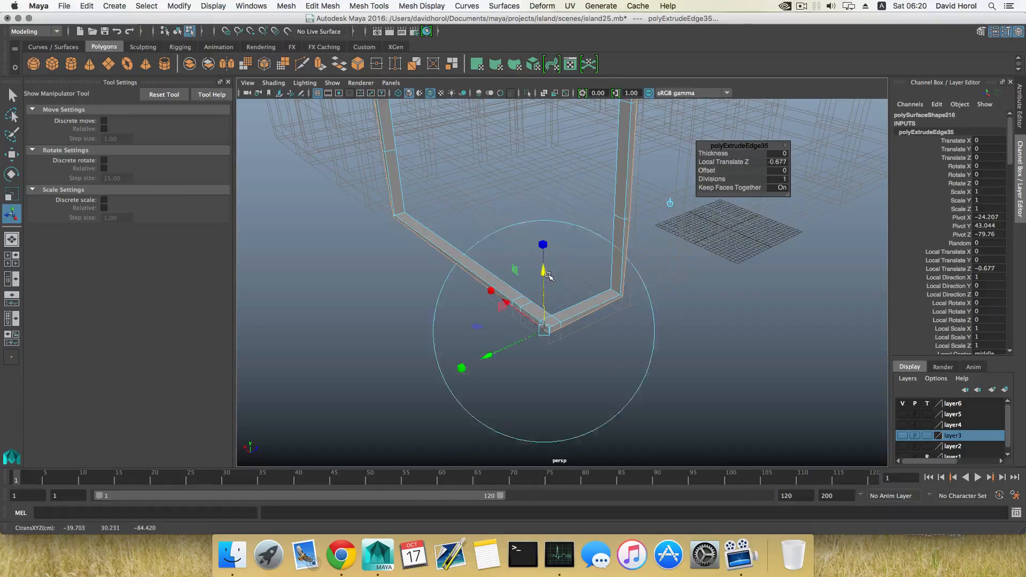
{"action": "left_click", "coordinate": [492, 347]}
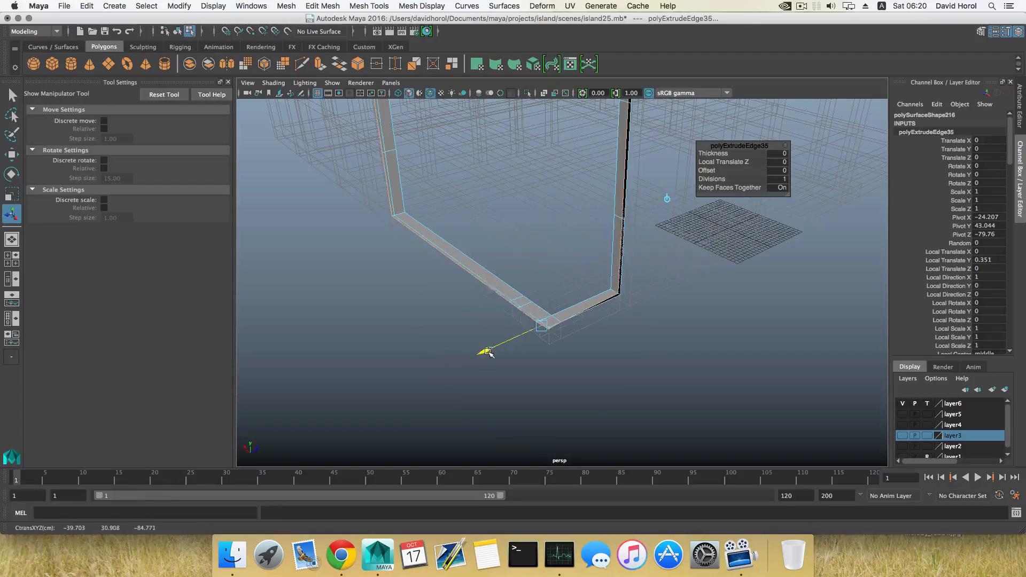
{"action": "left_click_drag", "start_coordinate": [542, 265], "coordinate": [543, 272]}
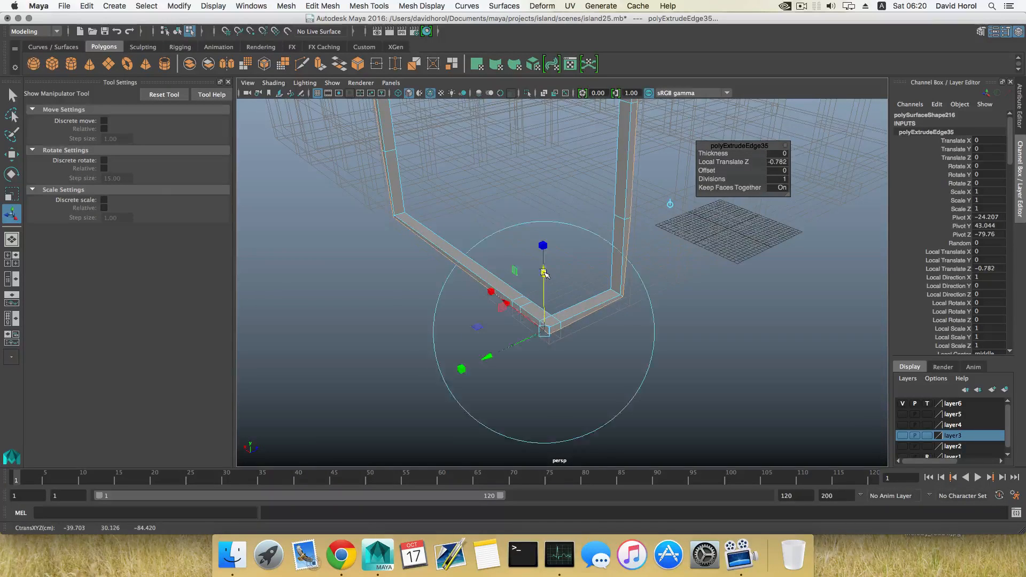
Reduce the border extrusion's local Z translation to about -0.357
{"action": "middle_click_drag", "start_coordinate": [574, 274], "coordinate": [554, 321], "text": "alt"}
{"action": "left_click_drag", "start_coordinate": [554, 321], "coordinate": [513, 303], "text": "alt"}
{"action": "middle_click_drag", "start_coordinate": [513, 303], "coordinate": [536, 328], "text": "alt"}
{"action": "left_click_drag", "start_coordinate": [536, 328], "coordinate": [591, 291], "text": "alt"}
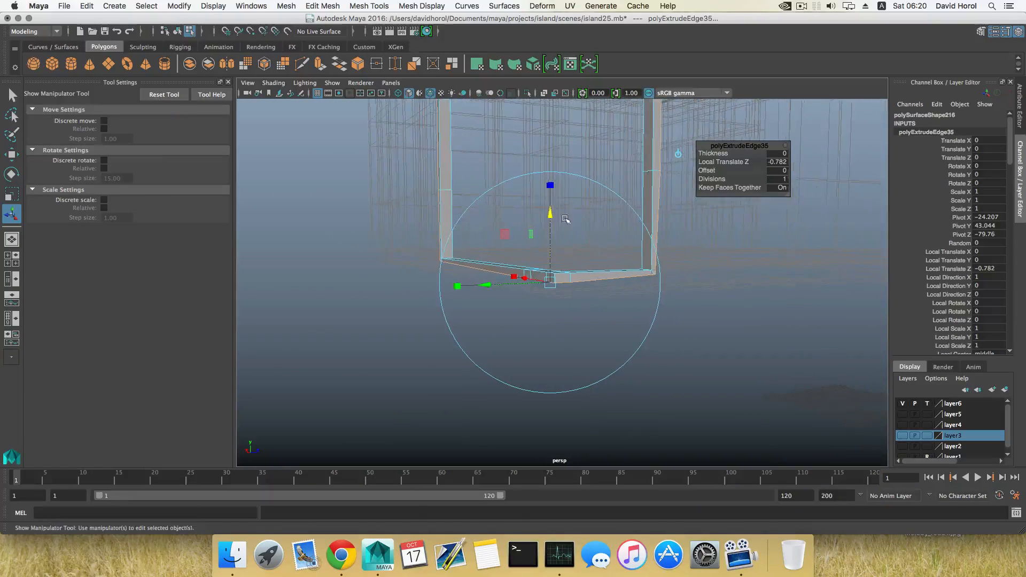
{"action": "left_click_drag", "start_coordinate": [550, 215], "coordinate": [550, 208]}
Switch to vertex mode and snap the lower end vertex of the frame's short side level with the bottom corner vertex
{"action": "scroll", "coordinate": [461, 260], "scroll_direction": "up", "scroll_amount": 4}
{"action": "middle_click_drag", "start_coordinate": [460, 260], "coordinate": [552, 282], "text": "alt"}
{"action": "left_click_drag", "start_coordinate": [524, 278], "coordinate": [608, 278], "text": "alt"}
{"action": "middle_click_drag", "start_coordinate": [608, 278], "coordinate": [474, 272], "text": "alt"}
{"action": "left_click_drag", "start_coordinate": [470, 273], "coordinate": [465, 300], "text": "alt"}
{"action": "right_click", "coordinate": [519, 224]}
{"action": "right_click_drag", "start_coordinate": [519, 225], "coordinate": [486, 226]}
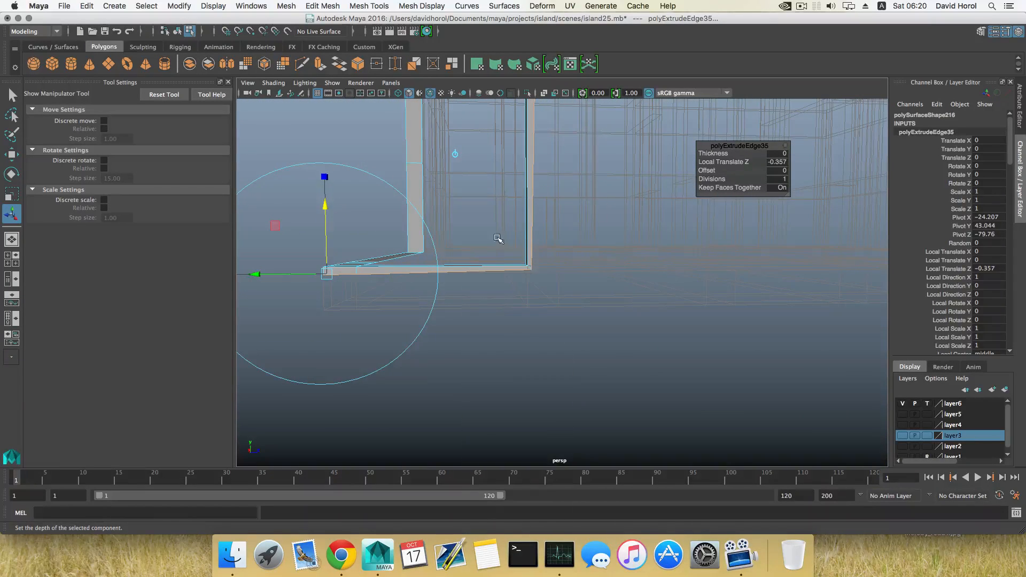
{"action": "left_click", "coordinate": [529, 274]}
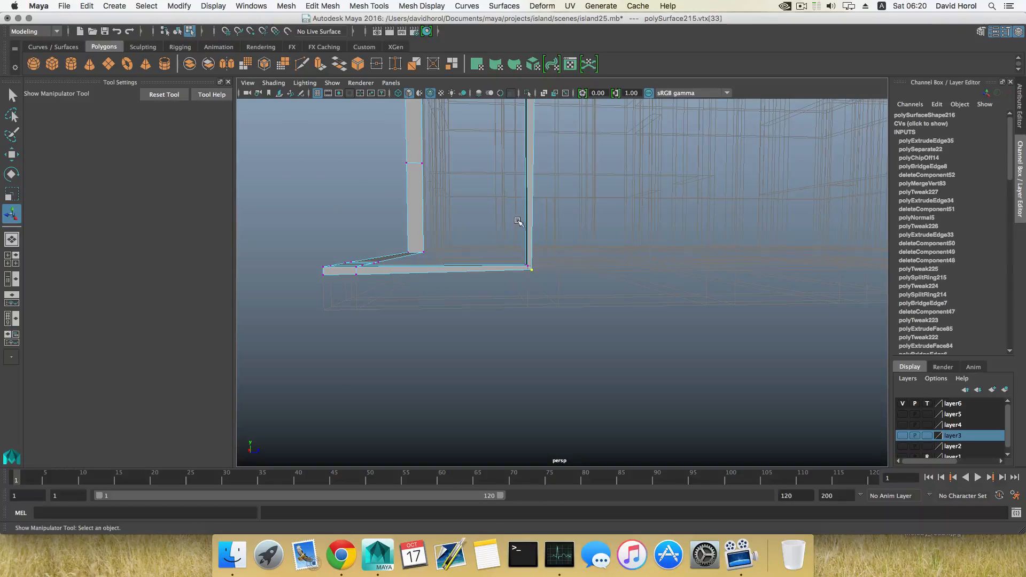
{"action": "key", "text": "w"}
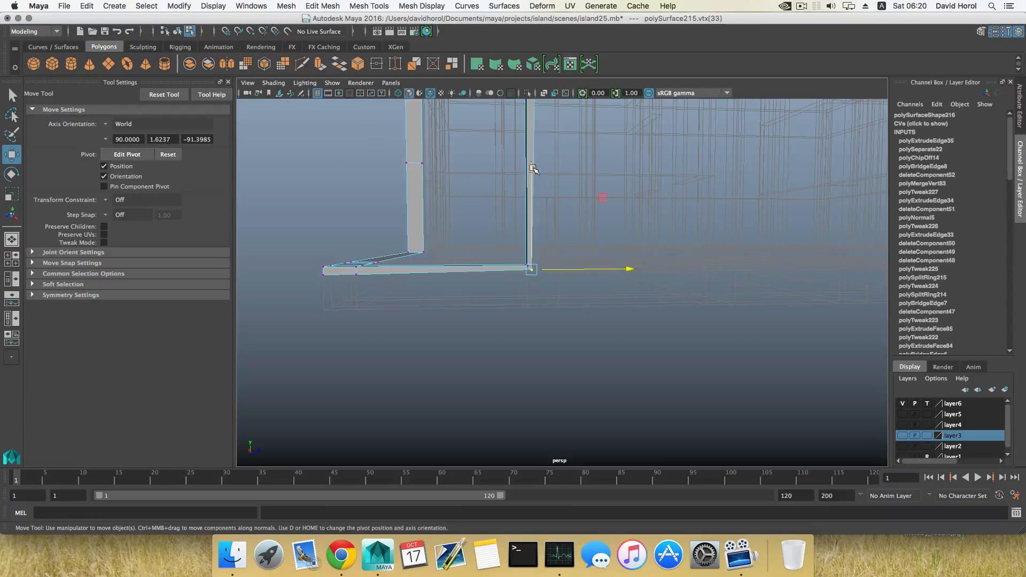
{"action": "left_click_drag", "start_coordinate": [533, 170], "coordinate": [528, 197]}
{"action": "left_click_drag", "start_coordinate": [522, 277], "coordinate": [323, 276]}
Snap the bottom vertex beside the corner on the frame's short side vertically level with the corner vertex
{"action": "left_click", "coordinate": [355, 274]}
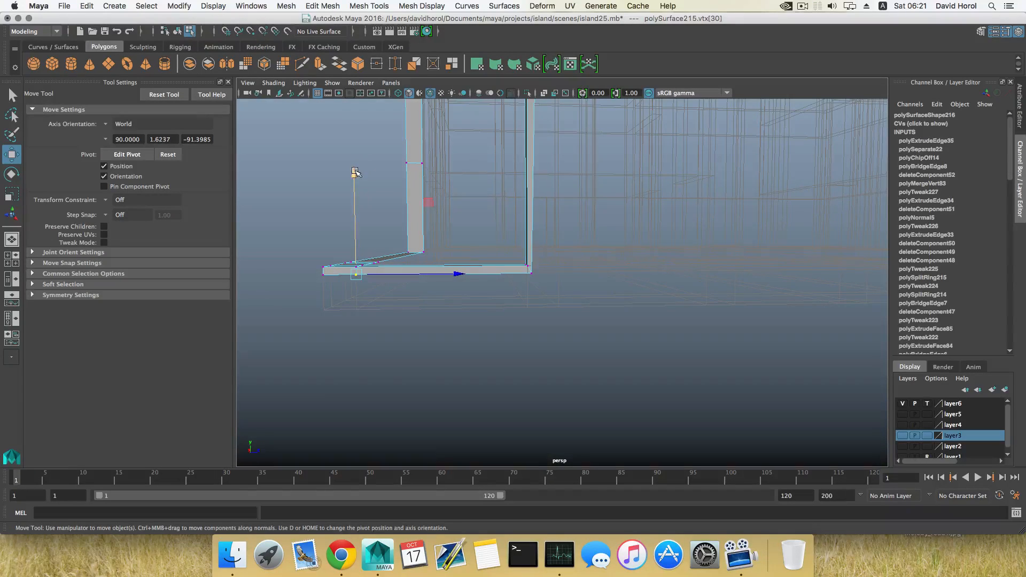
{"action": "left_click_drag", "start_coordinate": [355, 172], "coordinate": [354, 170]}
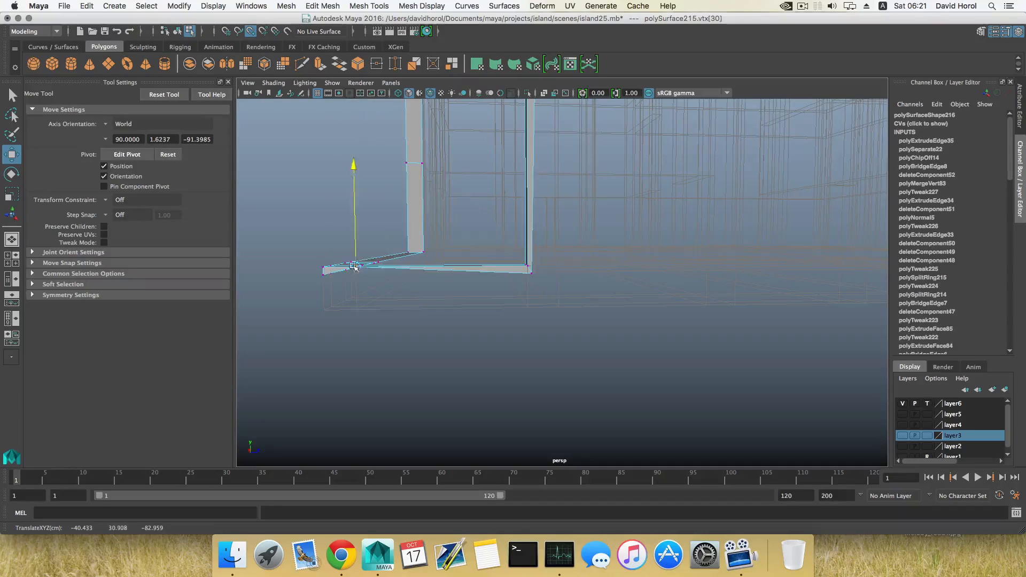
{"action": "left_click_drag", "start_coordinate": [357, 278], "coordinate": [569, 284], "text": "alt"}
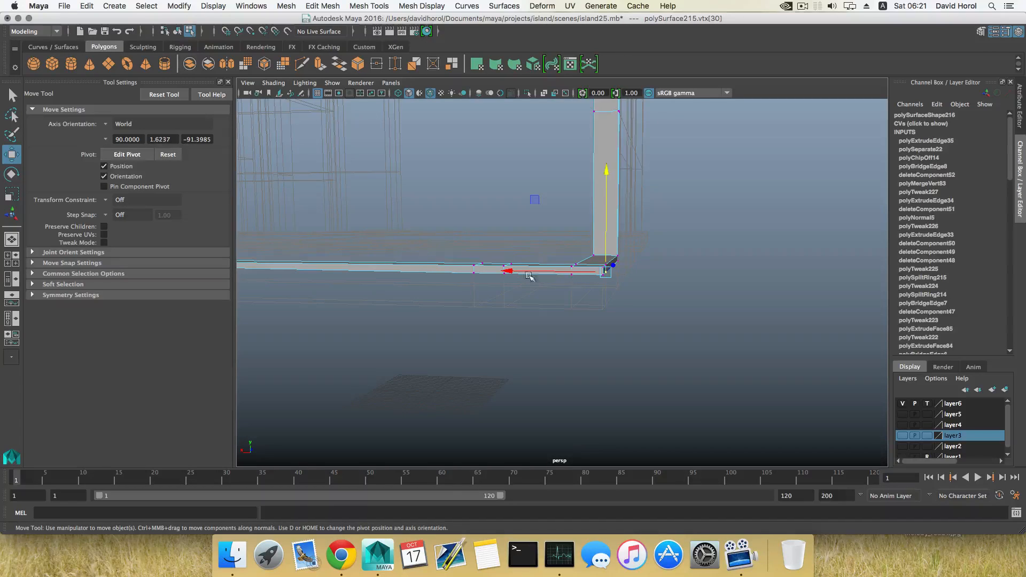
Snap the bottom vertex nearest the corner on the frame's long side vertically to the corner vertex's height, about Y 30.55
{"action": "middle_click_drag", "start_coordinate": [409, 272], "coordinate": [498, 279], "text": "alt"}
{"action": "middle_click_drag", "start_coordinate": [393, 279], "coordinate": [419, 273], "text": "alt"}
{"action": "left_click", "coordinate": [402, 278]}
{"action": "scroll", "coordinate": [491, 279], "scroll_direction": "down", "scroll_amount": 3}
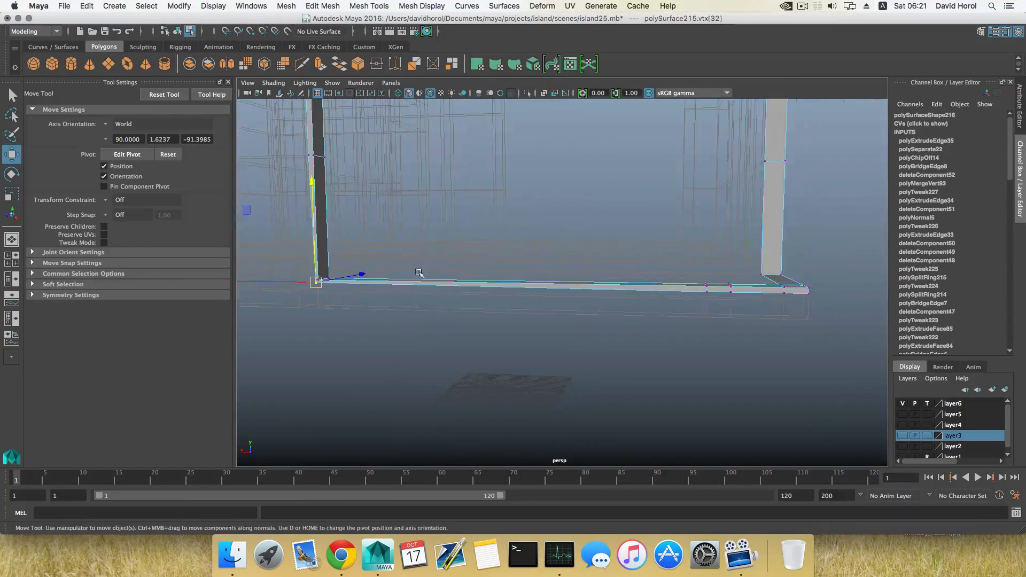
{"action": "middle_click_drag", "start_coordinate": [617, 274], "coordinate": [447, 265], "text": "alt"}
{"action": "scroll", "coordinate": [446, 266], "scroll_direction": "up", "scroll_amount": 3}
{"action": "left_click", "coordinate": [519, 265]}
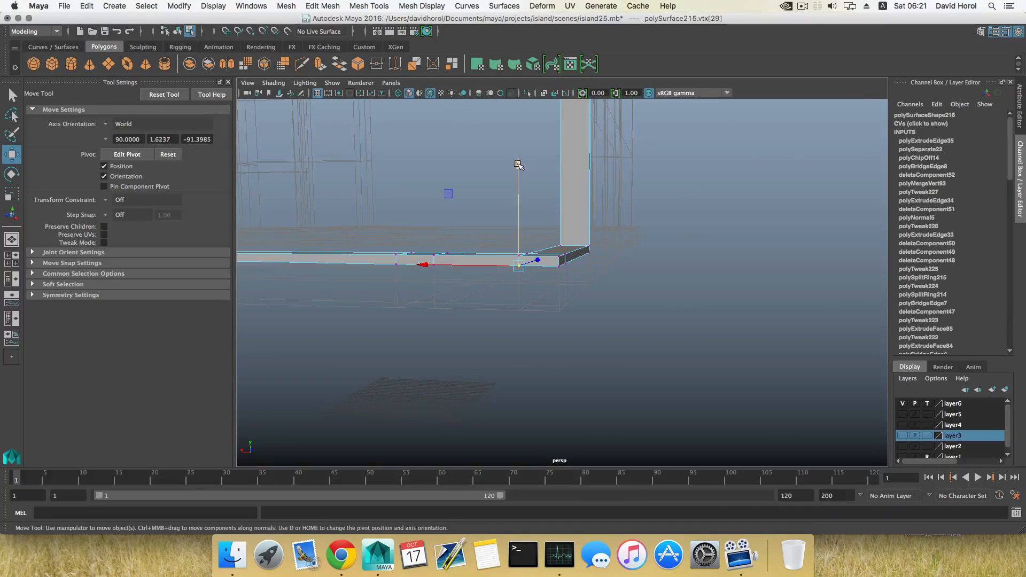
{"action": "left_click_drag", "start_coordinate": [518, 191], "coordinate": [518, 182]}
{"action": "key", "text": "ctrl+z"}
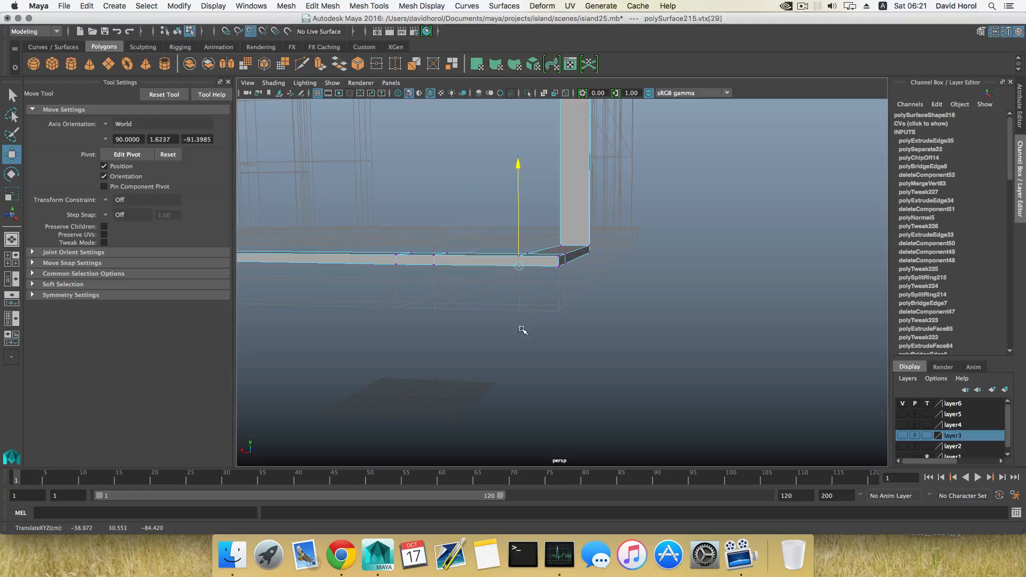
{"action": "left_click_drag", "start_coordinate": [522, 330], "coordinate": [522, 328]}
Snap the next two bottom vertices along the frame's long side vertically to the same height, about Y 30.55
{"action": "left_click_drag", "start_coordinate": [441, 259], "coordinate": [425, 271]}
{"action": "key", "text": "v"}
{"action": "left_click_drag", "start_coordinate": [432, 165], "coordinate": [430, 162]}
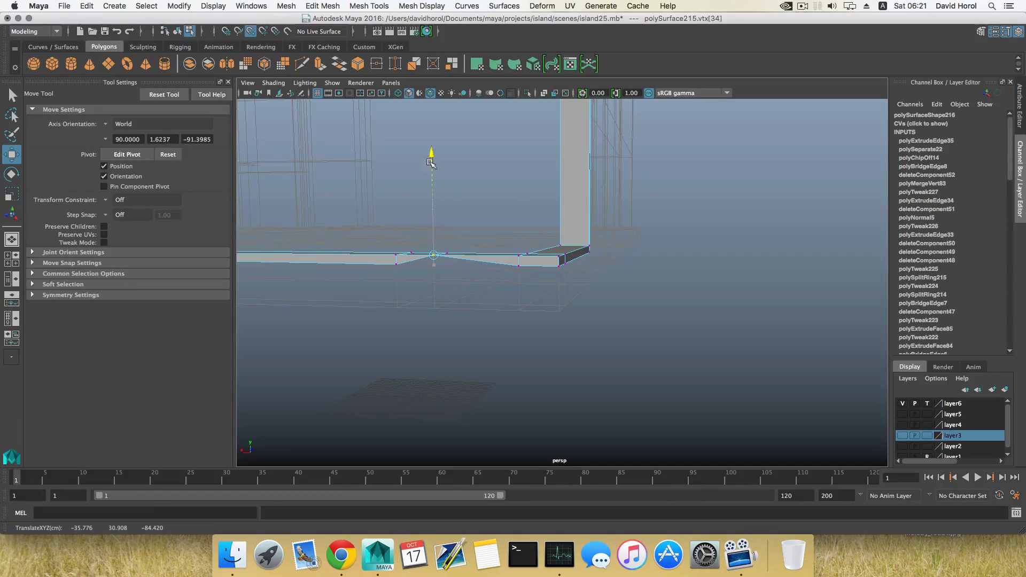
{"action": "left_click_drag", "start_coordinate": [434, 279], "coordinate": [498, 265]}
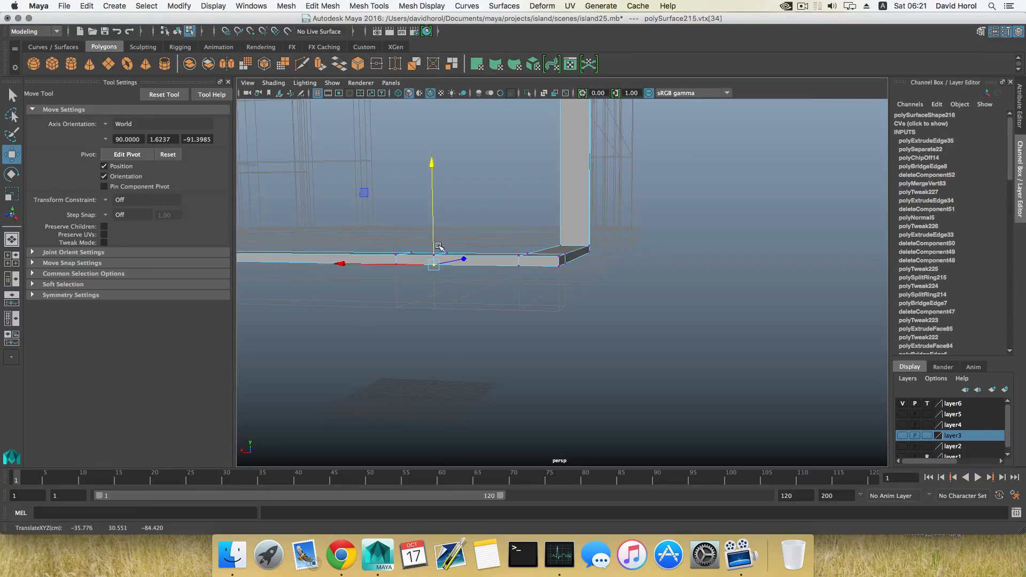
{"action": "left_click_drag", "start_coordinate": [438, 247], "coordinate": [473, 272], "text": "alt"}
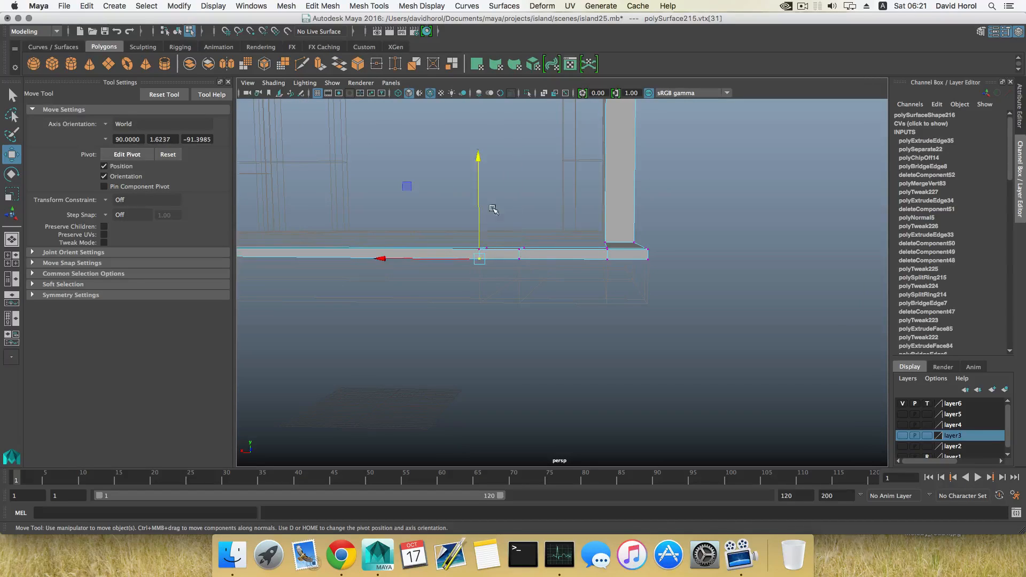
{"action": "key", "text": "v"}
{"action": "left_click_drag", "start_coordinate": [478, 157], "coordinate": [497, 301]}
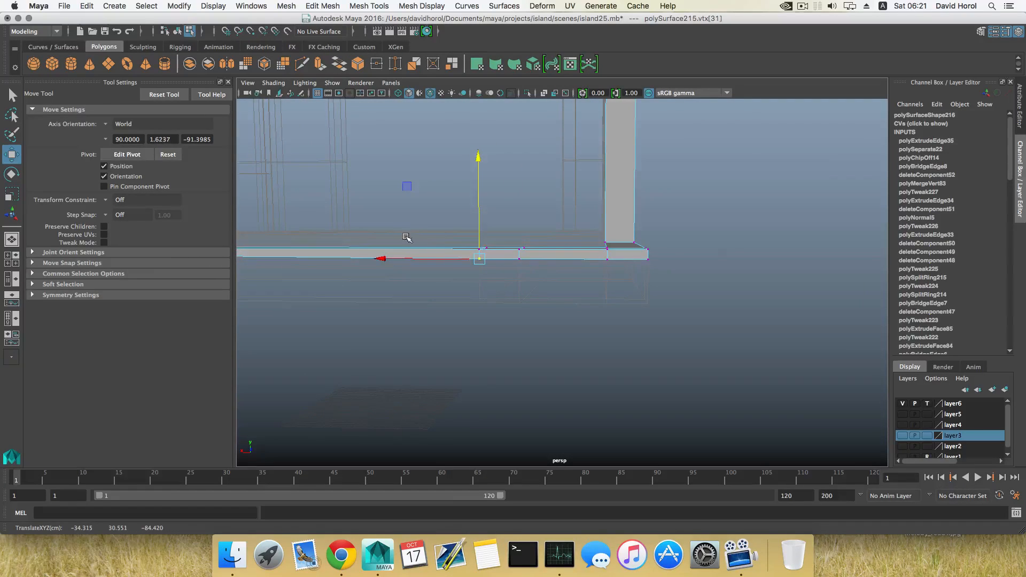
Snap the bottom vertex at the far end of the frame's long side vertically level with the other bottom vertices
{"action": "left_click_drag", "start_coordinate": [408, 238], "coordinate": [420, 289], "text": "alt"}
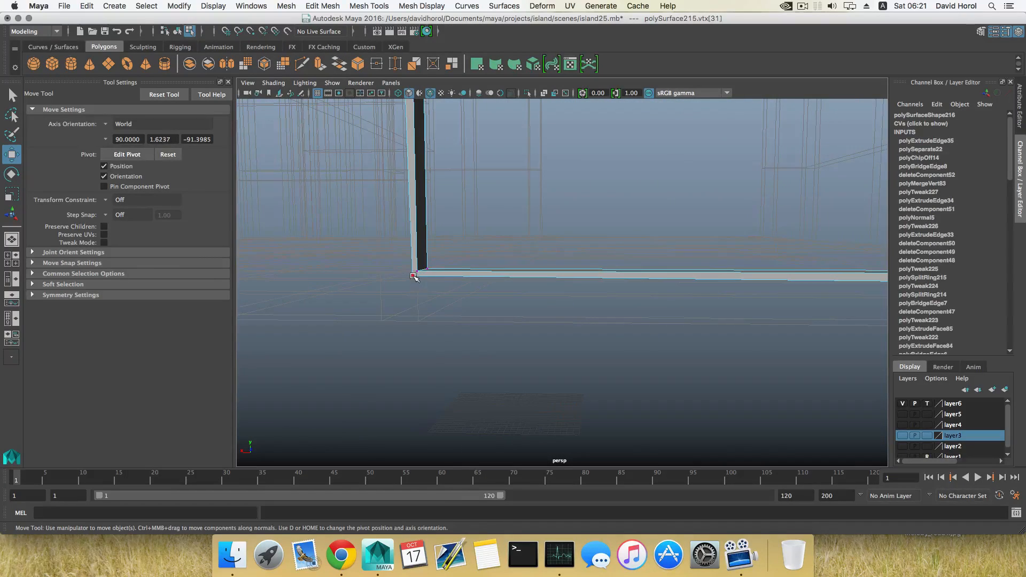
{"action": "left_click", "coordinate": [414, 277]}
{"action": "left_click_drag", "start_coordinate": [435, 246], "coordinate": [384, 330], "text": "alt"}
{"action": "key", "text": "v"}
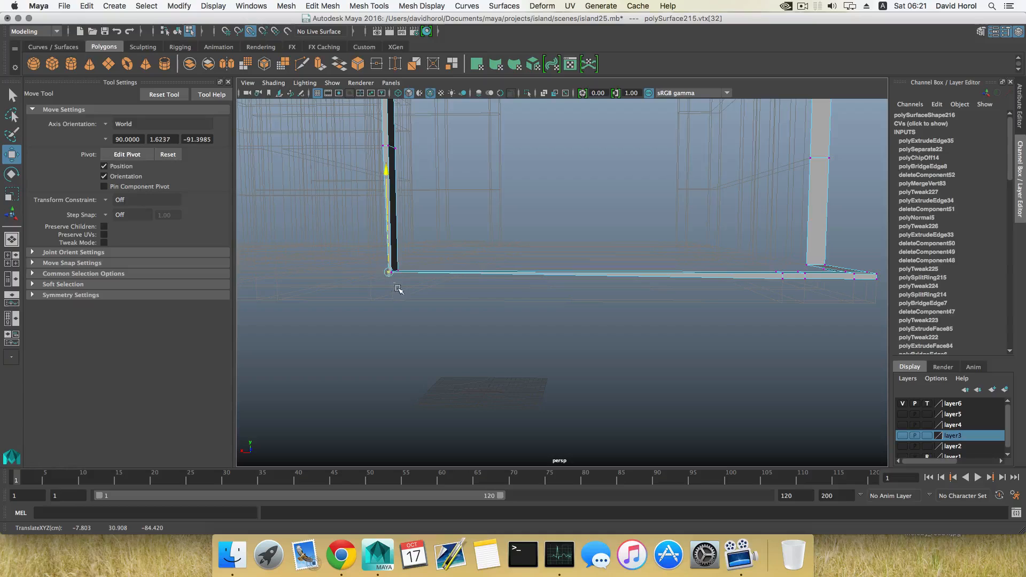
{"action": "left_click_drag", "start_coordinate": [763, 312], "coordinate": [877, 280]}
Move the far-end bottom vertex of the long side slightly outward along the X axis, to about X -7.62
{"action": "middle_click_drag", "start_coordinate": [495, 299], "coordinate": [570, 316], "text": "alt"}
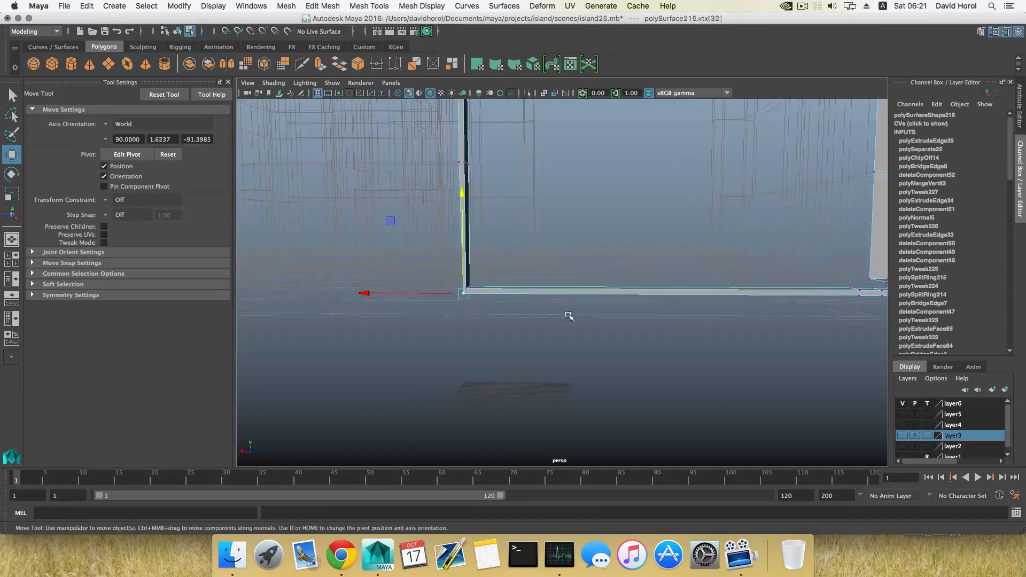
{"action": "right_click_drag", "start_coordinate": [466, 301], "coordinate": [631, 337], "text": "alt"}
{"action": "middle_click_drag", "start_coordinate": [414, 297], "coordinate": [451, 312], "text": "alt"}
{"action": "right_click_drag", "start_coordinate": [451, 312], "coordinate": [437, 271], "text": "alt"}
{"action": "middle_click_drag", "start_coordinate": [437, 271], "coordinate": [456, 278], "text": "alt"}
{"action": "middle_click_drag", "start_coordinate": [484, 229], "coordinate": [454, 183], "text": "alt"}
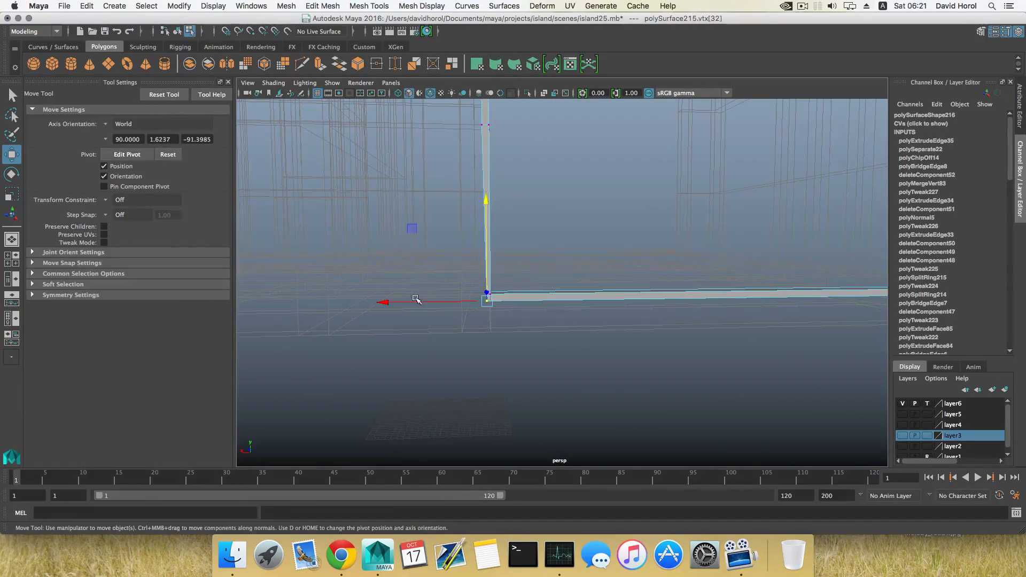
{"action": "left_click_drag", "start_coordinate": [387, 302], "coordinate": [382, 304]}
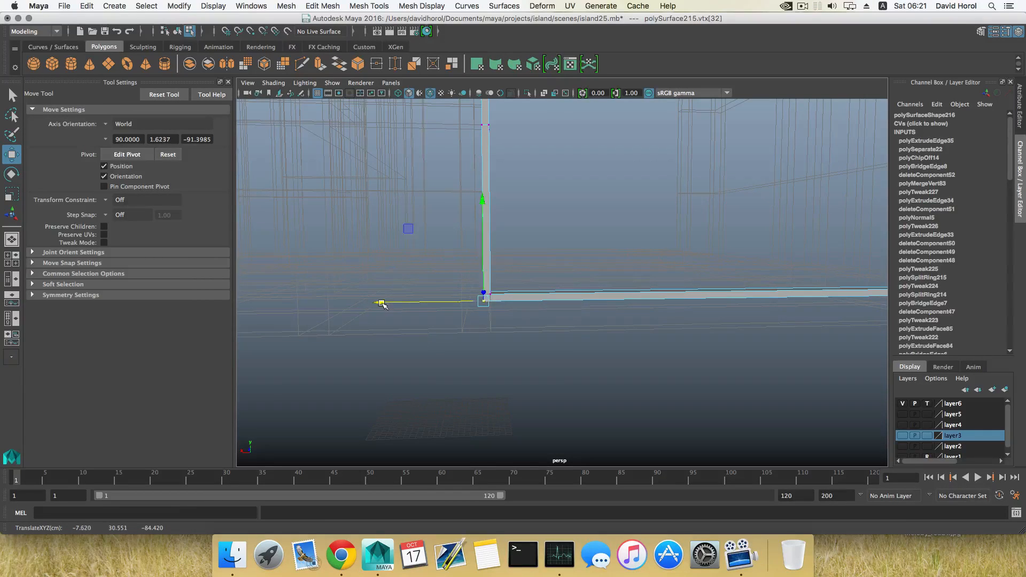
Nudge the far-end bottom vertex of the frame's long side along the X axis to about X -7.61
{"action": "middle_click_drag", "start_coordinate": [389, 294], "coordinate": [395, 276], "text": "alt"}
{"action": "right_click_drag", "start_coordinate": [395, 275], "coordinate": [518, 298], "text": "alt"}
{"action": "middle_click_drag", "start_coordinate": [420, 274], "coordinate": [460, 301], "text": "alt"}
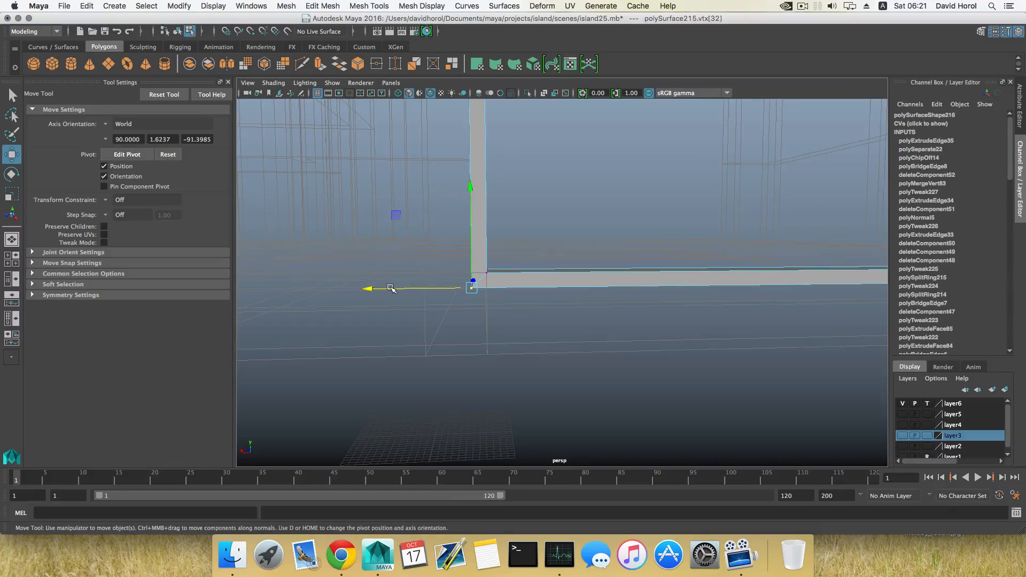
{"action": "left_click_drag", "start_coordinate": [390, 289], "coordinate": [391, 289]}
Snap the outer vertex just above it on the far-end post along X in line with the bottom vertex, about X -7.61
{"action": "right_click_drag", "start_coordinate": [415, 288], "coordinate": [440, 234], "text": "alt"}
{"action": "middle_click_drag", "start_coordinate": [556, 288], "coordinate": [532, 394], "text": "alt"}
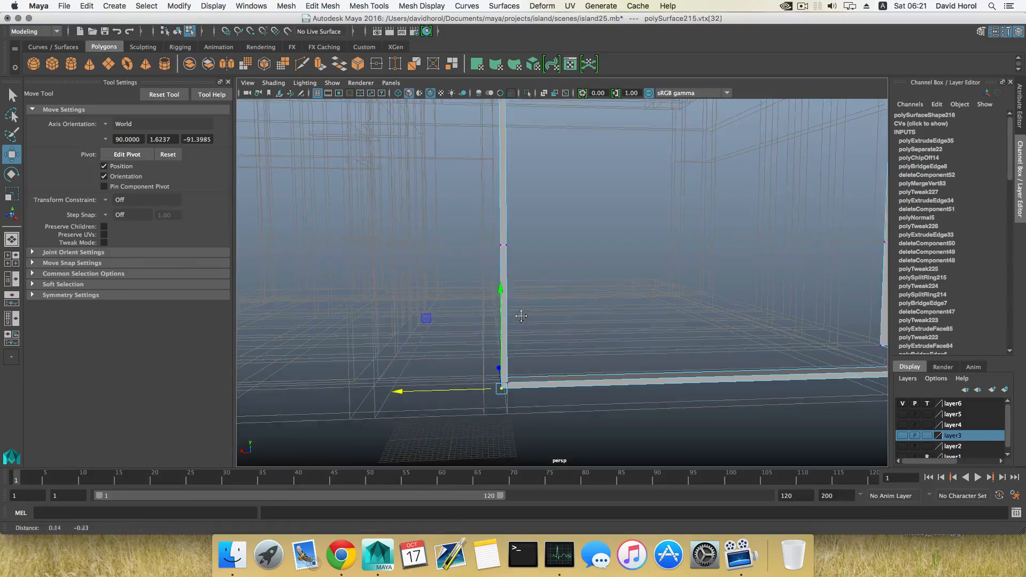
{"action": "left_click_drag", "start_coordinate": [502, 249], "coordinate": [475, 245]}
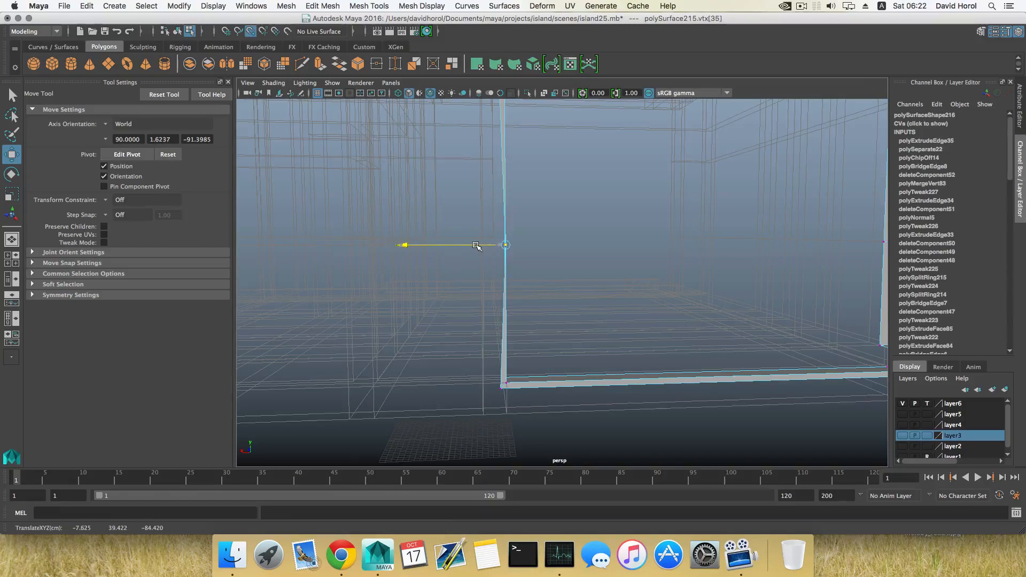
{"action": "left_click_drag", "start_coordinate": [435, 317], "coordinate": [498, 383]}
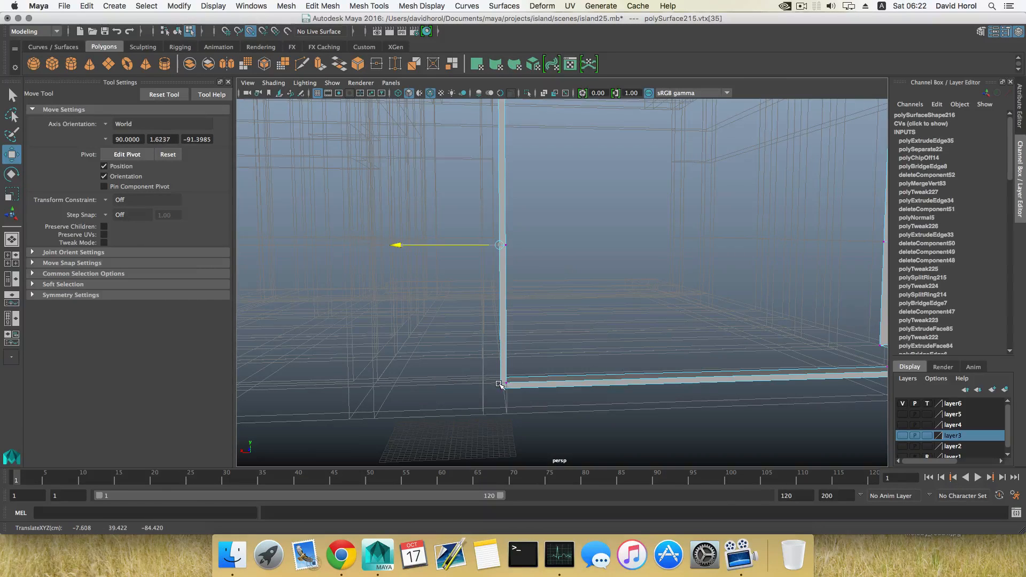
Snap the upper outer vertex of the long side's far-end post along X to the bottom vertex, about X -7.61
{"action": "middle_click_drag", "start_coordinate": [494, 246], "coordinate": [474, 430], "text": "alt"}
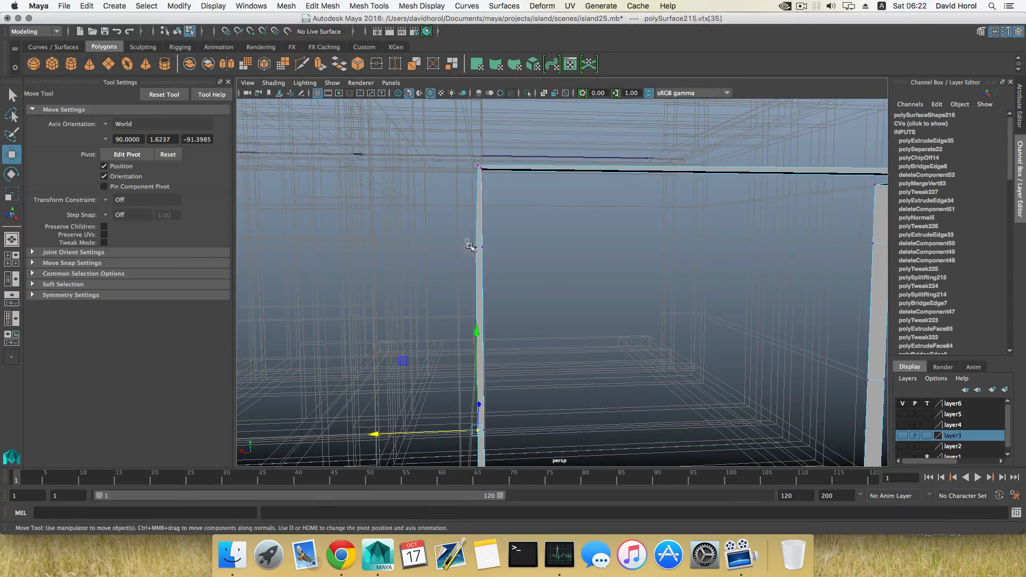
{"action": "left_click_drag", "start_coordinate": [477, 258], "coordinate": [476, 263]}
{"action": "middle_click_drag", "start_coordinate": [473, 282], "coordinate": [474, 213], "text": "alt"}
{"action": "scroll", "coordinate": [474, 213], "scroll_direction": "down", "scroll_amount": 5}
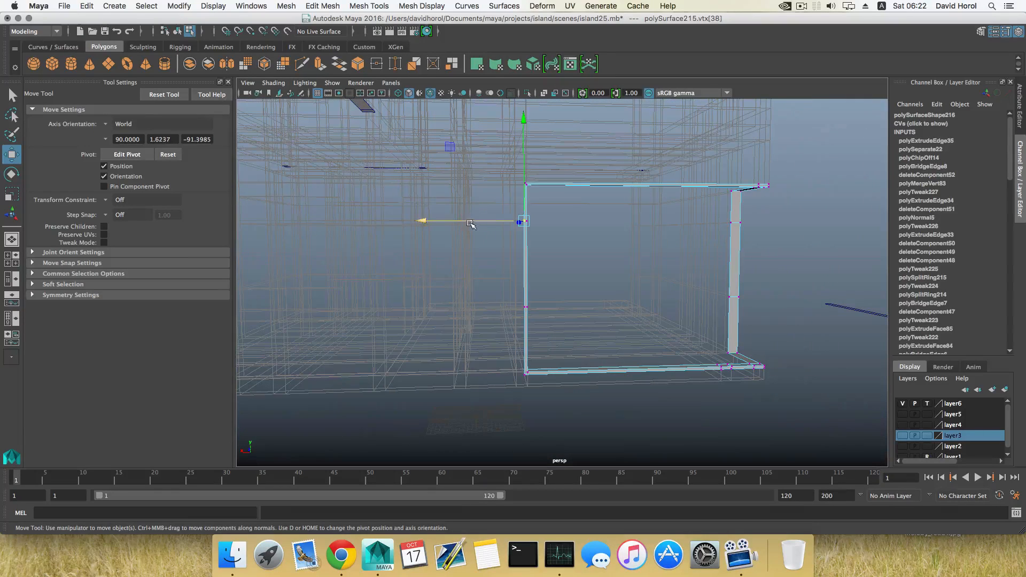
{"action": "key", "text": "v"}
{"action": "left_click_drag", "start_coordinate": [470, 222], "coordinate": [497, 322]}
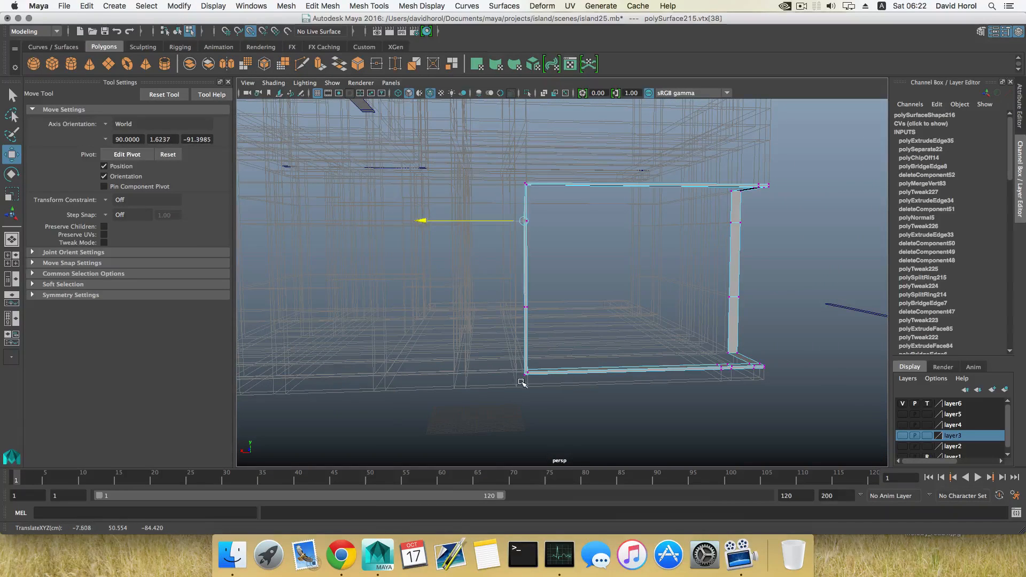
{"action": "left_click_drag", "start_coordinate": [524, 376], "coordinate": [525, 371]}
Snap the selected top corner vertices at the long side's far end along X to the post's bottom vertex, about X -7.61
{"action": "middle_click_drag", "start_coordinate": [528, 188], "coordinate": [513, 266], "text": "alt"}
{"action": "left_click_drag", "start_coordinate": [509, 262], "coordinate": [506, 414]}
{"action": "left_click_drag", "start_coordinate": [508, 458], "coordinate": [508, 460]}
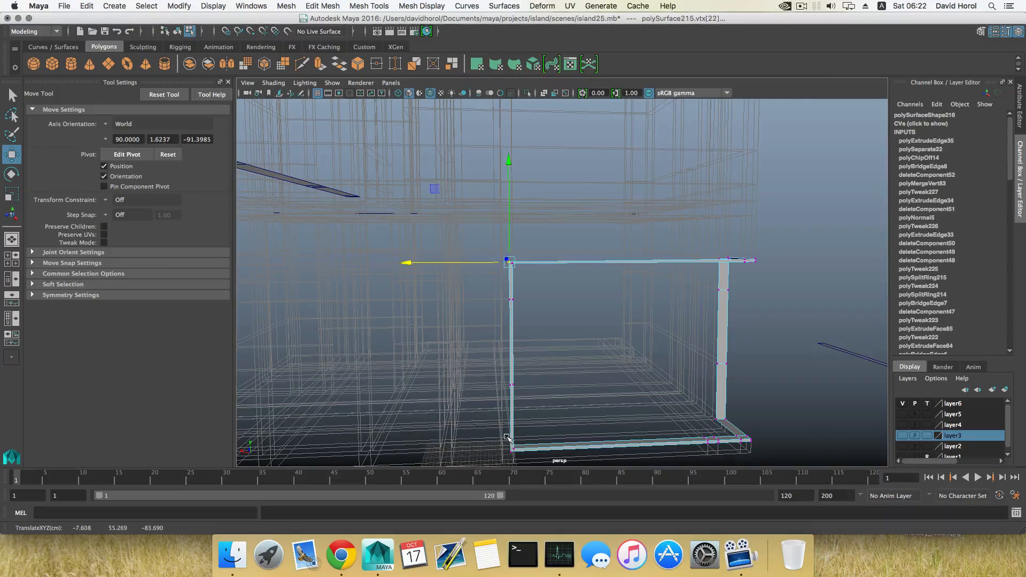
{"action": "scroll", "coordinate": [494, 415], "scroll_direction": "up", "scroll_amount": 5}
{"action": "middle_click_drag", "start_coordinate": [494, 414], "coordinate": [521, 291], "text": "alt"}
{"action": "scroll", "coordinate": [541, 266], "scroll_direction": "down", "scroll_amount": 4}
{"action": "left_click_drag", "start_coordinate": [521, 290], "coordinate": [521, 290], "text": "alt"}
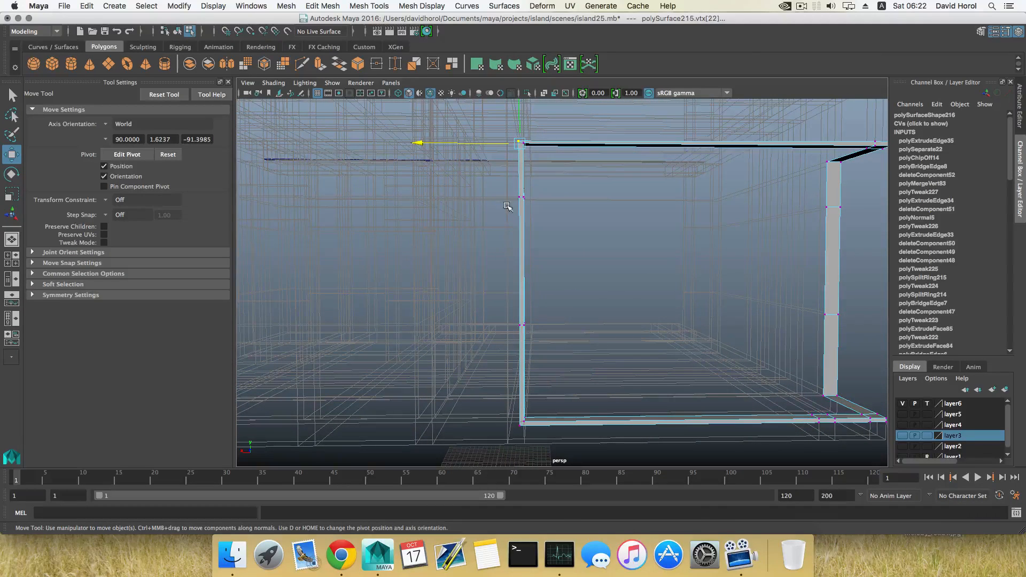
{"action": "mouse_move", "coordinate": [481, 143]}
{"action": "left_mouse_down"}
{"action": "mouse_move", "coordinate": [328, 142]}
{"action": "mouse_move", "coordinate": [485, 145]}
{"action": "left_mouse_up"}
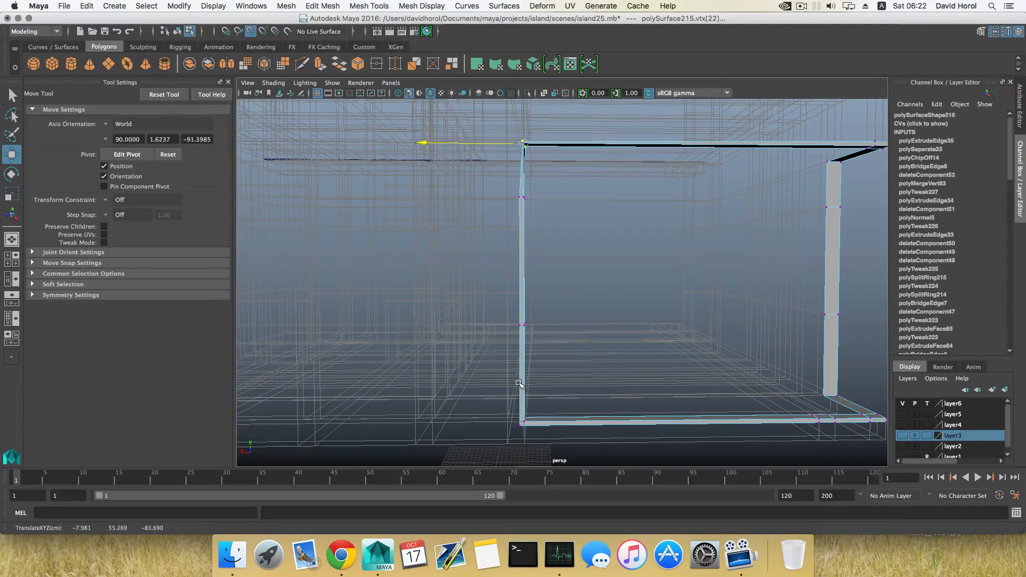
{"action": "middle_click_drag", "start_coordinate": [518, 383], "coordinate": [520, 433]}
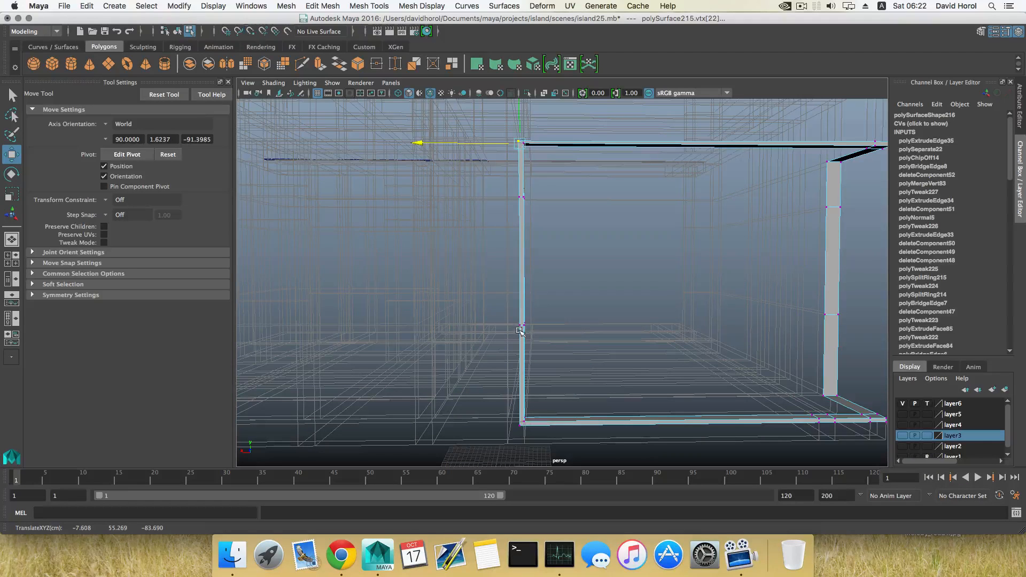
{"action": "mouse_move", "coordinate": [520, 320]}
{"action": "middle_mouse_down", "text": "alt"}
{"action": "mouse_move", "coordinate": [522, 300]}
{"action": "mouse_move", "coordinate": [515, 337]}
{"action": "middle_mouse_up", "text": "alt"}
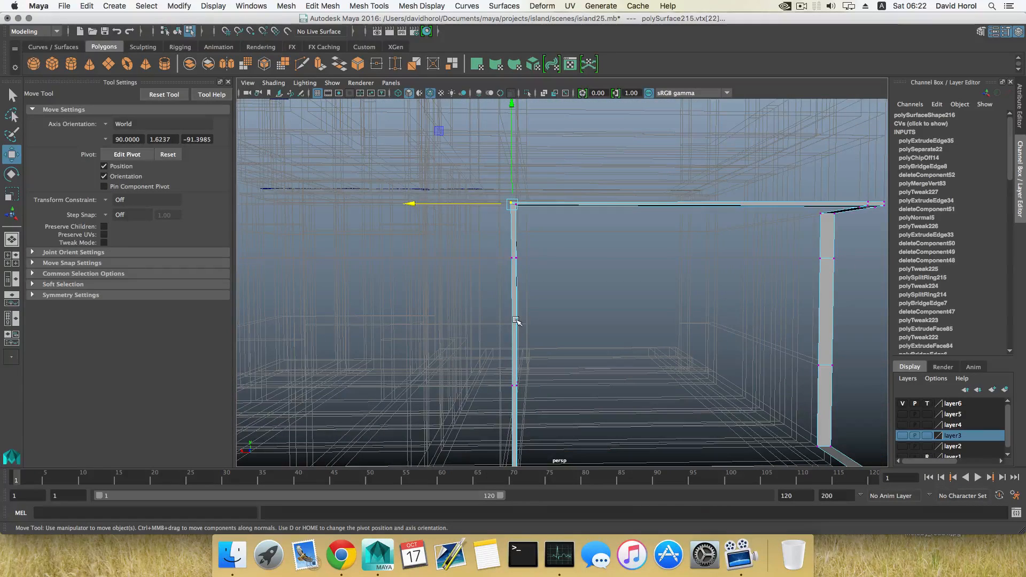
Move the bottom end vertex of the short side outward to about Z -74.65 and snap the vertex above it in line
{"action": "left_click_drag", "start_coordinate": [524, 314], "coordinate": [477, 357], "text": "alt"}
{"action": "left_click", "coordinate": [472, 348]}
{"action": "left_click_drag", "start_coordinate": [539, 347], "coordinate": [541, 346]}
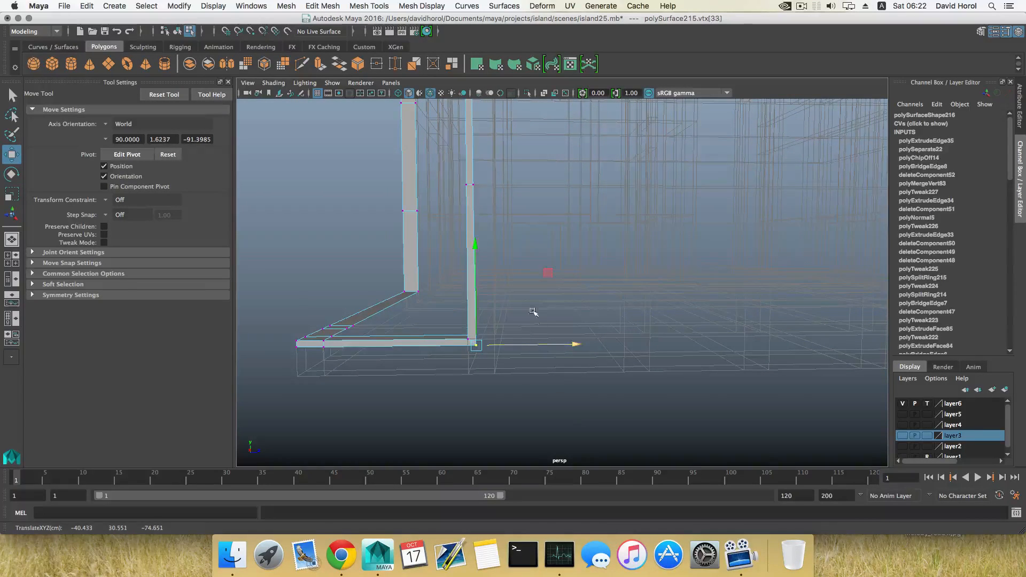
{"action": "left_click_drag", "start_coordinate": [495, 197], "coordinate": [533, 217], "text": "alt"}
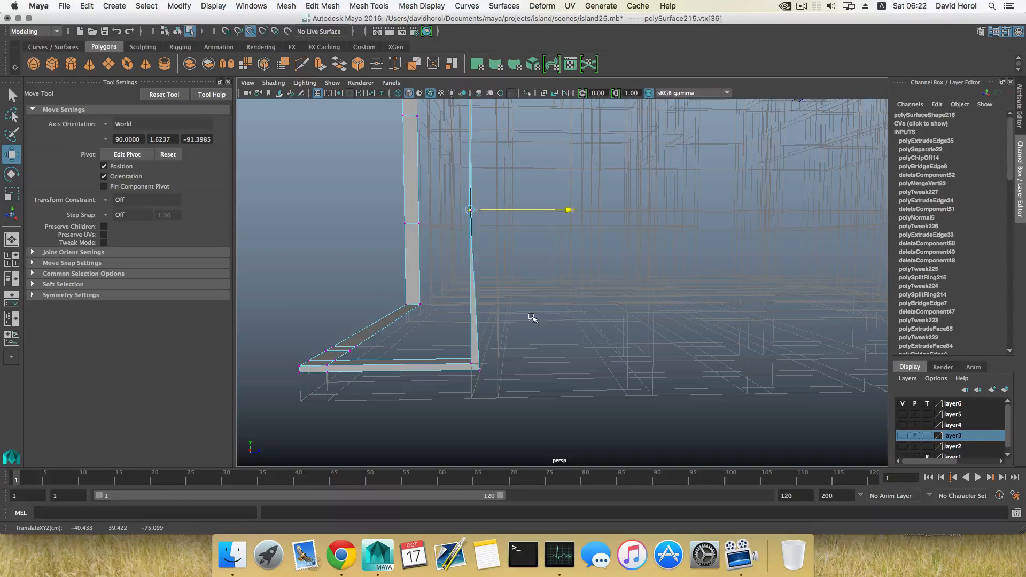
{"action": "left_click_drag", "start_coordinate": [481, 374], "coordinate": [481, 374]}
{"action": "middle_click_drag", "start_coordinate": [520, 282], "coordinate": [520, 368], "text": "alt"}
{"action": "middle_click_drag", "start_coordinate": [509, 175], "coordinate": [508, 215], "text": "alt"}
{"action": "left_click_drag", "start_coordinate": [473, 190], "coordinate": [517, 193]}
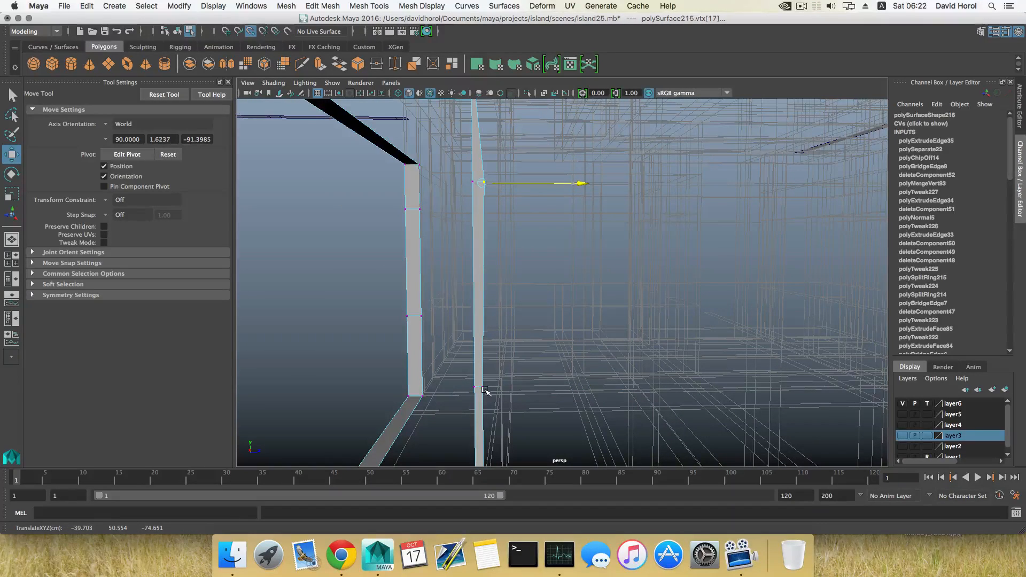
{"action": "left_click_drag", "start_coordinate": [518, 236], "coordinate": [512, 224], "text": "alt"}
{"action": "key", "text": "v"}
{"action": "left_click_drag", "start_coordinate": [520, 157], "coordinate": [507, 188]}
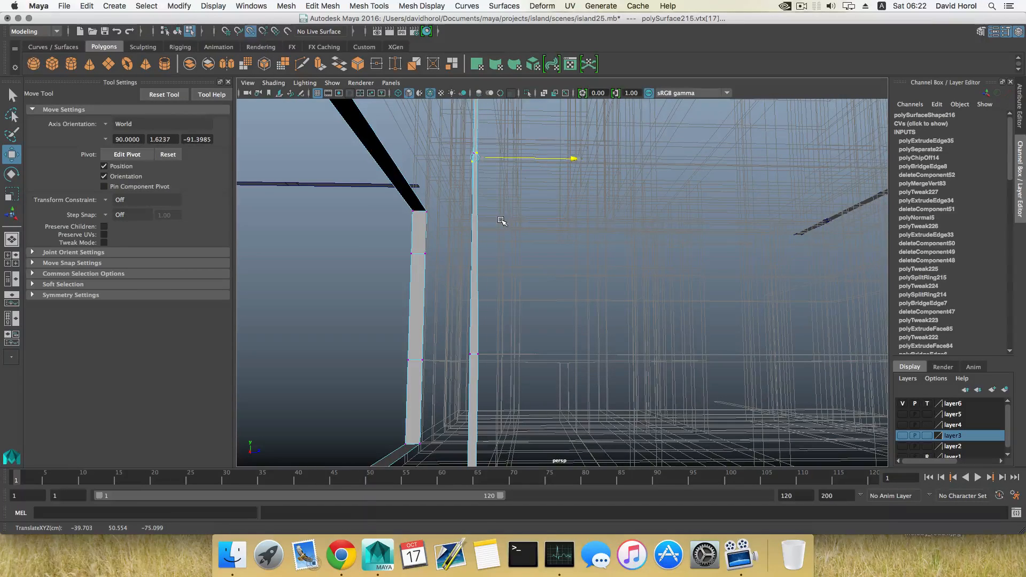
{"action": "key", "text": "ctrl+z"}
{"action": "key", "text": "ctrl+z"}
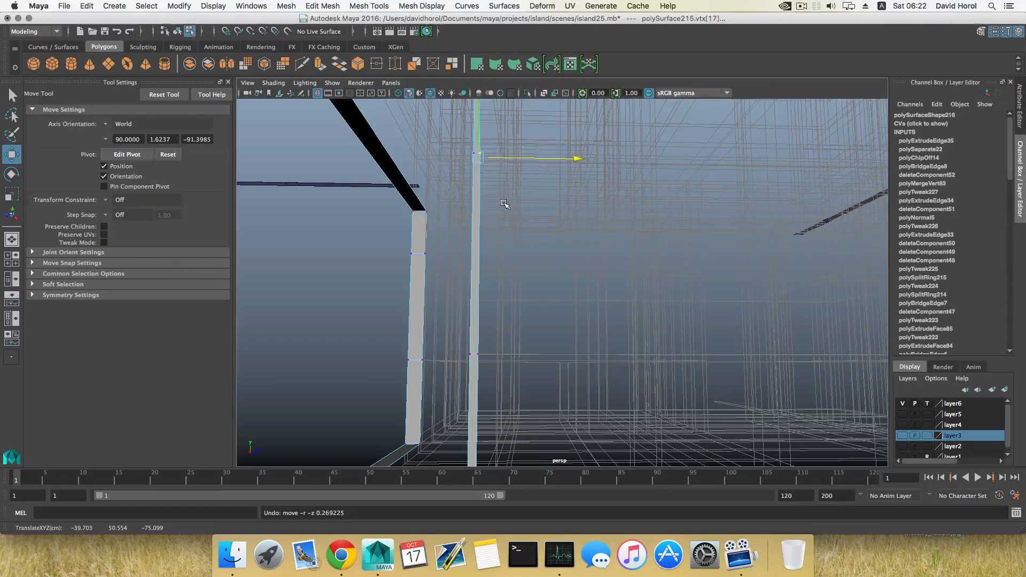
Snap the upper outer vertex of the short side's end post along Z in line with the vertex below, about Z -74.65
{"action": "left_click_drag", "start_coordinate": [504, 203], "coordinate": [521, 212], "text": "alt"}
{"action": "left_click_drag", "start_coordinate": [526, 162], "coordinate": [508, 192]}
{"action": "left_click_drag", "start_coordinate": [521, 207], "coordinate": [511, 168], "text": "alt"}
{"action": "middle_click_drag", "start_coordinate": [510, 166], "coordinate": [520, 197]}
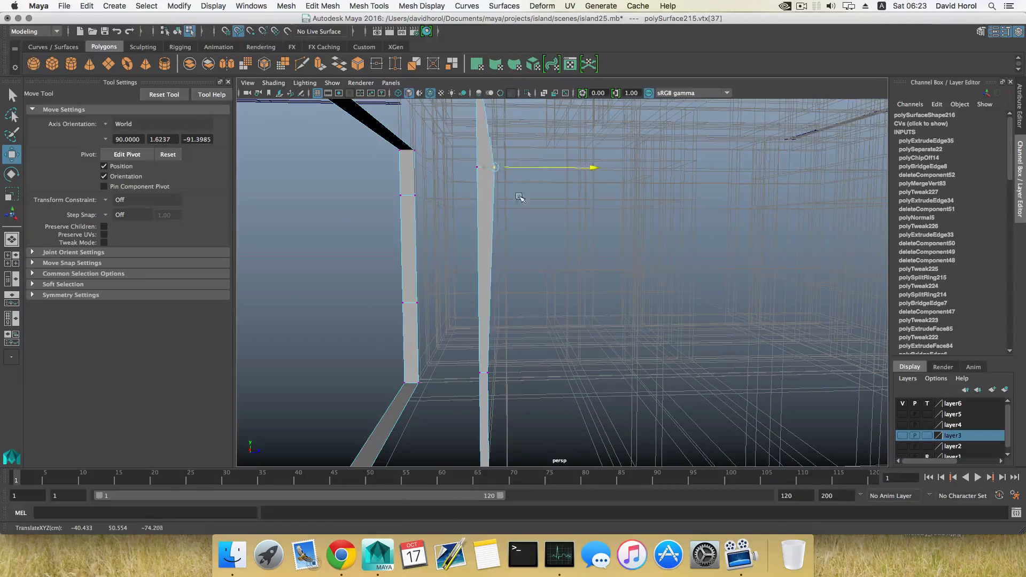
{"action": "key", "text": "ctrl+z"}
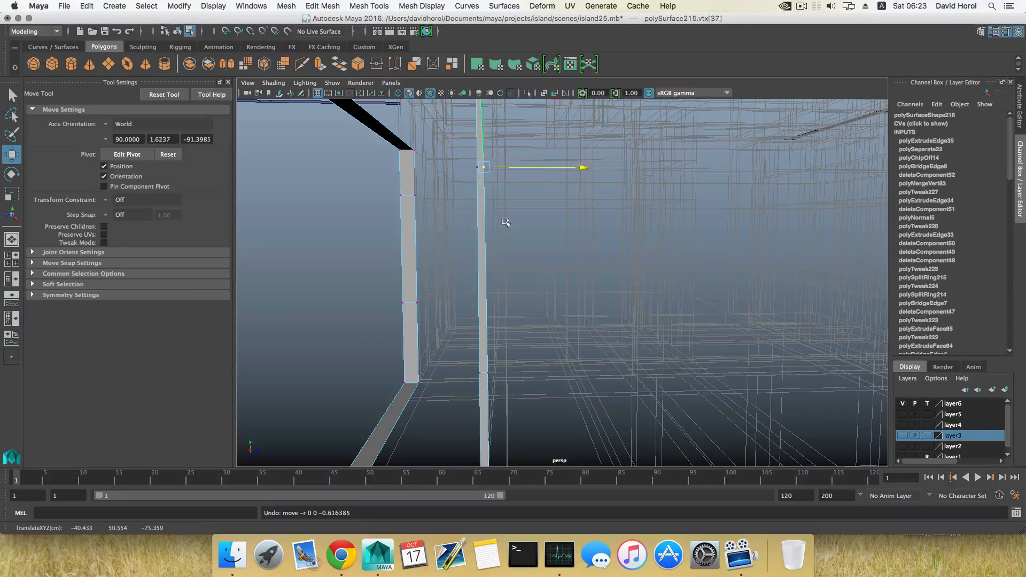
{"action": "key", "text": "v"}
{"action": "left_click_drag", "start_coordinate": [506, 166], "coordinate": [489, 369]}
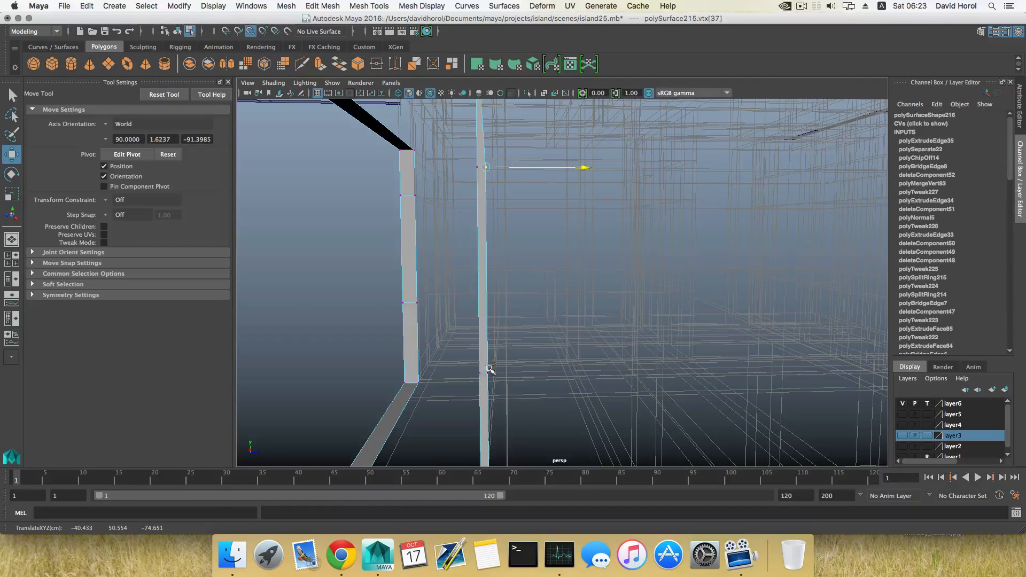
Snap the top outer vertex of the short side's end post along Z to about -74.65 and raise it to about Y 55.63
{"action": "left_click_drag", "start_coordinate": [522, 248], "coordinate": [520, 332], "text": "alt"}
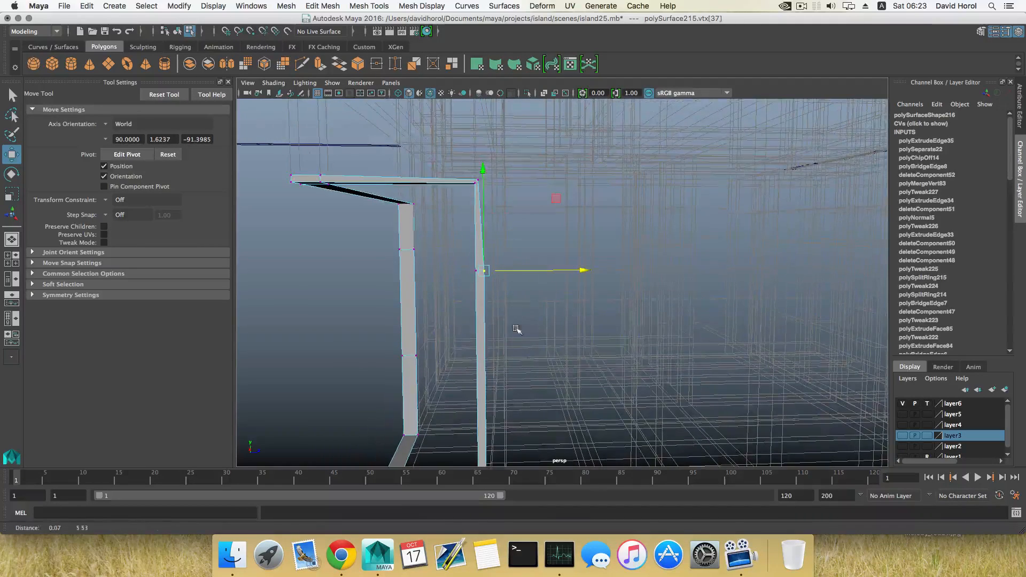
{"action": "left_click", "coordinate": [478, 178]}
{"action": "left_click_drag", "start_coordinate": [516, 180], "coordinate": [519, 180]}
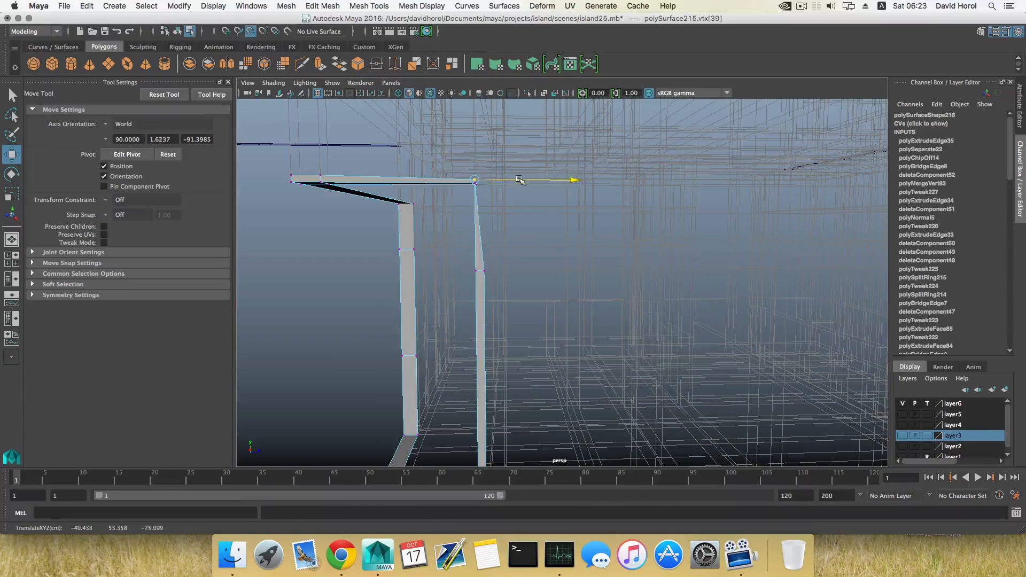
{"action": "left_click_drag", "start_coordinate": [501, 234], "coordinate": [483, 276]}
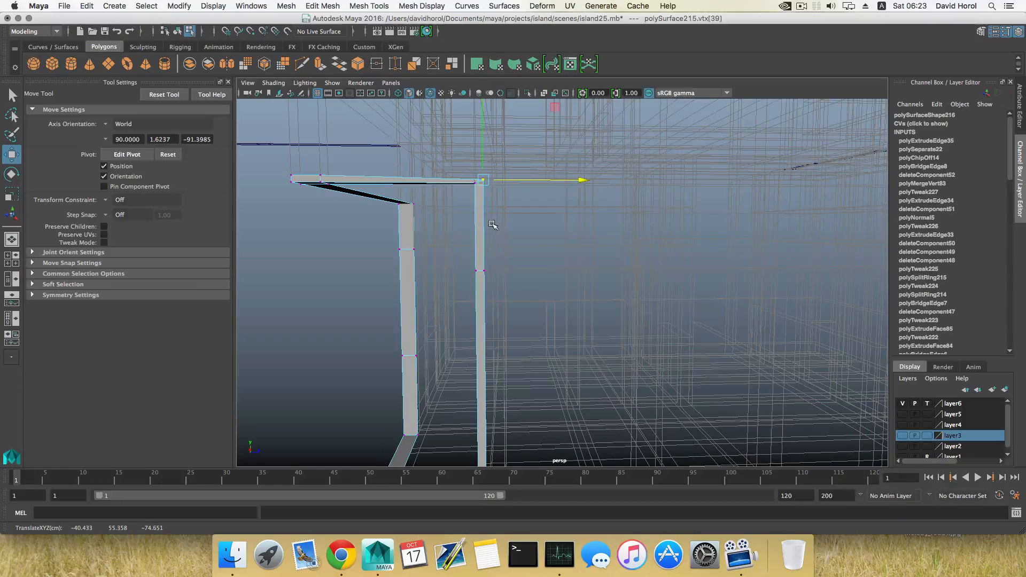
{"action": "left_click_drag", "start_coordinate": [483, 125], "coordinate": [483, 120]}
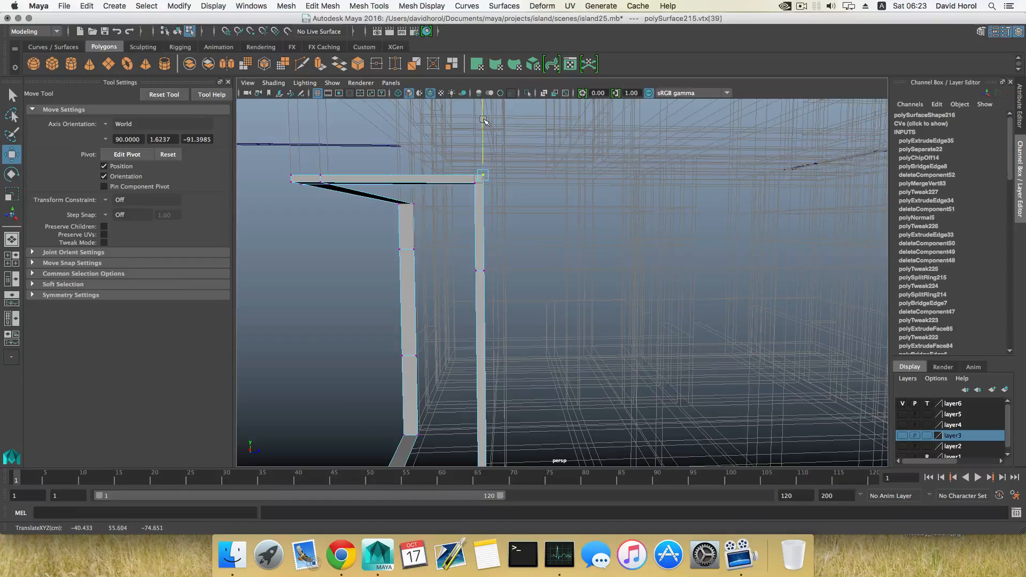
{"action": "left_click_drag", "start_coordinate": [452, 160], "coordinate": [504, 154], "text": "alt"}
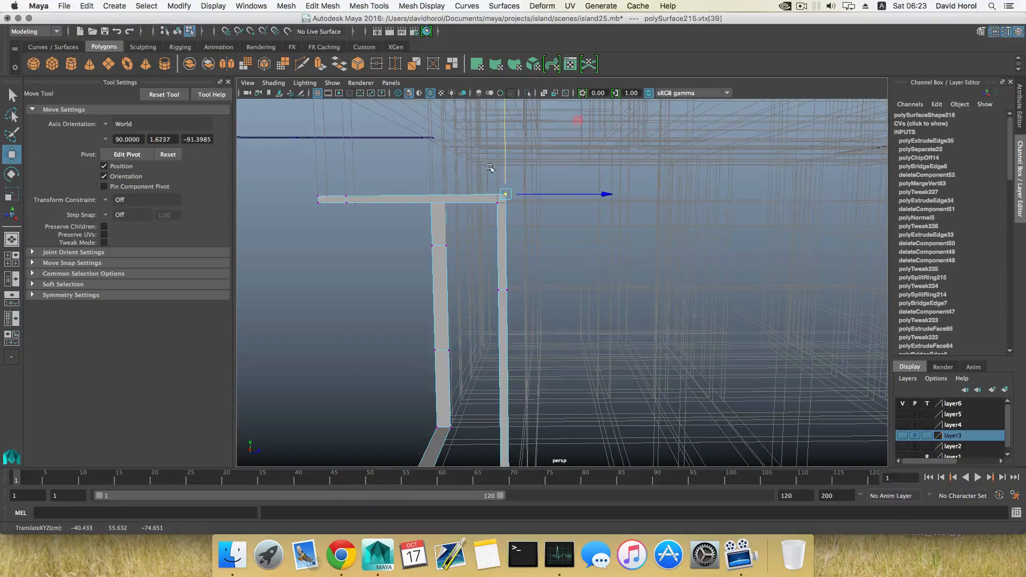
Snap the next top outer vertex along the short side vertically level with the raised end vertex
{"action": "left_click_drag", "start_coordinate": [413, 190], "coordinate": [504, 214], "text": "alt"}
{"action": "left_click", "coordinate": [370, 196]}
{"action": "key", "text": "v"}
{"action": "left_click", "coordinate": [441, 208]}
{"action": "key", "text": "v"}
{"action": "key", "text": "z"}
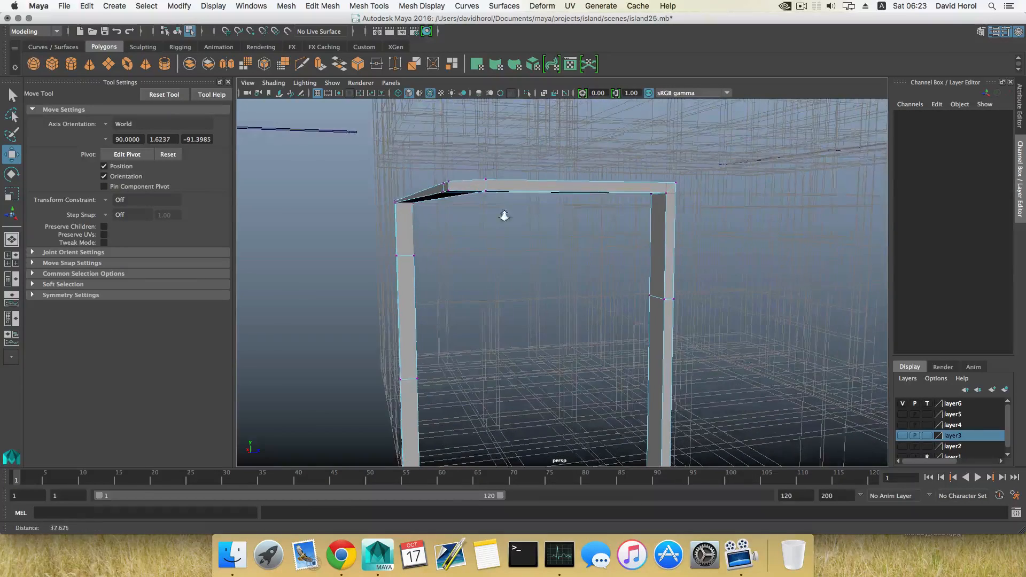
Snap the top outer vertex at the frame's corner vertically to the same height, about Y 55.63
{"action": "left_click", "coordinate": [447, 178]}
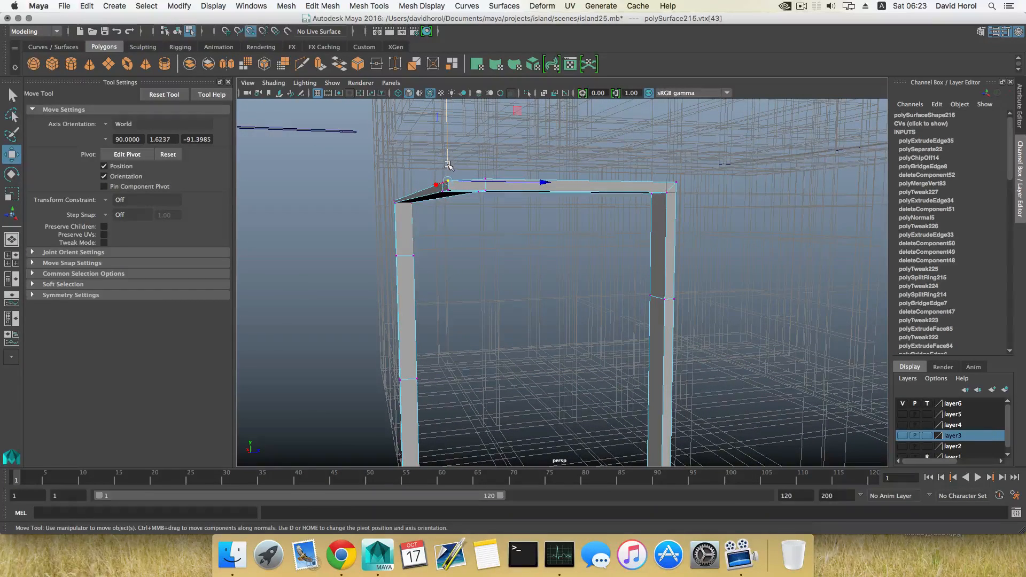
{"action": "left_click_drag", "start_coordinate": [449, 163], "coordinate": [447, 150]}
{"action": "key", "text": "v"}
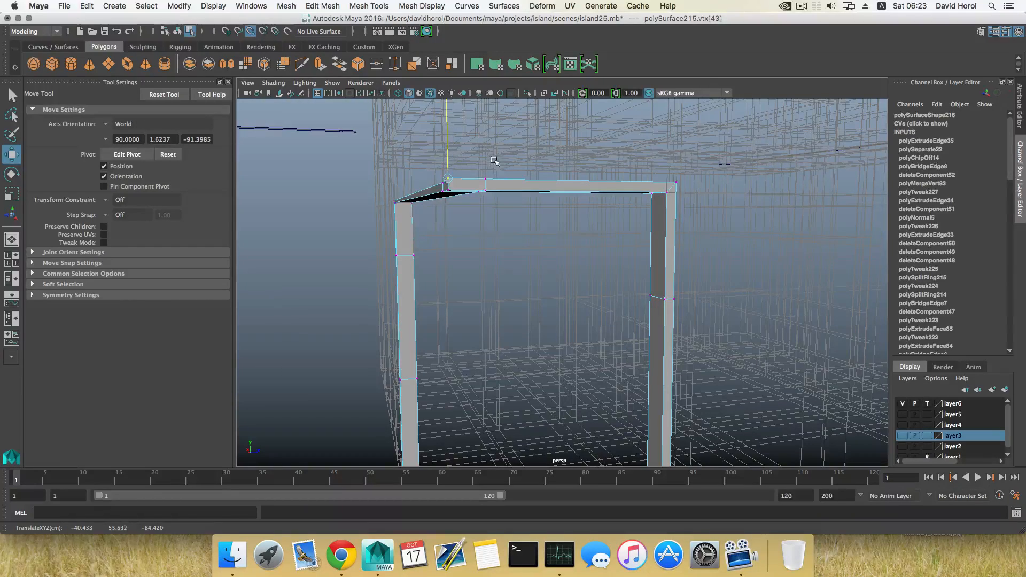
Snap the top outer vertex beside the corner on the long side vertically level with the corner vertex
{"action": "left_click_drag", "start_coordinate": [493, 180], "coordinate": [562, 199], "text": "alt"}
{"action": "left_click", "coordinate": [540, 202]}
{"action": "key", "text": "v"}
{"action": "left_click_drag", "start_coordinate": [476, 218], "coordinate": [522, 213], "text": "alt"}
{"action": "right_click_drag", "start_coordinate": [522, 213], "coordinate": [435, 211], "text": "alt"}
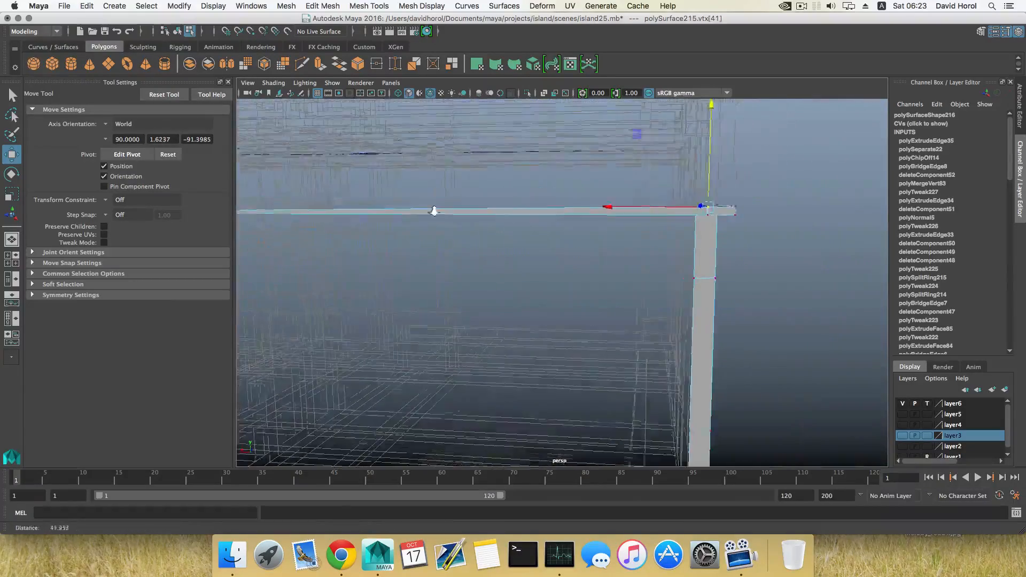
Snap the top outer vertex at the far end of the long side vertically level with the other top vertices
{"action": "middle_click_drag", "start_coordinate": [435, 211], "coordinate": [494, 214], "text": "alt"}
{"action": "left_click_drag", "start_coordinate": [494, 214], "coordinate": [517, 209], "text": "alt"}
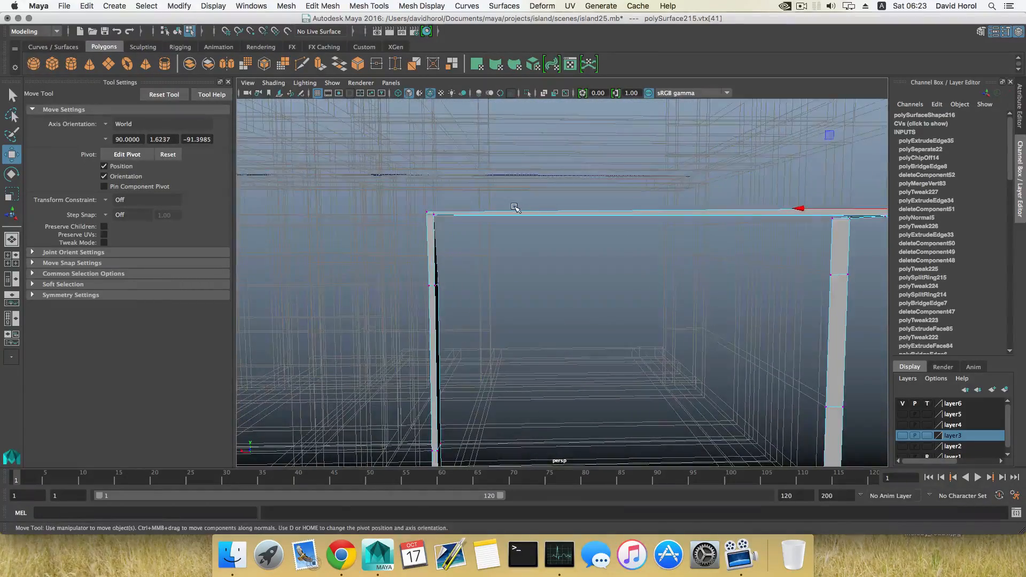
{"action": "middle_click_drag", "start_coordinate": [517, 209], "coordinate": [424, 240], "text": "alt"}
{"action": "left_click_drag", "start_coordinate": [424, 241], "coordinate": [396, 233], "text": "alt"}
{"action": "middle_click_drag", "start_coordinate": [396, 234], "coordinate": [517, 224], "text": "alt"}
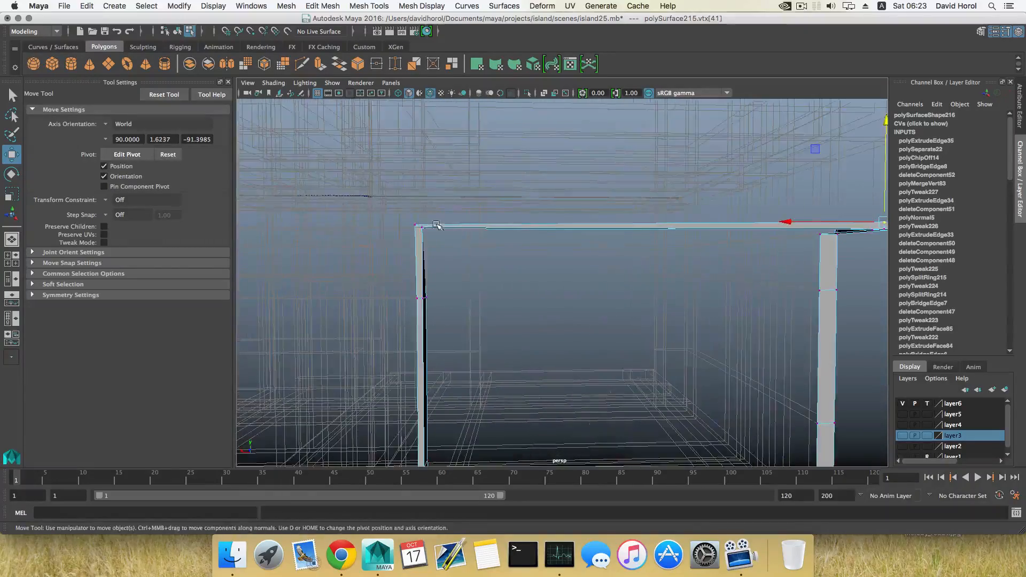
{"action": "mouse_move", "coordinate": [416, 226]}
{"action": "left_mouse_down", "text": "alt"}
{"action": "mouse_move", "coordinate": [374, 235]}
{"action": "mouse_move", "coordinate": [420, 239]}
{"action": "left_mouse_up", "text": "alt"}
{"action": "left_click_drag", "start_coordinate": [428, 237], "coordinate": [614, 262], "text": "alt"}
{"action": "left_click", "coordinate": [409, 223]}
{"action": "key", "text": "v"}
Snap the inner top vertex at the long side's far end along X in line with the vertex below it, about X -7.98
{"action": "left_click", "coordinate": [499, 247]}
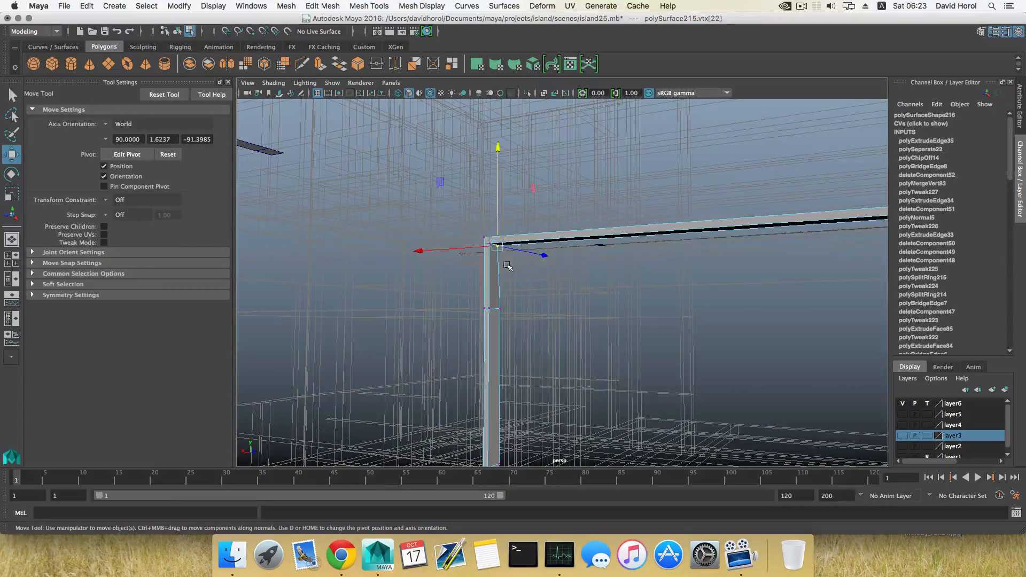
{"action": "left_click_drag", "start_coordinate": [508, 259], "coordinate": [528, 274], "text": "alt"}
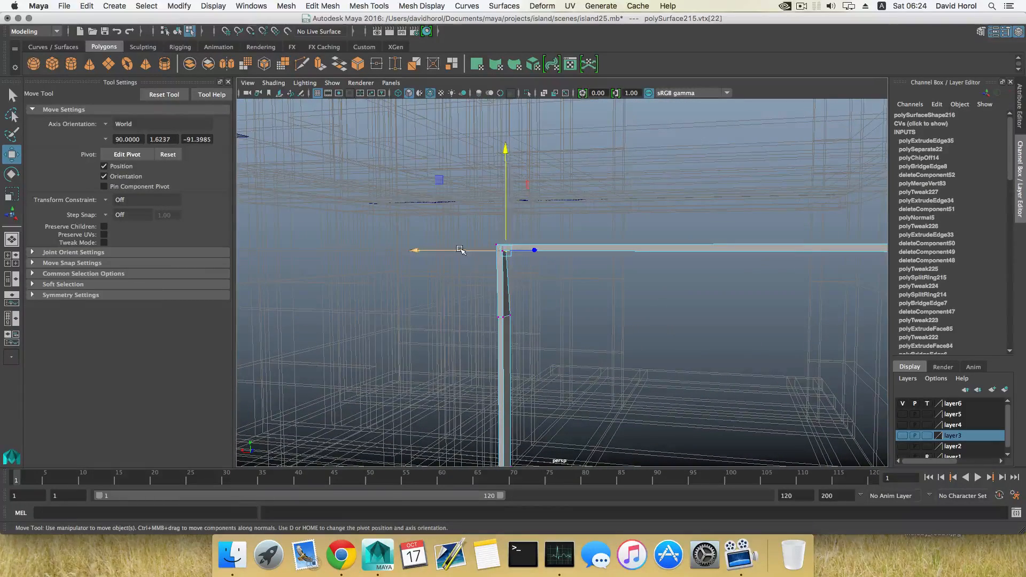
{"action": "left_click_drag", "start_coordinate": [460, 249], "coordinate": [498, 272]}
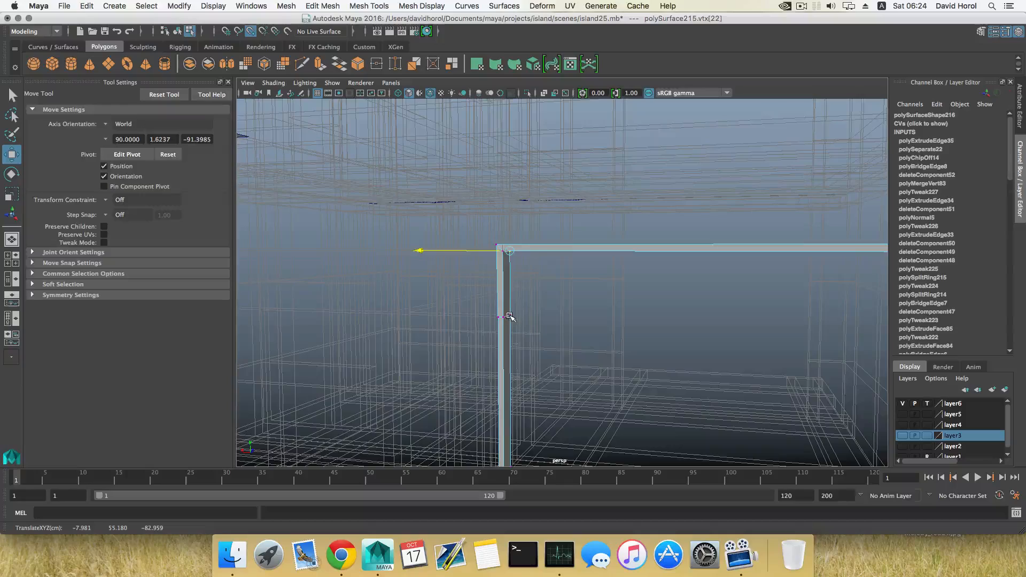
{"action": "left_click_drag", "start_coordinate": [509, 317], "coordinate": [659, 273], "text": "alt"}
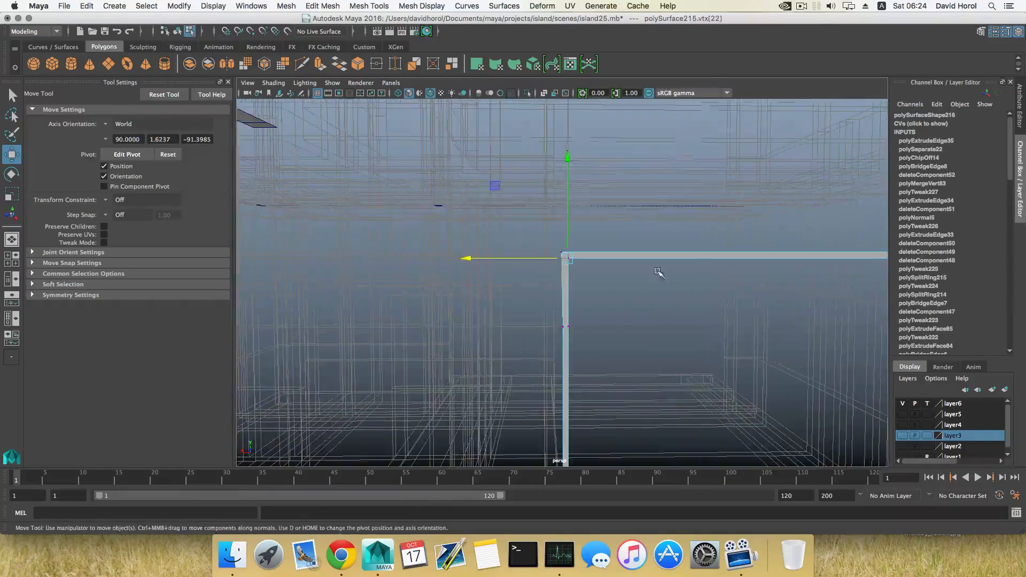
Snap the outer top vertex at the long side's far end along X in line with the post's outer edge below
{"action": "left_click", "coordinate": [559, 251]}
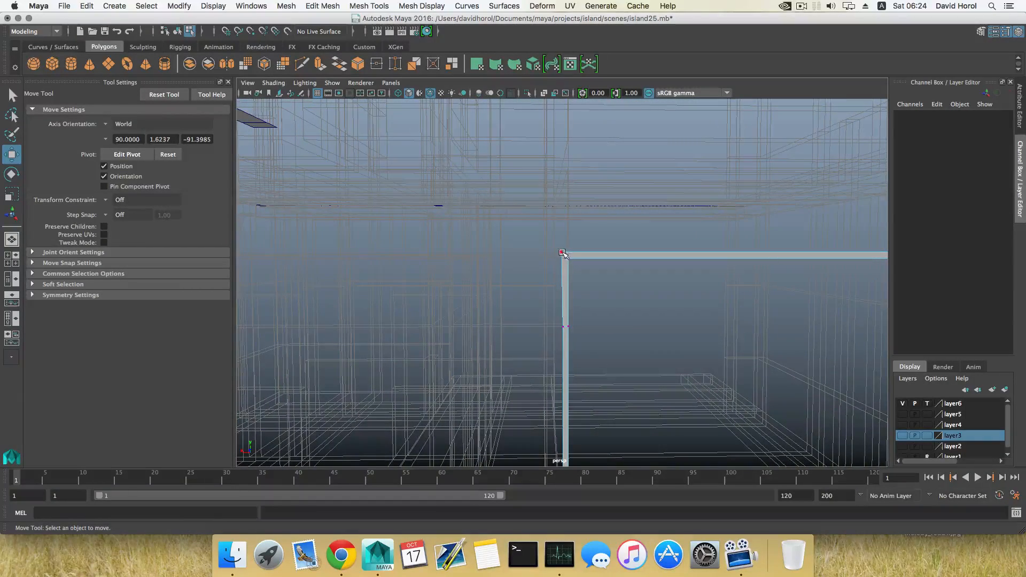
{"action": "left_click", "coordinate": [562, 253]}
{"action": "left_click_drag", "start_coordinate": [534, 253], "coordinate": [535, 254]}
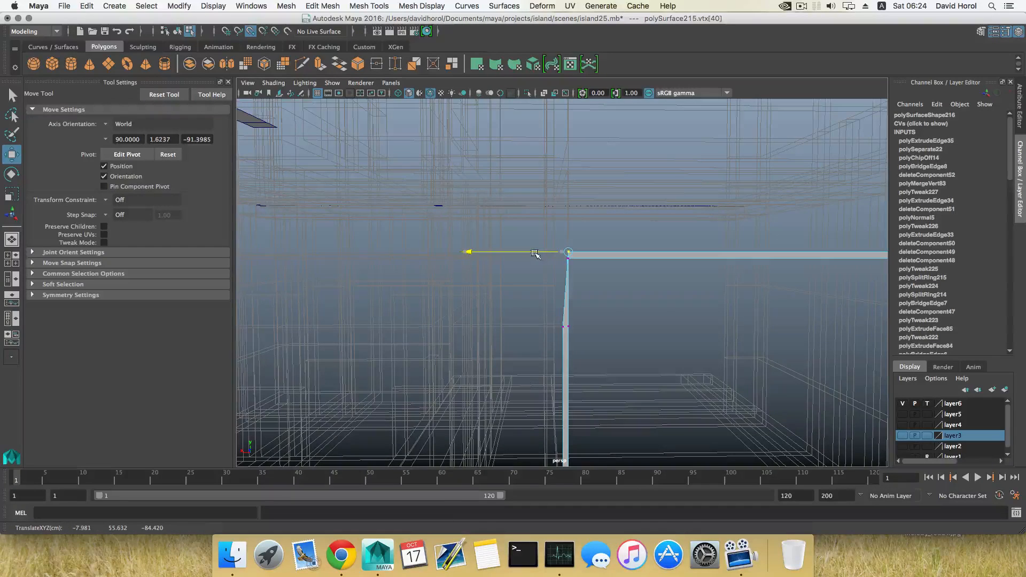
{"action": "scroll", "coordinate": [576, 320], "scroll_direction": "down", "scroll_amount": 3}
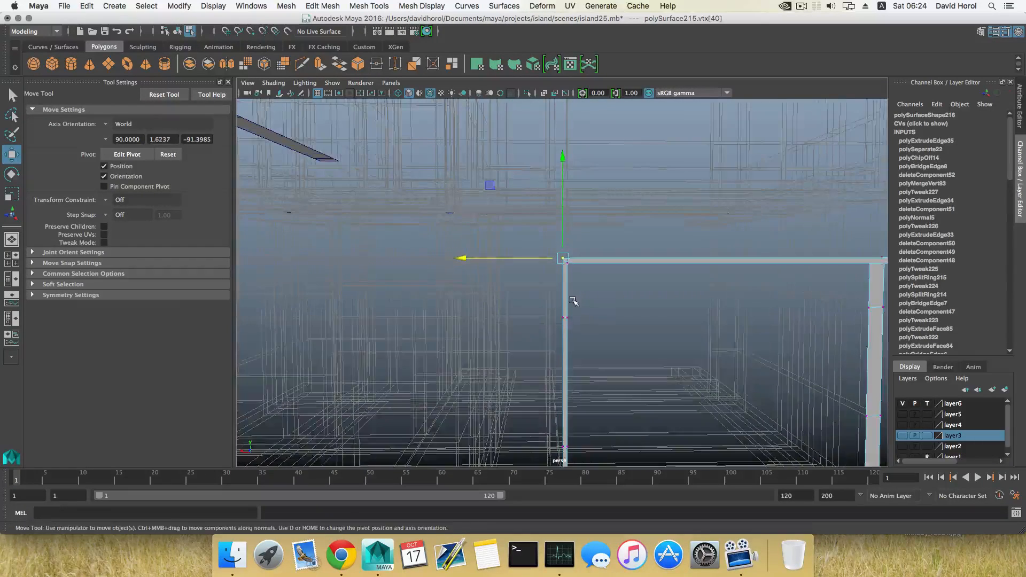
{"action": "middle_click_drag", "start_coordinate": [572, 300], "coordinate": [566, 161], "text": "alt"}
{"action": "left_click_drag", "start_coordinate": [566, 198], "coordinate": [535, 261], "text": "alt"}
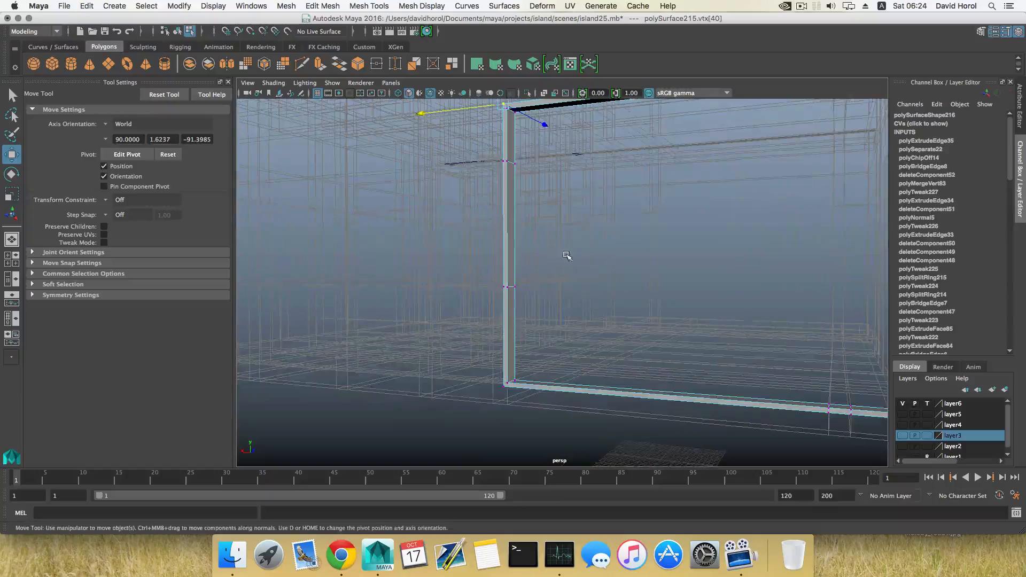
Insert a first edge loop running lengthwise along the frame's inner border, starting from the corner-side post
{"action": "key", "text": "F8"}
{"action": "scroll", "coordinate": [605, 261], "scroll_direction": "down", "scroll_amount": 3}
{"action": "middle_click_drag", "start_coordinate": [604, 261], "coordinate": [588, 271], "text": "alt"}
{"action": "mouse_move", "coordinate": [601, 264]}
{"action": "left_mouse_down", "text": "alt"}
{"action": "mouse_move", "coordinate": [545, 280]}
{"action": "mouse_move", "coordinate": [678, 284]}
{"action": "mouse_move", "coordinate": [695, 274]}
{"action": "mouse_move", "coordinate": [618, 293]}
{"action": "mouse_move", "coordinate": [618, 282]}
{"action": "mouse_move", "coordinate": [547, 282]}
{"action": "mouse_move", "coordinate": [683, 258]}
{"action": "mouse_move", "coordinate": [614, 258]}
{"action": "left_mouse_up", "text": "alt"}
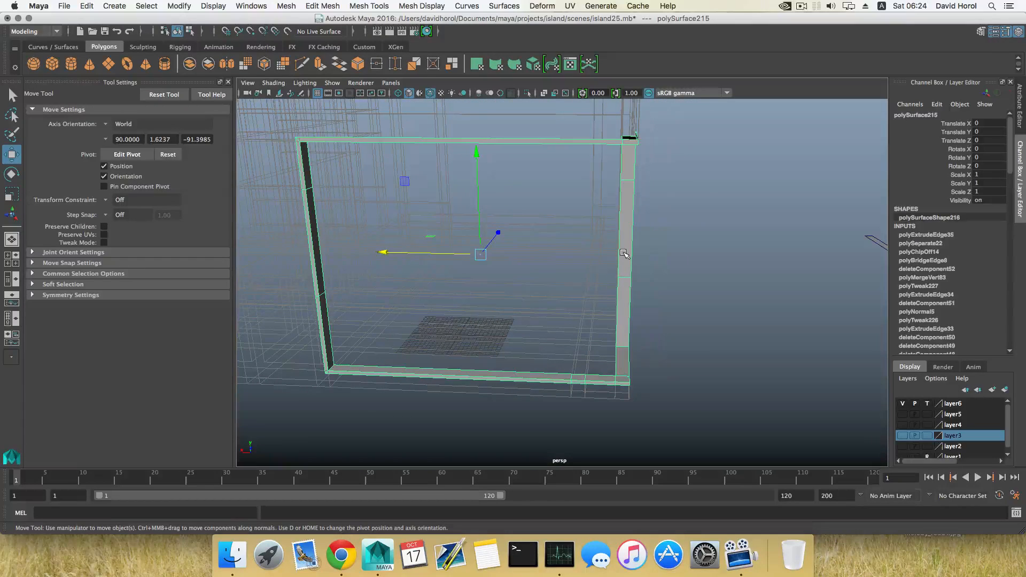
{"action": "right_click_drag", "start_coordinate": [625, 251], "coordinate": [556, 266], "text": "shift"}
{"action": "left_click_drag", "start_coordinate": [629, 281], "coordinate": [627, 281]}
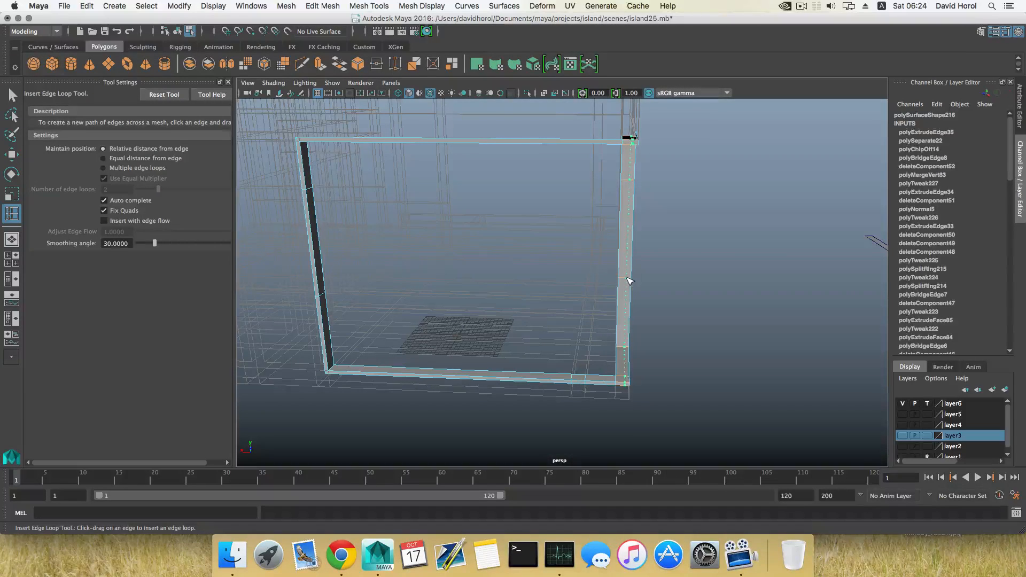
{"action": "left_click_drag", "start_coordinate": [628, 278], "coordinate": [628, 278]}
Insert a second lengthwise edge loop on the frame, running along the post close to its outer edge
{"action": "middle_click_drag", "start_coordinate": [626, 286], "coordinate": [582, 264], "text": "alt"}
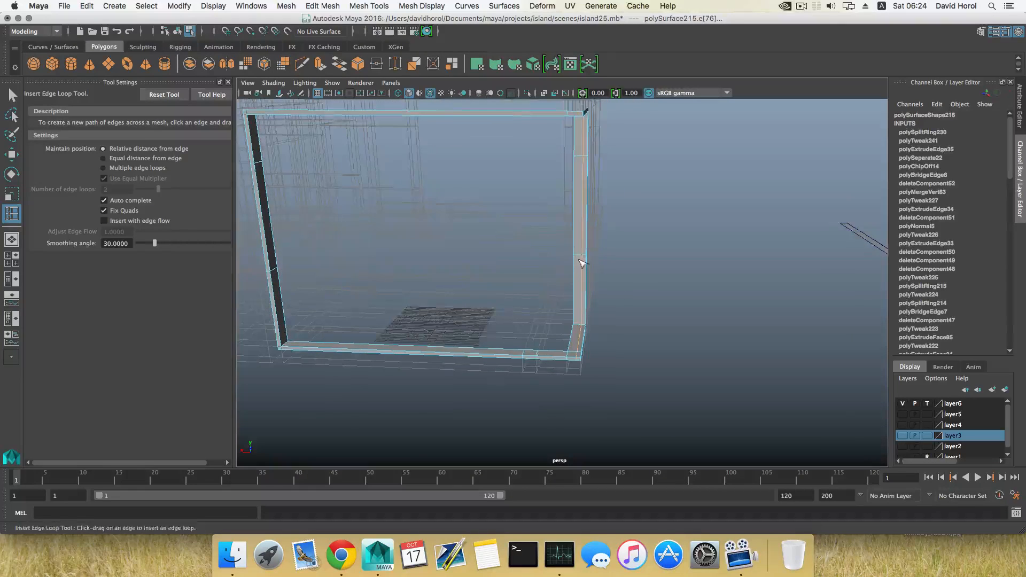
{"action": "right_click_drag", "start_coordinate": [582, 263], "coordinate": [610, 300], "text": "alt"}
{"action": "mouse_move", "coordinate": [609, 302]}
{"action": "left_mouse_down", "text": "alt"}
{"action": "mouse_move", "coordinate": [522, 300]}
{"action": "mouse_move", "coordinate": [646, 245]}
{"action": "mouse_move", "coordinate": [591, 289]}
{"action": "mouse_move", "coordinate": [599, 314]}
{"action": "left_mouse_up", "text": "alt"}
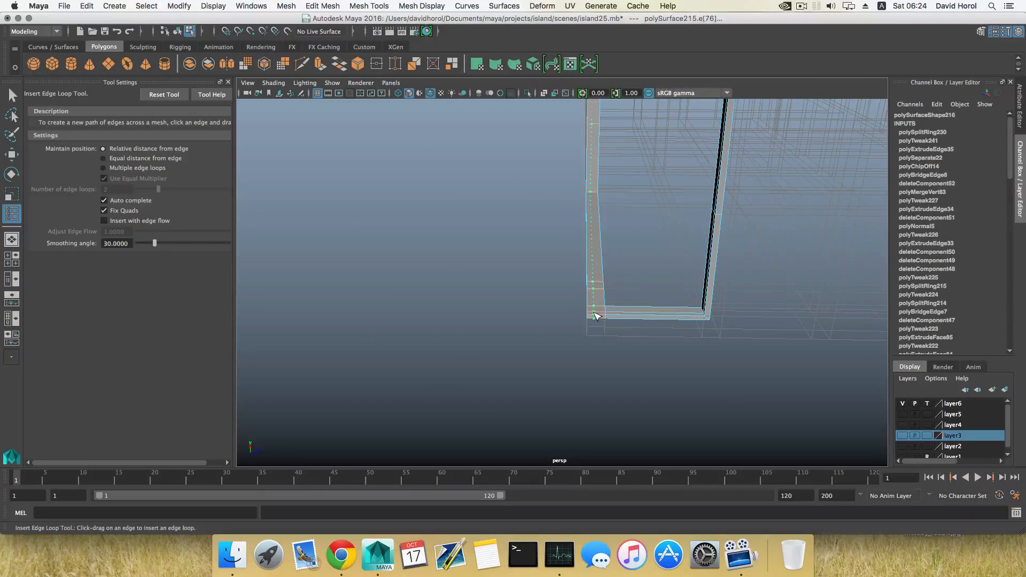
{"action": "left_click", "coordinate": [594, 316]}
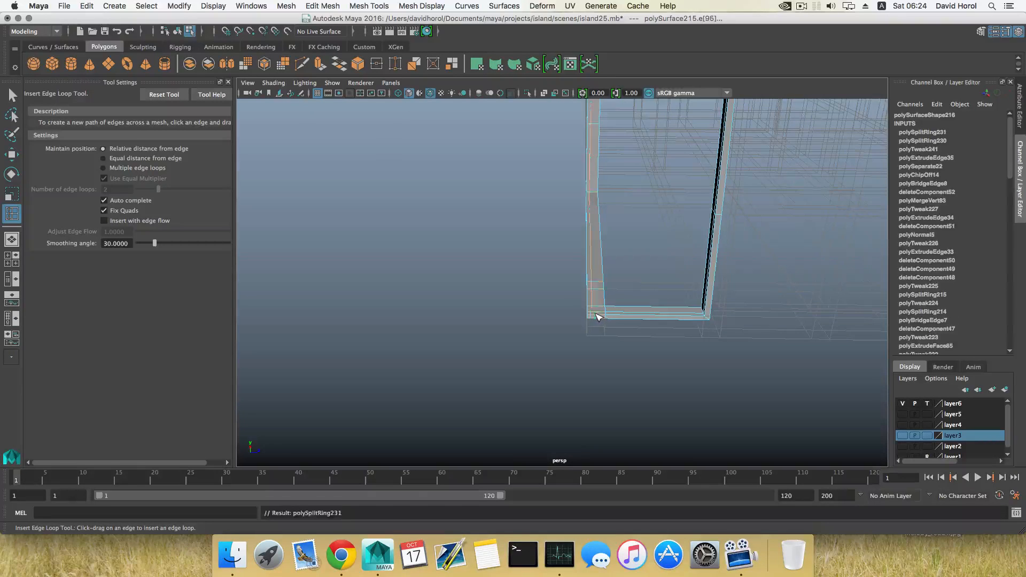
Undo the extra edge loop inserted on the frame
{"action": "left_click_drag", "start_coordinate": [595, 316], "coordinate": [632, 284], "text": "alt"}
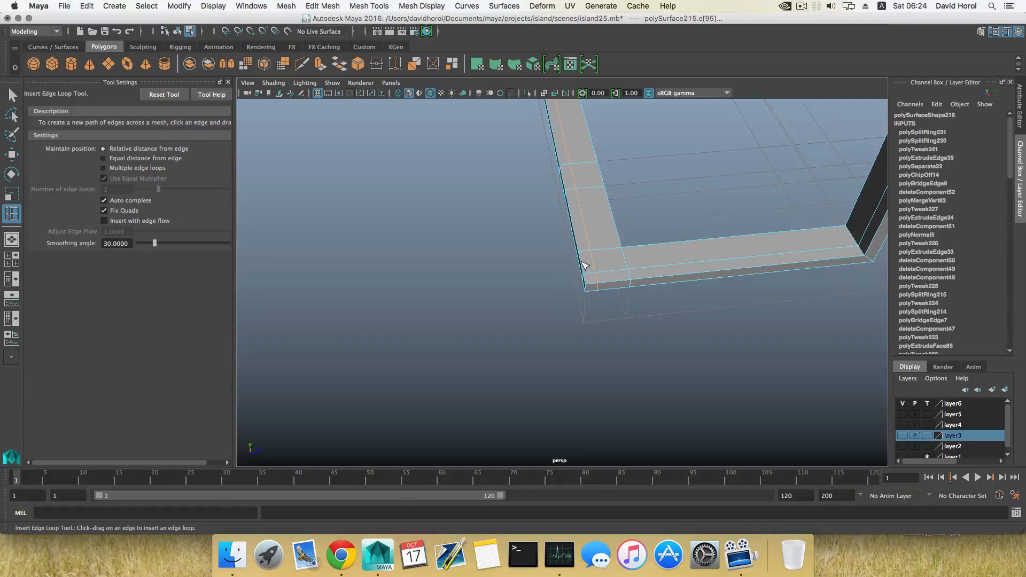
{"action": "left_click_drag", "start_coordinate": [607, 240], "coordinate": [583, 241], "text": "alt"}
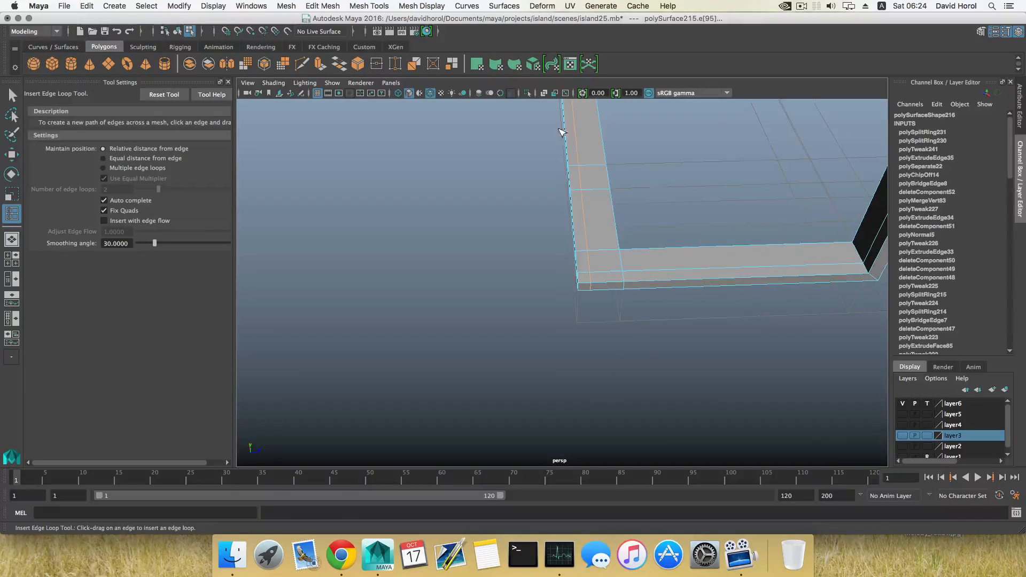
{"action": "left_click_drag", "start_coordinate": [560, 132], "coordinate": [648, 231], "text": "alt"}
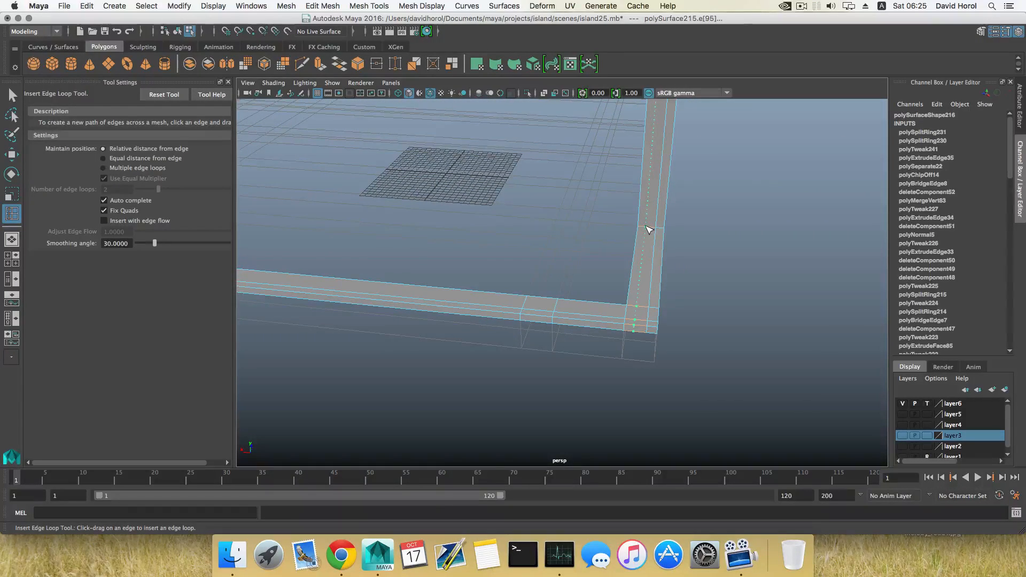
{"action": "key", "text": "z"}
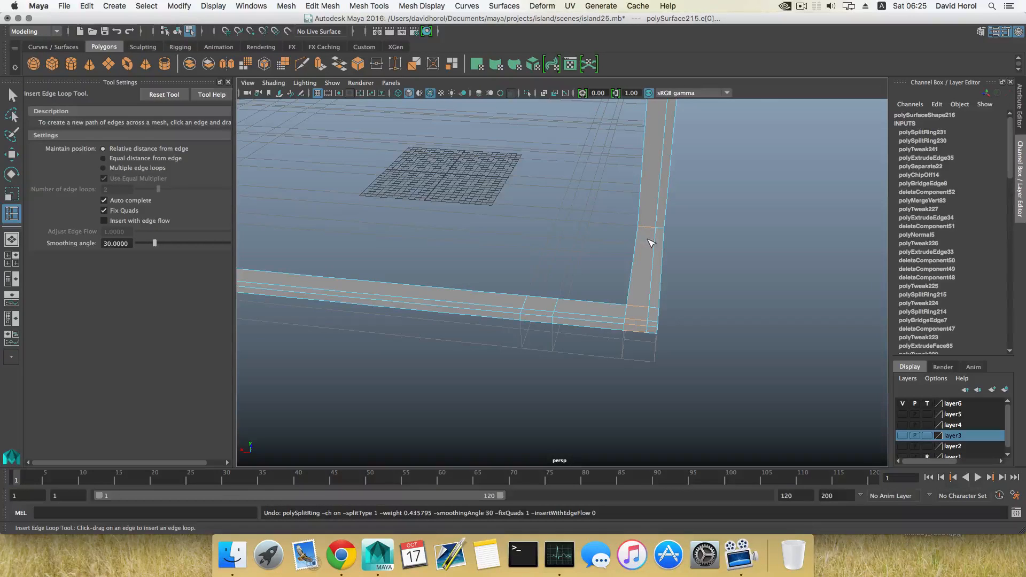
Switch to face selection and select the inner strip of faces along the bottom of both frame sides
{"action": "left_click_drag", "start_coordinate": [647, 239], "coordinate": [591, 238], "text": "alt"}
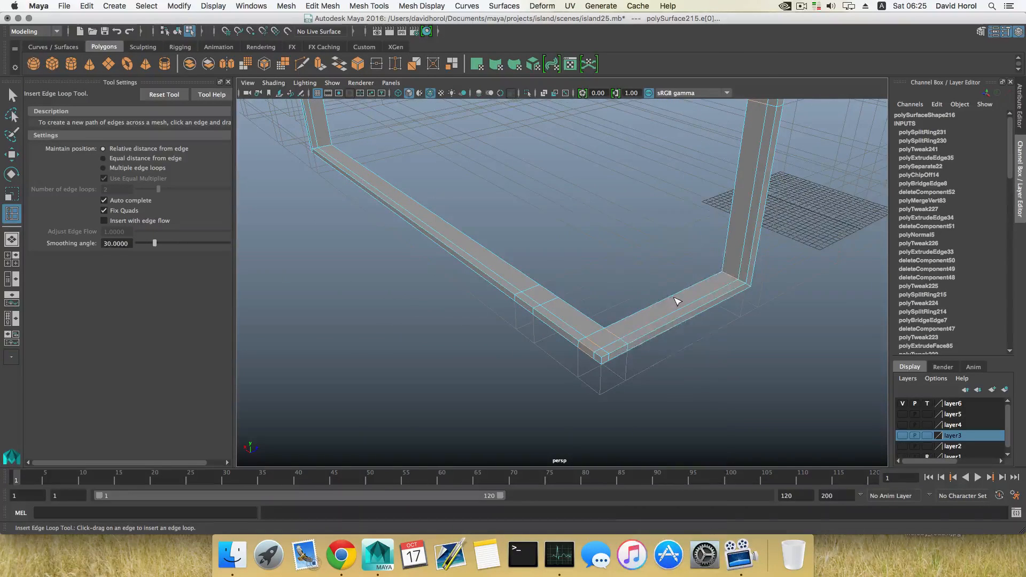
{"action": "right_click_drag", "start_coordinate": [674, 271], "coordinate": [677, 299]}
{"action": "key", "text": "q"}
{"action": "left_click", "coordinate": [663, 310]}
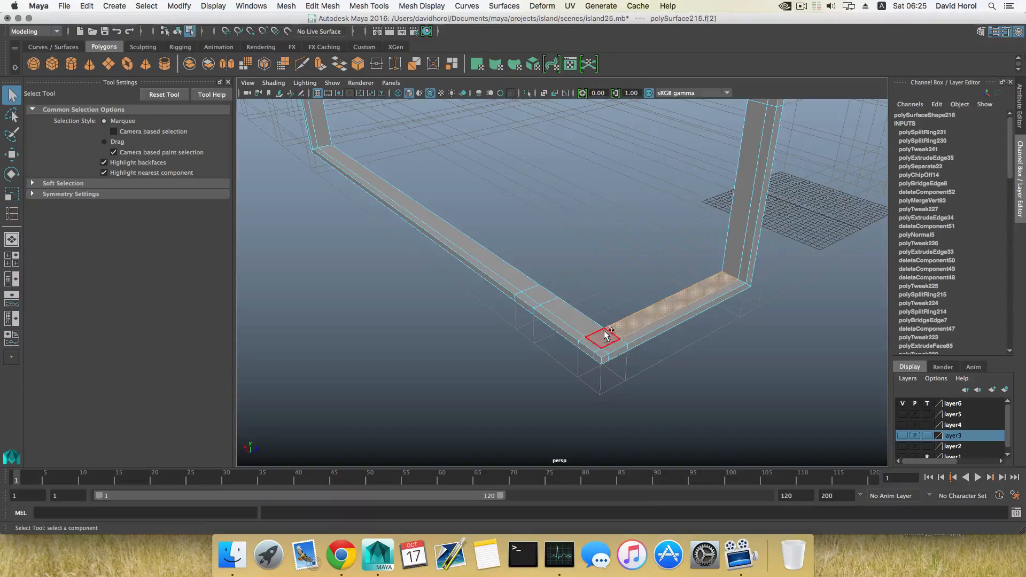
{"action": "left_click", "coordinate": [585, 329], "text": "shift"}
{"action": "left_click", "coordinate": [540, 290], "text": "shift"}
{"action": "left_click", "coordinate": [519, 277], "text": "shift"}
{"action": "left_click_drag", "start_coordinate": [502, 265], "coordinate": [681, 290], "text": "alt"}
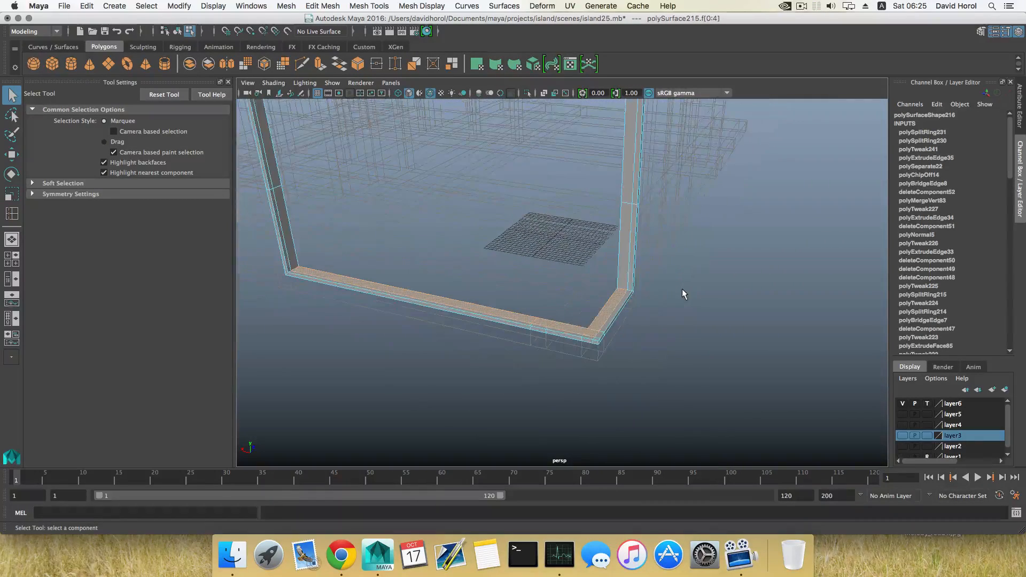
{"action": "left_click_drag", "start_coordinate": [591, 268], "coordinate": [603, 316], "text": "alt"}
Select the inner strips of faces along the full height of both end posts and delete them
{"action": "left_click", "coordinate": [602, 315]}
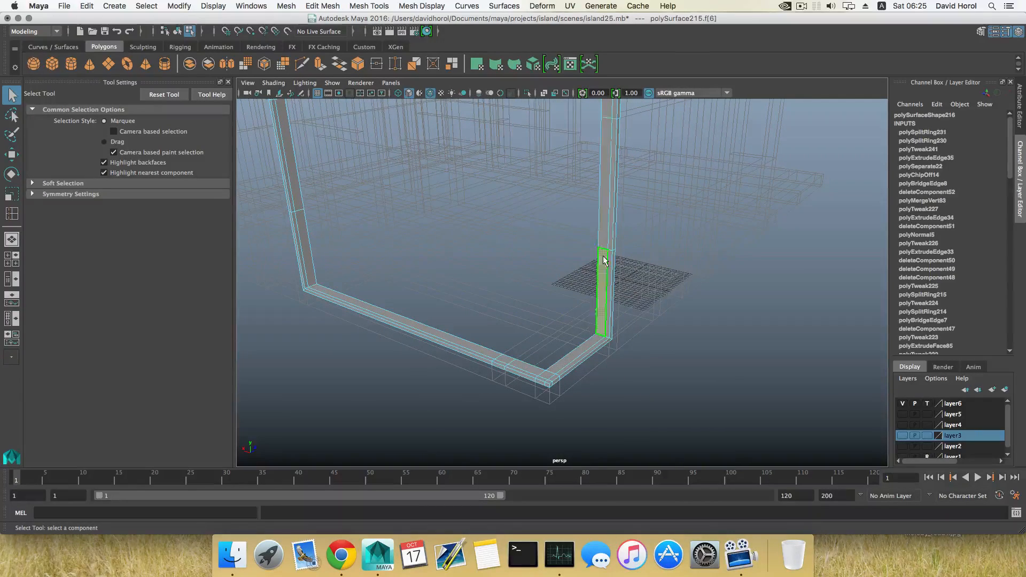
{"action": "left_click", "coordinate": [605, 235], "text": "shift"}
{"action": "left_click_drag", "start_coordinate": [605, 234], "coordinate": [618, 253], "text": "alt"}
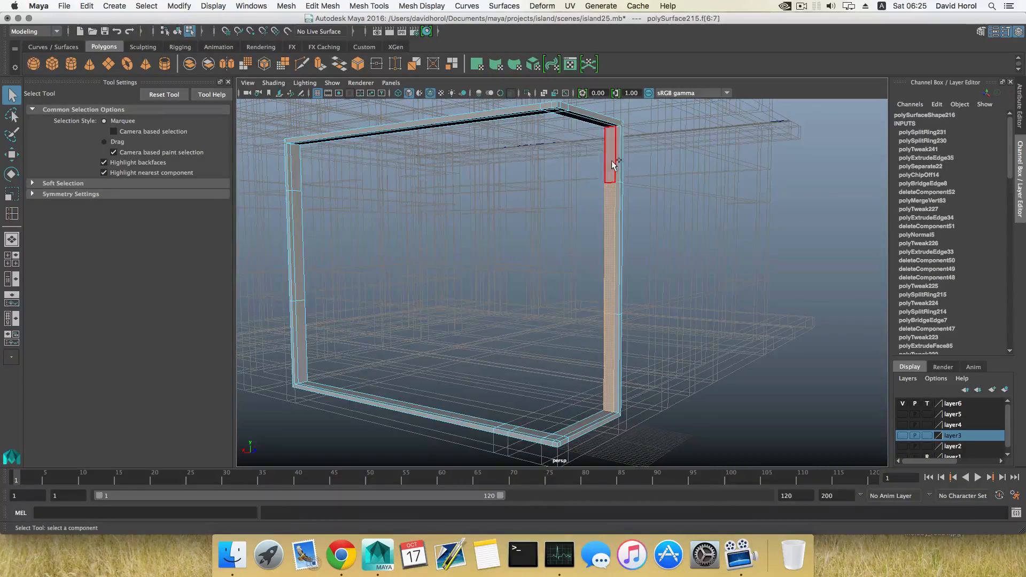
{"action": "left_click", "coordinate": [612, 159], "text": "shift"}
{"action": "left_click_drag", "start_coordinate": [470, 259], "coordinate": [506, 256], "text": "alt"}
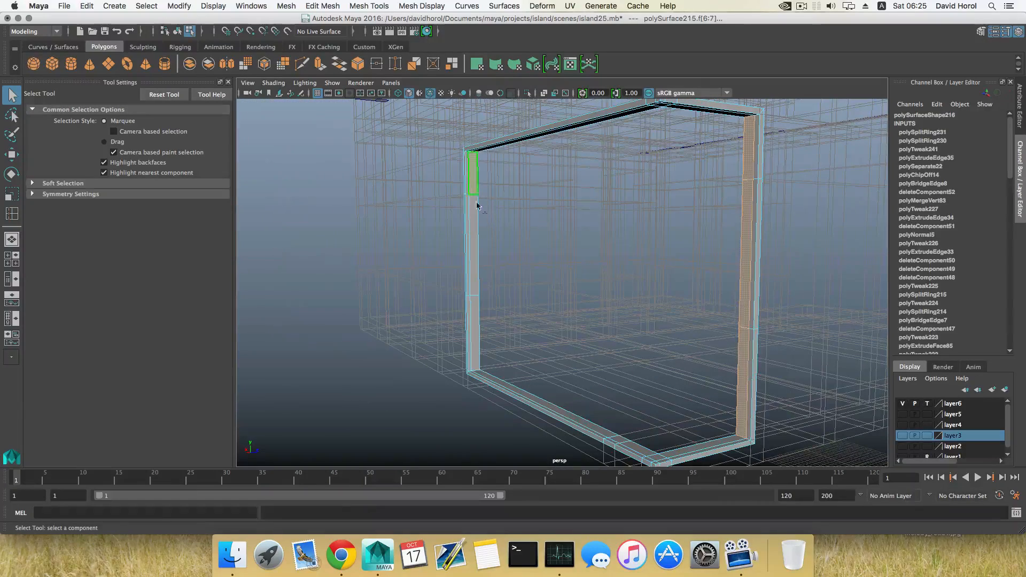
{"action": "left_click", "coordinate": [474, 220], "text": "shift"}
{"action": "left_click", "coordinate": [477, 312], "text": "shift"}
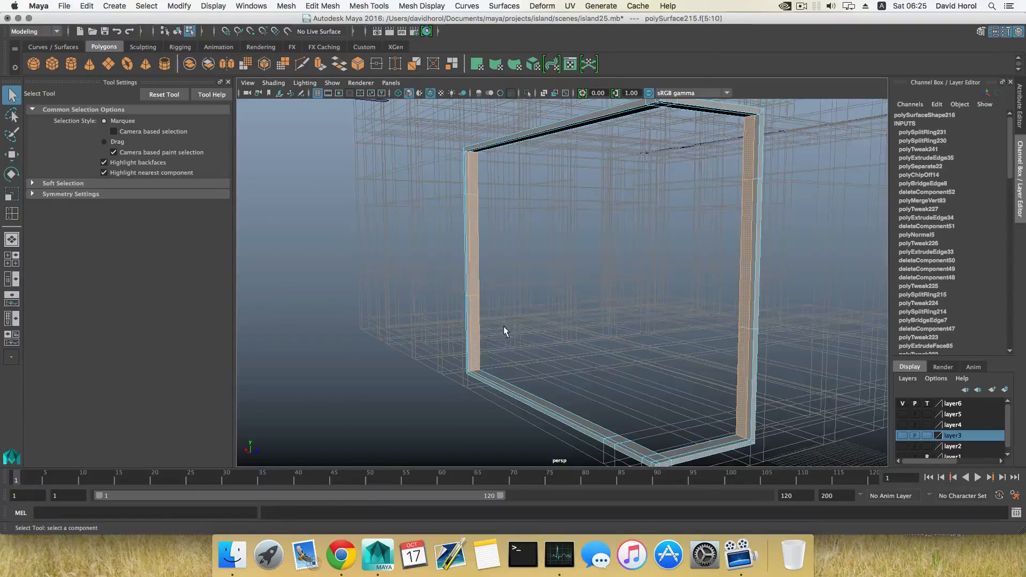
{"action": "left_click_drag", "start_coordinate": [503, 326], "coordinate": [499, 339], "text": "alt"}
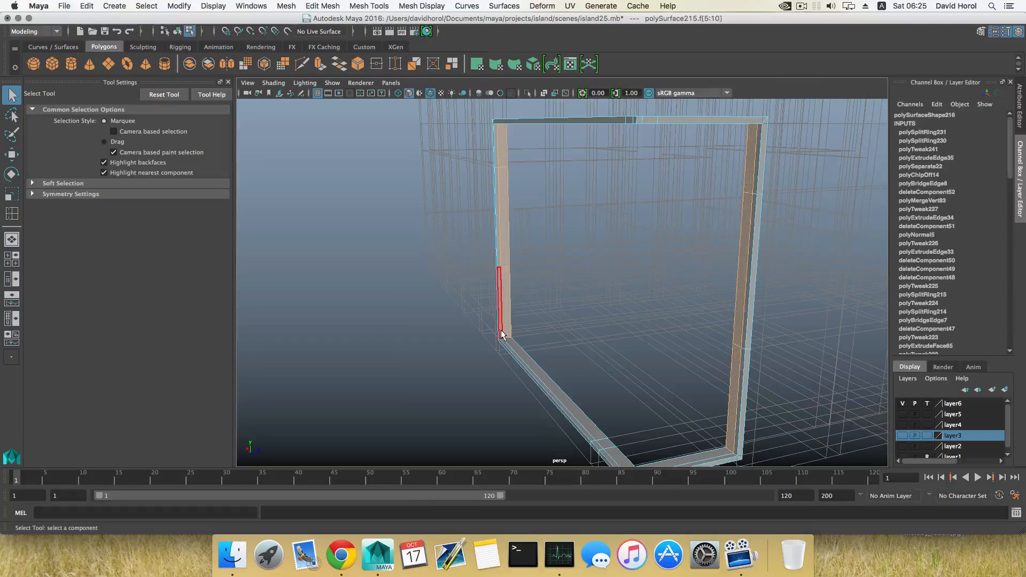
{"action": "left_click", "coordinate": [563, 370]}
Select the inner strips of faces along the bottom and top of both frame sides
{"action": "left_click_drag", "start_coordinate": [560, 370], "coordinate": [607, 388], "text": "alt"}
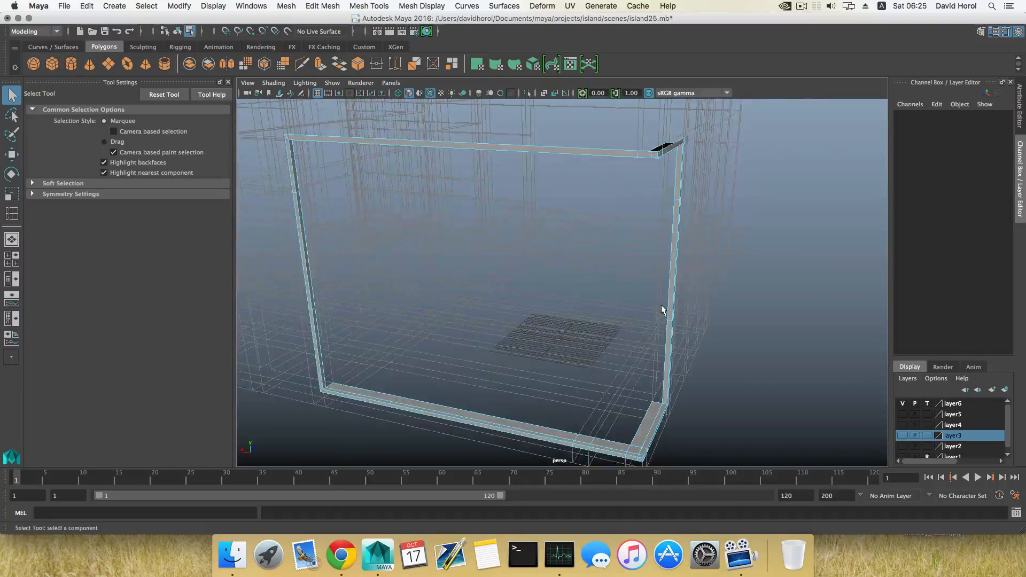
{"action": "left_click_drag", "start_coordinate": [663, 310], "coordinate": [660, 265], "text": "alt"}
{"action": "middle_click_drag", "start_coordinate": [660, 266], "coordinate": [634, 356], "text": "alt"}
{"action": "right_click_drag", "start_coordinate": [634, 355], "coordinate": [768, 385], "text": "alt"}
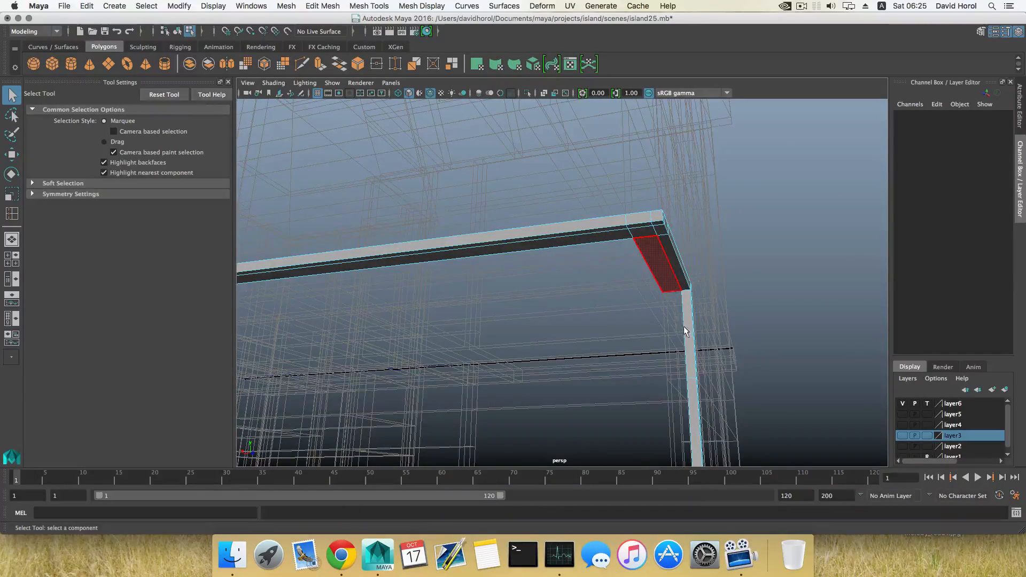
{"action": "left_click_drag", "start_coordinate": [686, 331], "coordinate": [572, 222], "text": "alt"}
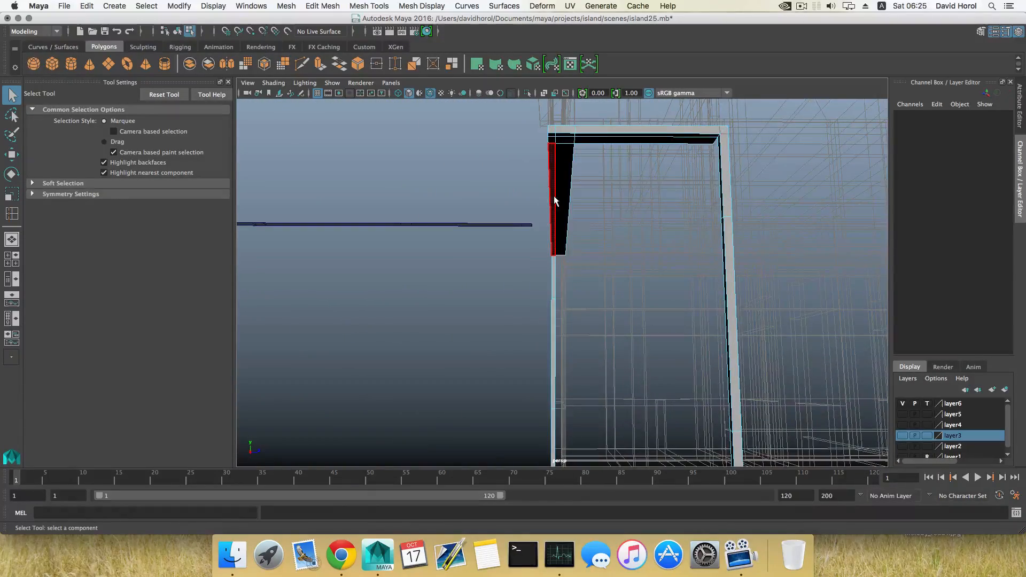
{"action": "left_click_drag", "start_coordinate": [596, 357], "coordinate": [575, 427], "text": "alt"}
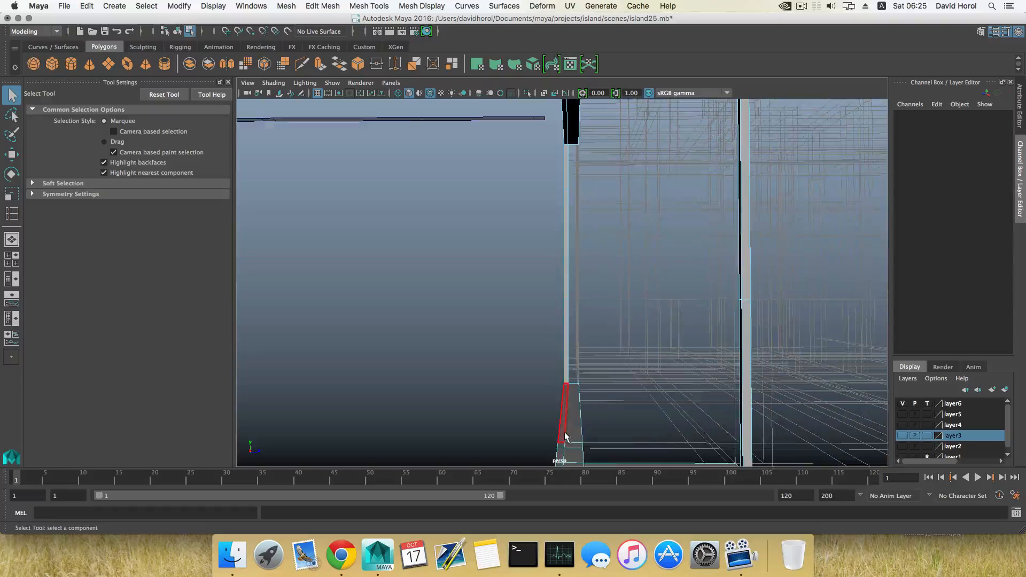
{"action": "left_click_drag", "start_coordinate": [568, 359], "coordinate": [581, 414], "text": "alt"}
{"action": "right_click", "coordinate": [575, 271]}
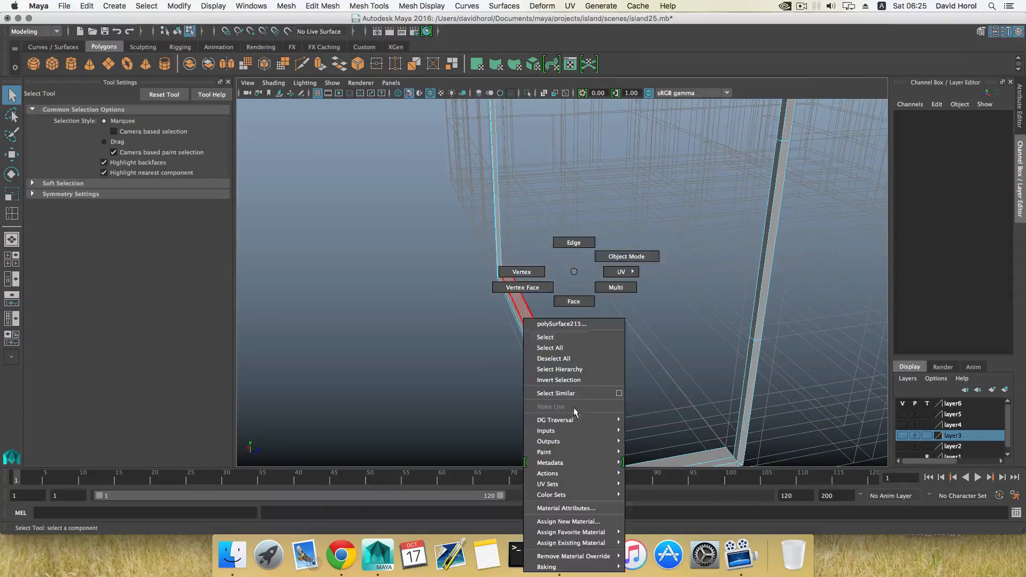
{"action": "left_click", "coordinate": [574, 301]}
{"action": "left_click", "coordinate": [552, 360]}
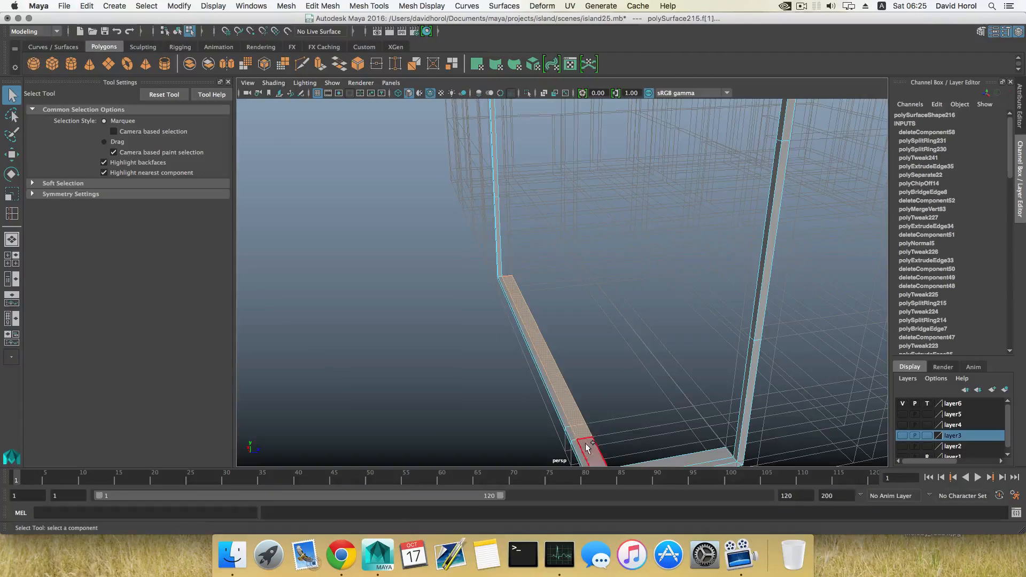
{"action": "left_click", "coordinate": [667, 459], "text": "shift"}
{"action": "left_click_drag", "start_coordinate": [667, 458], "coordinate": [602, 314], "text": "alt"}
{"action": "left_click", "coordinate": [666, 154], "text": "shift"}
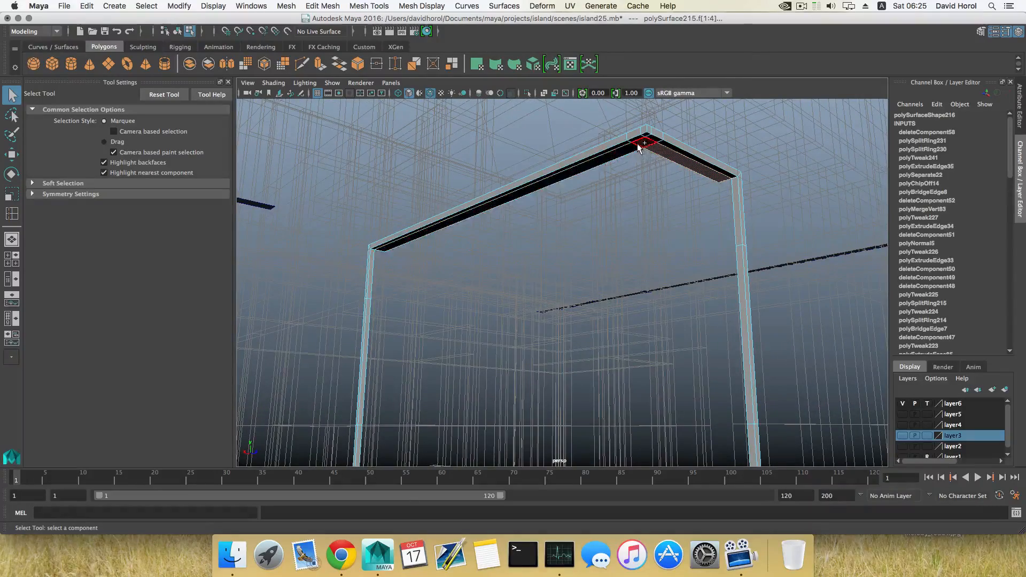
{"action": "left_click", "coordinate": [644, 145], "text": "shift"}
{"action": "left_click", "coordinate": [636, 149], "text": "shift"}
{"action": "left_click_drag", "start_coordinate": [636, 148], "coordinate": [628, 176], "text": "alt"}
Try to bridge the selected bottom and top face strips, and undo the operation
{"action": "left_click", "coordinate": [329, 8]}
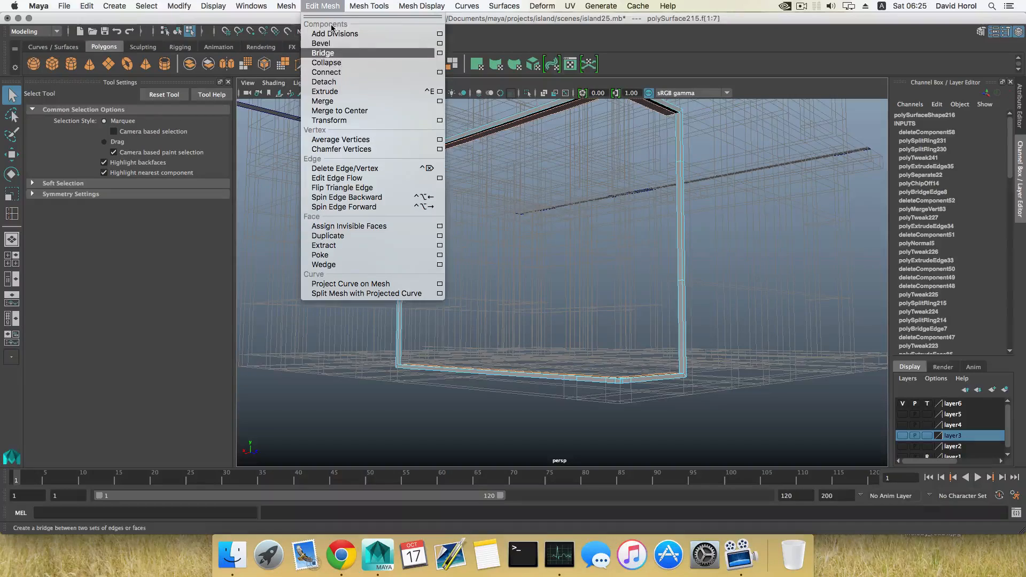
{"action": "left_click", "coordinate": [342, 57]}
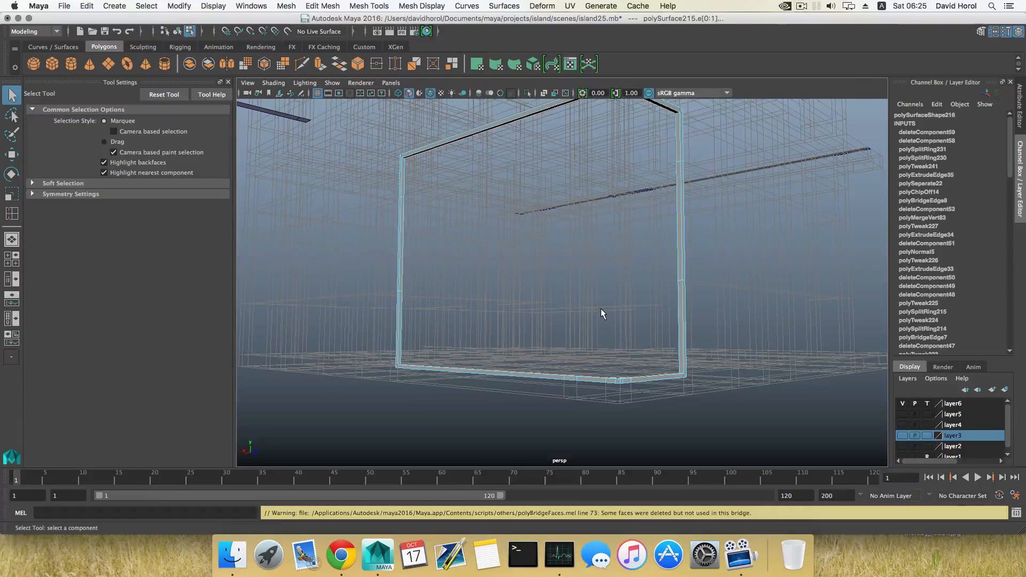
{"action": "key", "text": "ctrl+z"}
Add the missing bottom corner face to the selected bottom and top strips
{"action": "left_click_drag", "start_coordinate": [601, 309], "coordinate": [604, 295], "text": "alt"}
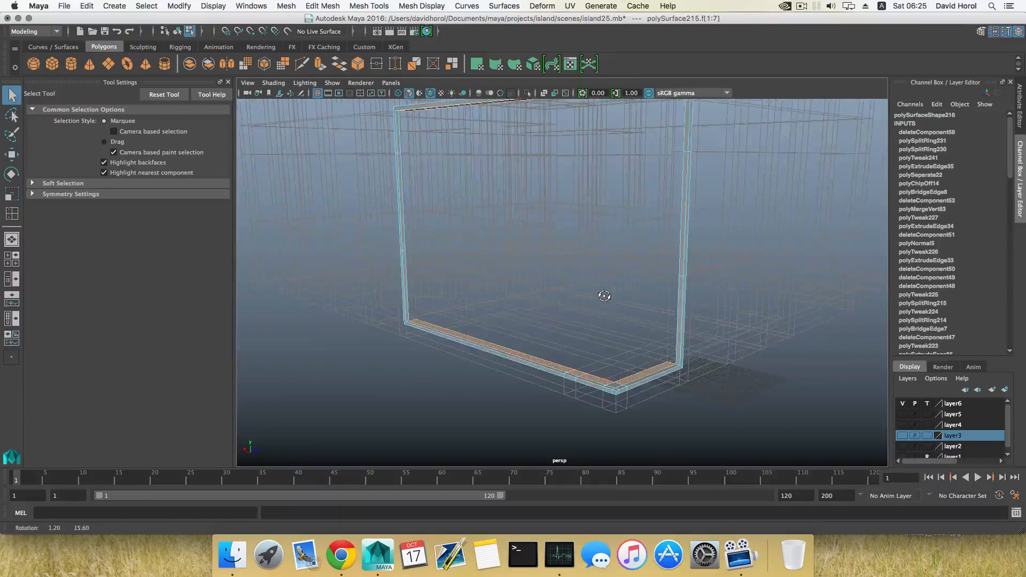
{"action": "right_click", "coordinate": [616, 386]}
{"action": "left_click", "coordinate": [615, 385], "text": "shift"}
{"action": "mouse_move", "coordinate": [615, 384]}
{"action": "left_mouse_down", "text": "alt"}
{"action": "mouse_move", "coordinate": [596, 356]}
{"action": "mouse_move", "coordinate": [603, 378]}
{"action": "left_mouse_up", "text": "alt"}
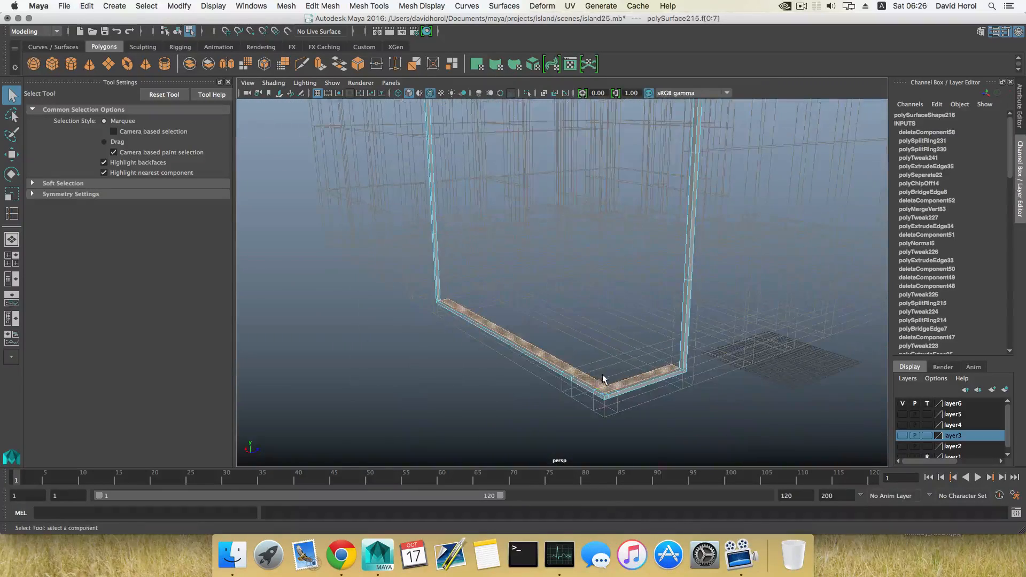
Try the bridge again with the bottom corner face included, and undo it
{"action": "left_click", "coordinate": [319, 6]}
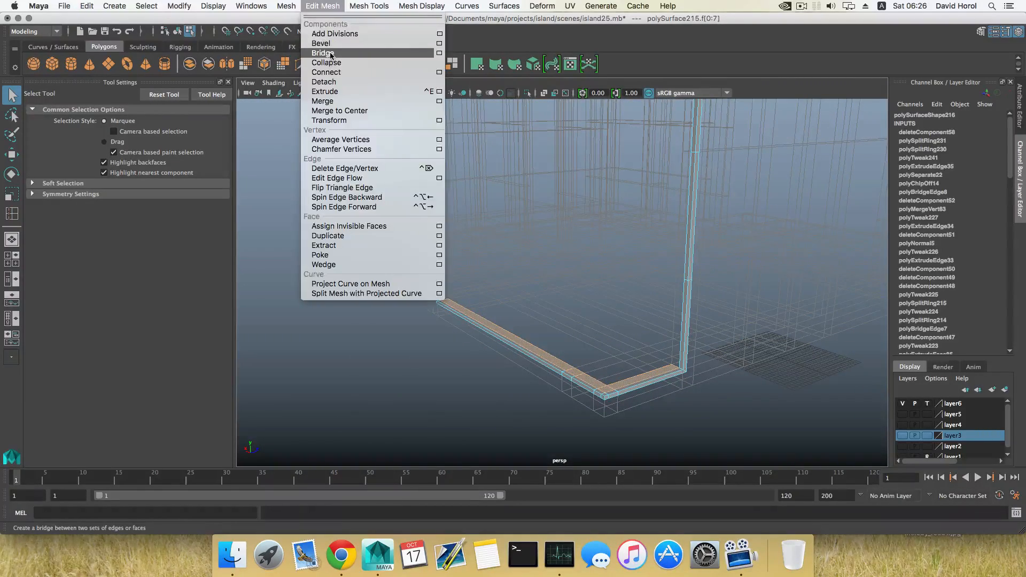
{"action": "left_click", "coordinate": [321, 55]}
{"action": "key", "text": "ctrl+z"}
Extrude the selected bottom and top strips and scale them vertically until they meet at mid-height
{"action": "left_click_drag", "start_coordinate": [532, 219], "coordinate": [387, 98], "text": "alt"}
{"action": "key", "text": "ctrl+e"}
{"action": "left_click_drag", "start_coordinate": [505, 282], "coordinate": [495, 229], "text": "alt"}
{"action": "key", "text": "r"}
{"action": "left_click_drag", "start_coordinate": [498, 154], "coordinate": [550, 270]}
Try scaling the extruded faces vertically by about 1.18, and undo that scaling
{"action": "left_click_drag", "start_coordinate": [448, 149], "coordinate": [447, 132]}
{"action": "key", "text": "ctrl+z"}
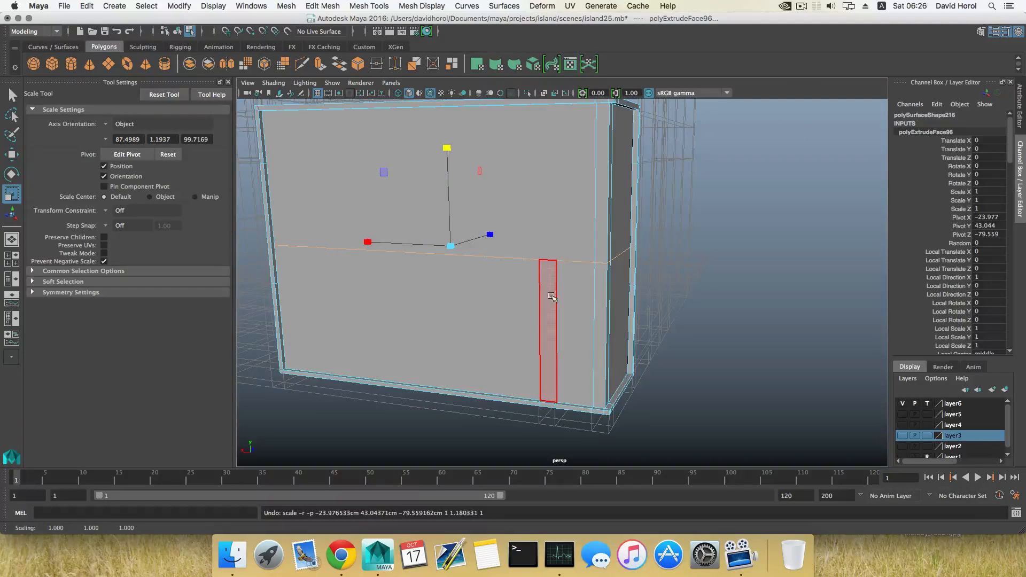
{"action": "mouse_move", "coordinate": [552, 297]}
{"action": "left_mouse_down", "text": "alt"}
{"action": "mouse_move", "coordinate": [554, 282]}
{"action": "mouse_move", "coordinate": [538, 284]}
{"action": "mouse_move", "coordinate": [568, 351]}
{"action": "mouse_move", "coordinate": [543, 332]}
{"action": "mouse_move", "coordinate": [536, 288]}
{"action": "left_mouse_up", "text": "alt"}
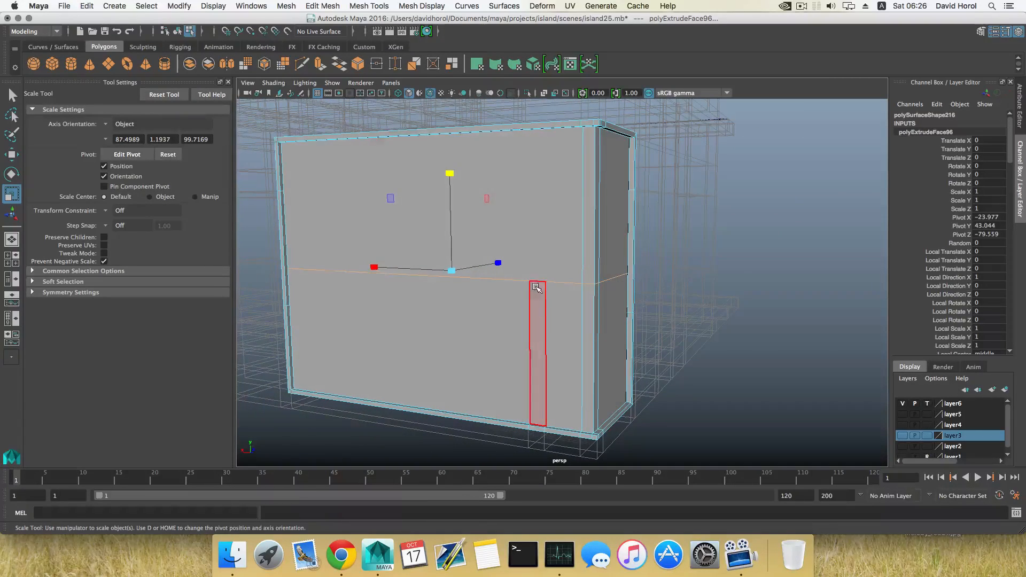
Try scaling the extruded faces vertically by about 1.91, and undo that scaling
{"action": "left_click_drag", "start_coordinate": [450, 173], "coordinate": [446, 102]}
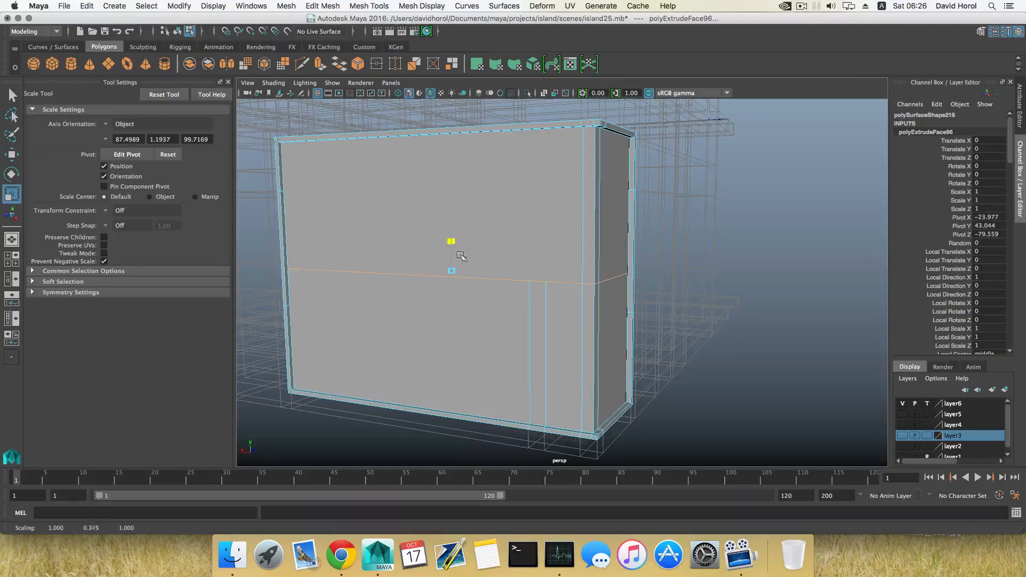
{"action": "left_click_drag", "start_coordinate": [446, 156], "coordinate": [447, 100]}
{"action": "mouse_move", "coordinate": [450, 173]}
{"action": "left_mouse_down"}
{"action": "mouse_move", "coordinate": [452, 84]}
{"action": "mouse_move", "coordinate": [451, 190]}
{"action": "left_mouse_up"}
{"action": "key", "text": "ctrl+z"}
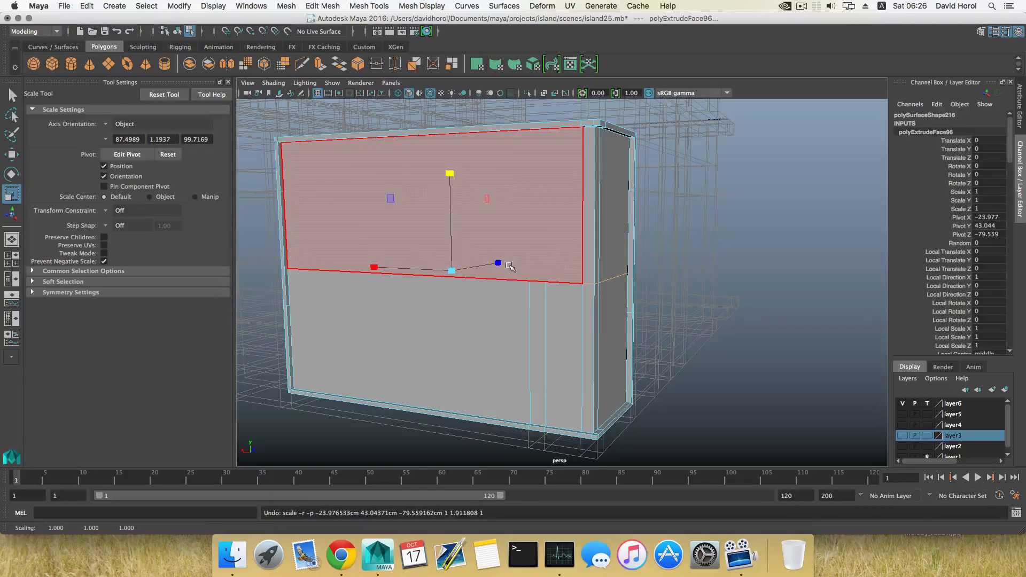
Undo the closing scale, rescale the extruded faces vertically to leave a narrow gap at mid-height, and delete them
{"action": "key", "text": "ctrl+z"}
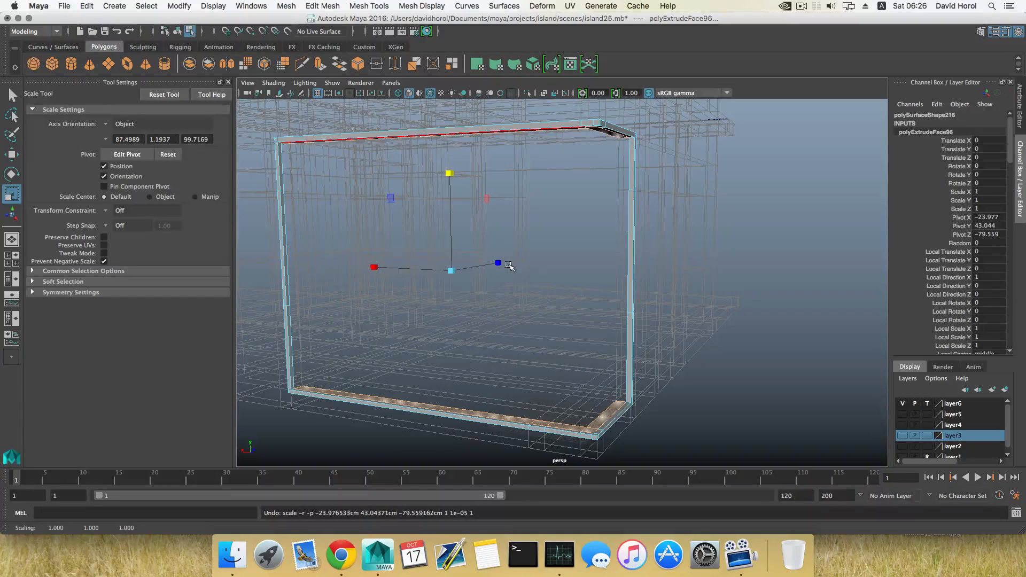
{"action": "left_click_drag", "start_coordinate": [449, 175], "coordinate": [465, 262]}
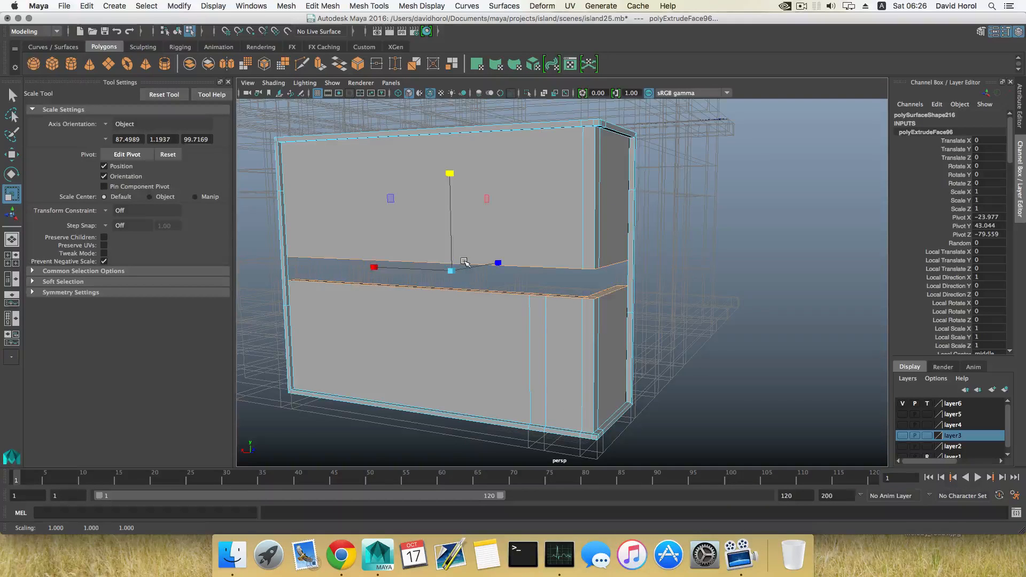
{"action": "key", "text": "Delete"}
Delete the two extra vertical edges in the lower half of the wide pane near the corner
{"action": "right_click_drag", "start_coordinate": [463, 246], "coordinate": [389, 246]}
{"action": "left_click_drag", "start_coordinate": [388, 245], "coordinate": [502, 252], "text": "alt"}
{"action": "right_click_drag", "start_coordinate": [502, 252], "coordinate": [464, 247], "text": "alt"}
{"action": "middle_click_drag", "start_coordinate": [464, 247], "coordinate": [538, 246], "text": "alt"}
{"action": "middle_click_drag", "start_coordinate": [585, 272], "coordinate": [503, 226], "text": "alt"}
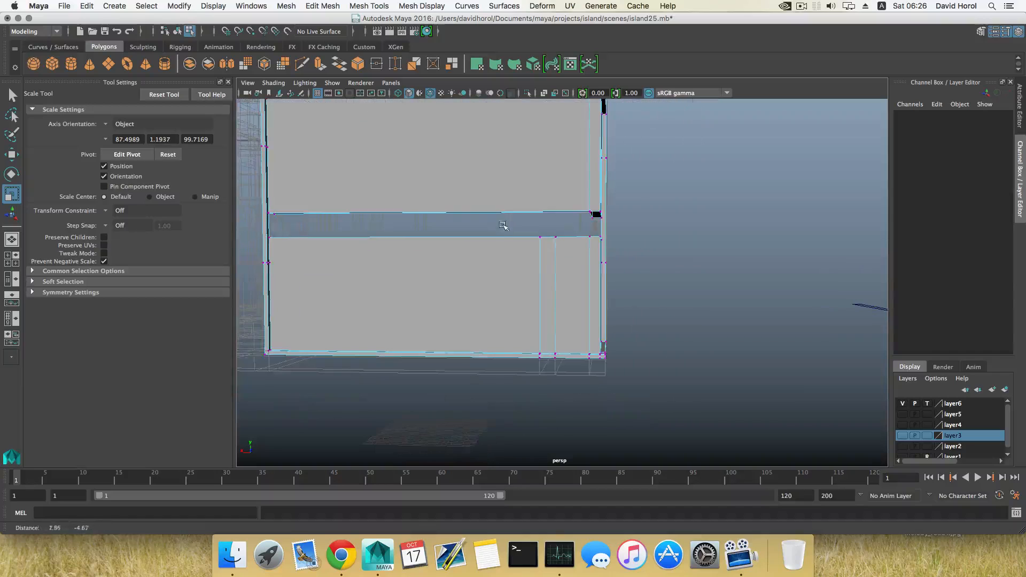
{"action": "right_click_drag", "start_coordinate": [503, 226], "coordinate": [504, 216]}
{"action": "left_click", "coordinate": [555, 298]}
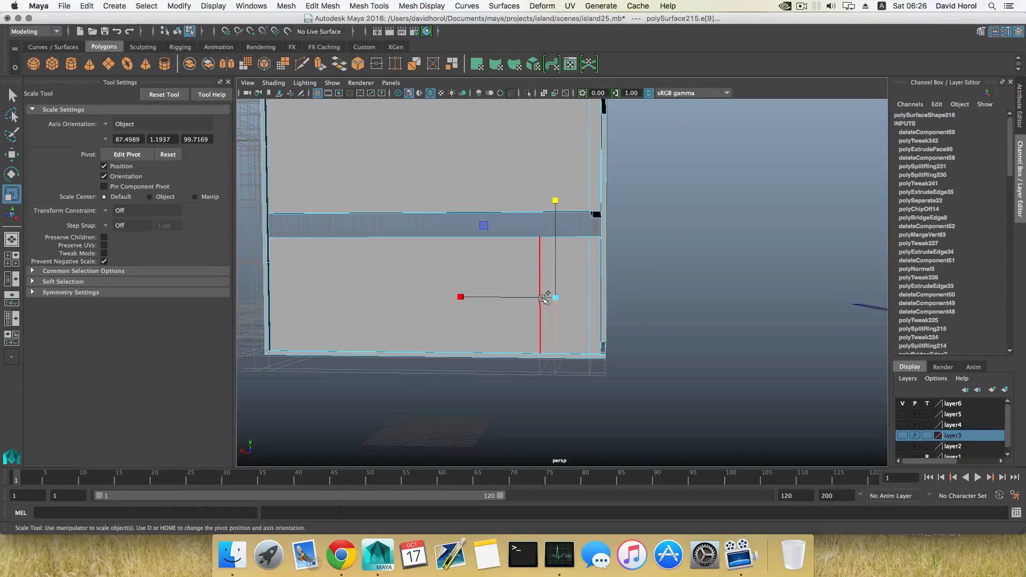
{"action": "left_click", "coordinate": [540, 273]}
{"action": "left_click_drag", "start_coordinate": [539, 274], "coordinate": [326, 273], "text": "alt"}
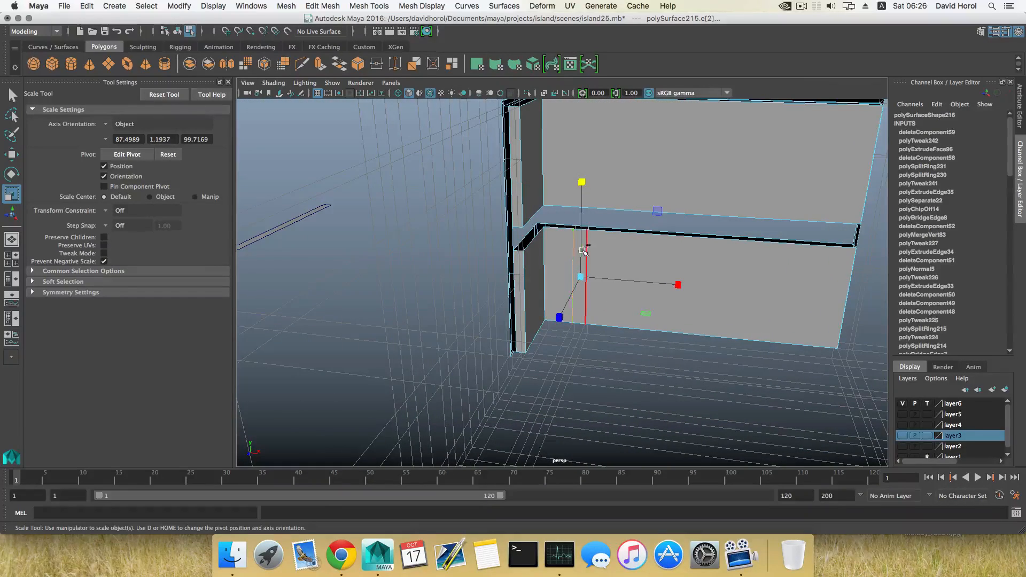
{"action": "left_click_drag", "start_coordinate": [587, 250], "coordinate": [688, 267], "text": "alt"}
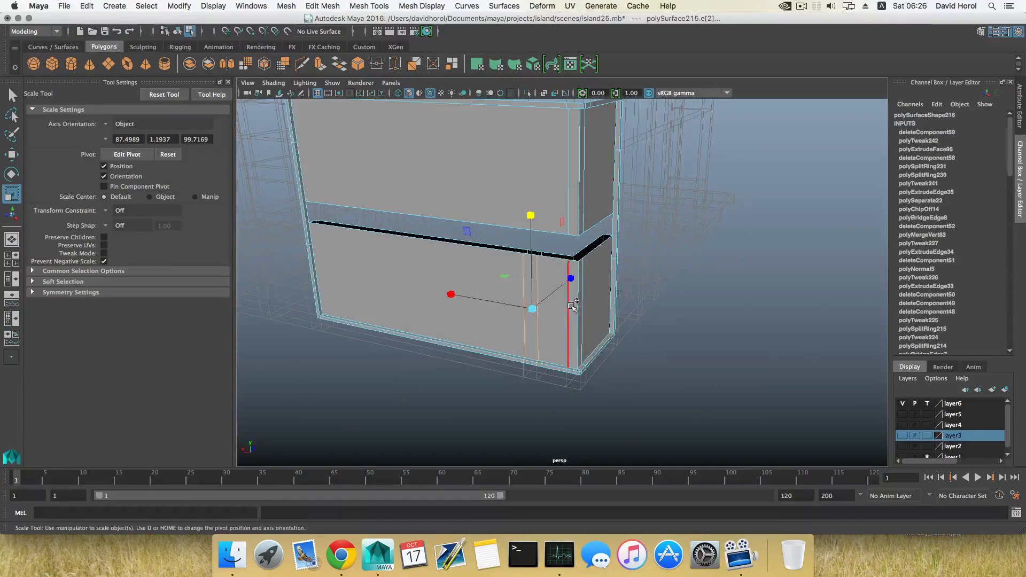
{"action": "right_click", "coordinate": [541, 308], "text": "shift"}
{"action": "left_click", "coordinate": [488, 322]}
Scale the vertices bordering the mid-height gap vertically until they meet, and merge them
{"action": "left_click_drag", "start_coordinate": [487, 322], "coordinate": [566, 306], "text": "alt"}
{"action": "right_click_drag", "start_coordinate": [556, 156], "coordinate": [503, 156]}
{"action": "scroll", "coordinate": [477, 216], "scroll_direction": "down", "scroll_amount": 2}
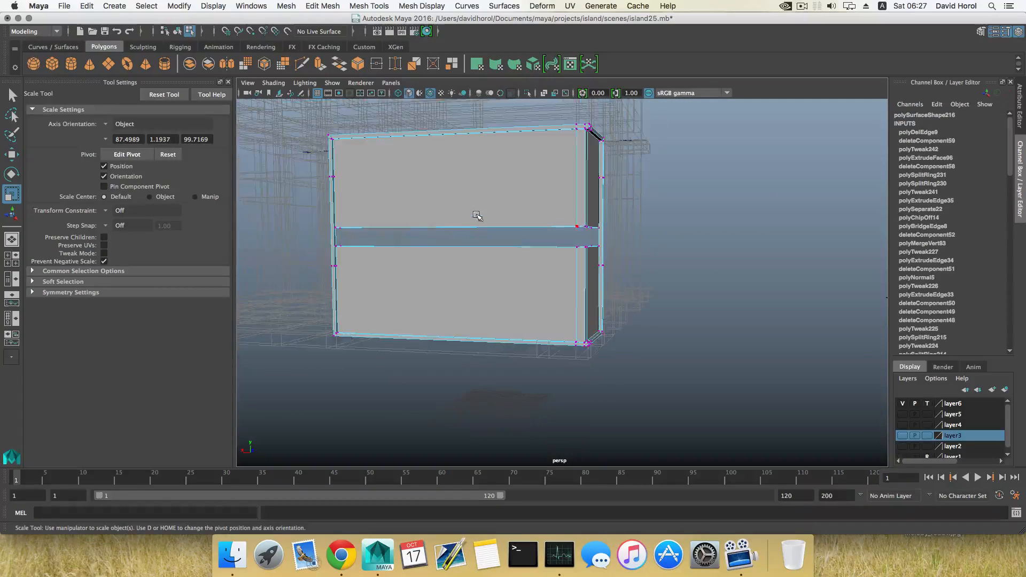
{"action": "left_click_drag", "start_coordinate": [611, 256], "coordinate": [504, 185]}
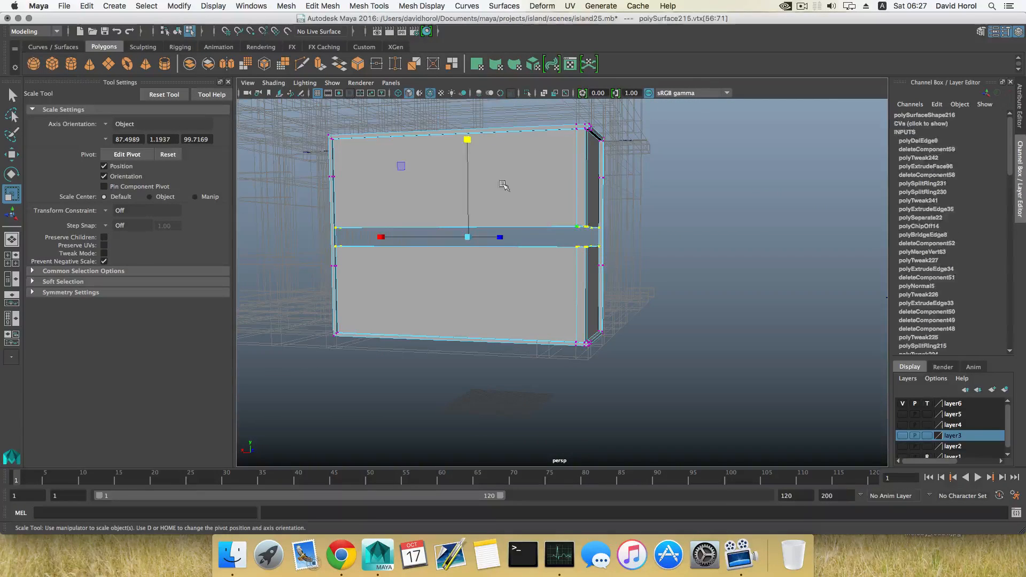
{"action": "left_click_drag", "start_coordinate": [465, 140], "coordinate": [477, 234]}
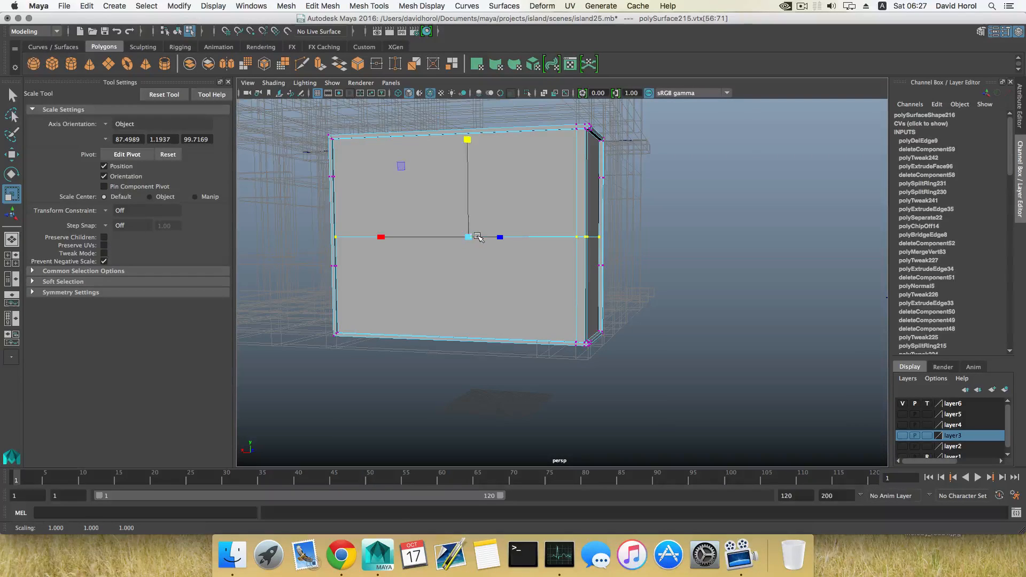
{"action": "left_click", "coordinate": [304, 6]}
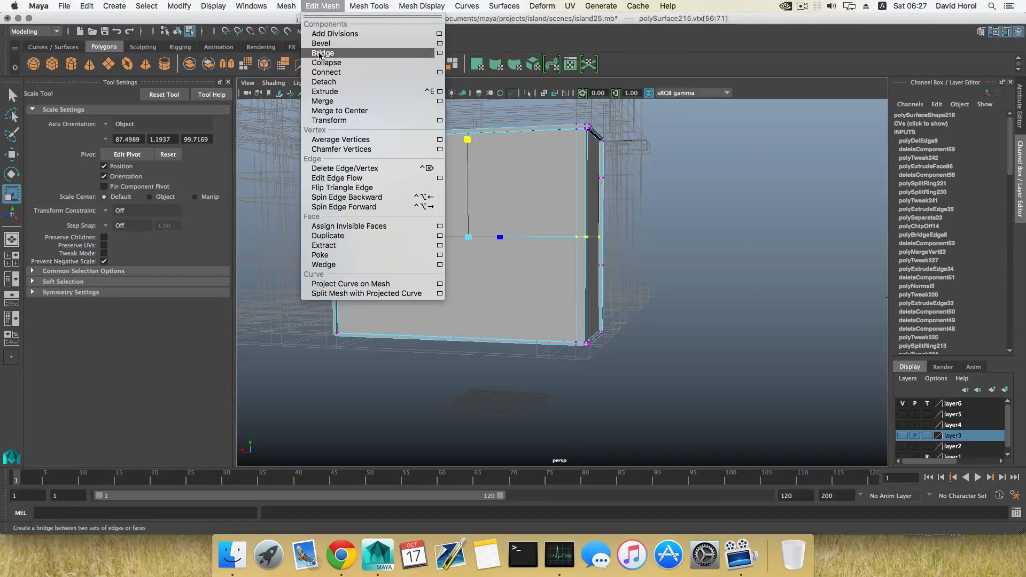
{"action": "left_click", "coordinate": [326, 101]}
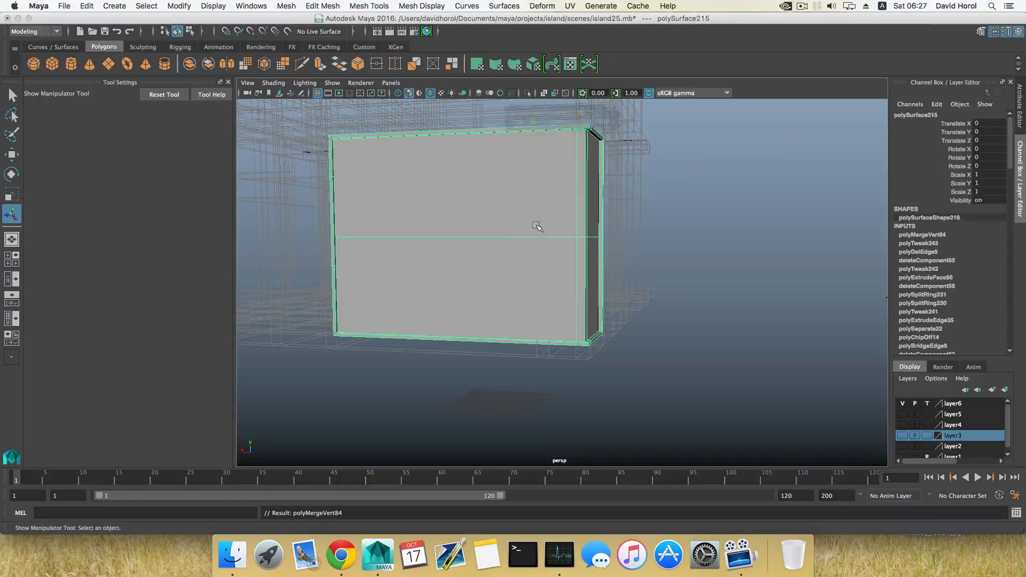
Try moving the merged mid-height vertex at the pane's corner, and undo the move
{"action": "mouse_move", "coordinate": [531, 222]}
{"action": "right_mouse_down"}
{"action": "mouse_move", "coordinate": [567, 205]}
{"action": "mouse_move", "coordinate": [538, 234]}
{"action": "right_mouse_up"}
{"action": "scroll", "coordinate": [467, 262], "scroll_direction": "up", "scroll_amount": 5}
{"action": "left_click", "coordinate": [399, 258]}
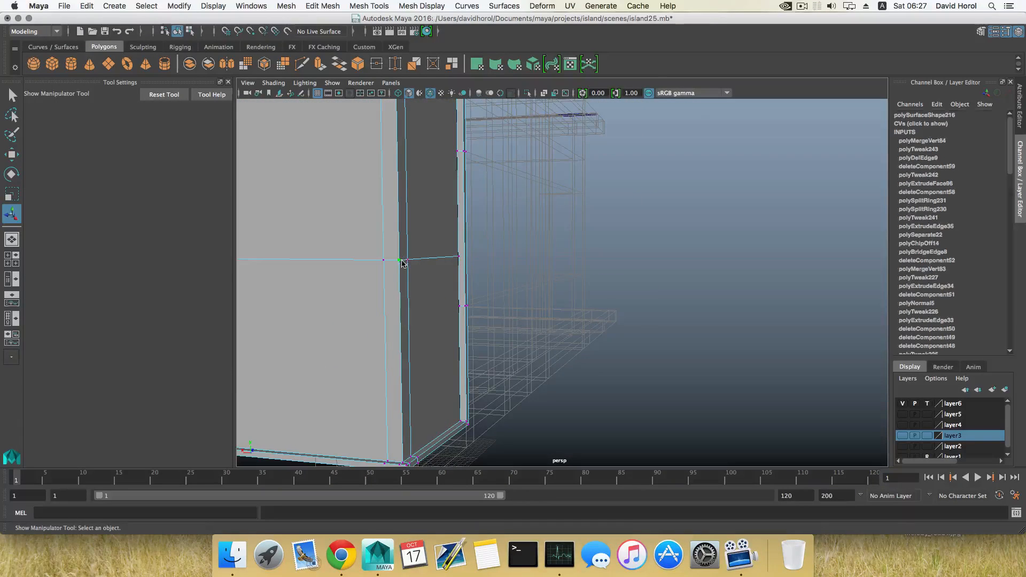
{"action": "key", "text": "w"}
{"action": "left_click_drag", "start_coordinate": [400, 163], "coordinate": [512, 208]}
{"action": "key", "text": "super+z"}
Delete the horizontal mid-height edges running across the pane and around its corner
{"action": "right_click_drag", "start_coordinate": [456, 193], "coordinate": [457, 167]}
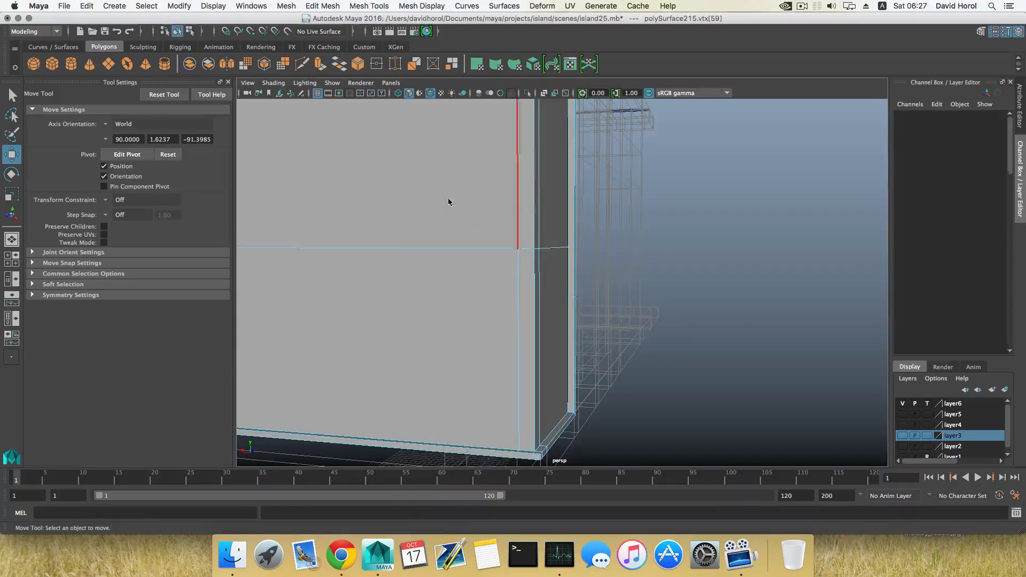
{"action": "scroll", "coordinate": [449, 202], "scroll_direction": "down", "scroll_amount": 5}
{"action": "left_click", "coordinate": [454, 263]}
{"action": "left_click_drag", "start_coordinate": [454, 264], "coordinate": [428, 265], "text": "alt"}
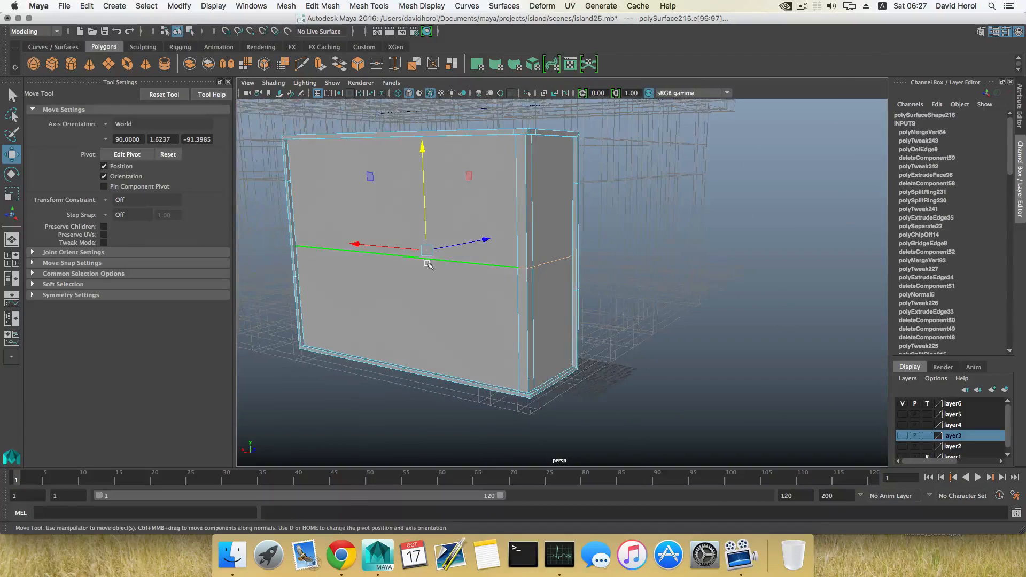
{"action": "right_click", "coordinate": [491, 258], "text": "shift"}
{"action": "left_click", "coordinate": [453, 274]}
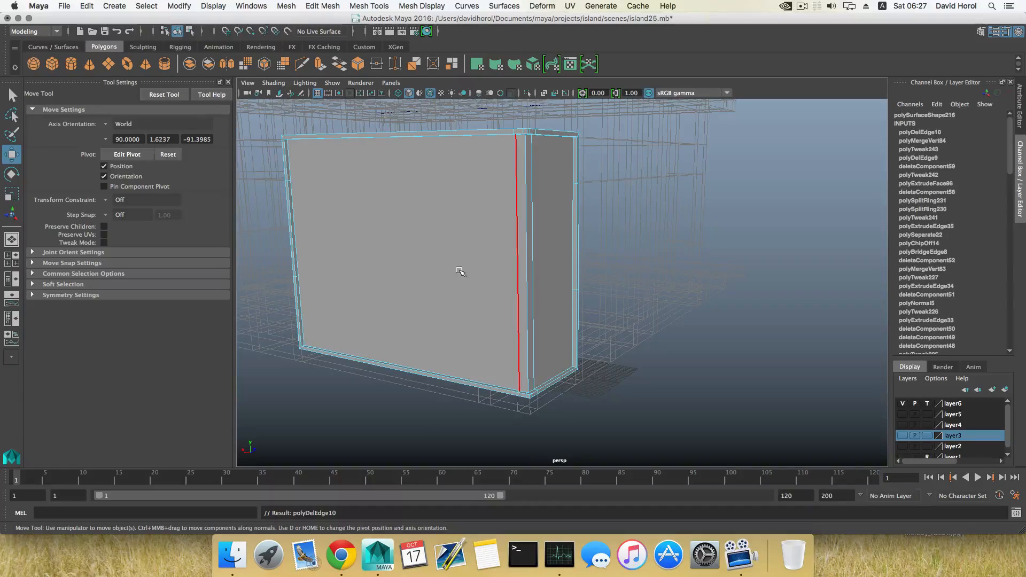
Delete the leftover edges on the frame's two end posts
{"action": "left_click_drag", "start_coordinate": [592, 319], "coordinate": [546, 317], "text": "alt"}
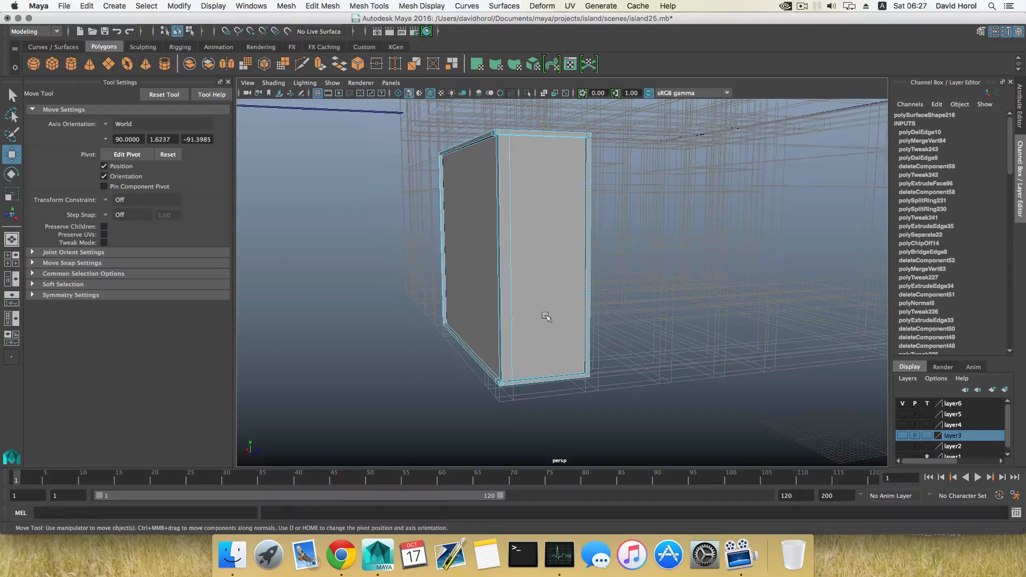
{"action": "left_click", "coordinate": [588, 294]}
{"action": "scroll", "coordinate": [566, 278], "scroll_direction": "up", "scroll_amount": 5}
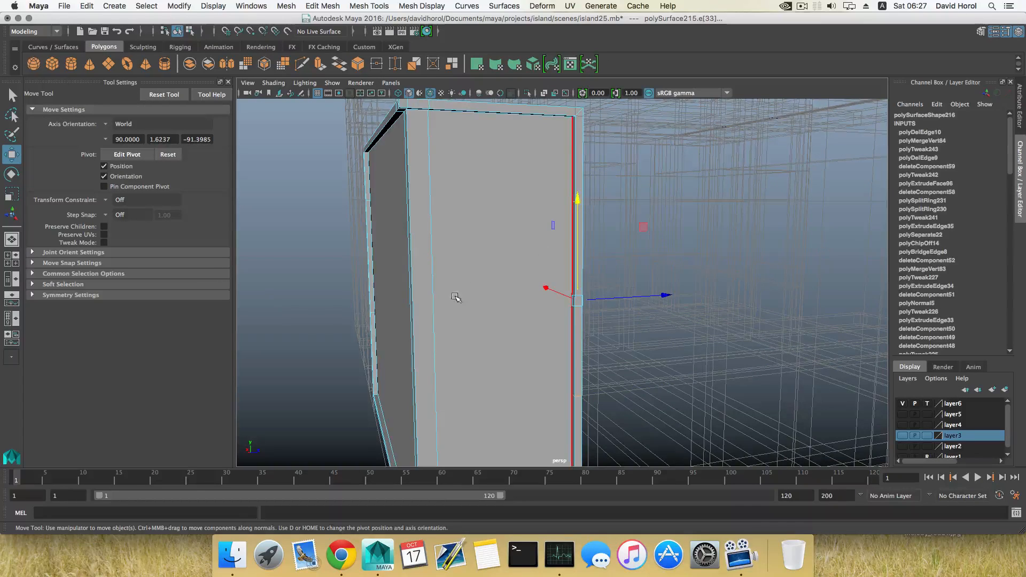
{"action": "left_click_drag", "start_coordinate": [580, 201], "coordinate": [395, 272], "text": "alt"}
{"action": "left_click", "coordinate": [367, 186], "text": "shift"}
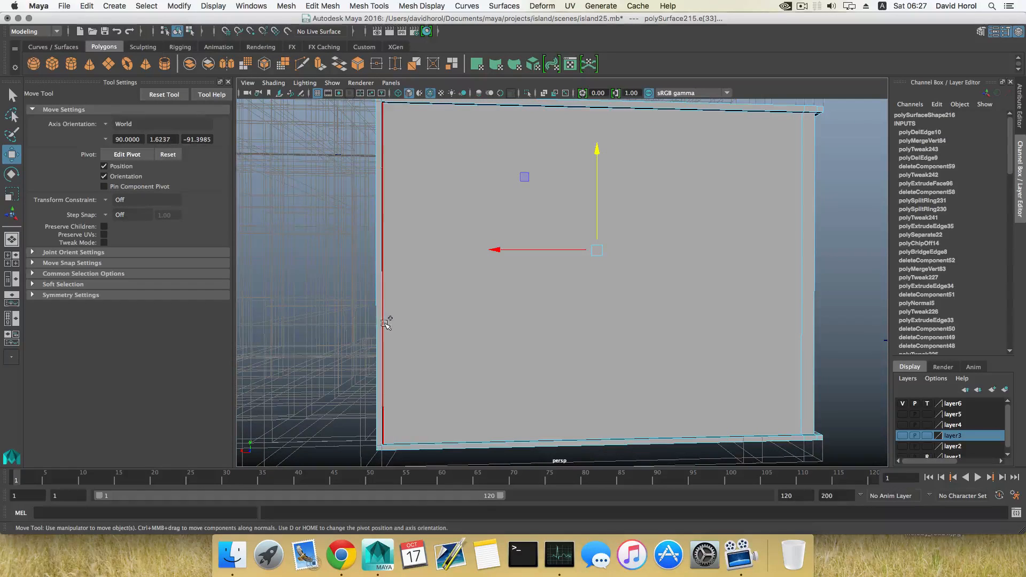
{"action": "right_click", "coordinate": [435, 308], "text": "shift"}
{"action": "right_click_drag", "start_coordinate": [396, 325], "coordinate": [394, 324], "text": "shift"}
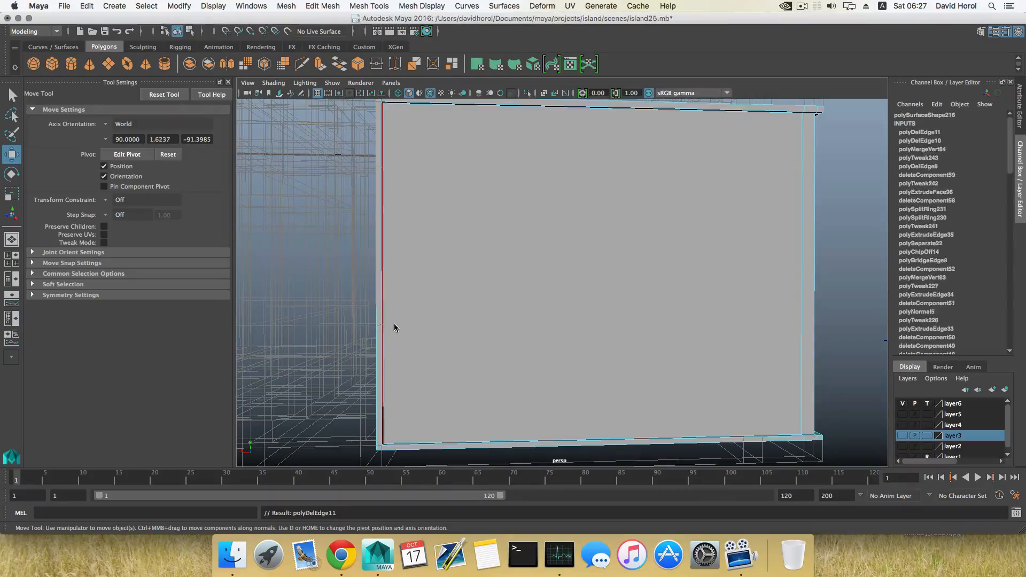
Delete the faces on the pane's inner side together with the narrow faces at its vertical edge
{"action": "left_click_drag", "start_coordinate": [451, 316], "coordinate": [514, 351], "text": "alt"}
{"action": "right_click", "coordinate": [547, 248]}
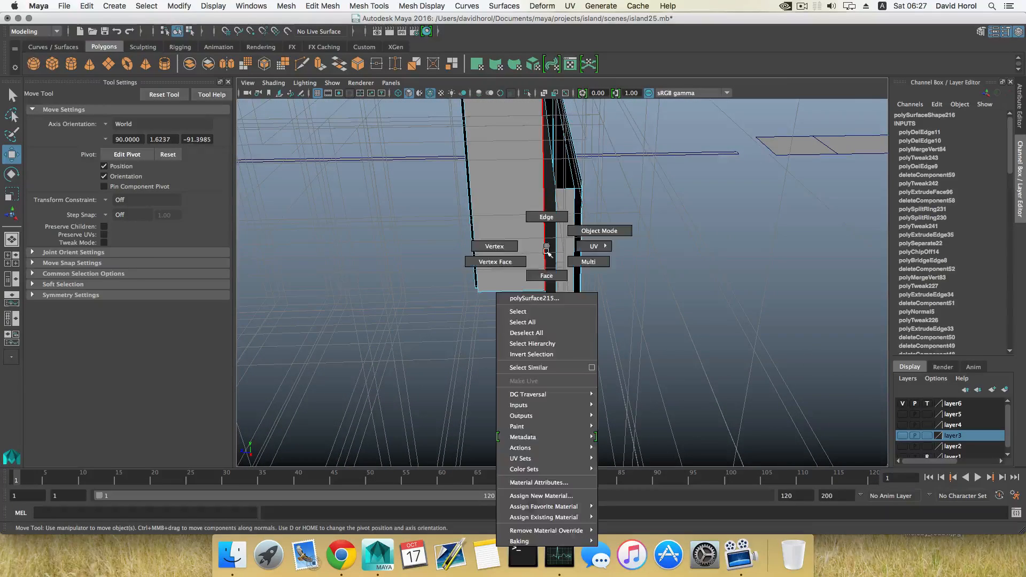
{"action": "left_click", "coordinate": [551, 275]}
{"action": "left_click", "coordinate": [547, 268]}
{"action": "left_click", "coordinate": [547, 243], "text": "shift"}
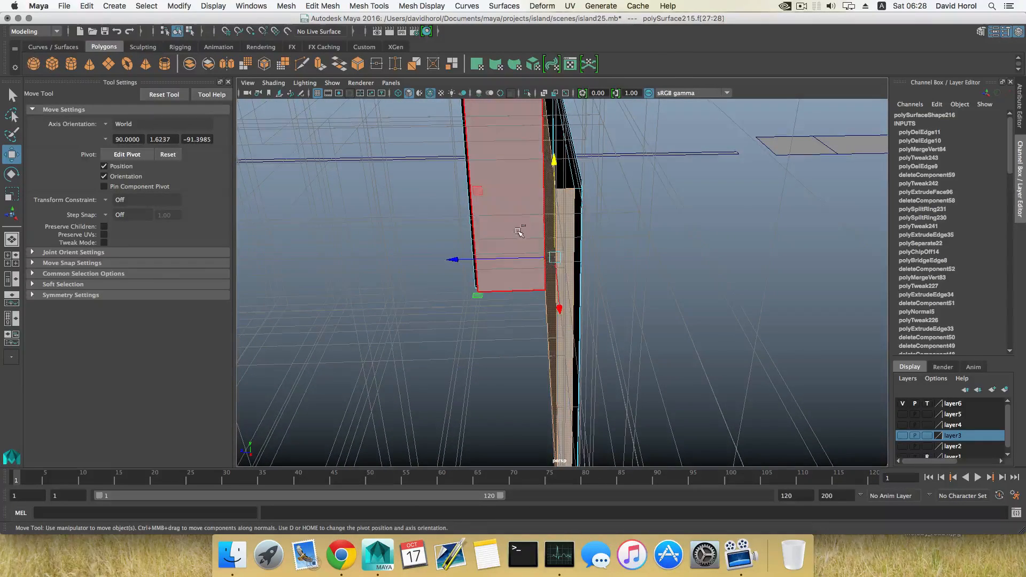
{"action": "left_click", "coordinate": [522, 232], "text": "shift"}
{"action": "left_click_drag", "start_coordinate": [522, 232], "coordinate": [540, 250], "text": "alt"}
{"action": "key", "text": "Delete"}
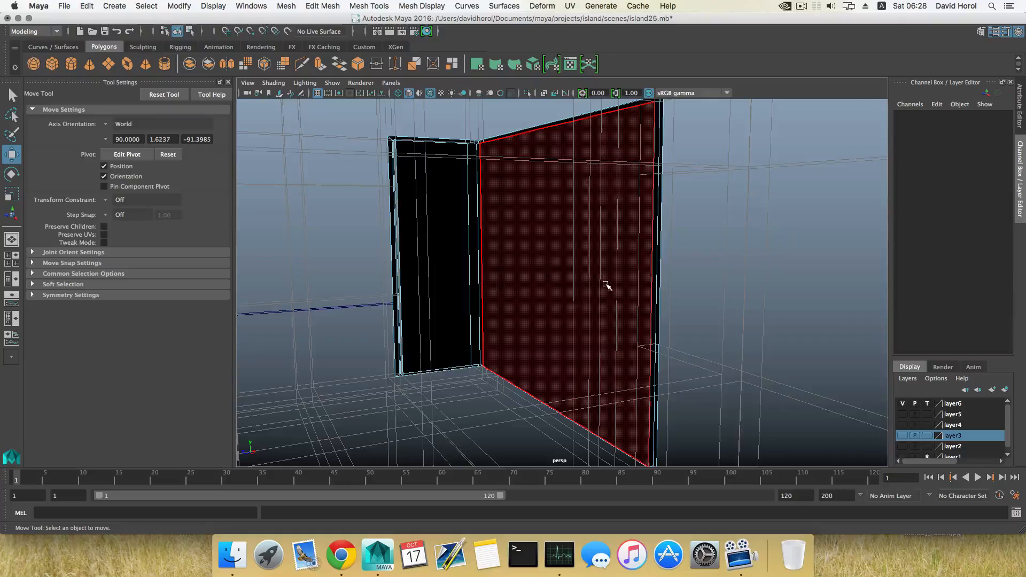
Insert 3 evenly spaced vertical edge loops across the wide pane using the Multiple edge loops option
{"action": "left_click_drag", "start_coordinate": [607, 285], "coordinate": [644, 284], "text": "alt"}
{"action": "key", "text": "F8"}
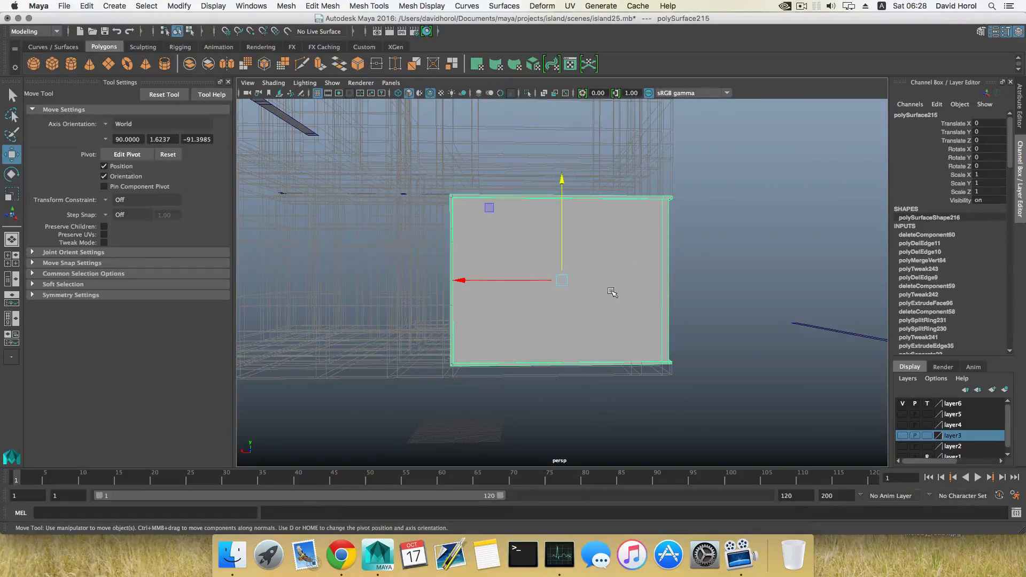
{"action": "key", "text": "F8"}
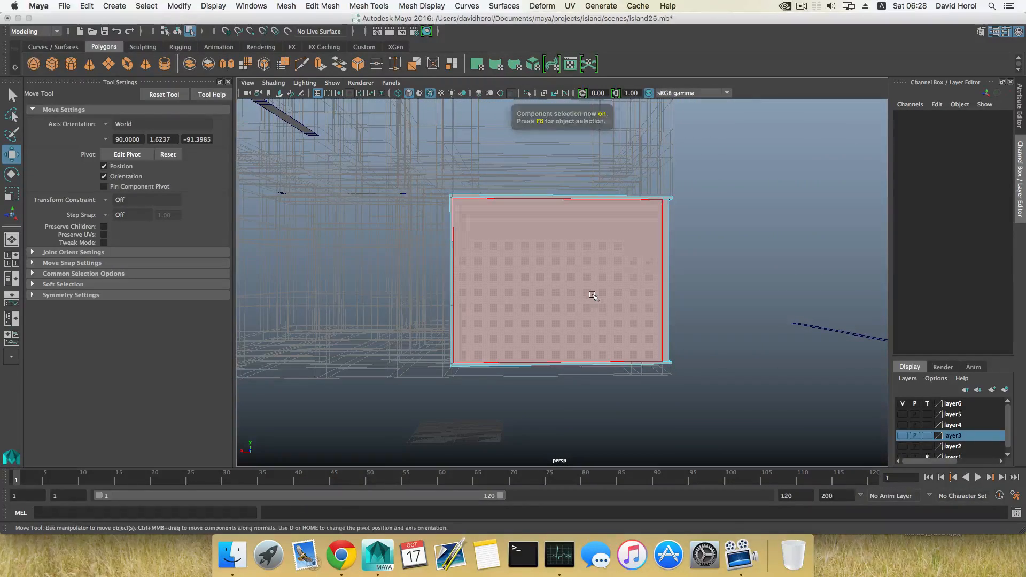
{"action": "key", "text": "F8"}
{"action": "middle_click_drag", "start_coordinate": [586, 289], "coordinate": [566, 280], "text": "alt"}
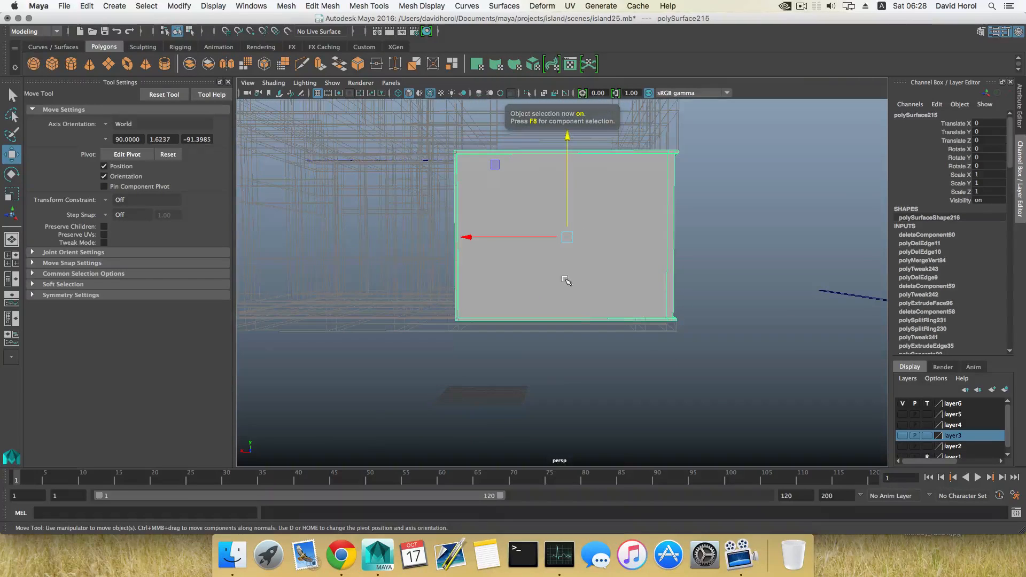
{"action": "right_click_drag", "start_coordinate": [566, 283], "coordinate": [541, 299], "text": "shift"}
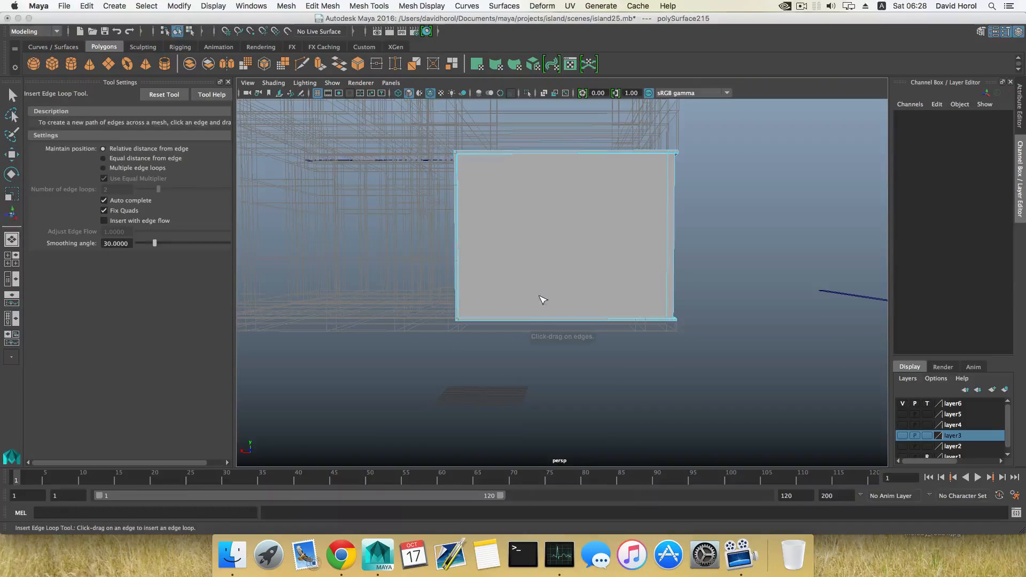
{"action": "left_click", "coordinate": [105, 168]}
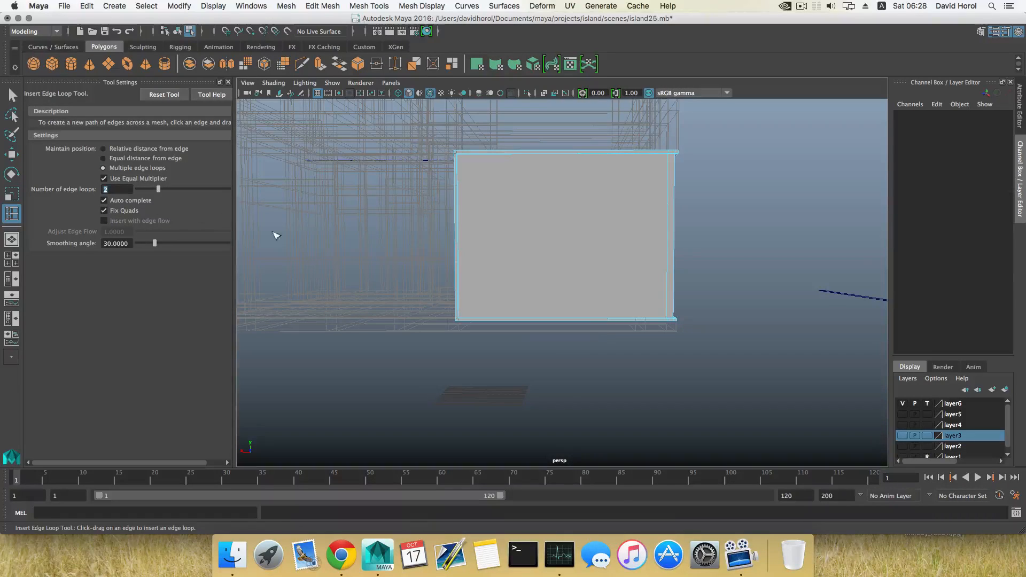
{"action": "left_click", "coordinate": [589, 320]}
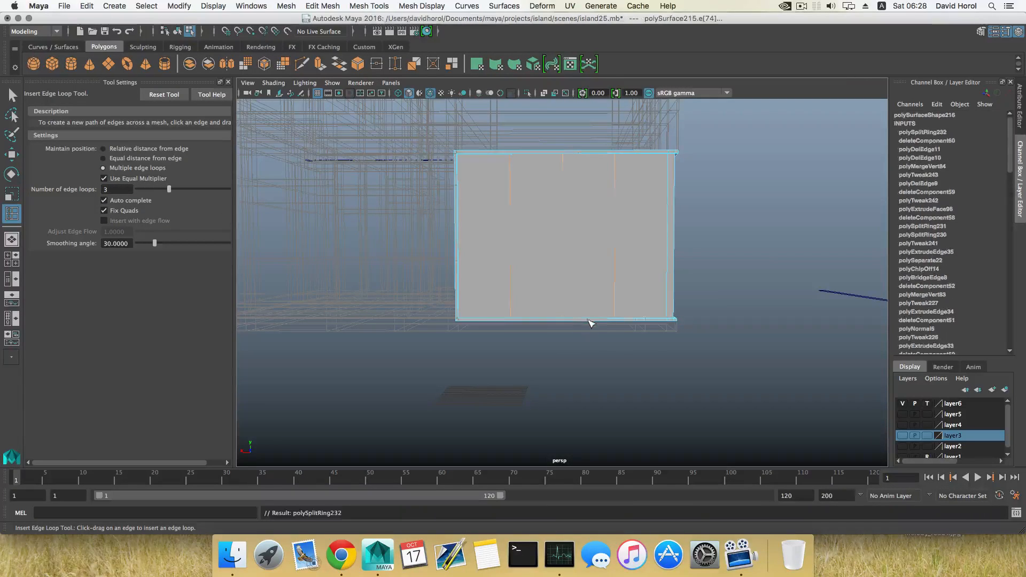
Bevel the three inserted vertical edge loops into pairs of edges
{"action": "left_click_drag", "start_coordinate": [632, 275], "coordinate": [552, 281], "text": "alt"}
{"action": "left_click_drag", "start_coordinate": [628, 259], "coordinate": [605, 291], "text": "alt"}
{"action": "right_click_drag", "start_coordinate": [612, 271], "coordinate": [647, 269], "text": "shift"}
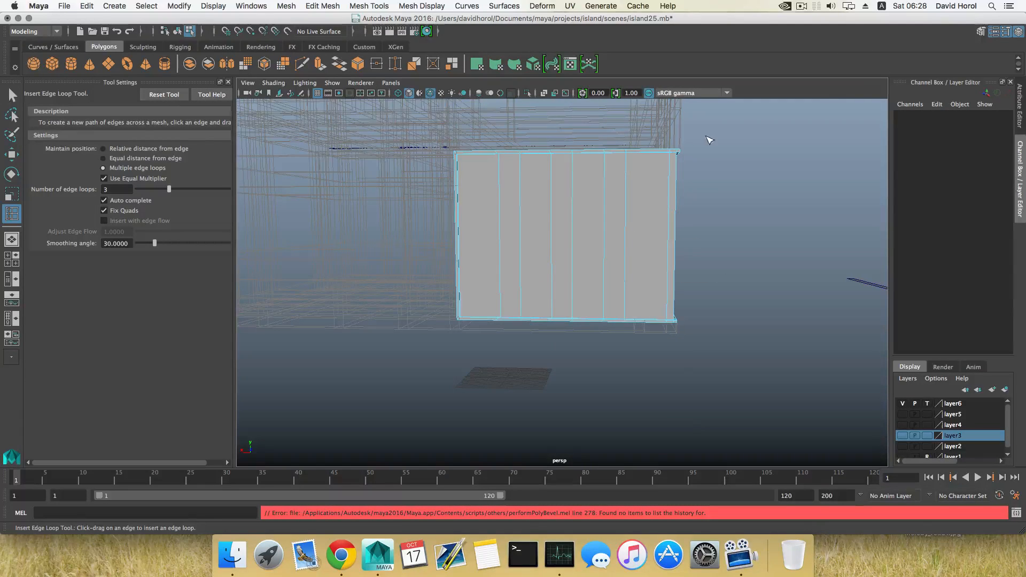
Switch to the Select tool, select the whole window mesh as an object, and open its attributes
{"action": "key", "text": "F8"}
{"action": "key", "text": "F8"}
{"action": "key", "text": "F8"}
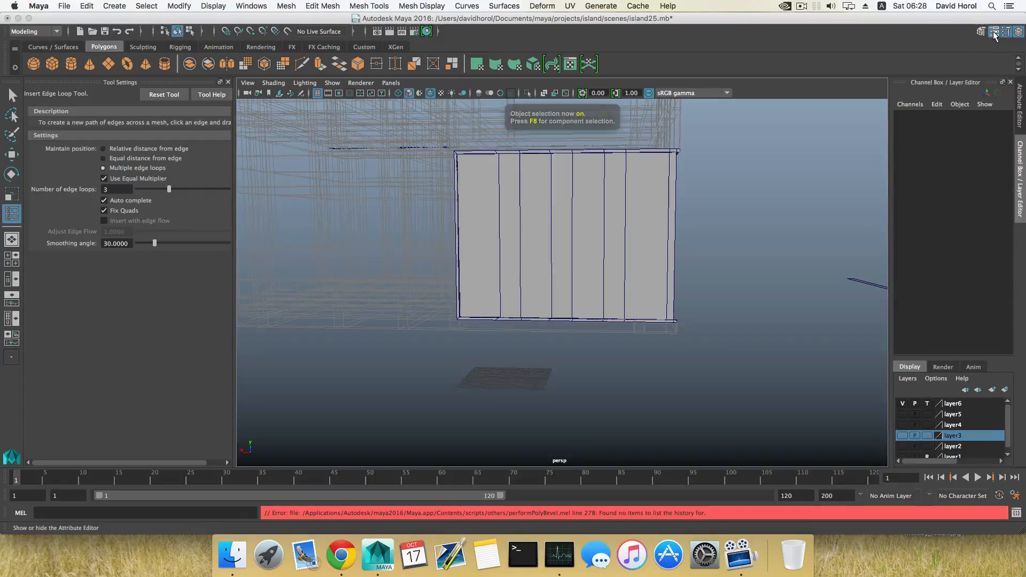
{"action": "left_click", "coordinate": [994, 33]}
{"action": "key", "text": "F8"}
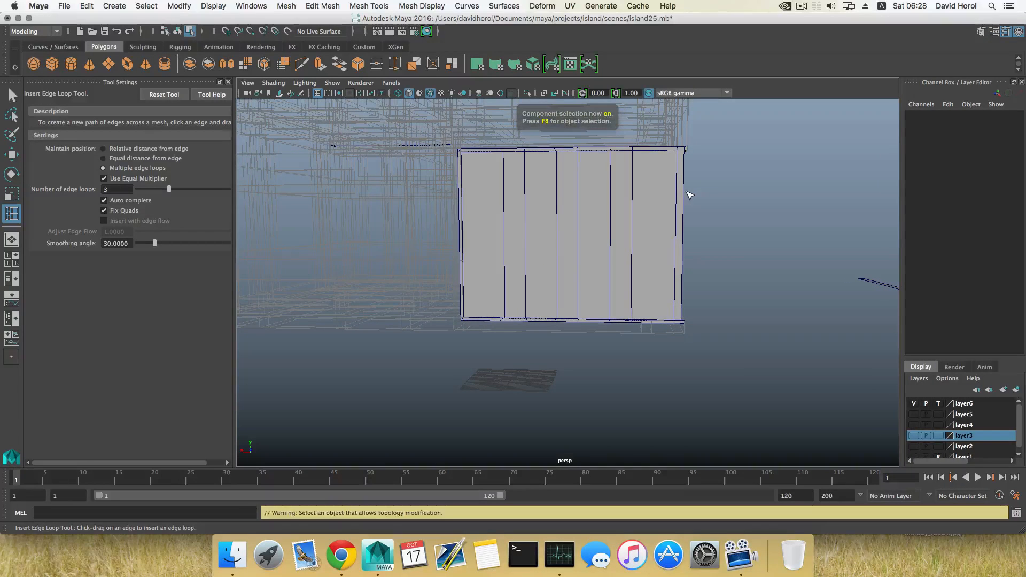
{"action": "key", "text": "q"}
{"action": "key", "text": "F8"}
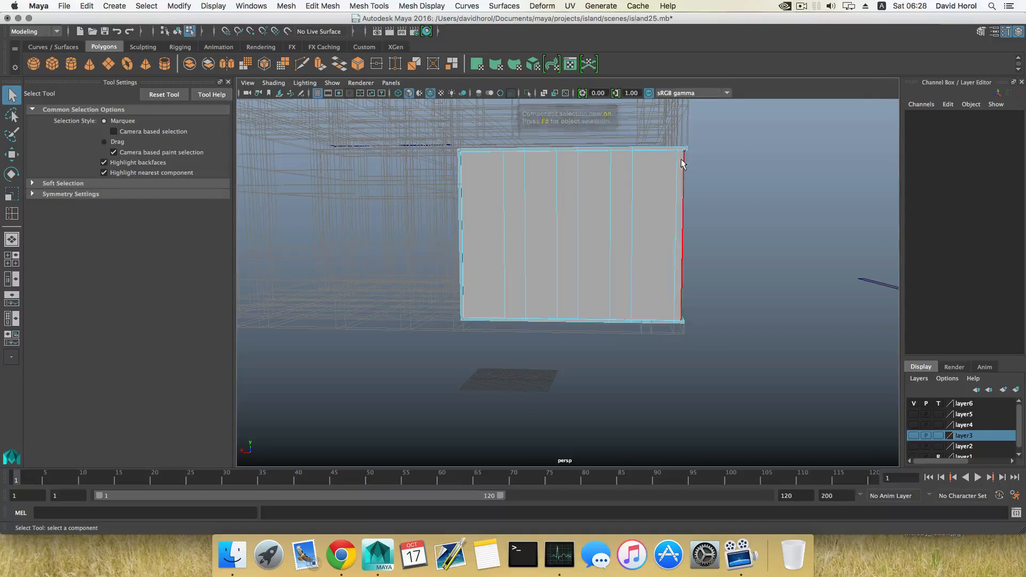
{"action": "left_click", "coordinate": [993, 37]}
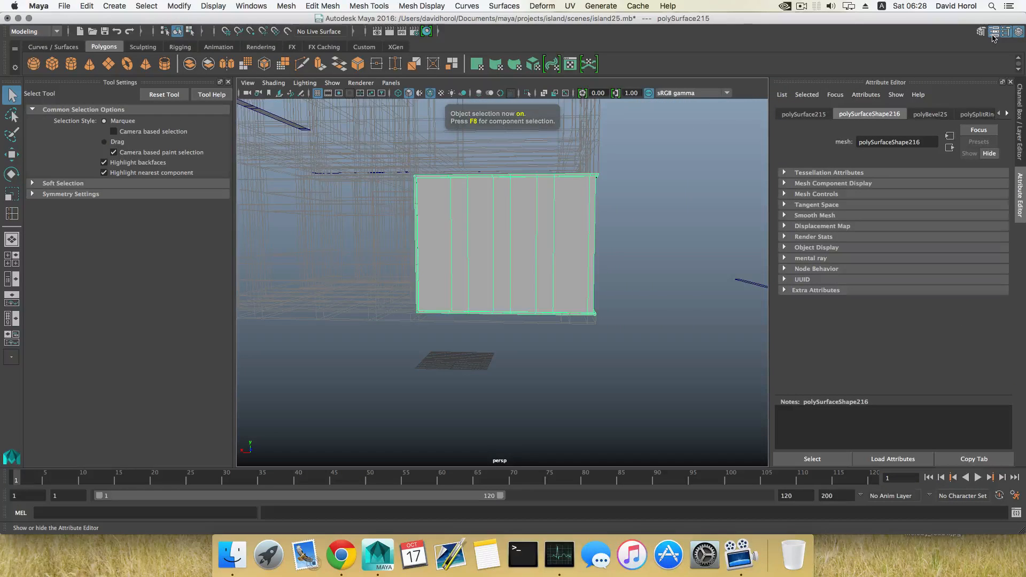
Reduce the bevel's Fraction to 0.082 so the three pairs of vertical edges form narrow strips
{"action": "left_click", "coordinate": [930, 115]}
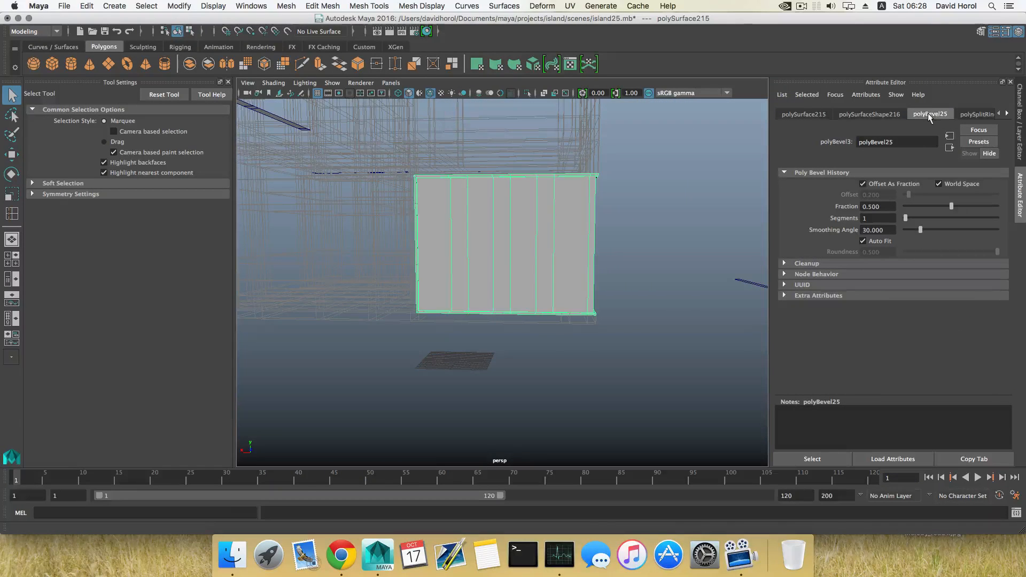
{"action": "left_click_drag", "start_coordinate": [952, 207], "coordinate": [912, 213]}
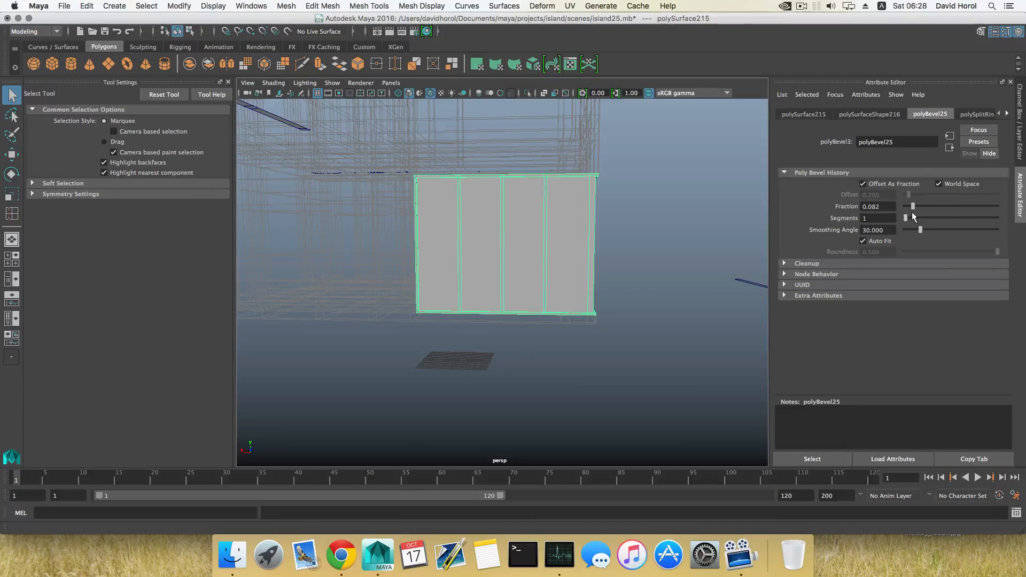
Reset the Insert Edge Loop Tool to relative distance and insert a single edge loop lengthwise along the frame's narrow ledge
{"action": "left_click_drag", "start_coordinate": [575, 227], "coordinate": [459, 243], "text": "alt"}
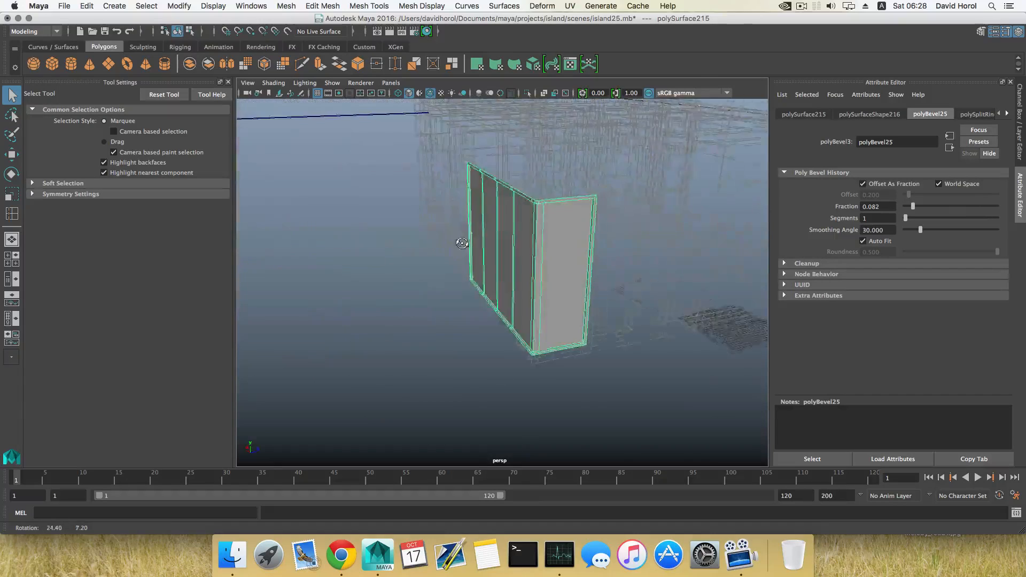
{"action": "right_click_drag", "start_coordinate": [458, 244], "coordinate": [756, 285], "text": "alt"}
{"action": "middle_click_drag", "start_coordinate": [620, 235], "coordinate": [550, 252], "text": "alt"}
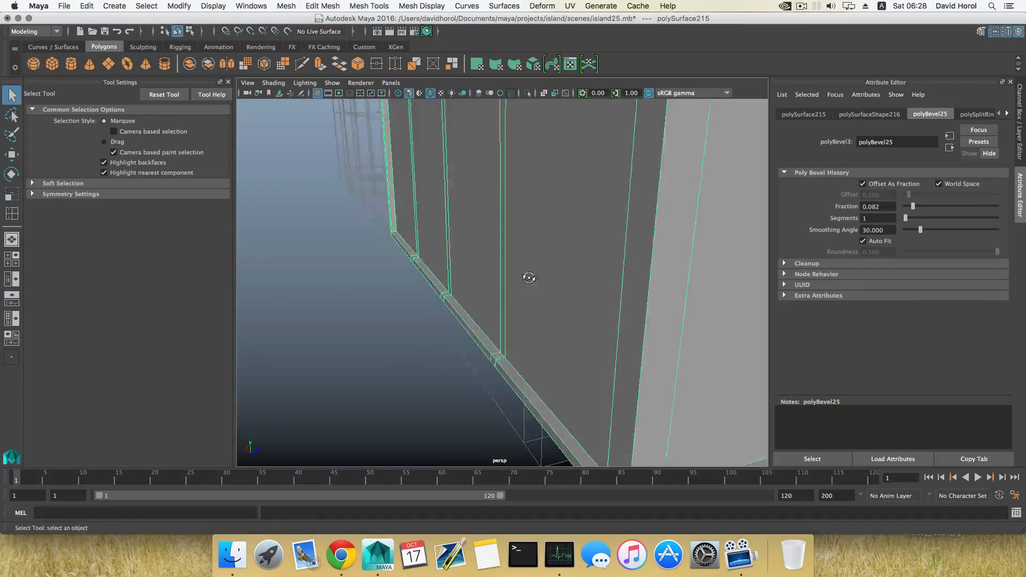
{"action": "left_click_drag", "start_coordinate": [529, 277], "coordinate": [495, 352], "text": "alt"}
{"action": "right_click_drag", "start_coordinate": [492, 343], "coordinate": [439, 333], "text": "shift"}
{"action": "left_click", "coordinate": [497, 362]}
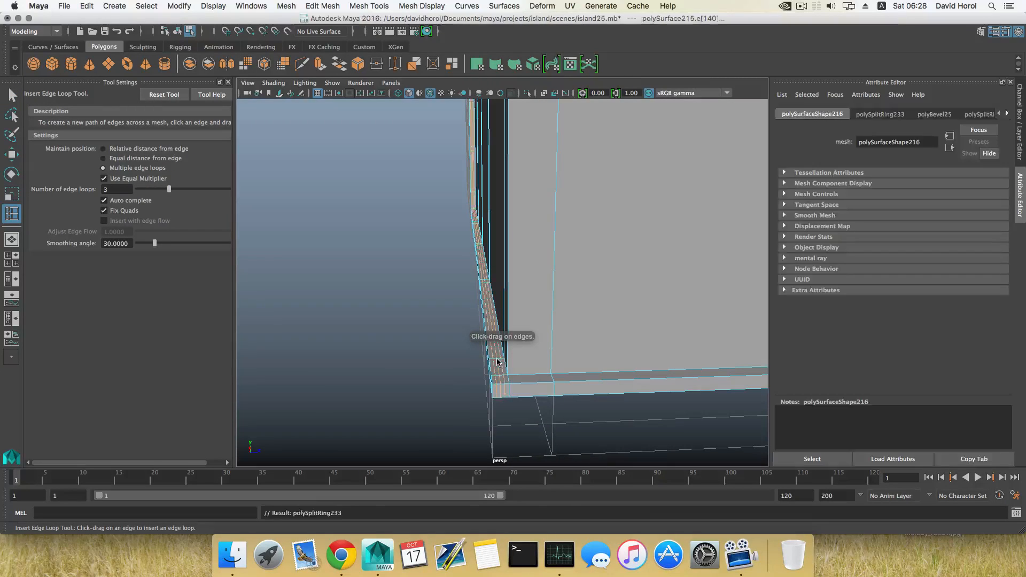
{"action": "key", "text": "ctrl+z"}
{"action": "left_click", "coordinate": [164, 94]}
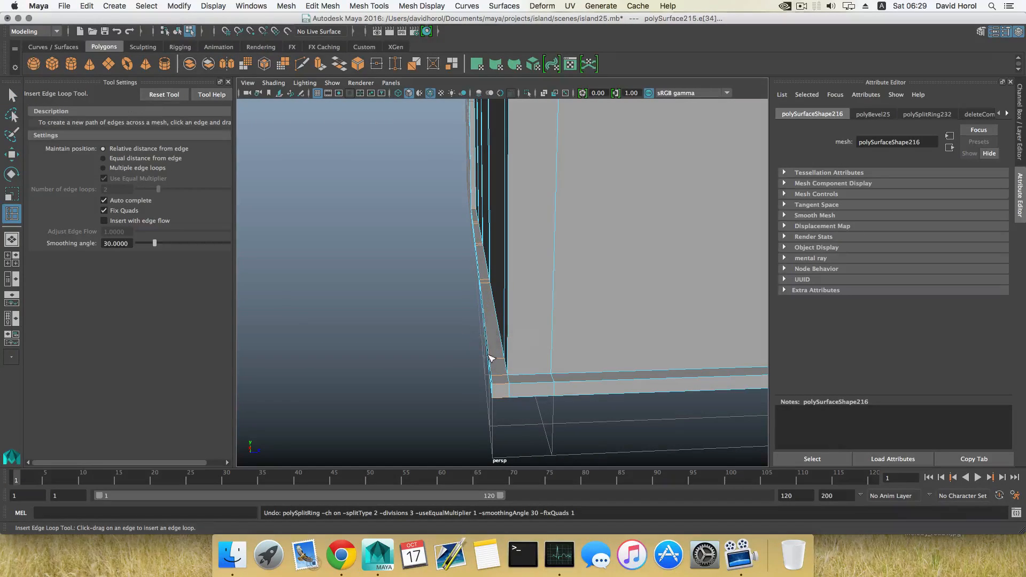
{"action": "left_click_drag", "start_coordinate": [497, 362], "coordinate": [497, 364]}
{"action": "key", "text": "f"}
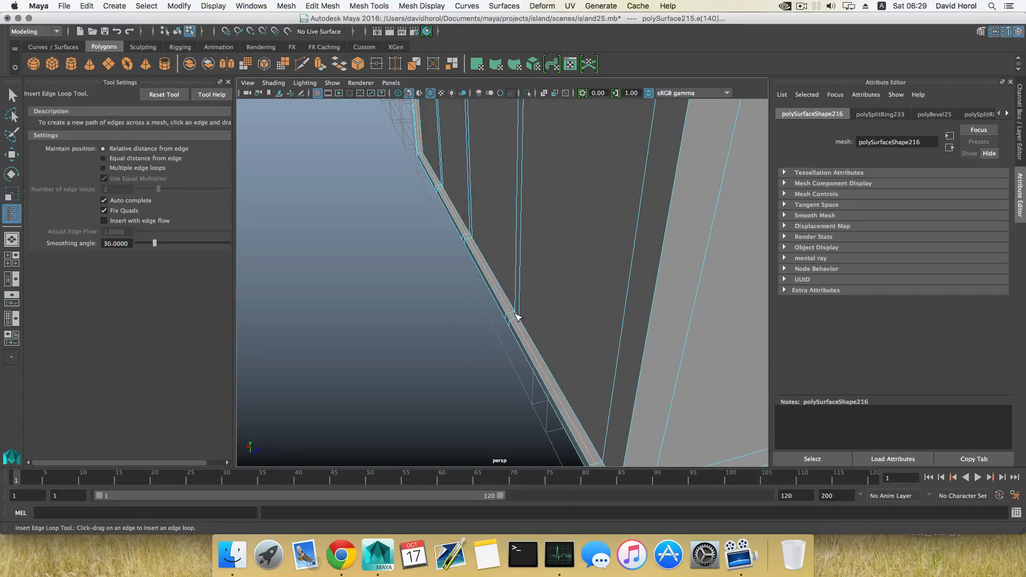
Select the three narrow vertical strip faces between the bevelled edge pairs on the pane and delete them
{"action": "right_click", "coordinate": [517, 317]}
{"action": "left_click", "coordinate": [516, 302]}
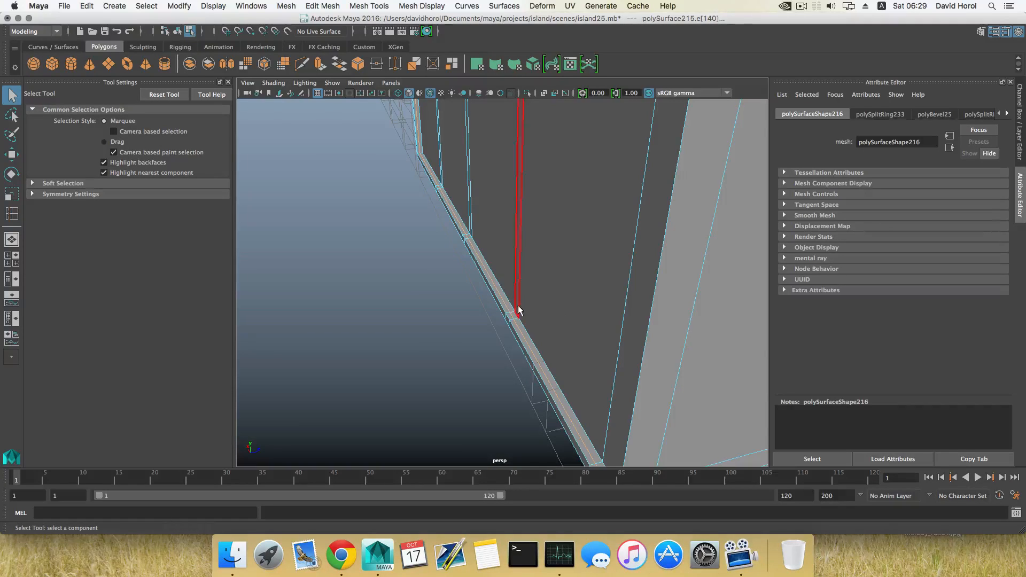
{"action": "left_click", "coordinate": [512, 317]}
{"action": "left_click_drag", "start_coordinate": [463, 337], "coordinate": [488, 321], "text": "alt"}
{"action": "left_click", "coordinate": [480, 266], "text": "shift"}
{"action": "middle_click_drag", "start_coordinate": [488, 320], "coordinate": [588, 347], "text": "alt"}
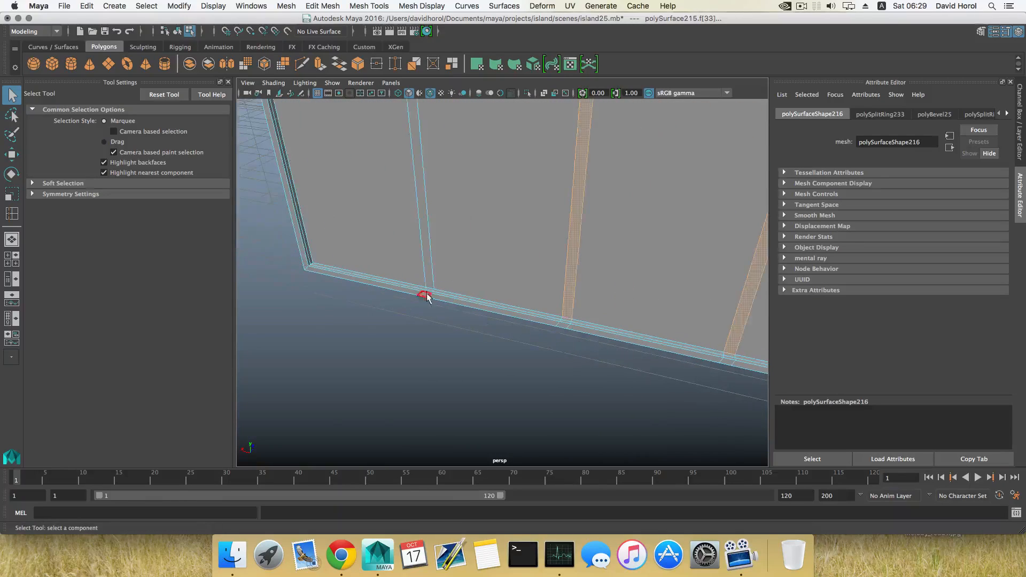
{"action": "left_click", "coordinate": [426, 274], "text": "shift"}
{"action": "scroll", "coordinate": [461, 364], "scroll_direction": "down", "scroll_amount": 3}
{"action": "left_click_drag", "start_coordinate": [482, 368], "coordinate": [401, 344], "text": "alt"}
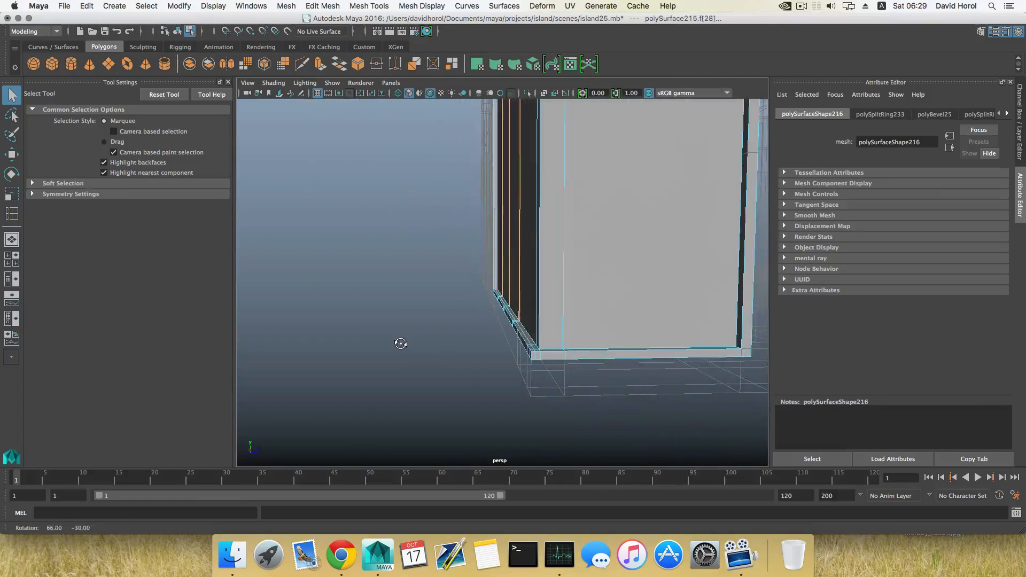
{"action": "left_click", "coordinate": [450, 341]}
Examine the three slots in the pane and the frame around them from several angles
{"action": "left_click_drag", "start_coordinate": [507, 338], "coordinate": [518, 396], "text": "alt"}
{"action": "scroll", "coordinate": [486, 360], "scroll_direction": "up", "scroll_amount": 3}
{"action": "middle_click_drag", "start_coordinate": [518, 397], "coordinate": [481, 363], "text": "alt"}
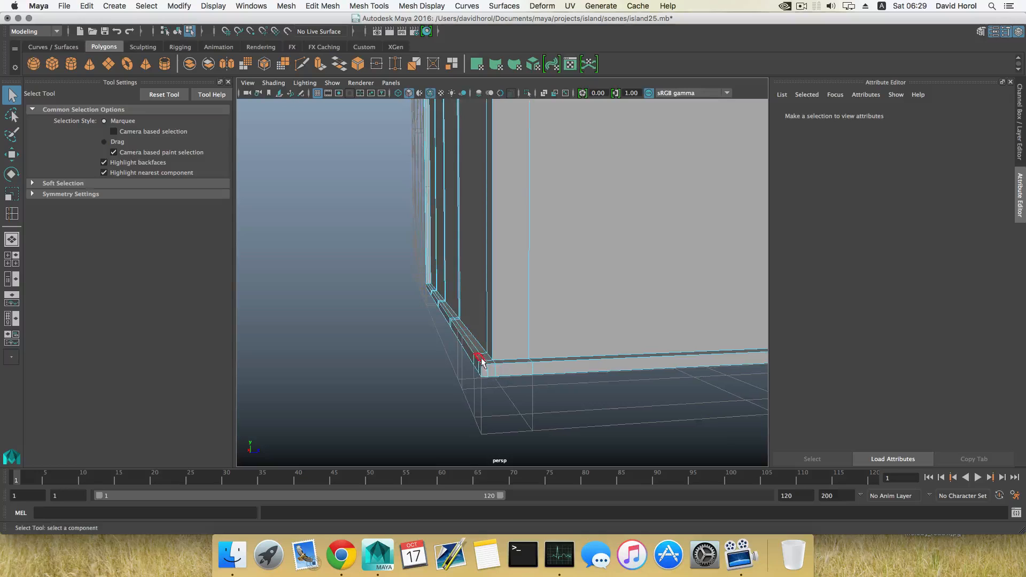
{"action": "left_click_drag", "start_coordinate": [458, 340], "coordinate": [462, 208], "text": "alt"}
{"action": "left_click_drag", "start_coordinate": [469, 305], "coordinate": [444, 302], "text": "alt"}
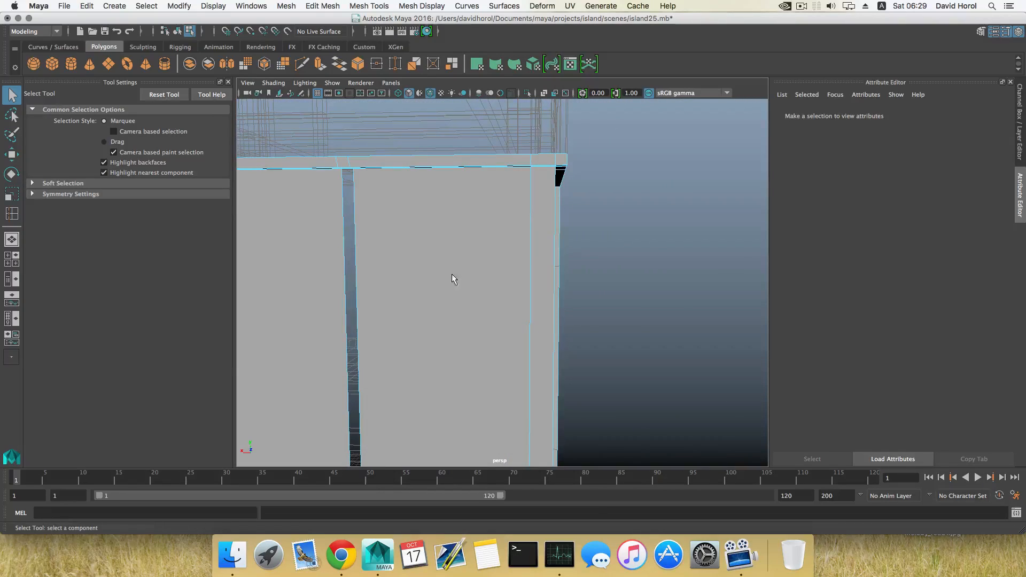
{"action": "scroll", "coordinate": [428, 293], "scroll_direction": "down", "scroll_amount": 6}
{"action": "left_click_drag", "start_coordinate": [562, 304], "coordinate": [474, 294], "text": "alt"}
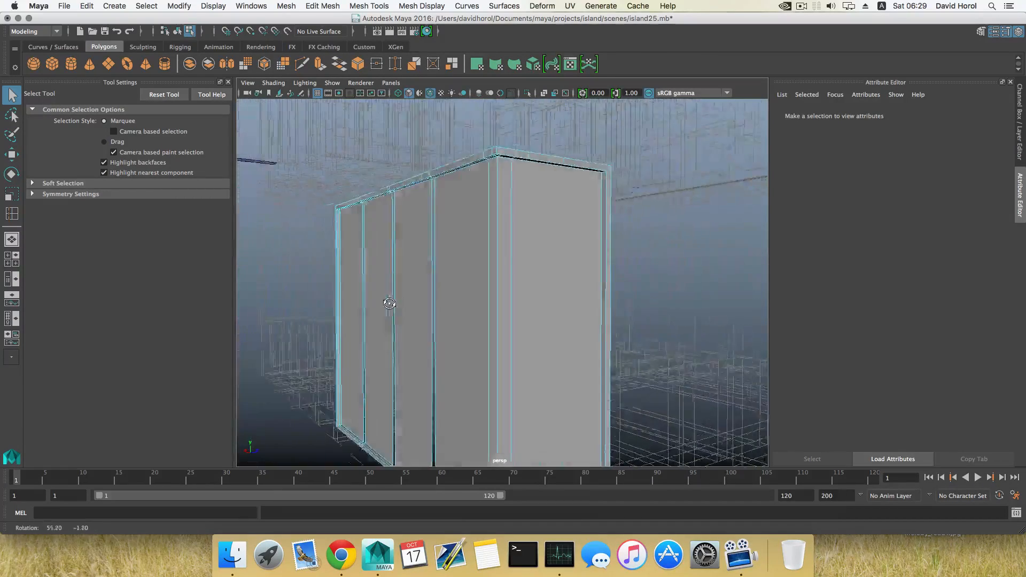
{"action": "middle_click_drag", "start_coordinate": [473, 294], "coordinate": [458, 348], "text": "alt"}
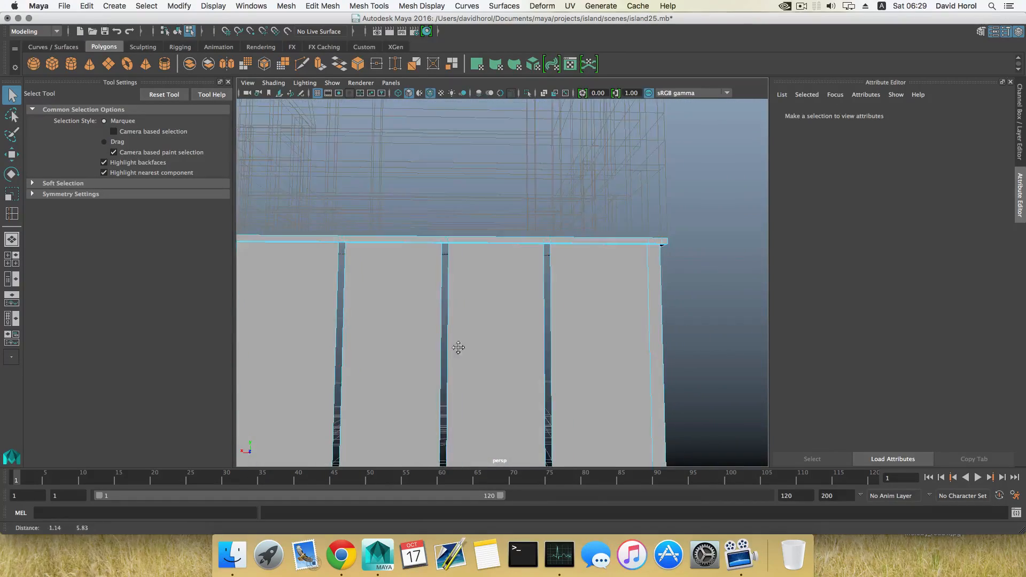
Select the small frame faces at the upper ends of the three slots in face mode
{"action": "left_click_drag", "start_coordinate": [458, 348], "coordinate": [387, 321], "text": "alt"}
{"action": "right_click_drag", "start_coordinate": [387, 320], "coordinate": [542, 358], "text": "alt"}
{"action": "left_click_drag", "start_coordinate": [497, 277], "coordinate": [464, 220], "text": "alt"}
{"action": "right_click", "coordinate": [464, 220]}
{"action": "right_click_drag", "start_coordinate": [469, 244], "coordinate": [469, 247]}
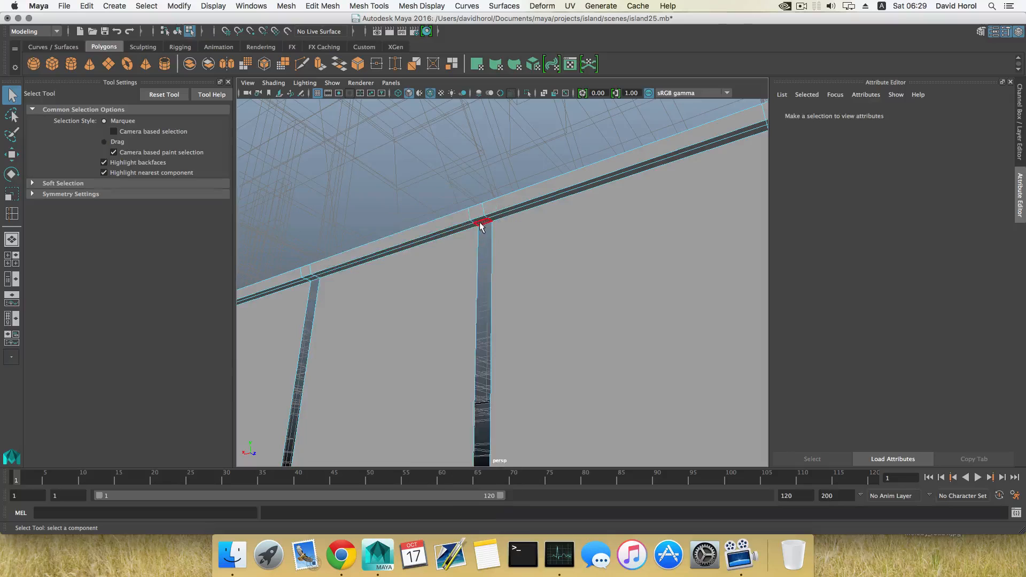
{"action": "left_click", "coordinate": [482, 226]}
{"action": "left_click_drag", "start_coordinate": [429, 268], "coordinate": [456, 265], "text": "alt"}
{"action": "left_click", "coordinate": [335, 254], "text": "shift"}
{"action": "left_click_drag", "start_coordinate": [335, 254], "coordinate": [511, 271], "text": "alt"}
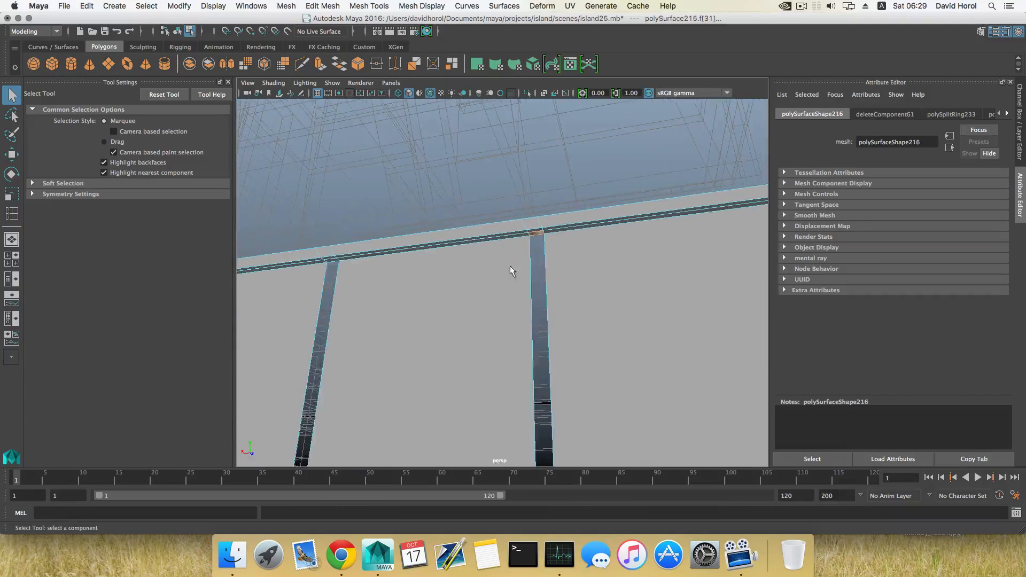
{"action": "left_click_drag", "start_coordinate": [366, 308], "coordinate": [376, 246], "text": "alt"}
{"action": "left_click", "coordinate": [327, 133], "text": "shift"}
{"action": "scroll", "coordinate": [436, 353], "scroll_direction": "down", "scroll_amount": 5}
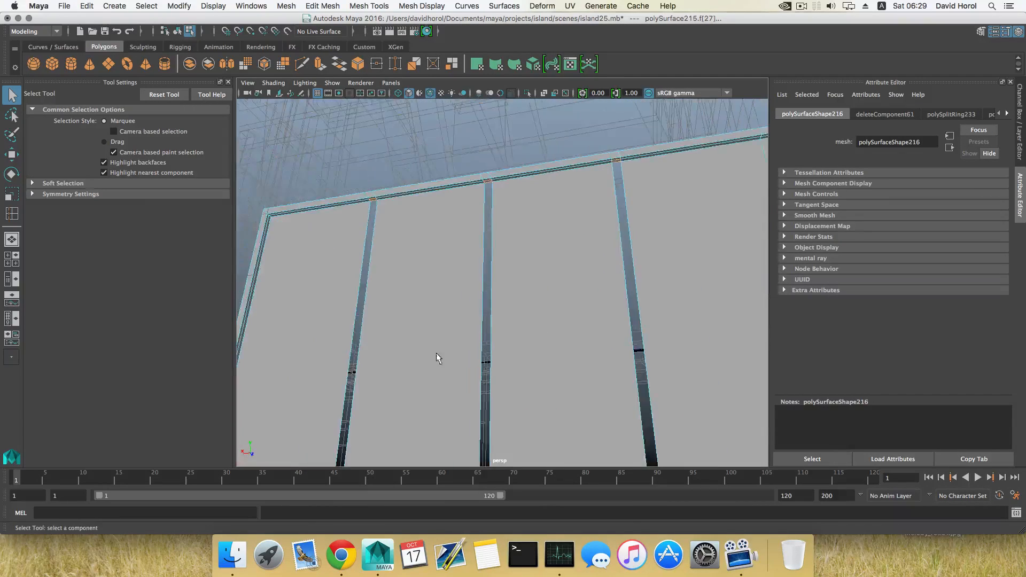
Add the small faces at the slots' lower ends to the selection, extrude them all and scale them vertically to meet at mid-height
{"action": "left_click_drag", "start_coordinate": [436, 352], "coordinate": [449, 381], "text": "alt"}
{"action": "scroll", "coordinate": [418, 223], "scroll_direction": "down", "scroll_amount": 5}
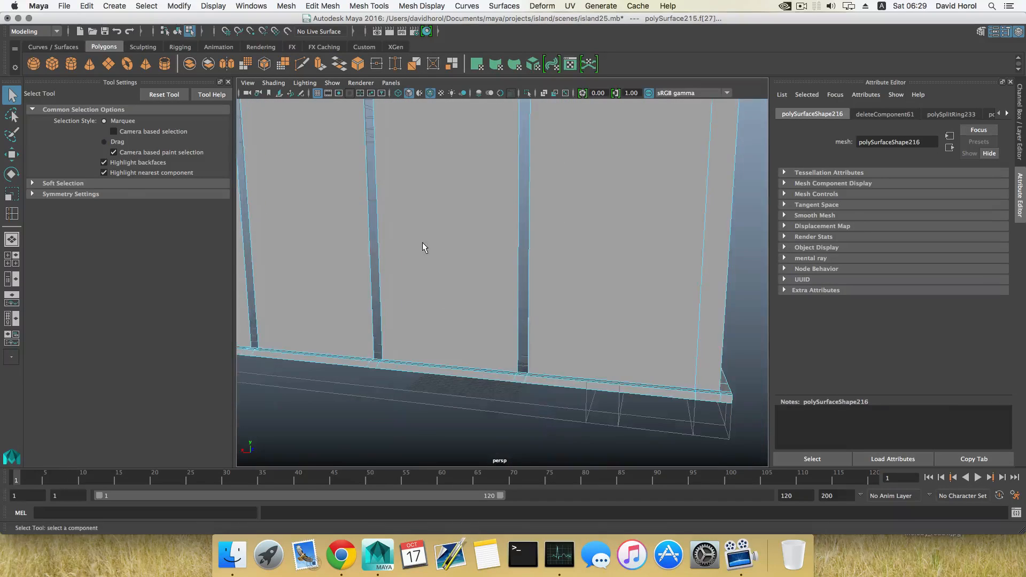
{"action": "scroll", "coordinate": [422, 242], "scroll_direction": "up", "scroll_amount": 5}
{"action": "left_click_drag", "start_coordinate": [461, 308], "coordinate": [453, 250], "text": "alt"}
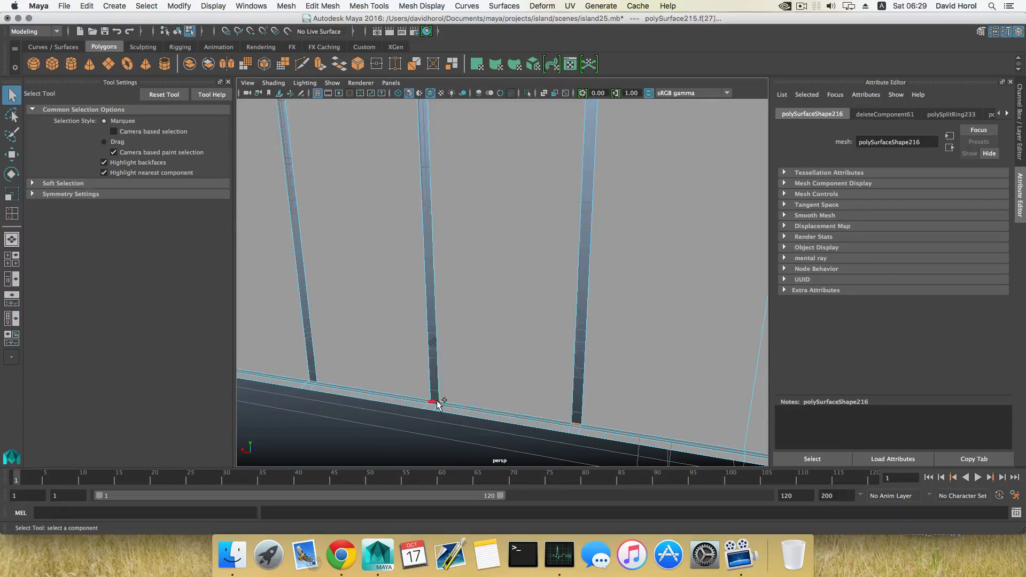
{"action": "left_click_drag", "start_coordinate": [401, 392], "coordinate": [508, 309], "text": "alt"}
{"action": "left_click", "coordinate": [410, 383], "text": "shift"}
{"action": "scroll", "coordinate": [446, 375], "scroll_direction": "down", "scroll_amount": 5}
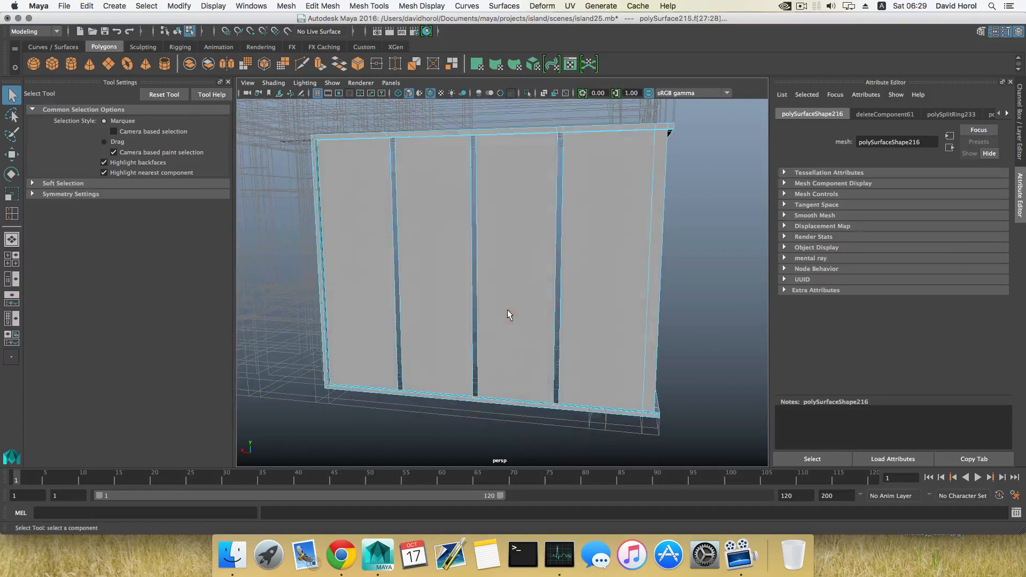
{"action": "left_click", "coordinate": [319, 64]}
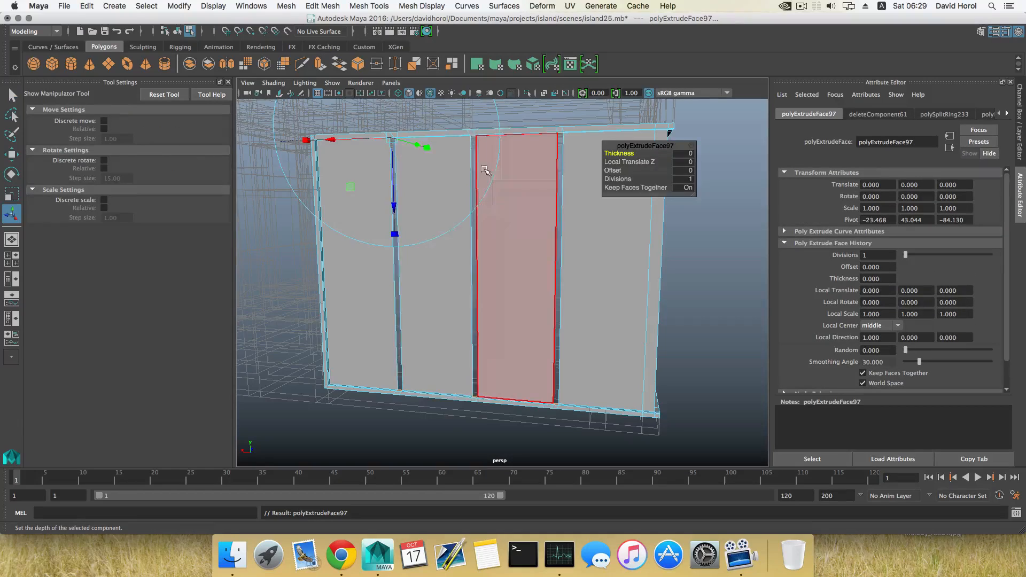
{"action": "left_click_drag", "start_coordinate": [472, 172], "coordinate": [476, 275]}
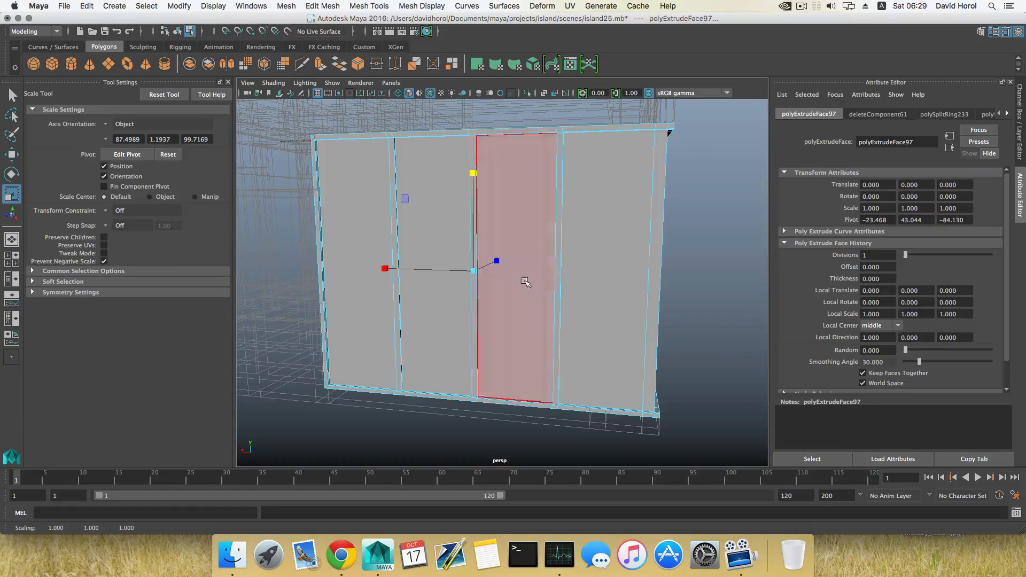
Select all vertices at mid-height where the upper and lower bar halves meet
{"action": "right_click_drag", "start_coordinate": [572, 232], "coordinate": [508, 231]}
{"action": "left_click_drag", "start_coordinate": [508, 231], "coordinate": [618, 257], "text": "alt"}
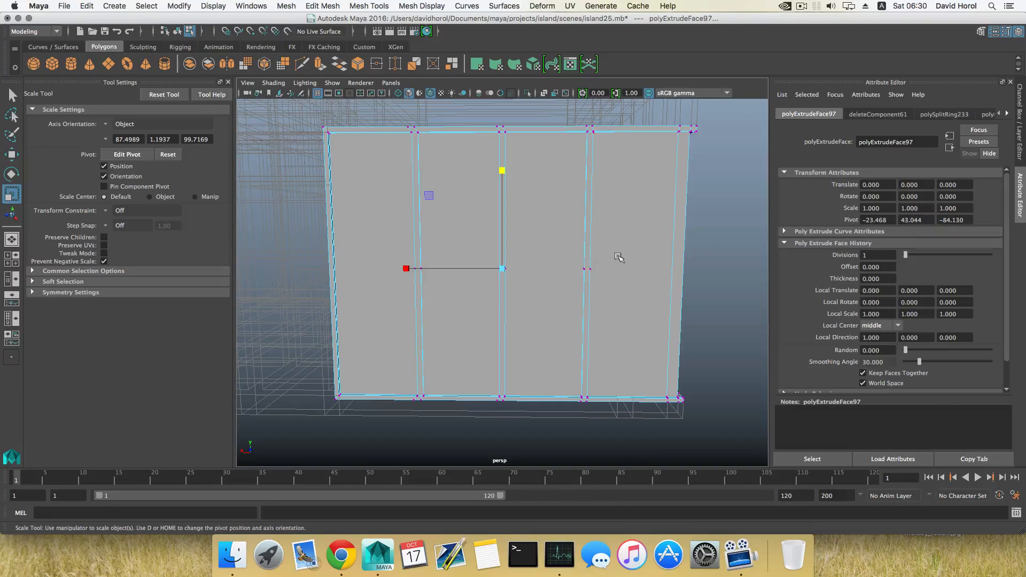
{"action": "left_click_drag", "start_coordinate": [390, 281], "coordinate": [596, 259]}
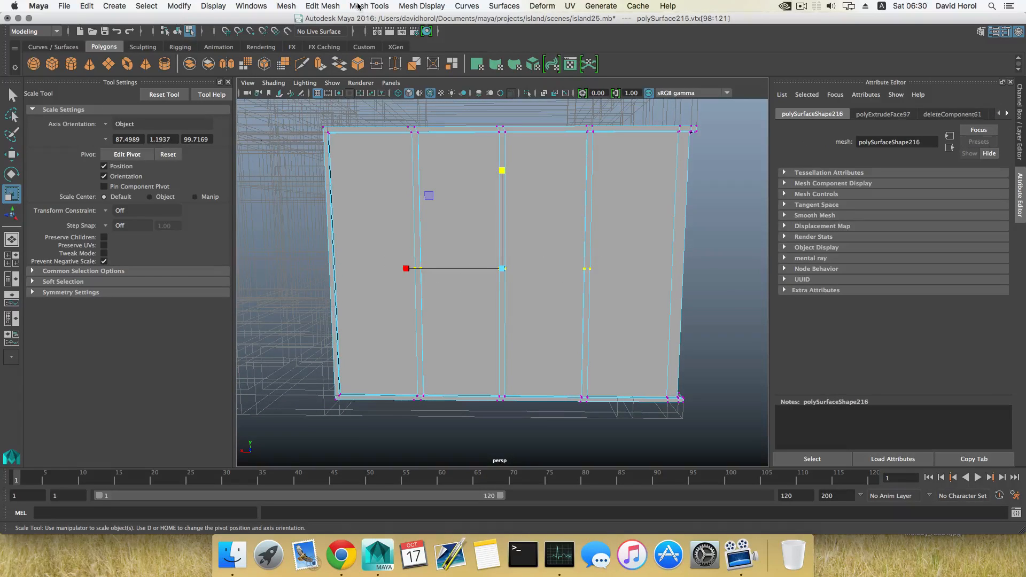
Try to merge the selected mid-height vertices with a distance threshold of 0.01
{"action": "left_click", "coordinate": [286, 6]}
{"action": "left_click", "coordinate": [321, 101]}
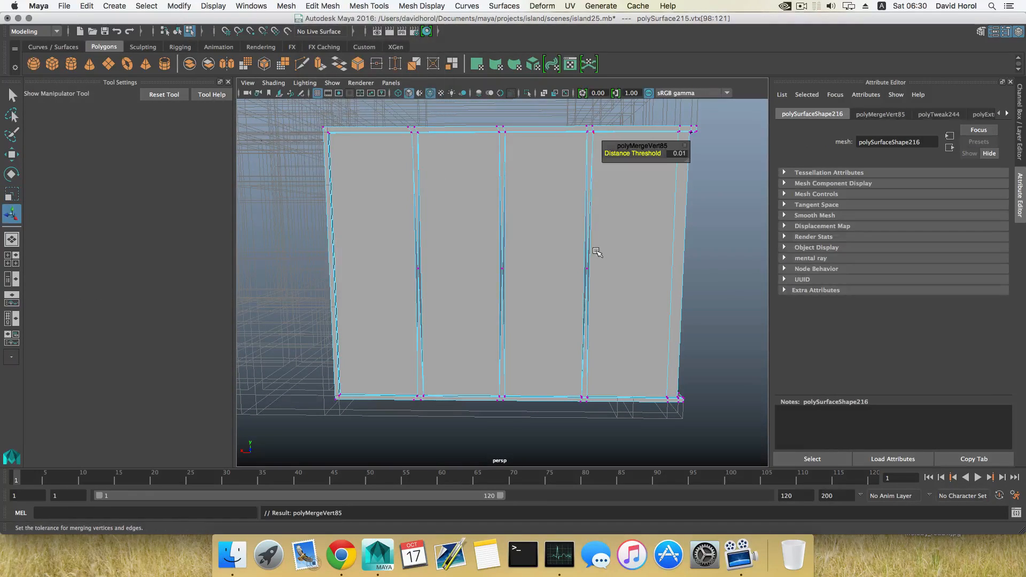
{"action": "scroll", "coordinate": [627, 275], "scroll_direction": "up", "scroll_amount": 8}
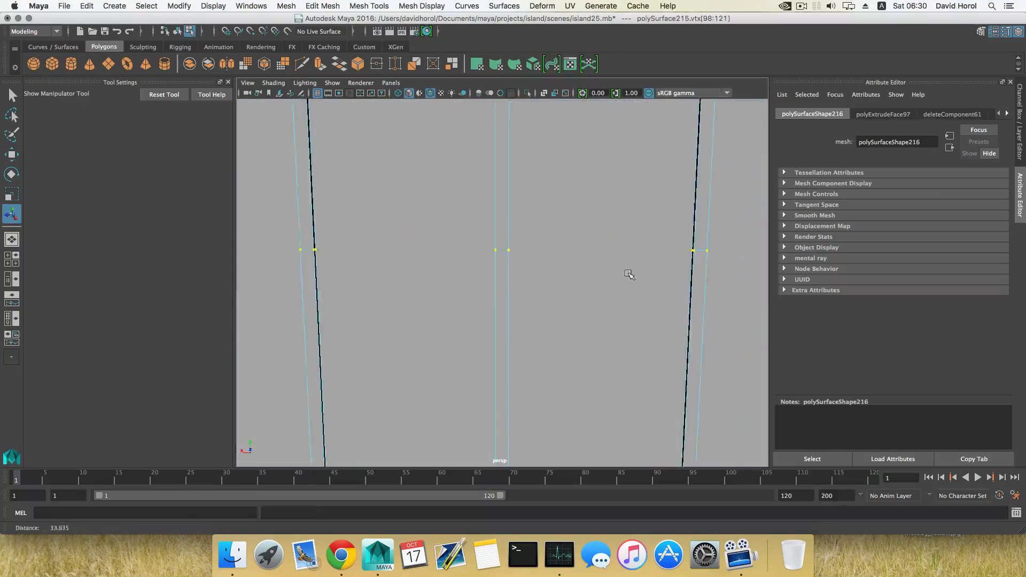
{"action": "right_click_drag", "start_coordinate": [561, 272], "coordinate": [524, 271], "text": "alt"}
{"action": "middle_click_drag", "start_coordinate": [522, 270], "coordinate": [567, 292], "text": "alt"}
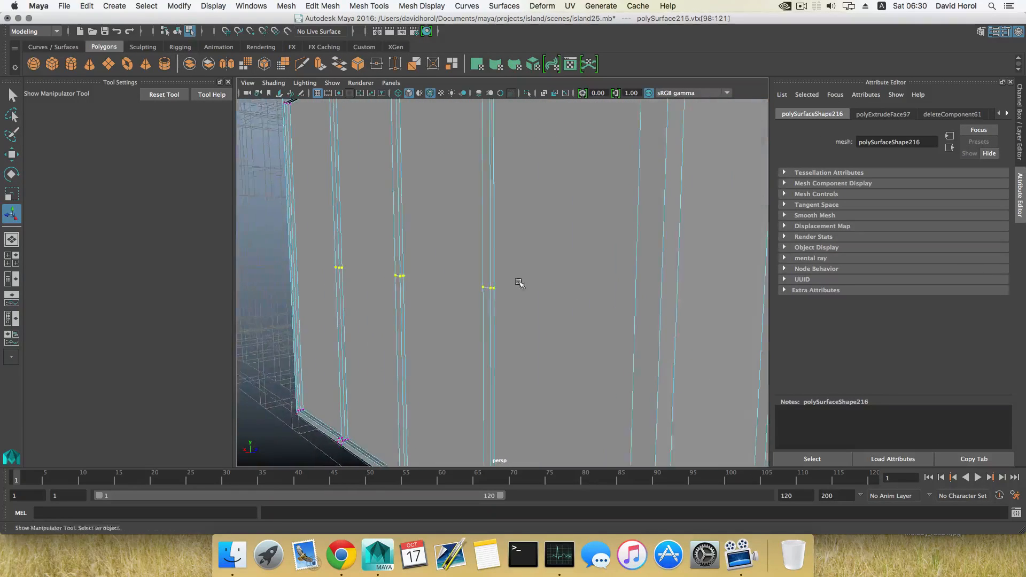
{"action": "right_click_drag", "start_coordinate": [520, 284], "coordinate": [608, 317], "text": "alt"}
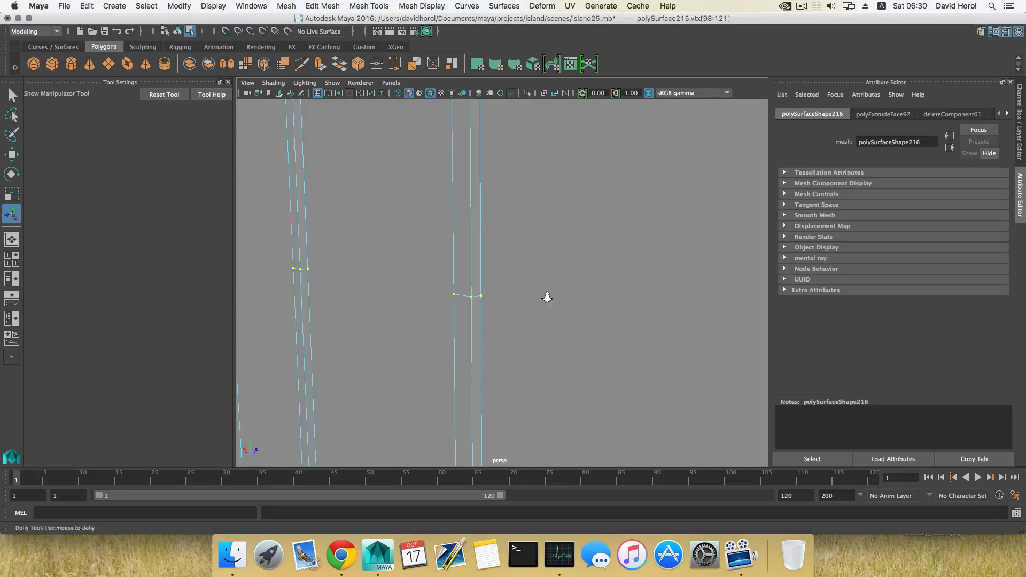
{"action": "right_click_drag", "start_coordinate": [547, 297], "coordinate": [513, 268], "text": "alt"}
Merge the selected mid-height vertices with the merge threshold set to 0.001
{"action": "left_click", "coordinate": [329, 5]}
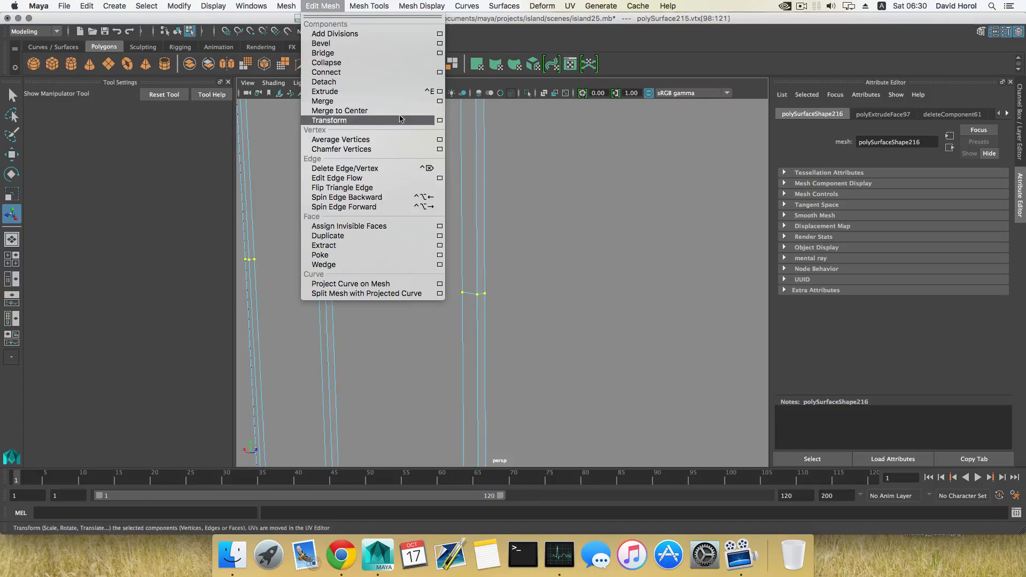
{"action": "left_click", "coordinate": [446, 105]}
{"action": "left_click_drag", "start_coordinate": [360, 123], "coordinate": [574, 87]}
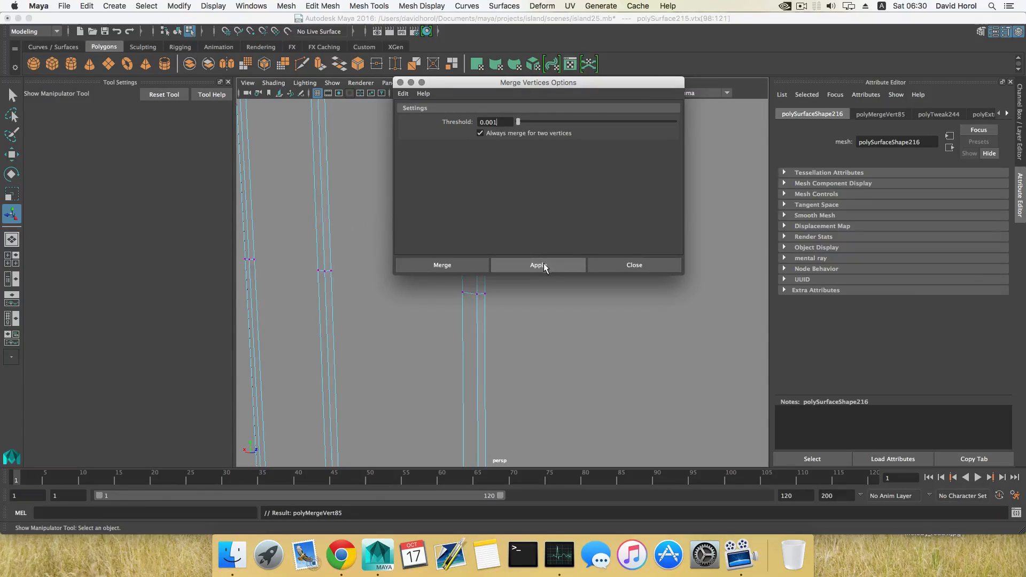
{"action": "left_click", "coordinate": [540, 265]}
{"action": "left_click", "coordinate": [631, 264]}
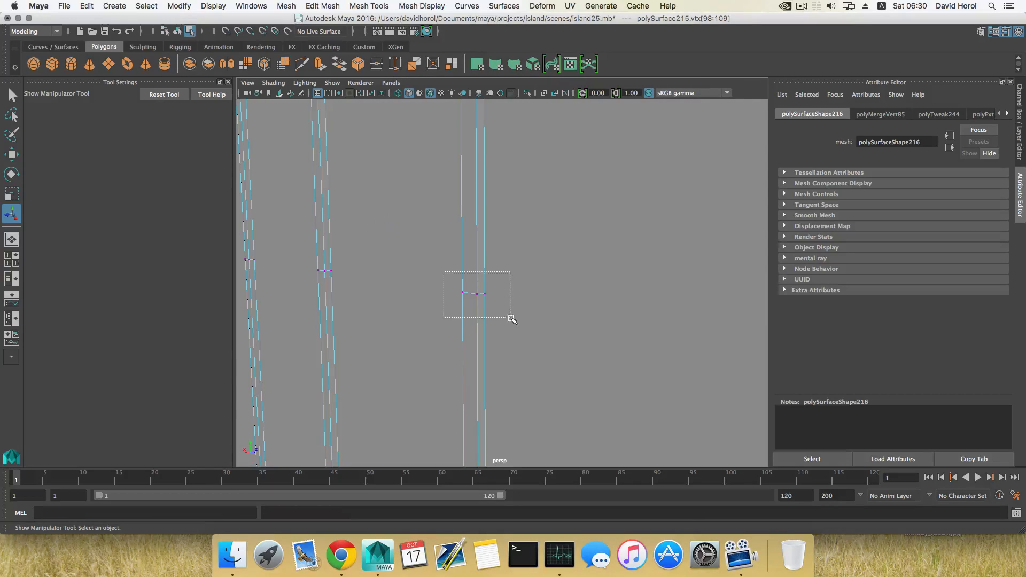
Select the mid-height vertices on the vertical bar nearest the corner pane
{"action": "left_click_drag", "start_coordinate": [511, 319], "coordinate": [513, 319]}
{"action": "left_click_drag", "start_coordinate": [477, 385], "coordinate": [534, 366], "text": "alt"}
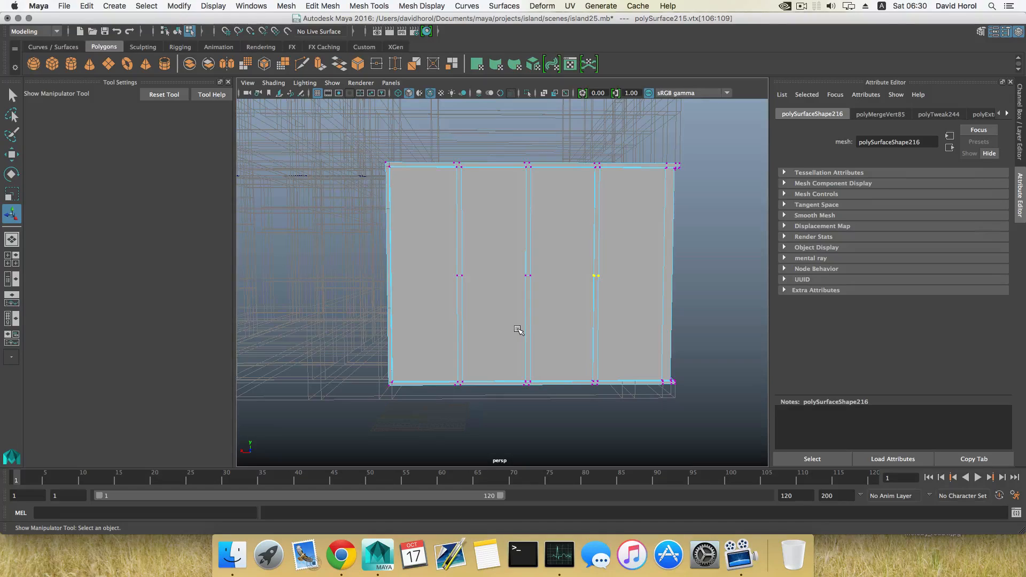
{"action": "middle_click_drag", "start_coordinate": [539, 340], "coordinate": [504, 336], "text": "alt"}
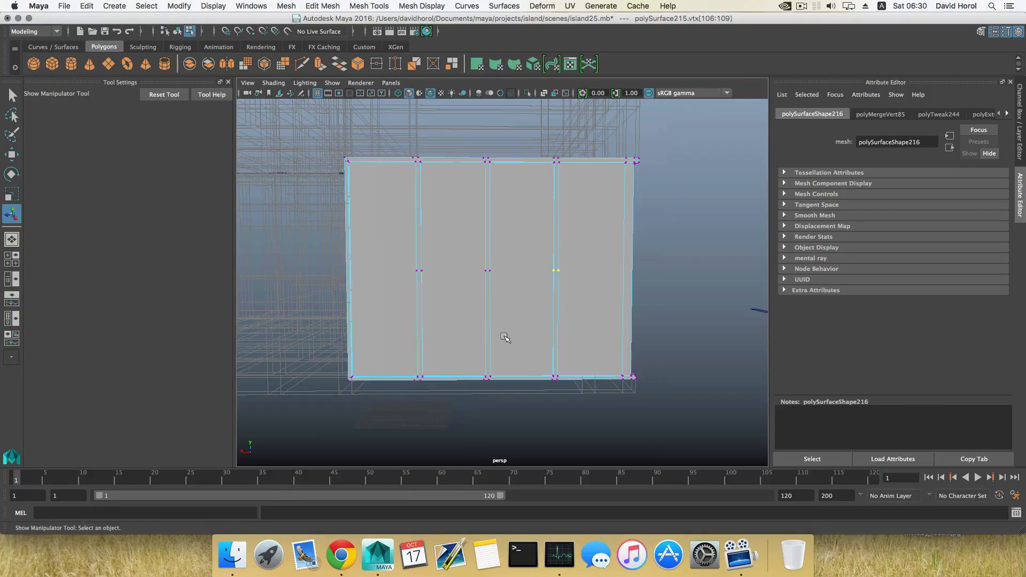
{"action": "right_click_drag", "start_coordinate": [527, 336], "coordinate": [625, 352], "text": "alt"}
{"action": "left_click_drag", "start_coordinate": [626, 353], "coordinate": [582, 363], "text": "alt"}
{"action": "scroll", "coordinate": [501, 329], "scroll_direction": "up", "scroll_amount": 5}
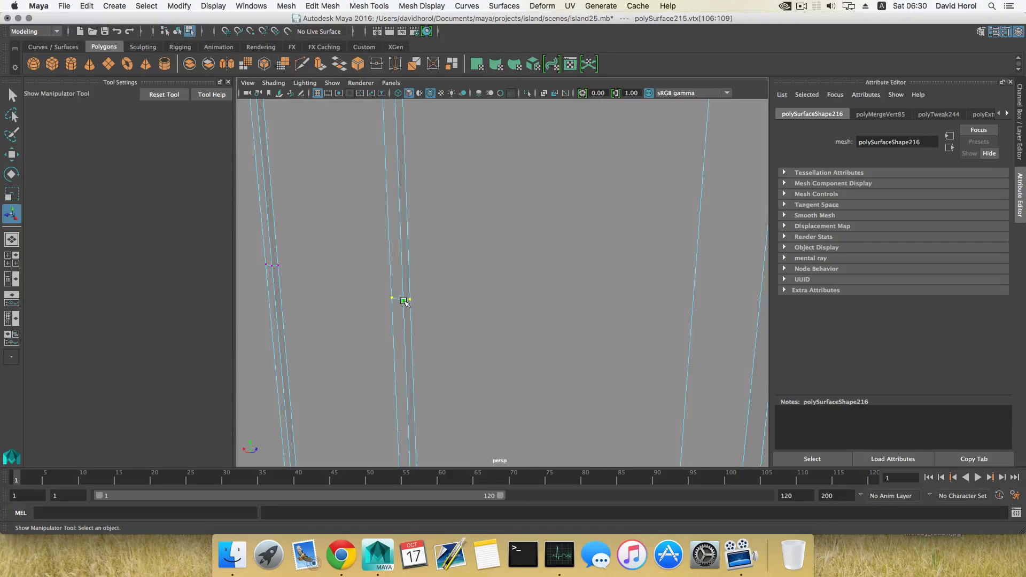
Raise that bar's uneven middle vertex to line up with its neighbours, and return to object selection
{"action": "left_click", "coordinate": [405, 302]}
{"action": "key", "text": "w"}
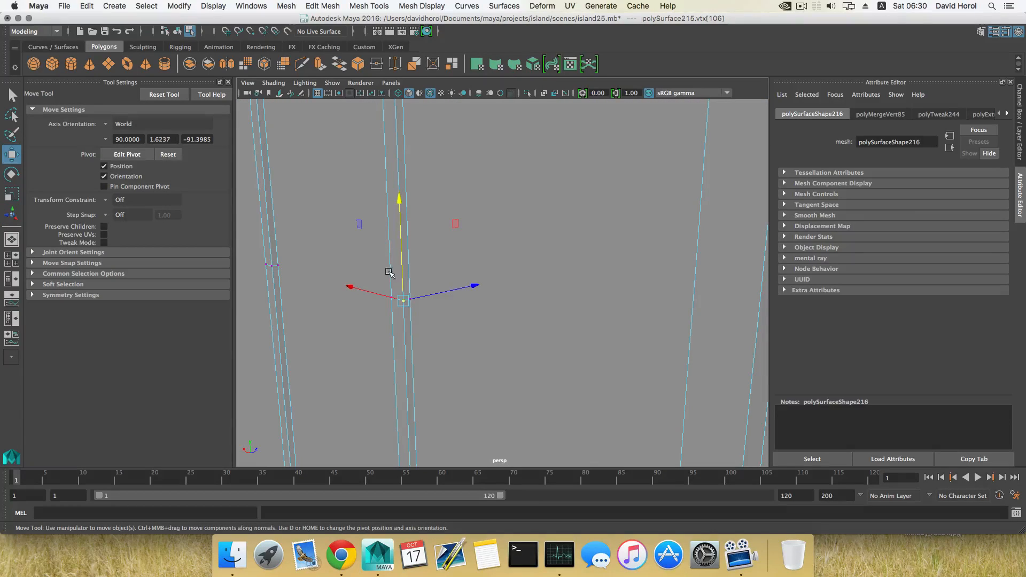
{"action": "left_click", "coordinate": [394, 300]}
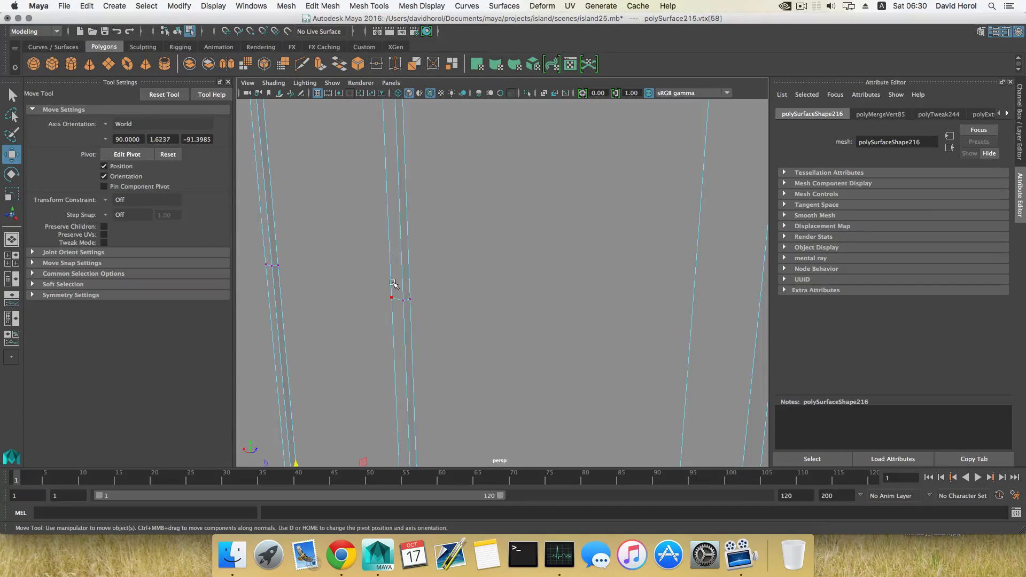
{"action": "left_click", "coordinate": [403, 301]}
{"action": "left_click_drag", "start_coordinate": [397, 201], "coordinate": [396, 194]}
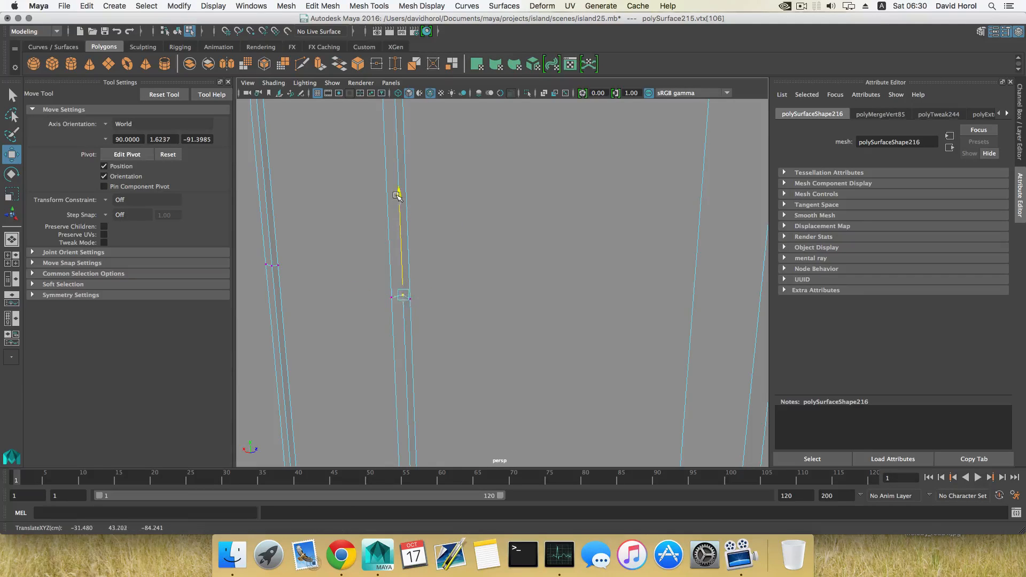
{"action": "scroll", "coordinate": [436, 301], "scroll_direction": "down", "scroll_amount": 2}
{"action": "key", "text": "F8"}
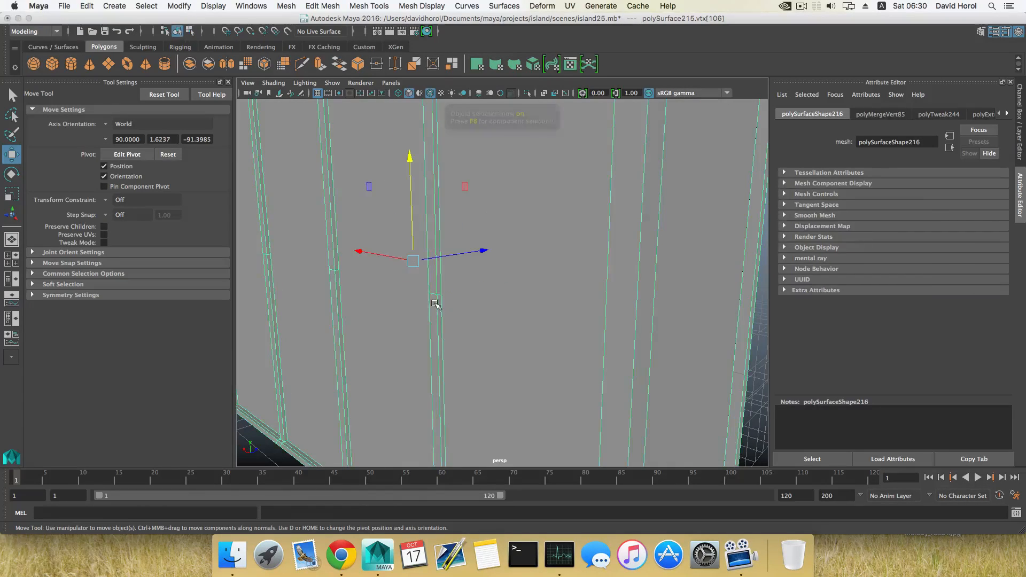
Select the short mid-height edges across the three vertical bars and try to remove them with Delete Edge
{"action": "right_click_drag", "start_coordinate": [451, 285], "coordinate": [429, 298]}
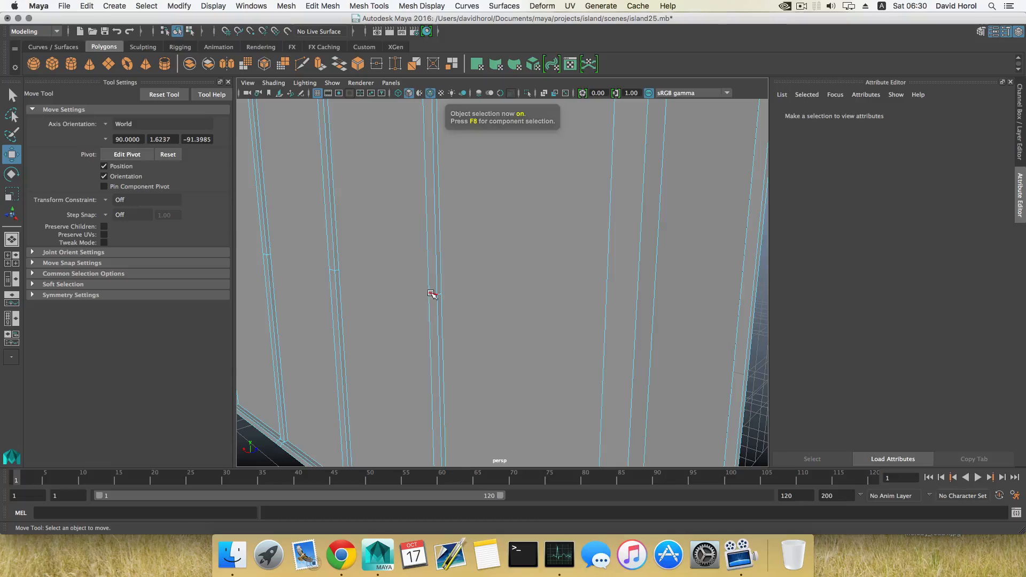
{"action": "left_click", "coordinate": [431, 293]}
{"action": "left_click_drag", "start_coordinate": [391, 310], "coordinate": [412, 305], "text": "alt"}
{"action": "left_click_drag", "start_coordinate": [492, 301], "coordinate": [458, 275], "text": "alt"}
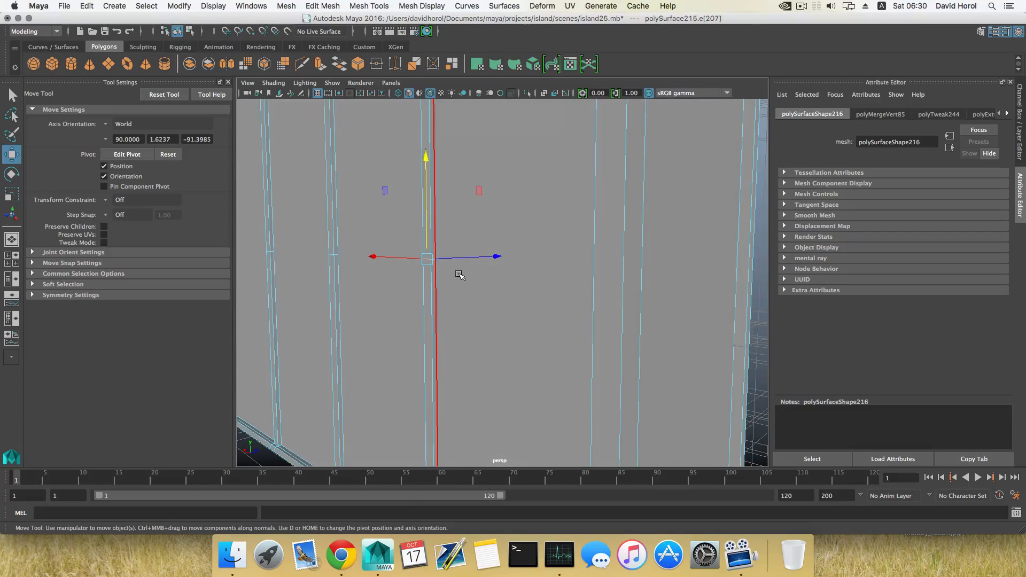
{"action": "right_click_drag", "start_coordinate": [460, 274], "coordinate": [458, 243]}
{"action": "left_click_drag", "start_coordinate": [425, 277], "coordinate": [456, 287], "text": "alt"}
{"action": "scroll", "coordinate": [453, 287], "scroll_direction": "down", "scroll_amount": 3}
{"action": "left_click_drag", "start_coordinate": [312, 244], "coordinate": [643, 283]}
{"action": "left_click_drag", "start_coordinate": [653, 187], "coordinate": [264, 201]}
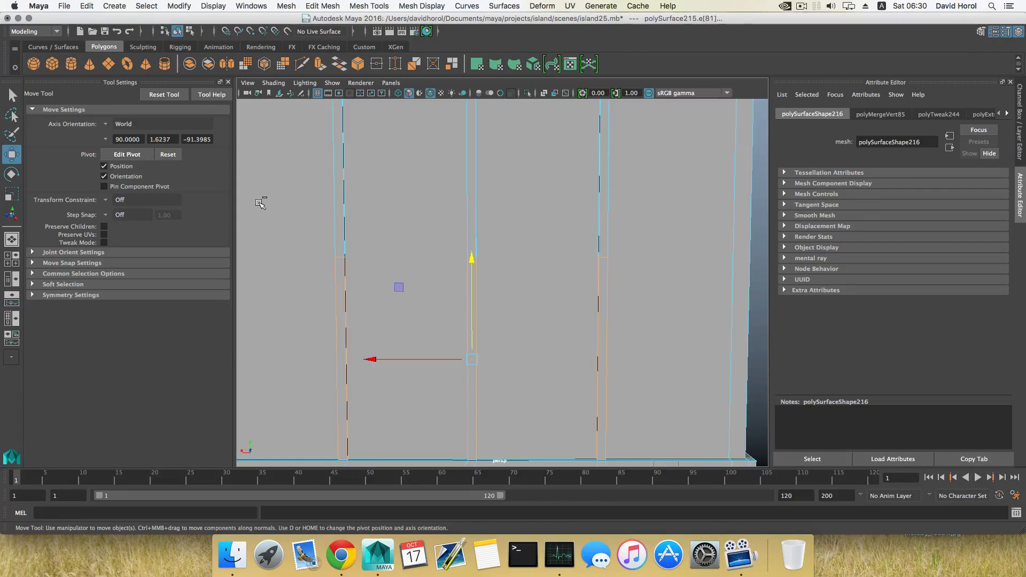
{"action": "left_click_drag", "start_coordinate": [590, 335], "coordinate": [645, 338]}
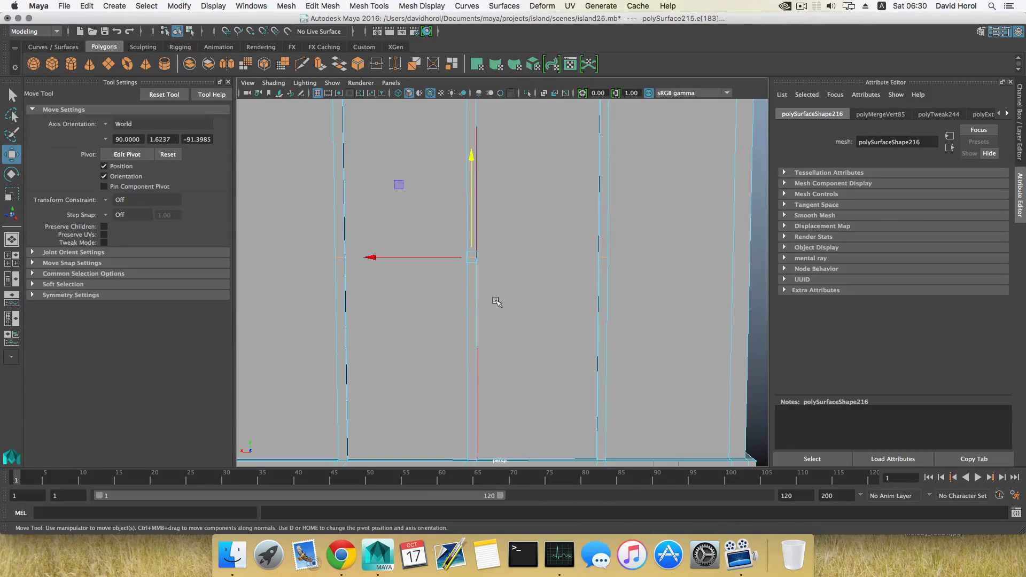
{"action": "left_click_drag", "start_coordinate": [497, 302], "coordinate": [479, 322], "text": "alt"}
{"action": "right_click", "coordinate": [457, 292], "text": "shift"}
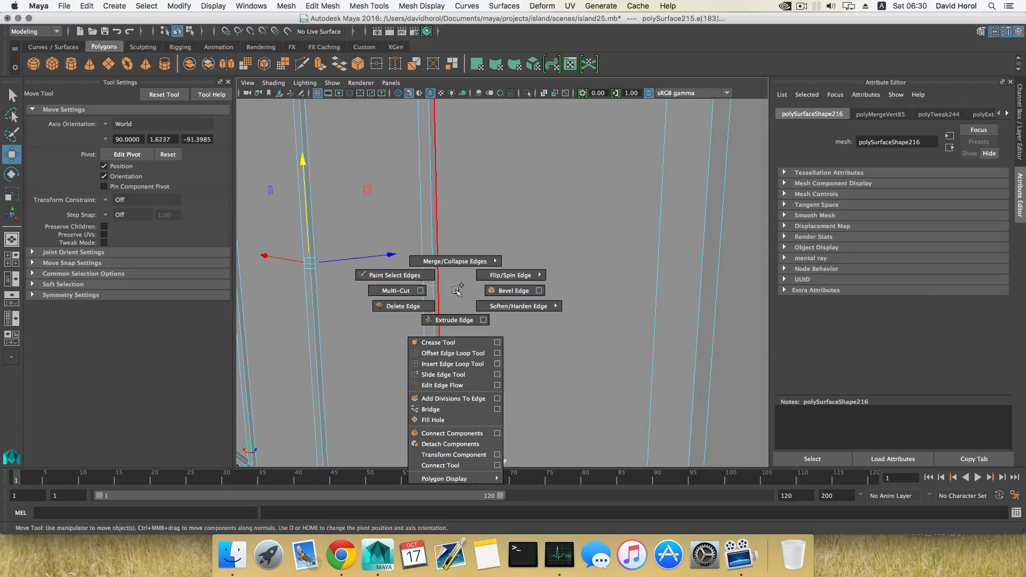
{"action": "left_click", "coordinate": [407, 305]}
{"action": "right_click", "coordinate": [414, 309], "text": "shift"}
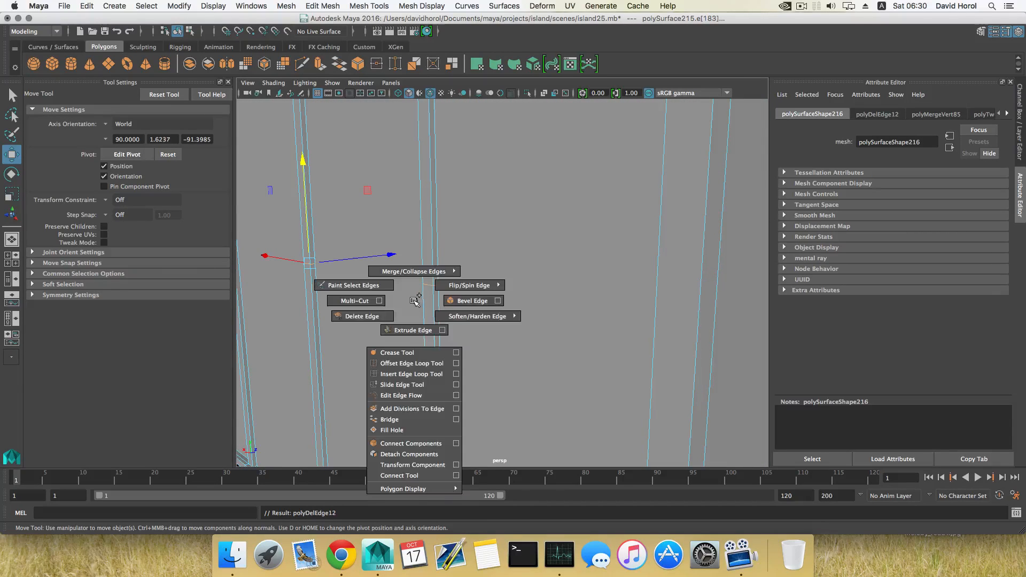
{"action": "left_click", "coordinate": [374, 313]}
Check the bars from behind, try deleting the selected mid-height edges directly, and return to object selection
{"action": "left_click_drag", "start_coordinate": [375, 313], "coordinate": [290, 293], "text": "alt"}
{"action": "right_click_drag", "start_coordinate": [290, 293], "coordinate": [439, 376], "text": "alt"}
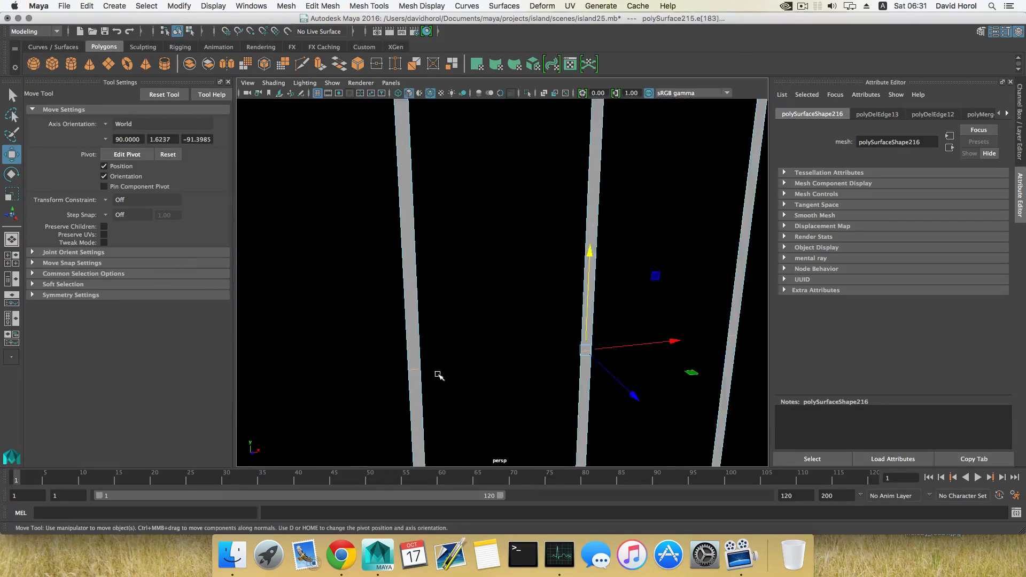
{"action": "left_click_drag", "start_coordinate": [433, 367], "coordinate": [543, 306], "text": "alt"}
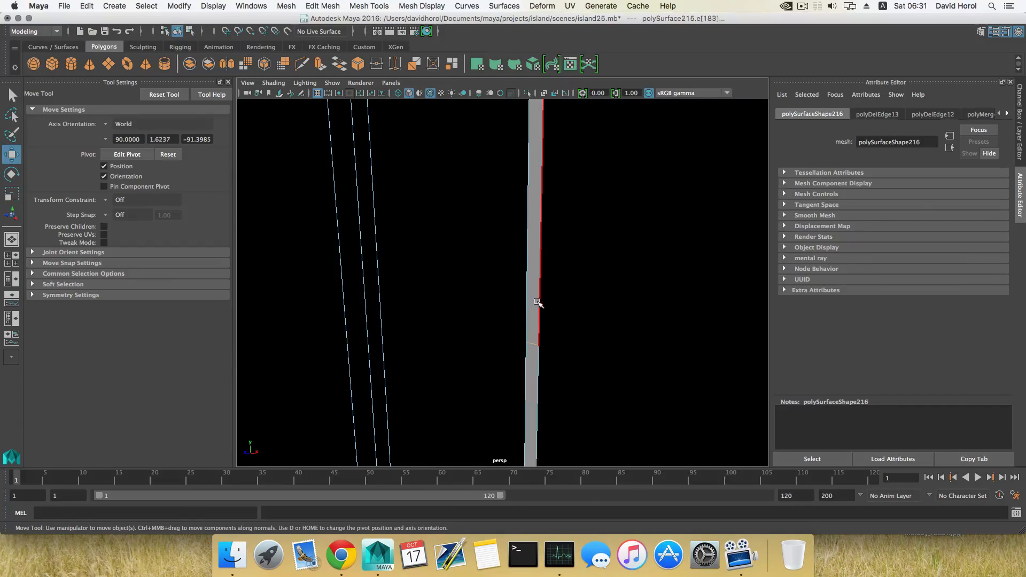
{"action": "right_click_drag", "start_coordinate": [534, 272], "coordinate": [535, 320]}
{"action": "scroll", "coordinate": [549, 345], "scroll_direction": "down", "scroll_amount": 5}
{"action": "left_click_drag", "start_coordinate": [598, 345], "coordinate": [404, 338], "text": "alt"}
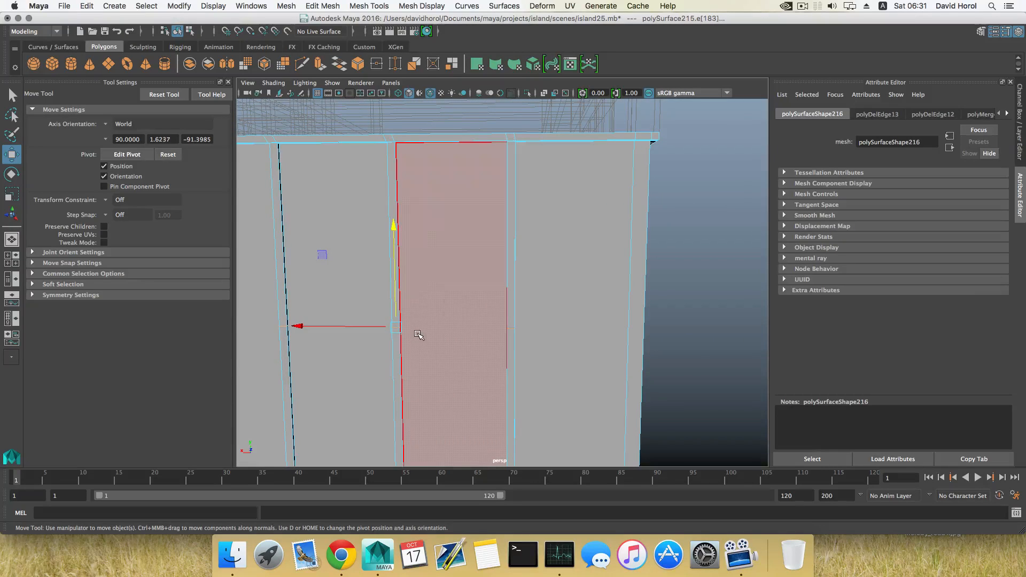
{"action": "key", "text": "Delete"}
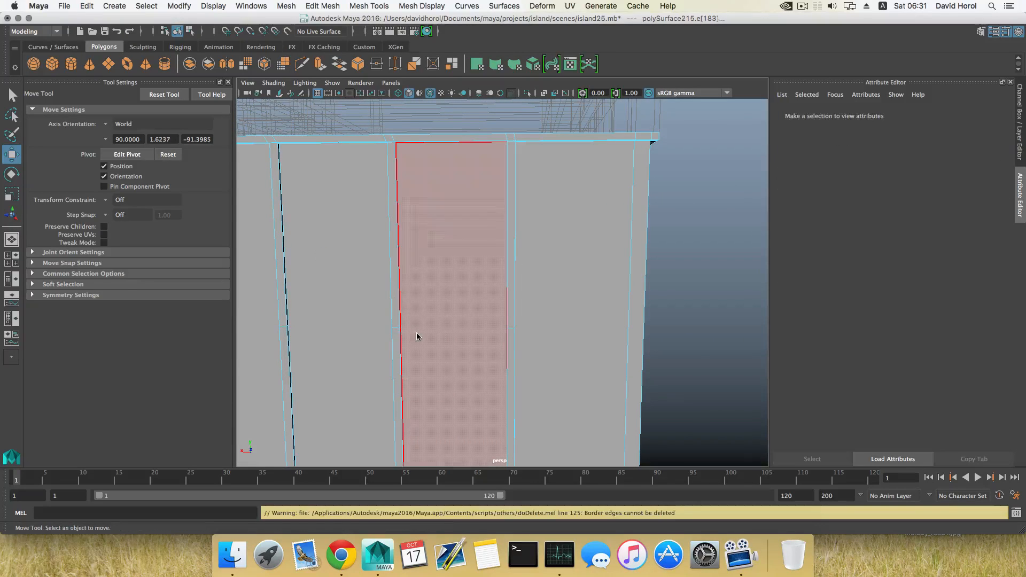
{"action": "left_click", "coordinate": [461, 324]}
{"action": "key", "text": "F8"}
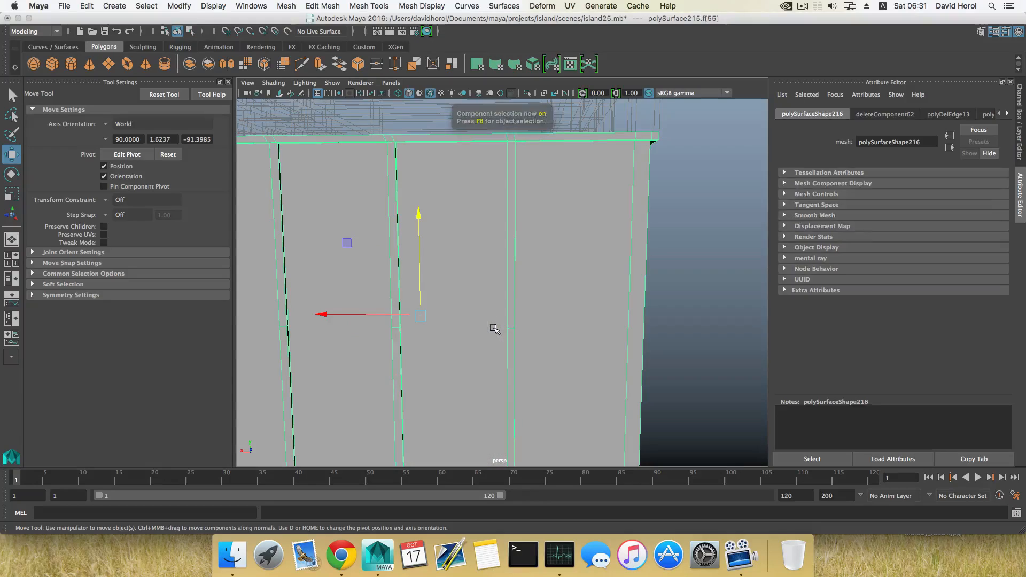
Select the mid-height edges on the bar nearest the corner pane and try to remove them with Delete Edge
{"action": "key", "text": "f"}
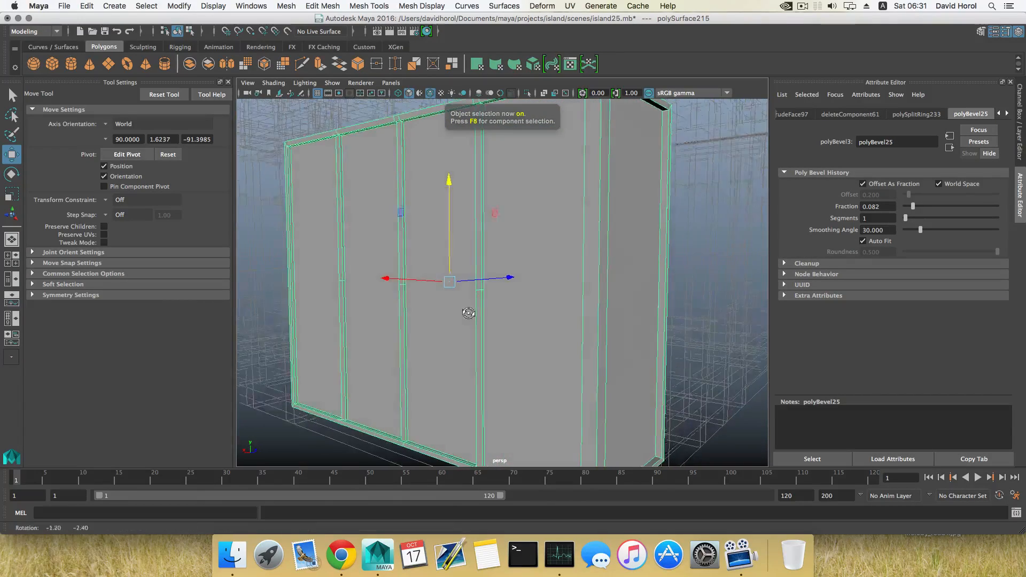
{"action": "left_click_drag", "start_coordinate": [465, 314], "coordinate": [447, 283], "text": "alt"}
{"action": "right_click_drag", "start_coordinate": [447, 283], "coordinate": [465, 293], "text": "alt"}
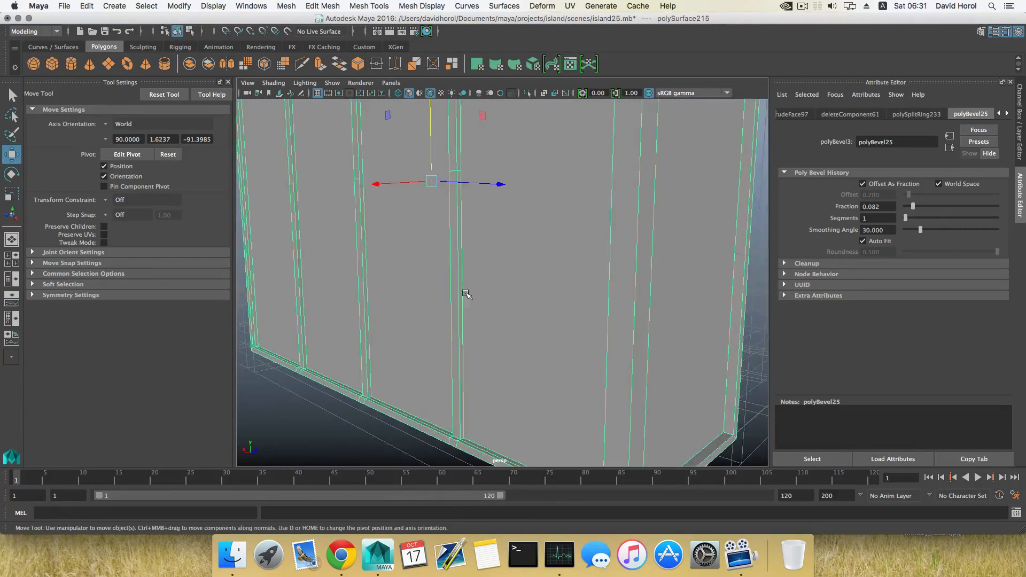
{"action": "middle_click_drag", "start_coordinate": [434, 243], "coordinate": [440, 287], "text": "alt"}
{"action": "right_click_drag", "start_coordinate": [437, 285], "coordinate": [435, 244]}
{"action": "key", "text": "q"}
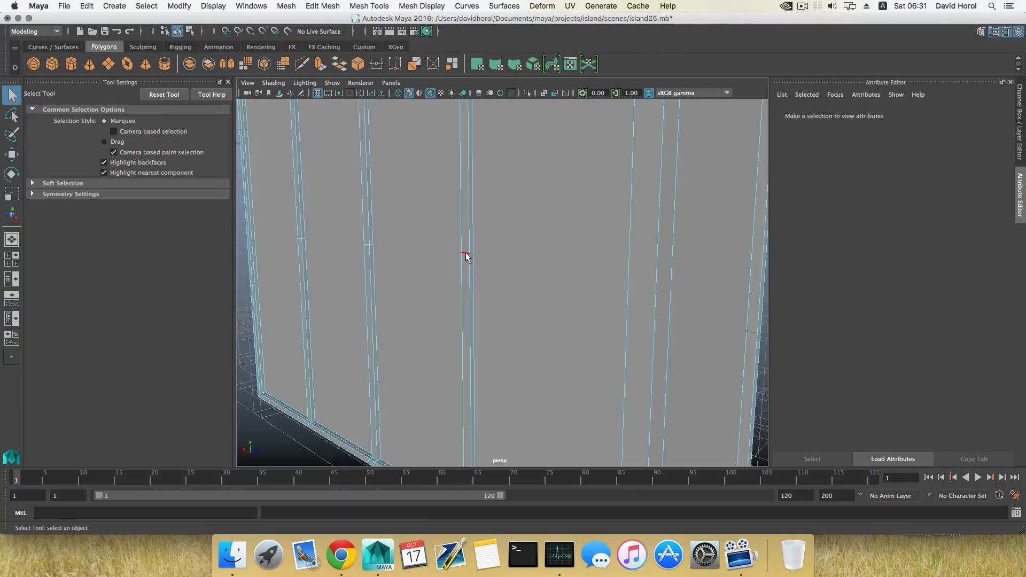
{"action": "left_click", "coordinate": [467, 258]}
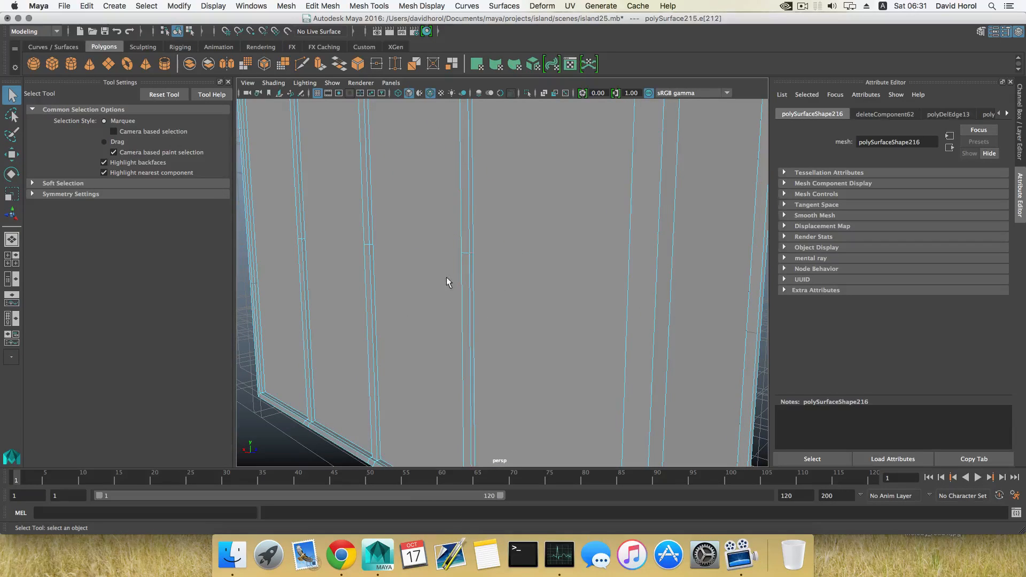
{"action": "key", "text": "f"}
{"action": "left_click", "coordinate": [521, 252], "text": "shift"}
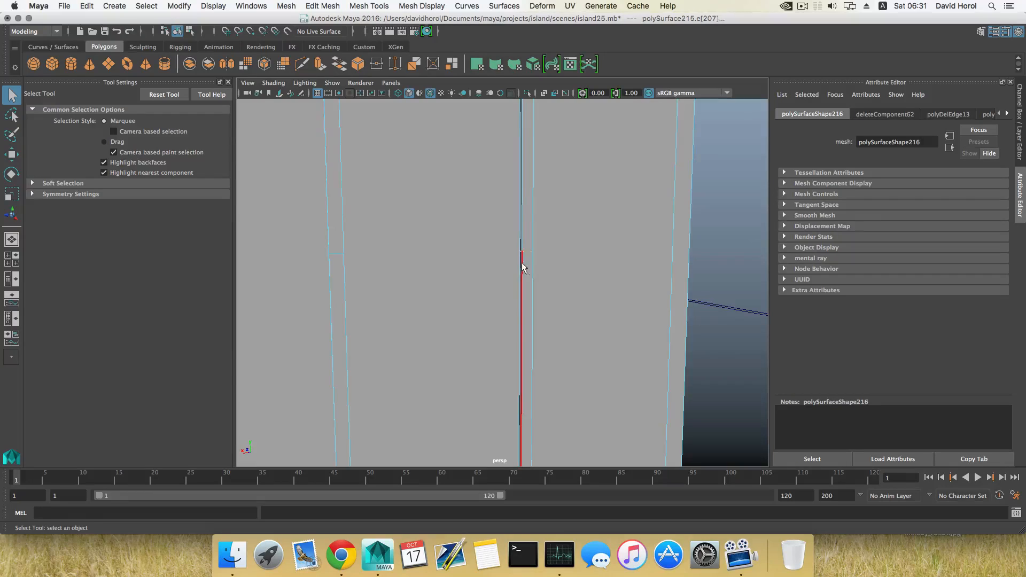
{"action": "left_click_drag", "start_coordinate": [522, 261], "coordinate": [534, 255], "text": "alt"}
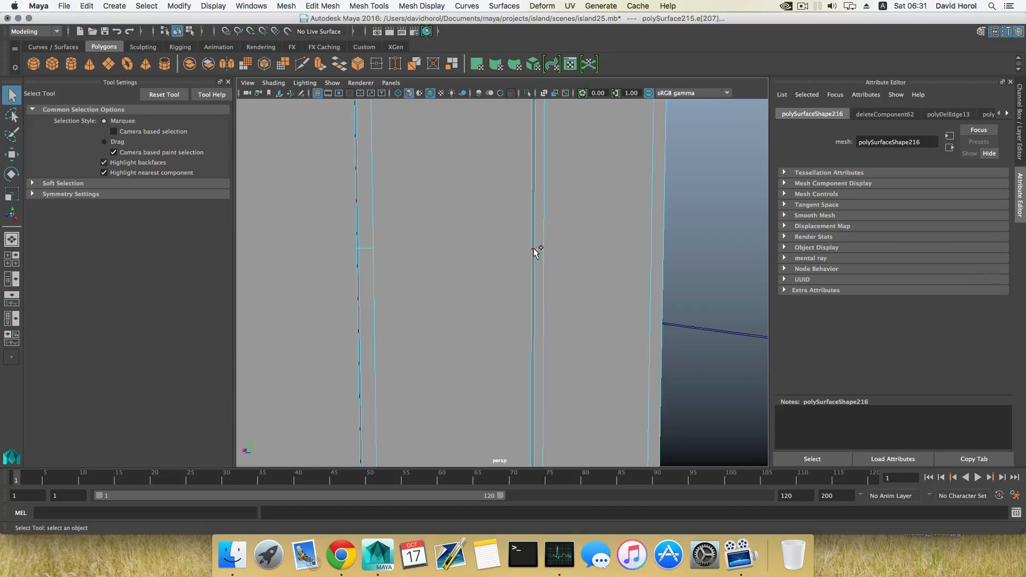
{"action": "right_click", "coordinate": [534, 249], "text": "shift"}
{"action": "right_click_drag", "start_coordinate": [486, 267], "coordinate": [490, 269], "text": "shift"}
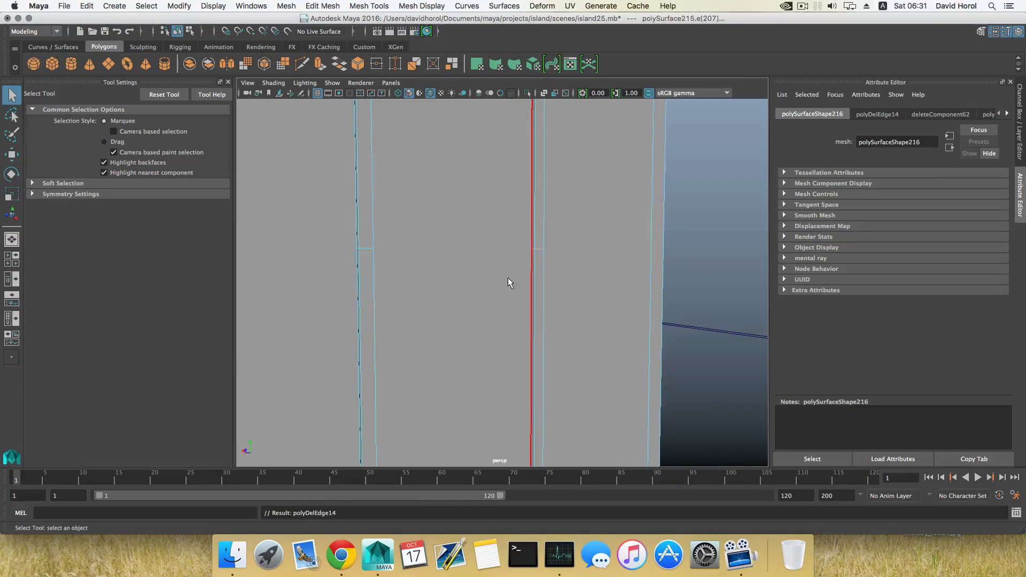
{"action": "left_click_drag", "start_coordinate": [508, 279], "coordinate": [419, 291], "text": "alt"}
{"action": "scroll", "coordinate": [519, 314], "scroll_direction": "down", "scroll_amount": 4}
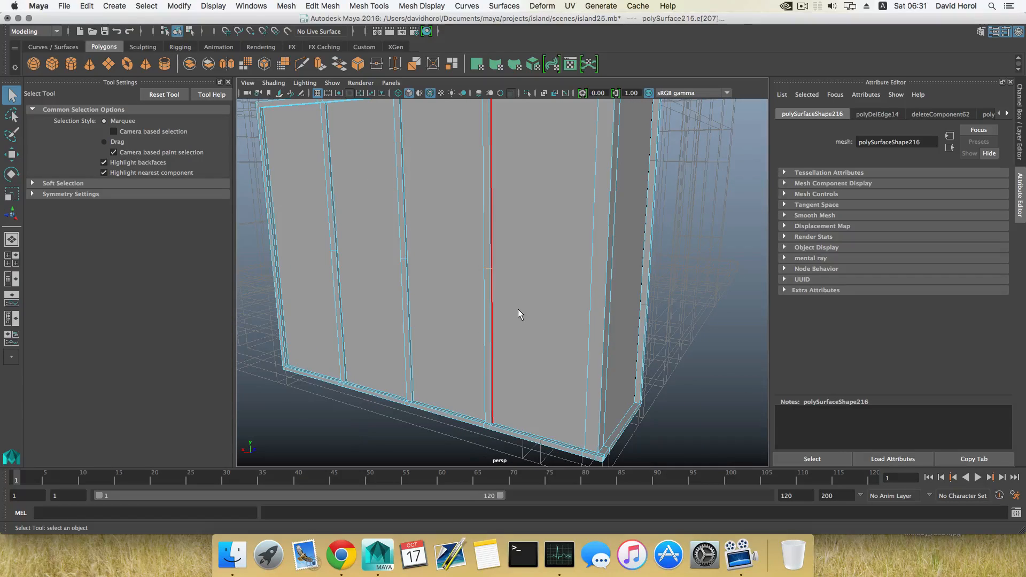
{"action": "key", "text": "F8"}
Insert a horizontal edge at mid-height across the pane between the corner and its nearest bar
{"action": "scroll", "coordinate": [532, 306], "scroll_direction": "down", "scroll_amount": 4}
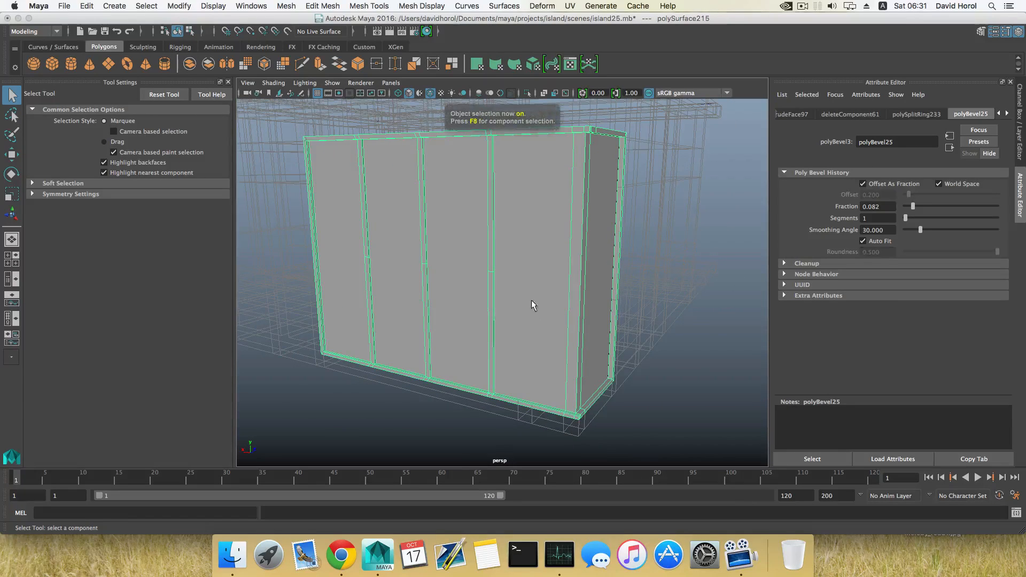
{"action": "left_click_drag", "start_coordinate": [532, 305], "coordinate": [543, 271], "text": "alt"}
{"action": "right_click_drag", "start_coordinate": [543, 271], "coordinate": [568, 310]}
{"action": "left_click", "coordinate": [580, 268]}
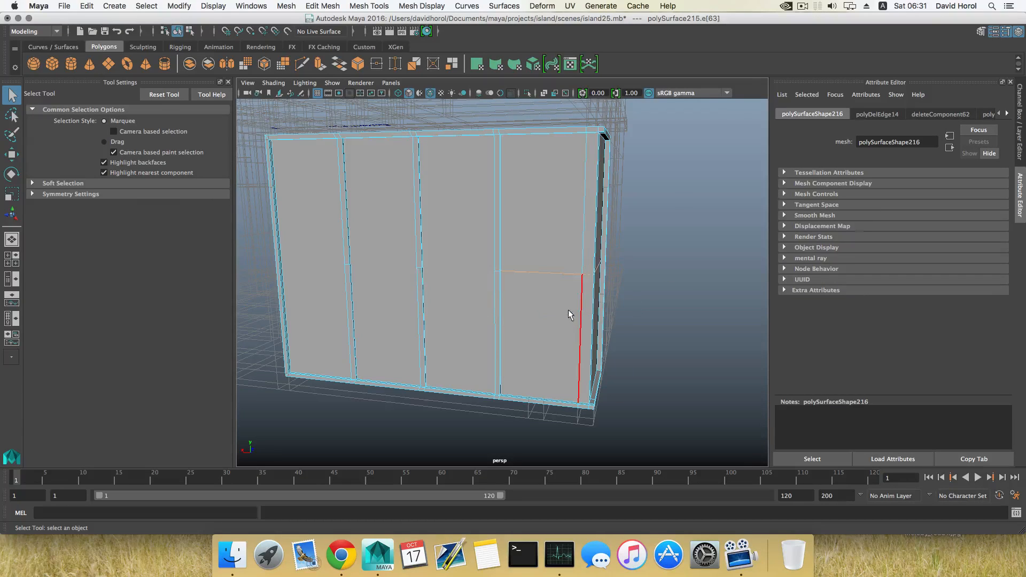
{"action": "left_click_drag", "start_coordinate": [530, 289], "coordinate": [482, 271], "text": "alt"}
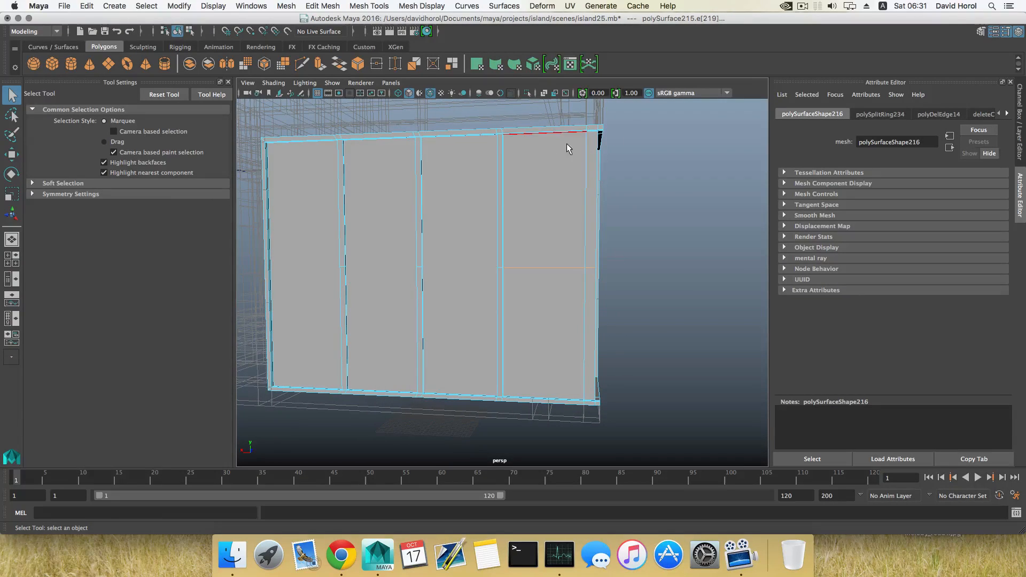
{"action": "left_click_drag", "start_coordinate": [543, 264], "coordinate": [484, 317], "text": "alt"}
{"action": "scroll", "coordinate": [541, 325], "scroll_direction": "up", "scroll_amount": 5}
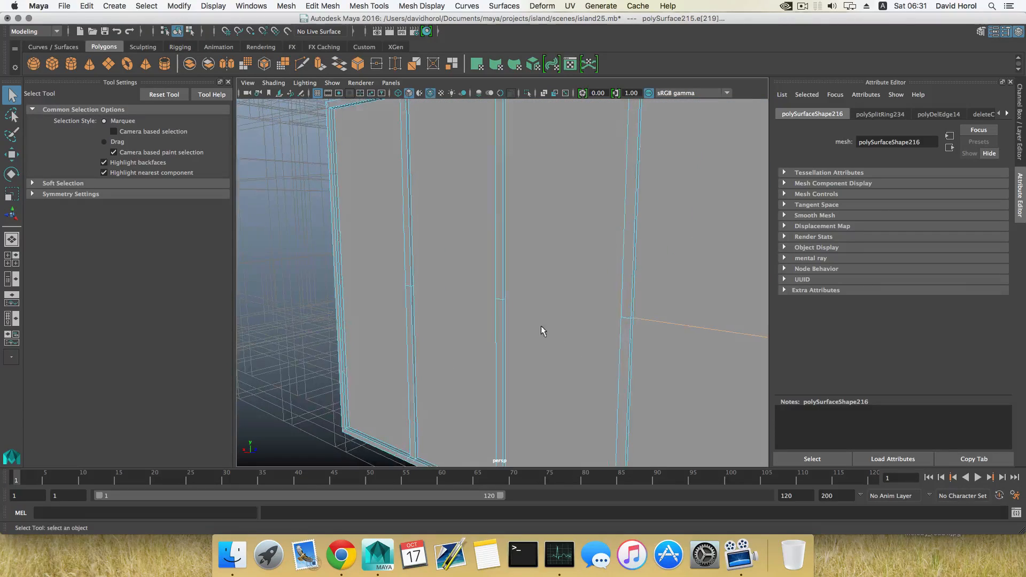
Insert matching mid-height horizontal edges across the remaining panes so they line up with the bars' middle vertices
{"action": "left_click", "coordinate": [507, 315]}
{"action": "key", "text": "g"}
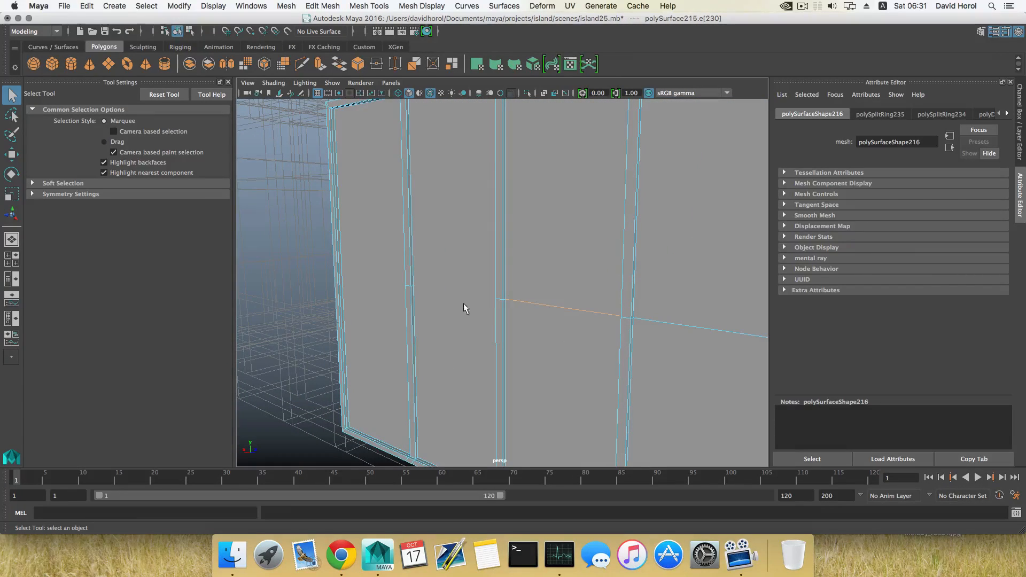
{"action": "left_click", "coordinate": [414, 301]}
{"action": "key", "text": "g"}
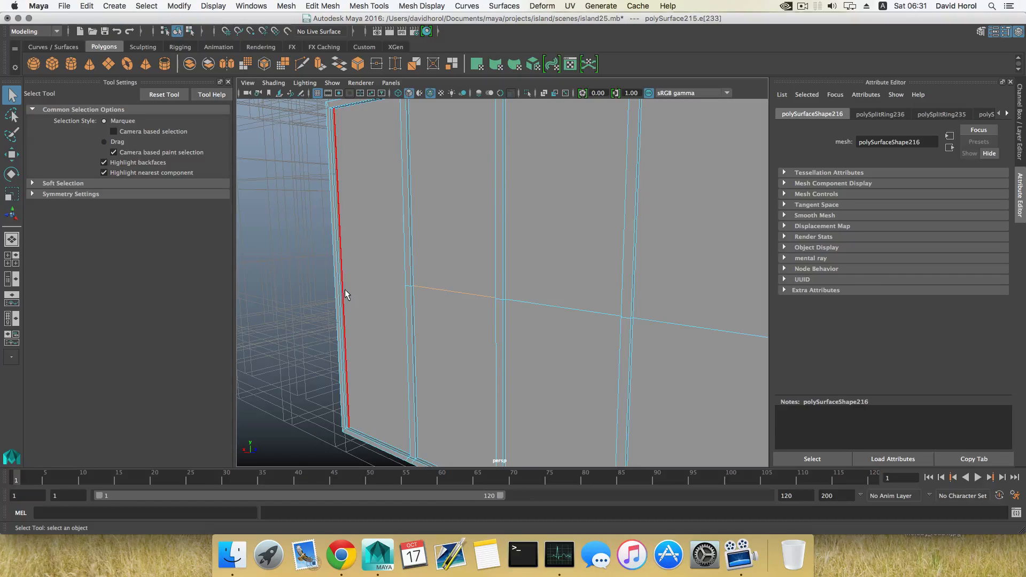
Switch to vertex selection and select the whole row of mid-height vertices across the window frame
{"action": "scroll", "coordinate": [444, 332], "scroll_direction": "down", "scroll_amount": 5}
{"action": "left_click_drag", "start_coordinate": [444, 332], "coordinate": [516, 327], "text": "alt"}
{"action": "right_click_drag", "start_coordinate": [488, 271], "coordinate": [370, 274]}
{"action": "left_click_drag", "start_coordinate": [642, 312], "coordinate": [642, 314]}
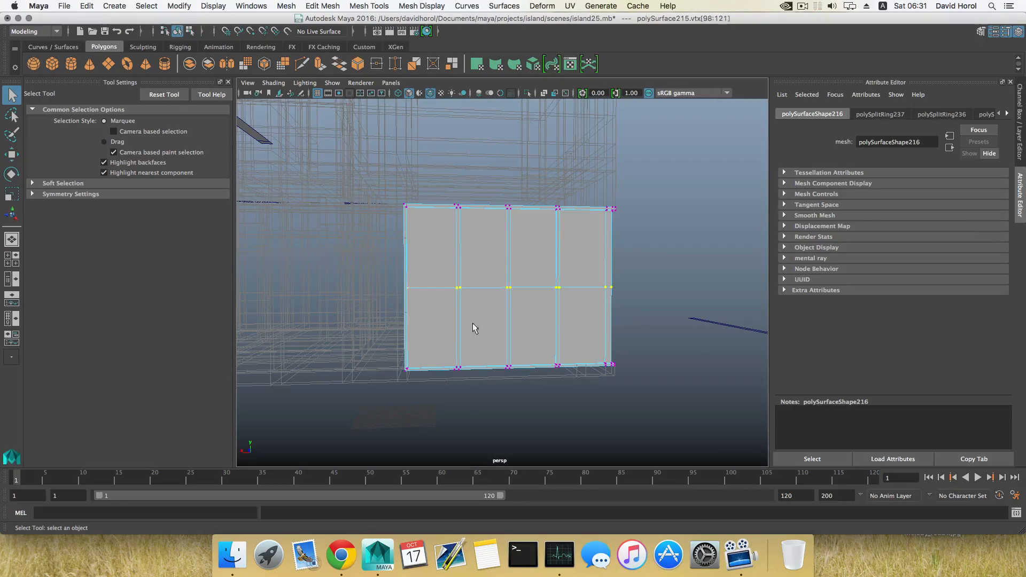
Switch to edge selection at the frame's outer end, opposite the corner pane
{"action": "scroll", "coordinate": [472, 323], "scroll_direction": "up", "scroll_amount": 8}
{"action": "scroll", "coordinate": [498, 335], "scroll_direction": "up", "scroll_amount": 3}
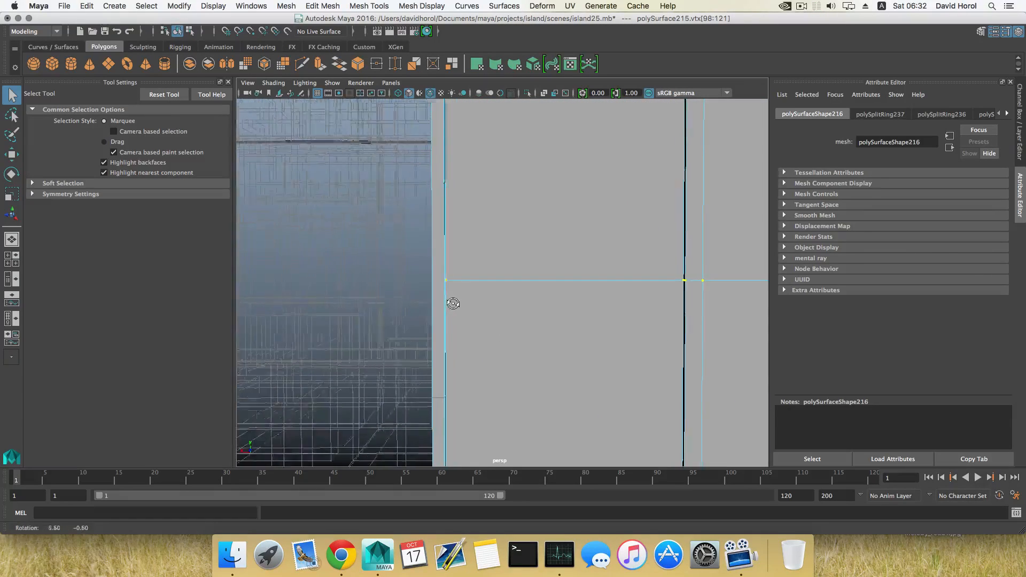
{"action": "right_click_drag", "start_coordinate": [423, 272], "coordinate": [423, 245]}
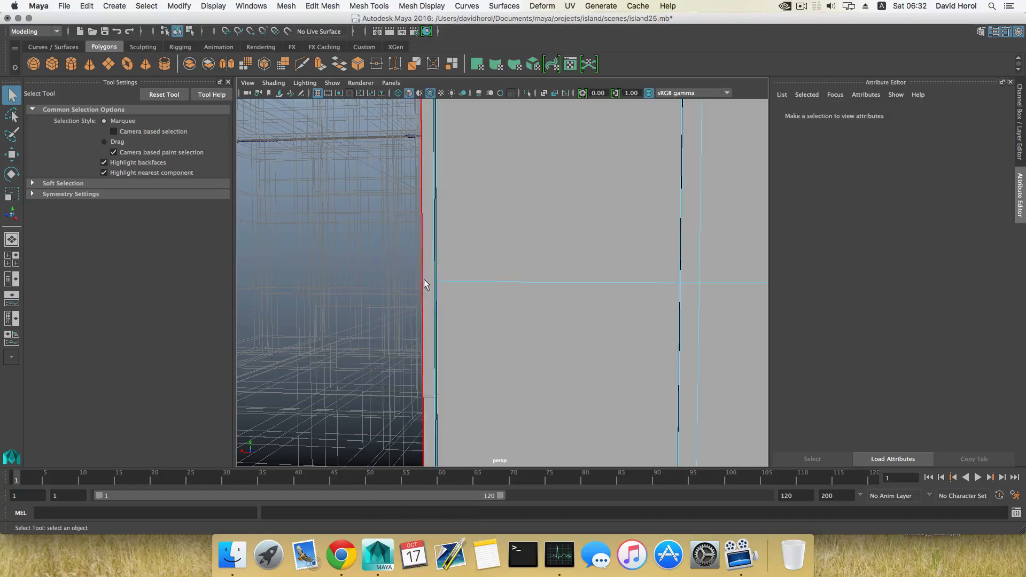
Repeat the edge loop split on the outer vertical edges at both ends of the wall to continue its horizontal mid loop
{"action": "left_click", "coordinate": [422, 281]}
{"action": "key", "text": "g"}
{"action": "scroll", "coordinate": [449, 328], "scroll_direction": "down", "scroll_amount": 5}
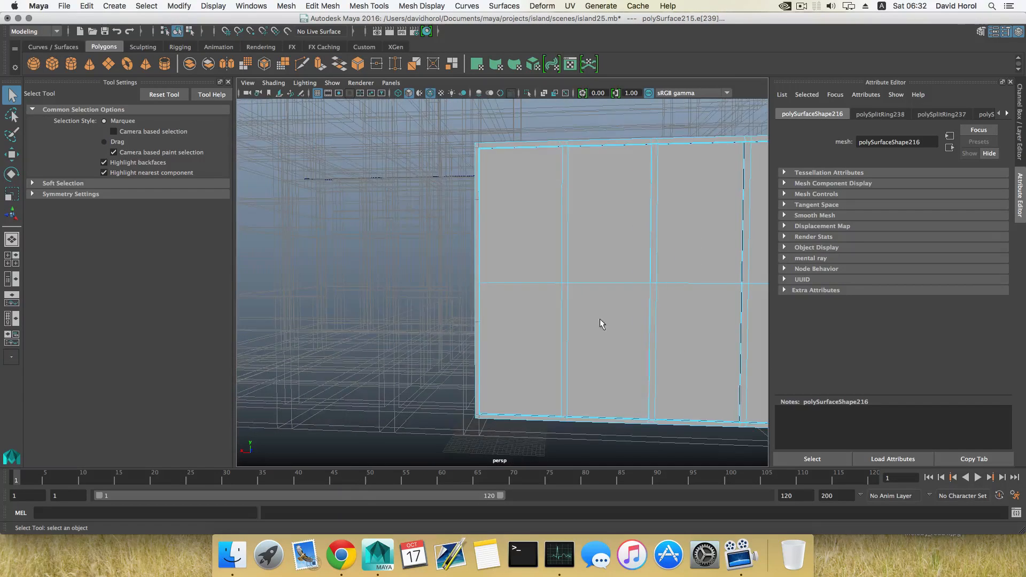
{"action": "left_click_drag", "start_coordinate": [600, 319], "coordinate": [416, 340], "text": "alt"}
{"action": "scroll", "coordinate": [416, 340], "scroll_direction": "up", "scroll_amount": 5}
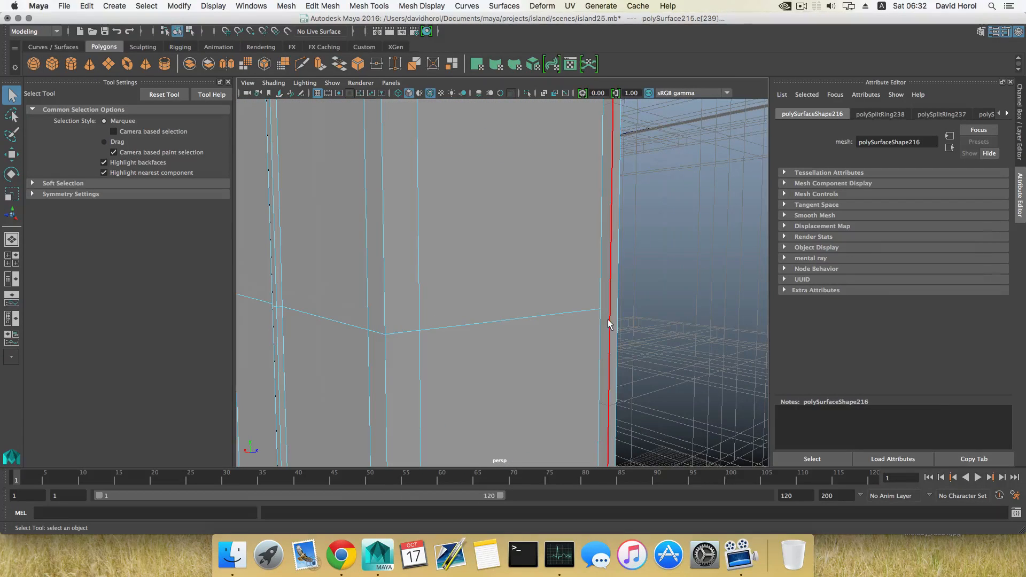
{"action": "left_click", "coordinate": [608, 320]}
{"action": "key", "text": "g"}
{"action": "scroll", "coordinate": [608, 321], "scroll_direction": "down", "scroll_amount": 5}
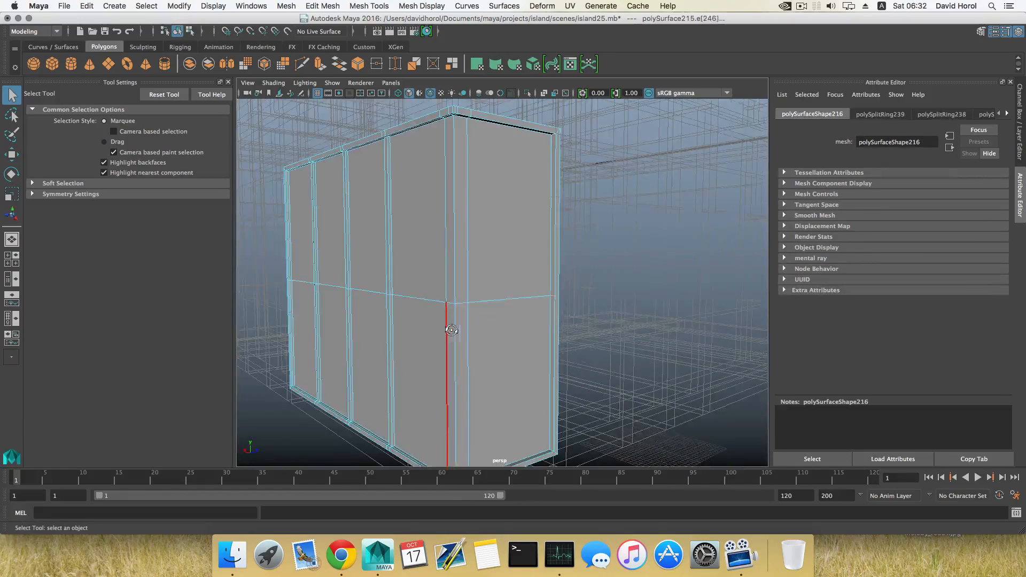
Select the row of vertices along the wall's horizontal mid loop and merge them
{"action": "left_click_drag", "start_coordinate": [364, 329], "coordinate": [444, 284], "text": "alt"}
{"action": "scroll", "coordinate": [445, 284], "scroll_direction": "down", "scroll_amount": 4}
{"action": "right_click_drag", "start_coordinate": [445, 284], "coordinate": [390, 284]}
{"action": "left_click_drag", "start_coordinate": [313, 279], "coordinate": [562, 321]}
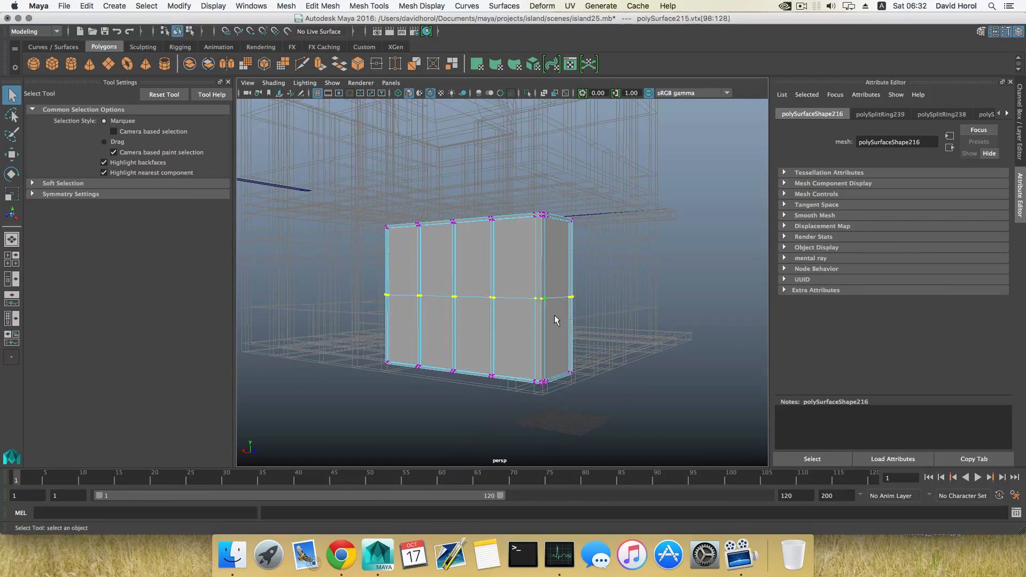
{"action": "left_click_drag", "start_coordinate": [542, 237], "coordinate": [460, 227], "text": "alt"}
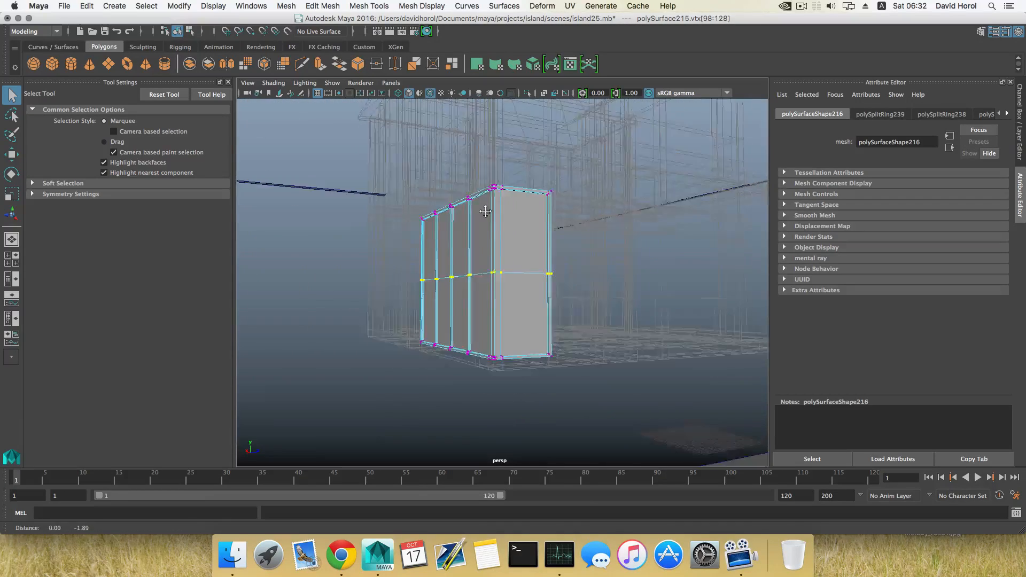
{"action": "scroll", "coordinate": [673, 311], "scroll_direction": "up", "scroll_amount": 6}
{"action": "left_click_drag", "start_coordinate": [612, 279], "coordinate": [583, 304], "text": "alt"}
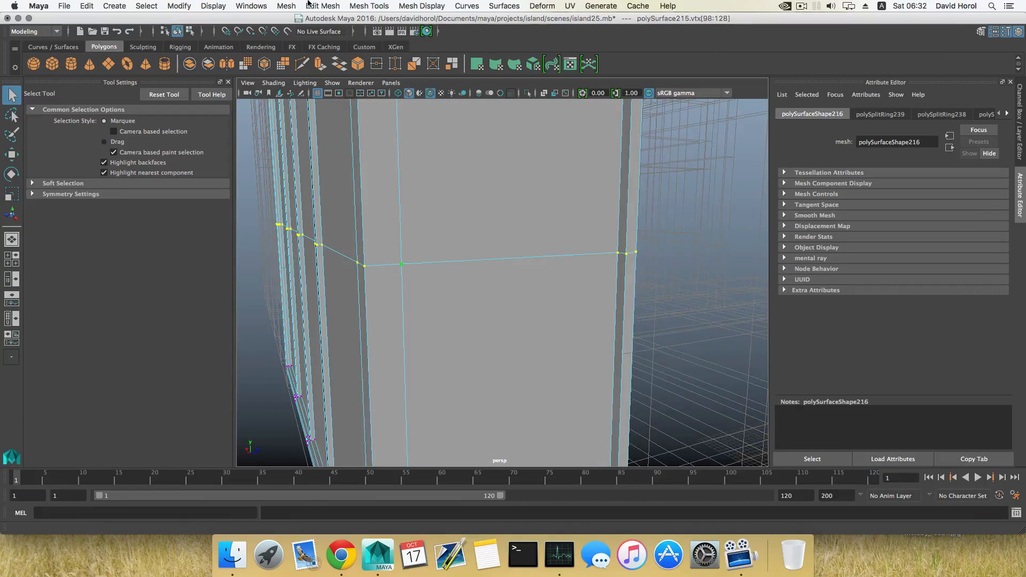
{"action": "left_click", "coordinate": [325, 6]}
{"action": "left_click", "coordinate": [349, 100]}
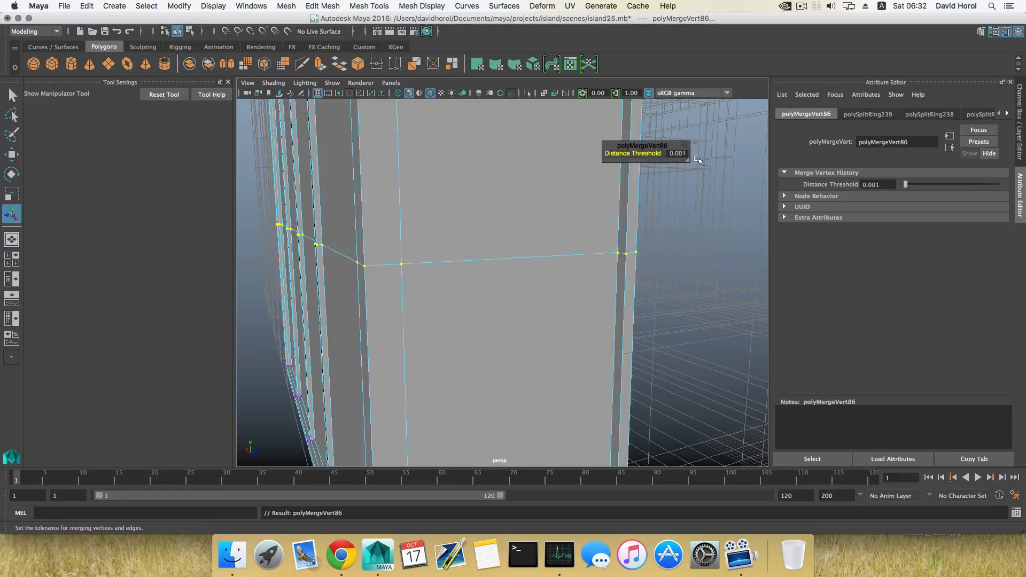
Try larger distance thresholds for the vertex merge, including 0.501 and 0.01, undoing each trial
{"action": "left_click_drag", "start_coordinate": [643, 154], "coordinate": [647, 153]}
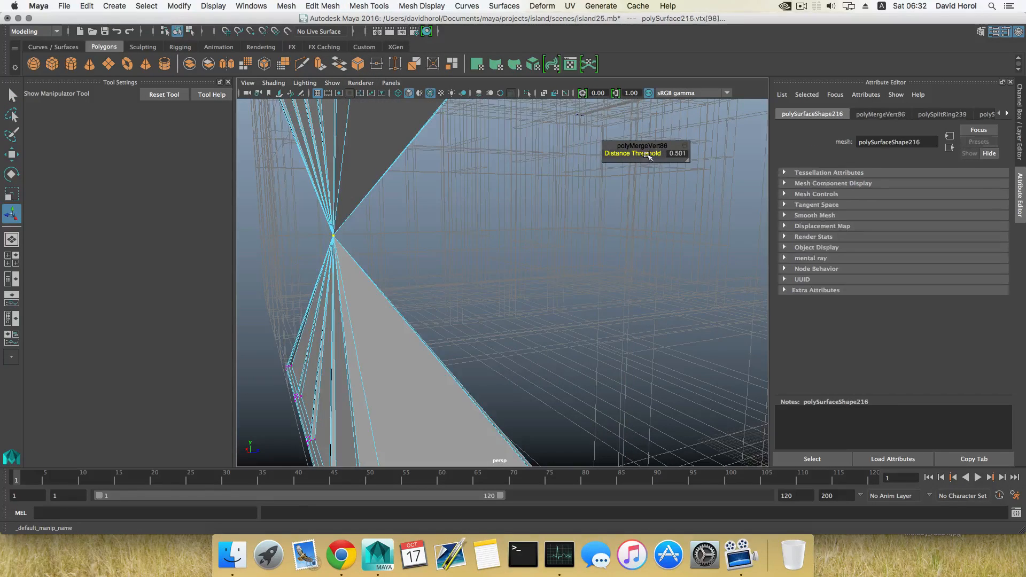
{"action": "key", "text": "super+z"}
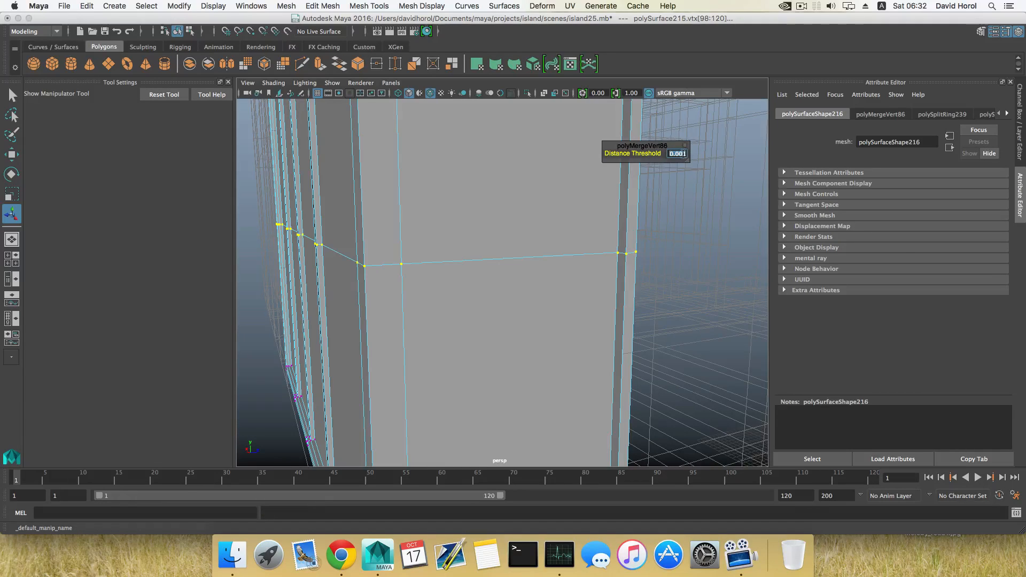
{"action": "key", "text": "Return"}
{"action": "left_click", "coordinate": [678, 154]}
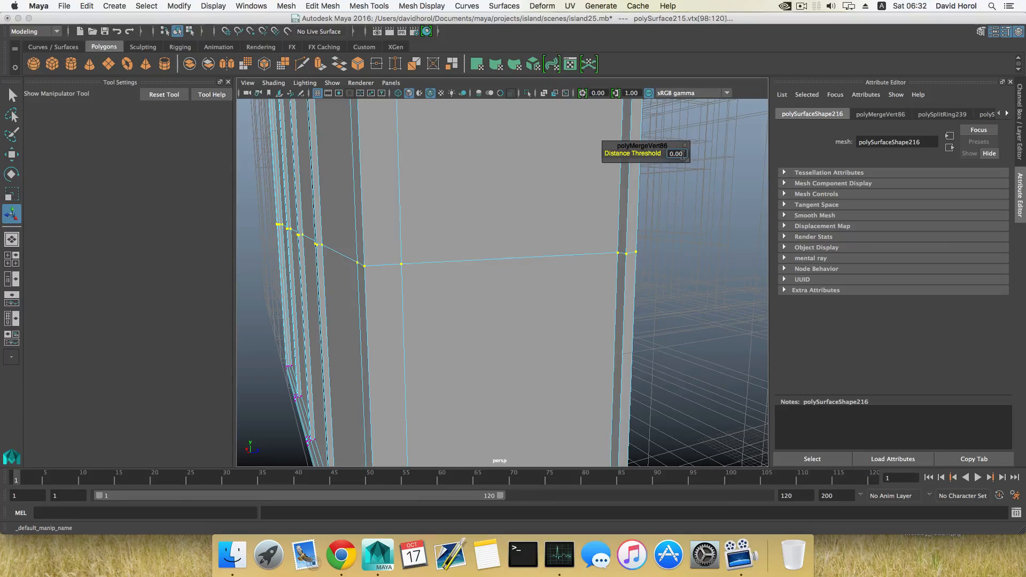
{"action": "key", "text": "Return"}
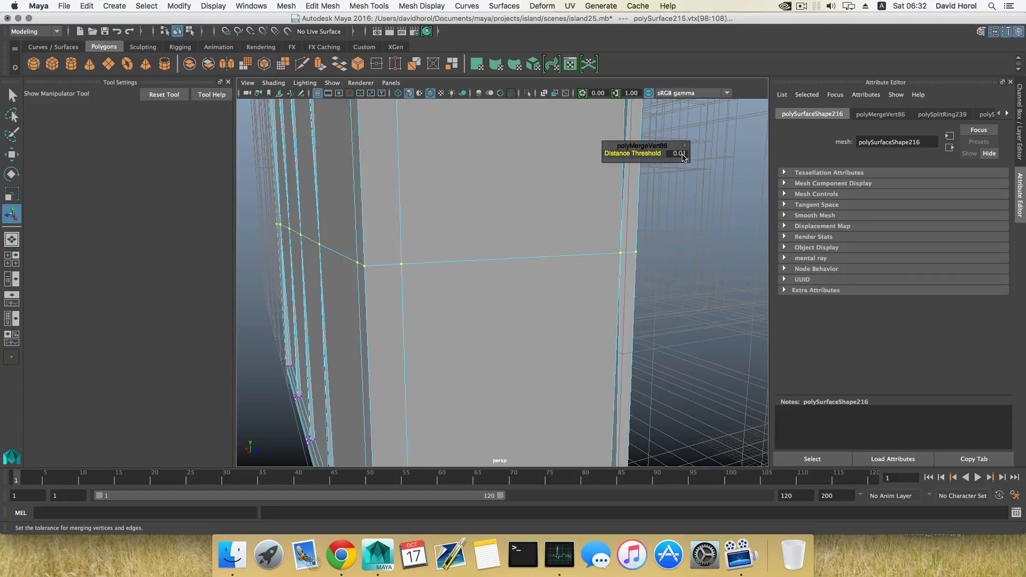
{"action": "scroll", "coordinate": [426, 271], "scroll_direction": "up", "scroll_amount": 6}
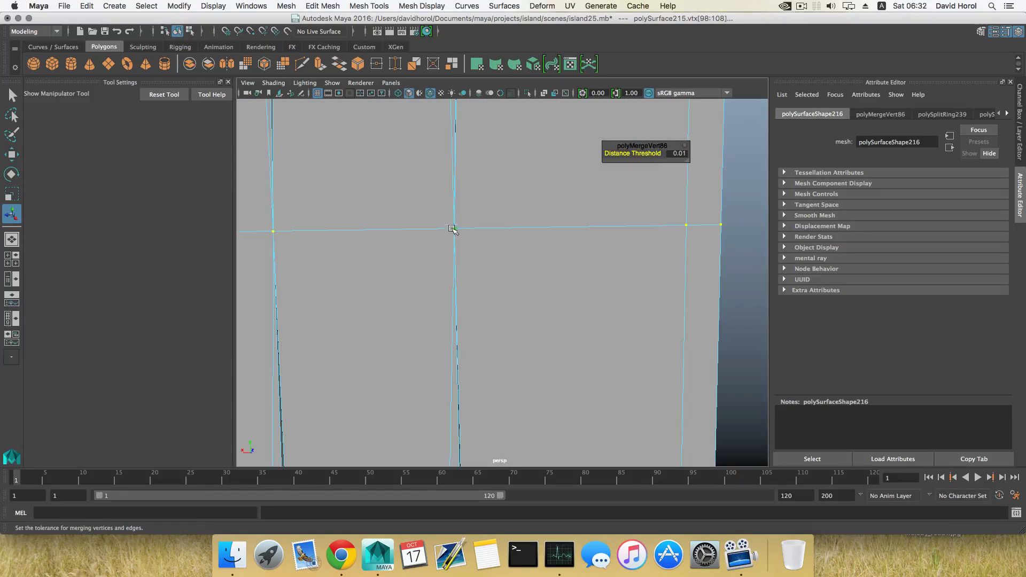
{"action": "key", "text": "z"}
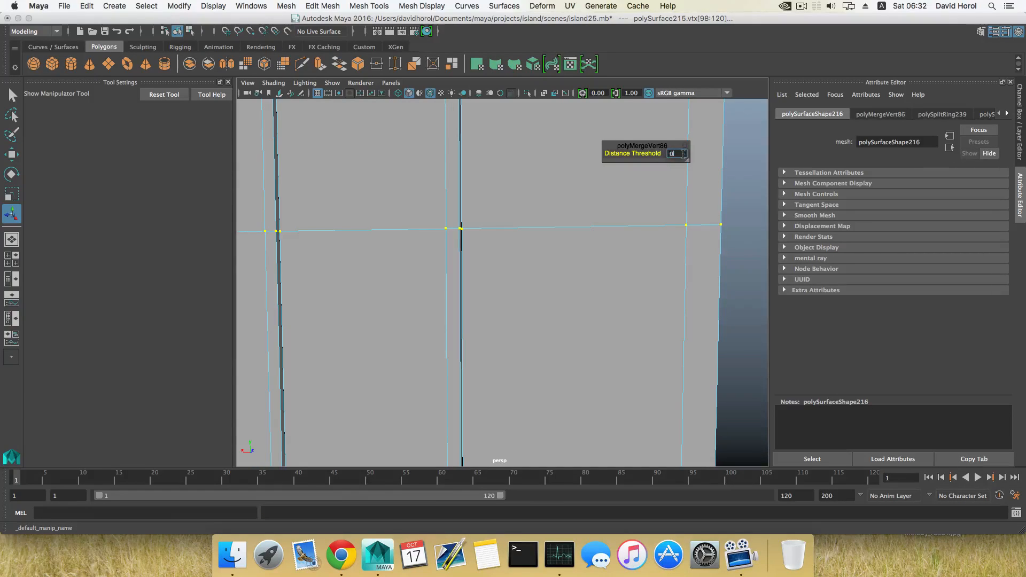
{"action": "key", "text": "Return"}
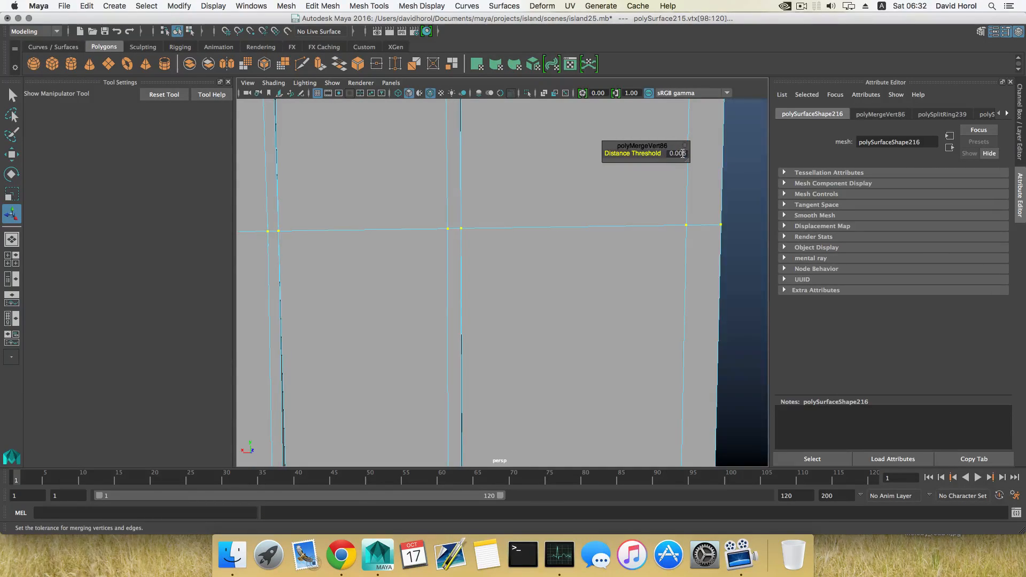
{"action": "key", "text": "z"}
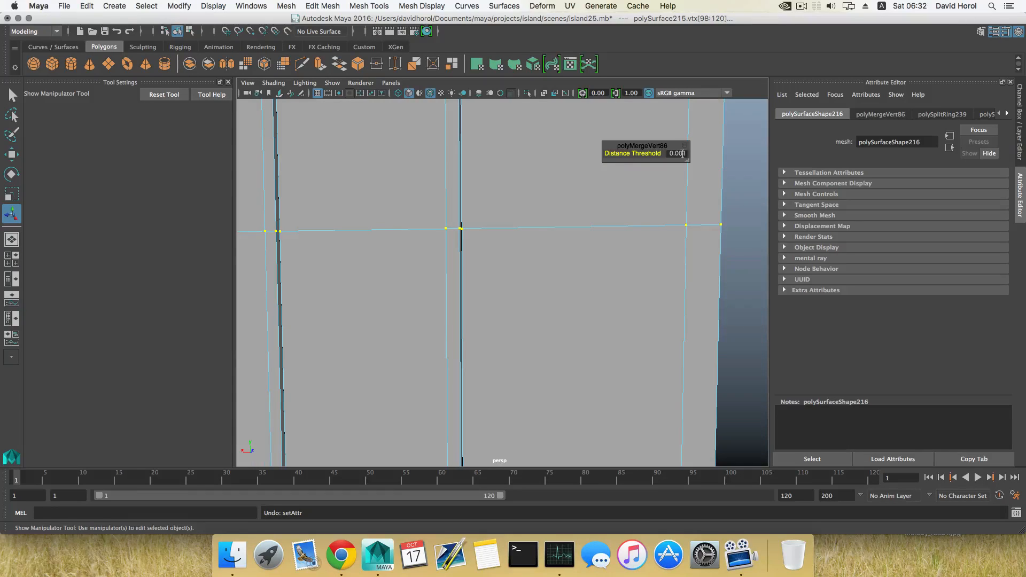
Delete the narrow interior strip faces behind the column at the end of the wall
{"action": "left_click_drag", "start_coordinate": [534, 236], "coordinate": [482, 239], "text": "alt"}
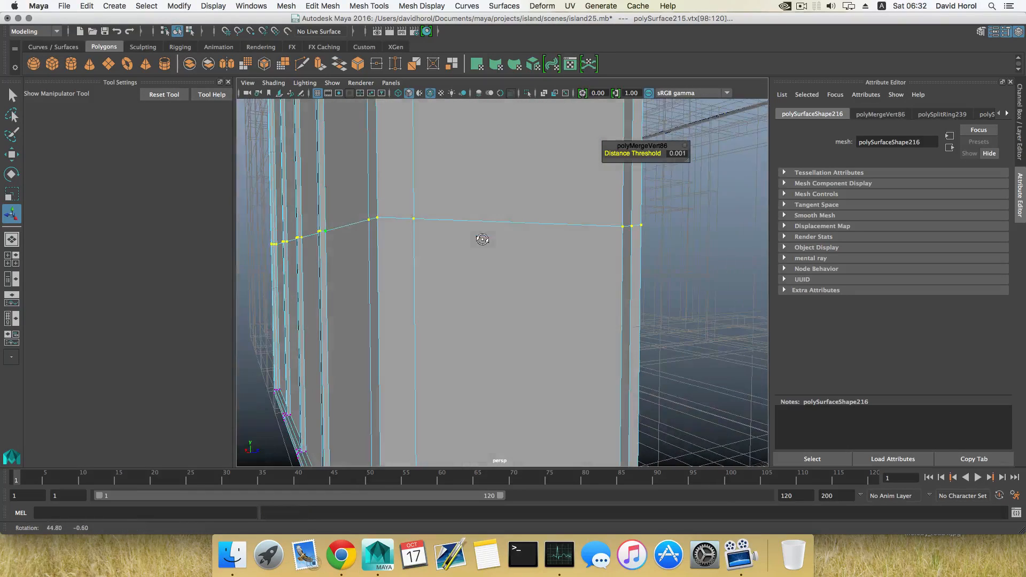
{"action": "key", "text": "F8"}
{"action": "key", "text": "ctrl+b"}
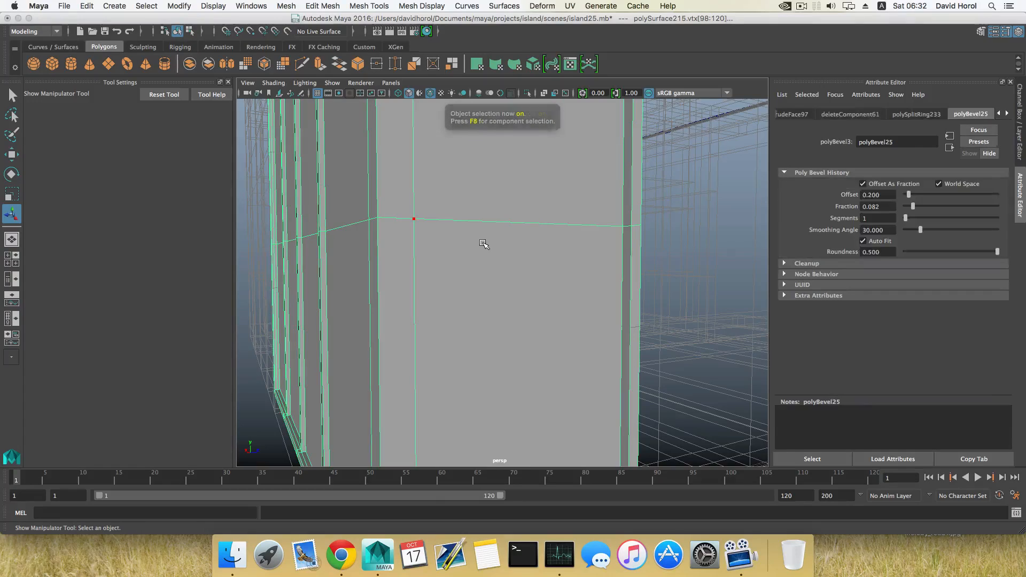
{"action": "left_click_drag", "start_coordinate": [483, 243], "coordinate": [314, 245], "text": "alt"}
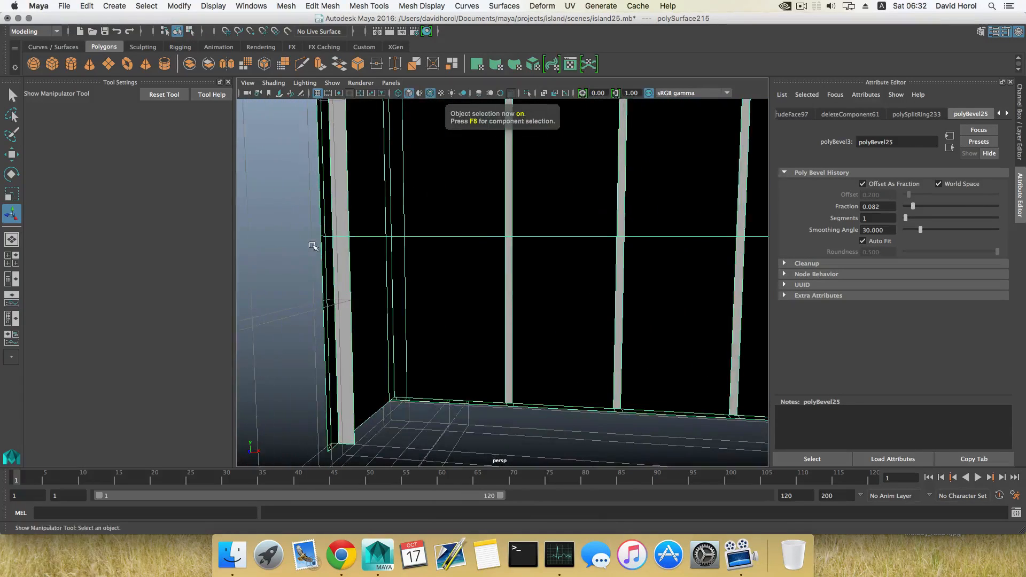
{"action": "middle_click_drag", "start_coordinate": [355, 248], "coordinate": [439, 233], "text": "alt"}
{"action": "right_click", "coordinate": [436, 234]}
{"action": "left_click", "coordinate": [436, 263]}
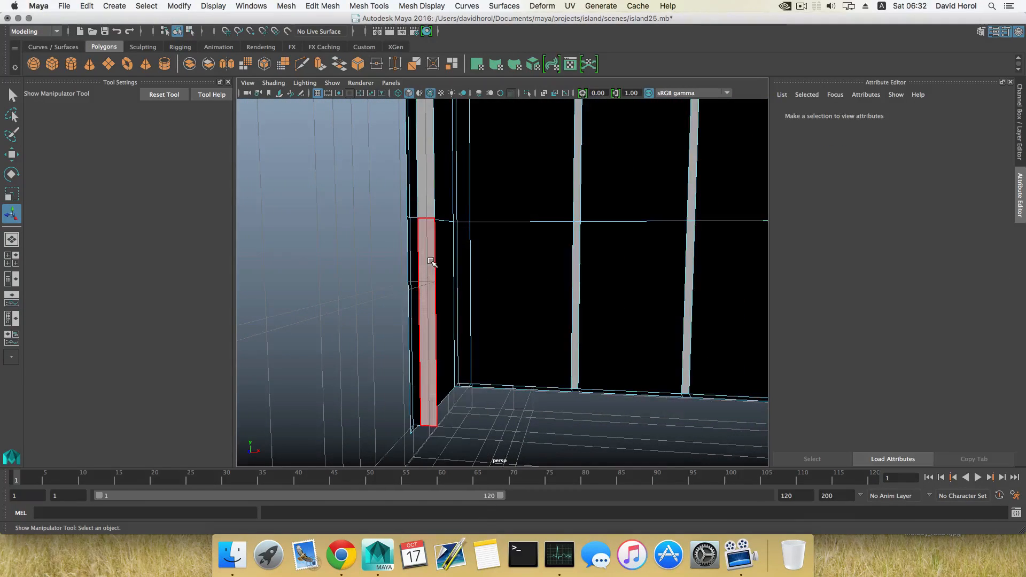
{"action": "left_click_drag", "start_coordinate": [431, 264], "coordinate": [479, 262], "text": "alt"}
{"action": "left_click", "coordinate": [432, 264]}
{"action": "key", "text": "Delete"}
Examine the edges and vertices where the horizontal mid loop meets the wall's vertical divider
{"action": "scroll", "coordinate": [446, 233], "scroll_direction": "down", "scroll_amount": 4}
{"action": "right_click_drag", "start_coordinate": [487, 238], "coordinate": [517, 298]}
{"action": "left_click", "coordinate": [516, 297]}
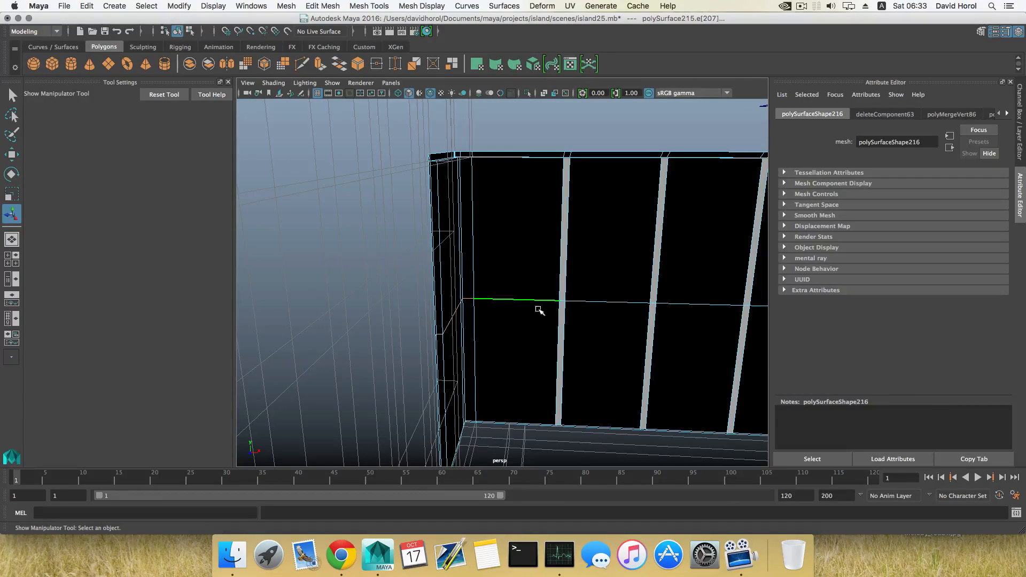
{"action": "left_click_drag", "start_coordinate": [539, 310], "coordinate": [403, 277], "text": "alt"}
{"action": "right_click_drag", "start_coordinate": [362, 272], "coordinate": [453, 306], "text": "alt"}
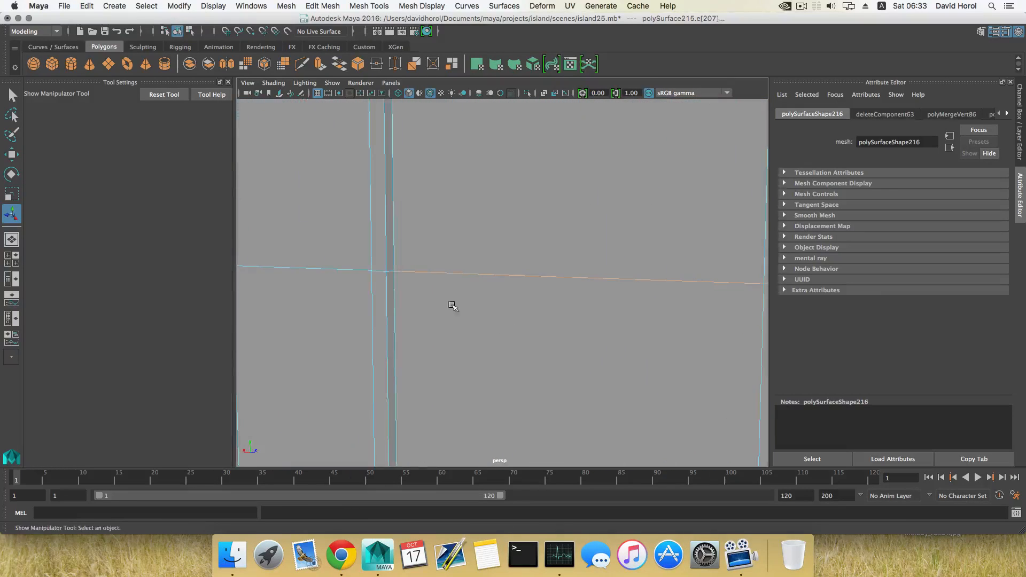
{"action": "left_click", "coordinate": [411, 285]}
{"action": "key", "text": "F8"}
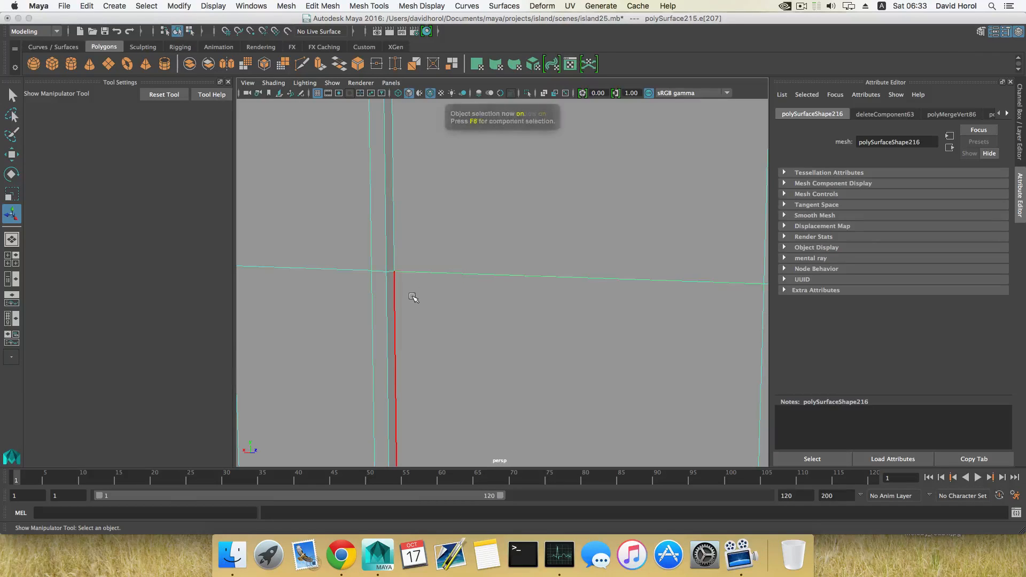
{"action": "right_click", "coordinate": [403, 274]}
{"action": "left_click", "coordinate": [366, 273]}
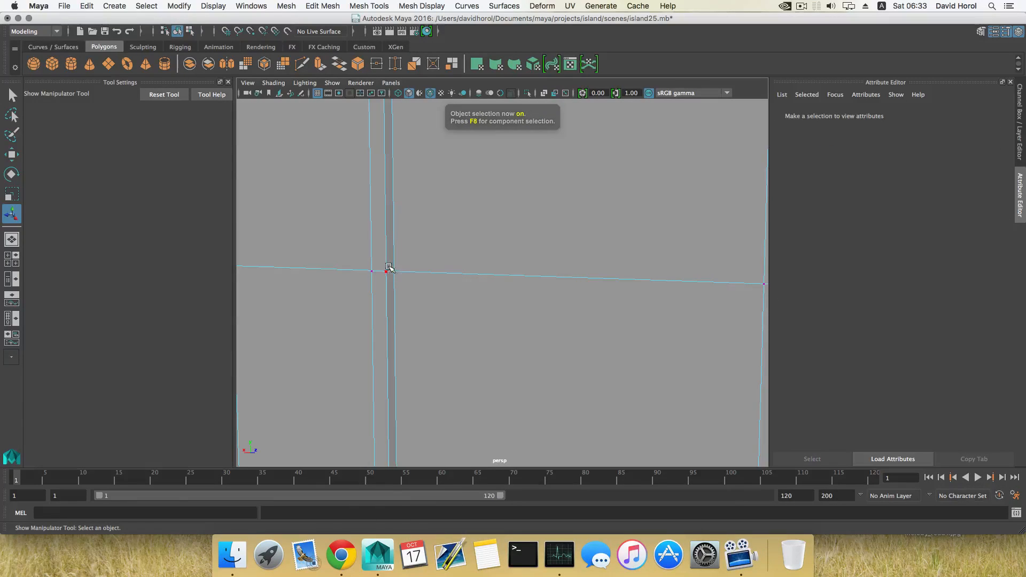
{"action": "left_click_drag", "start_coordinate": [398, 275], "coordinate": [305, 335]}
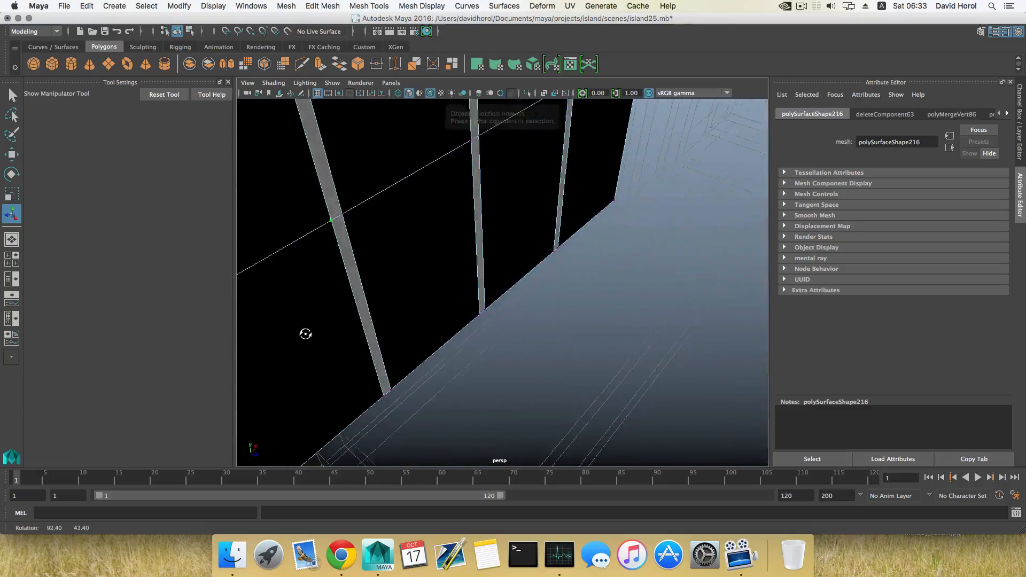
{"action": "middle_click_drag", "start_coordinate": [365, 332], "coordinate": [400, 357], "text": "alt"}
{"action": "left_click_drag", "start_coordinate": [400, 357], "coordinate": [430, 251], "text": "alt"}
Select the upper and lower interior strip faces behind the three vertical dividers and delete them
{"action": "right_click_drag", "start_coordinate": [432, 251], "coordinate": [431, 279]}
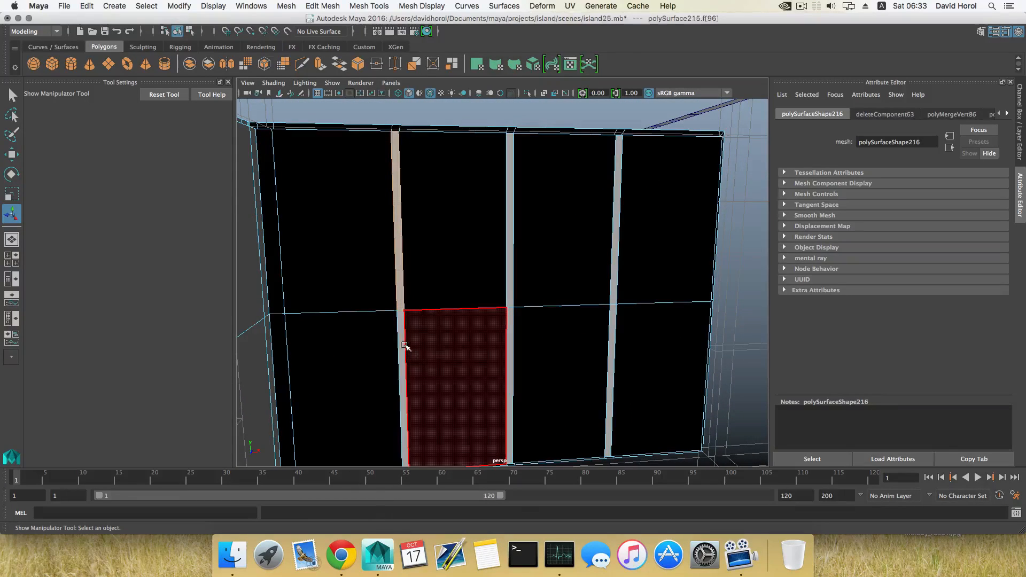
{"action": "left_click", "coordinate": [490, 266]}
{"action": "left_click", "coordinate": [509, 249], "text": "shift"}
{"action": "left_click", "coordinate": [509, 328], "text": "shift"}
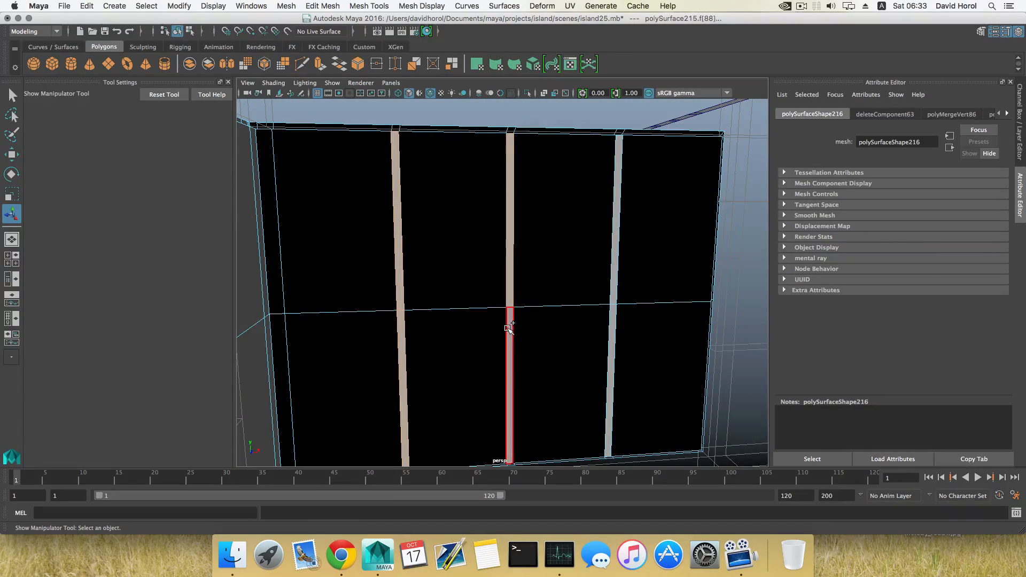
{"action": "left_click", "coordinate": [615, 257], "text": "shift"}
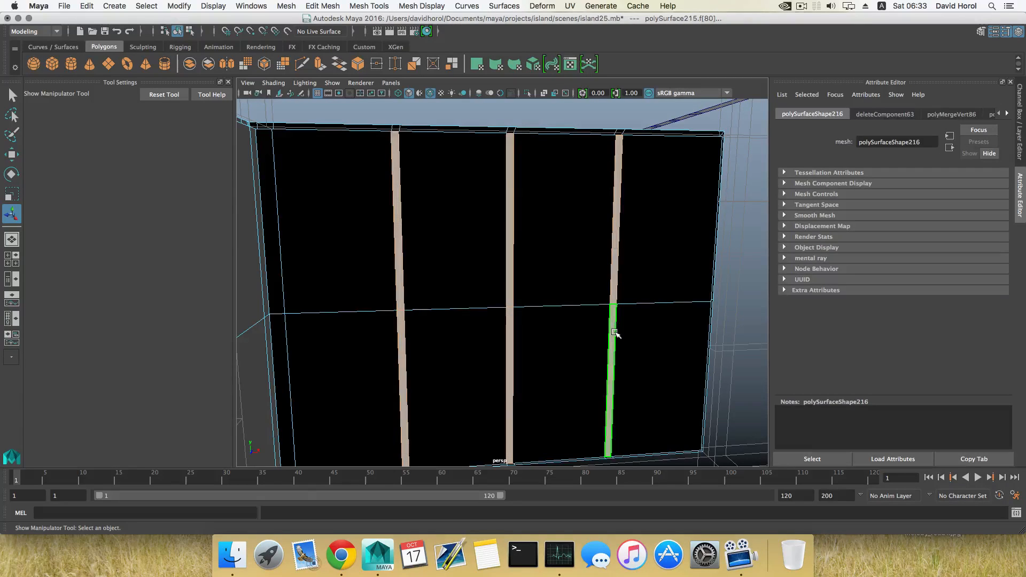
{"action": "key", "text": "Delete"}
{"action": "scroll", "coordinate": [560, 341], "scroll_direction": "down", "scroll_amount": 5}
{"action": "left_click_drag", "start_coordinate": [560, 341], "coordinate": [678, 342], "text": "alt"}
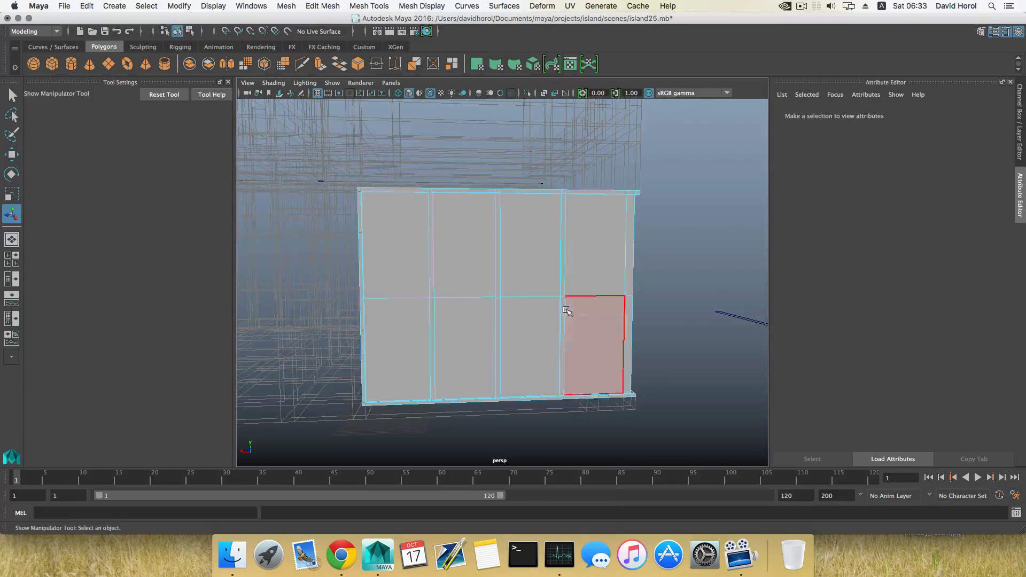
Delete the small leftover faces inside the wall where the dividers cross the horizontal mid loop
{"action": "right_click_drag", "start_coordinate": [556, 278], "coordinate": [557, 239]}
{"action": "left_click", "coordinate": [539, 299]}
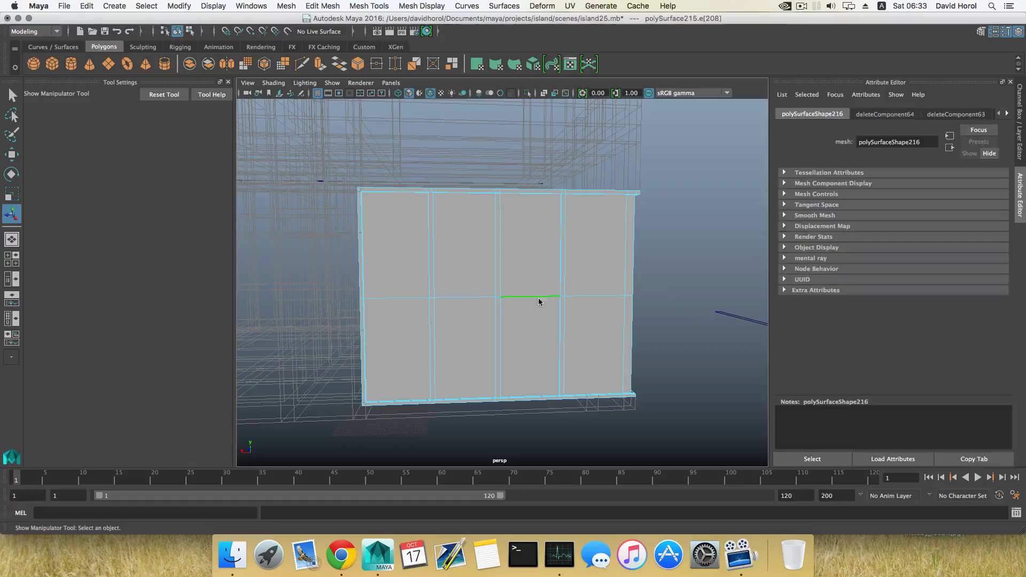
{"action": "left_click_drag", "start_coordinate": [553, 319], "coordinate": [368, 346], "text": "alt"}
{"action": "right_click_drag", "start_coordinate": [468, 352], "coordinate": [515, 410], "text": "alt"}
{"action": "left_click_drag", "start_coordinate": [515, 409], "coordinate": [464, 392], "text": "alt"}
{"action": "mouse_move", "coordinate": [502, 401]}
{"action": "left_mouse_down", "text": "alt"}
{"action": "mouse_move", "coordinate": [497, 371]}
{"action": "mouse_move", "coordinate": [488, 393]}
{"action": "left_mouse_up", "text": "alt"}
{"action": "middle_click_drag", "start_coordinate": [487, 392], "coordinate": [479, 329], "text": "alt"}
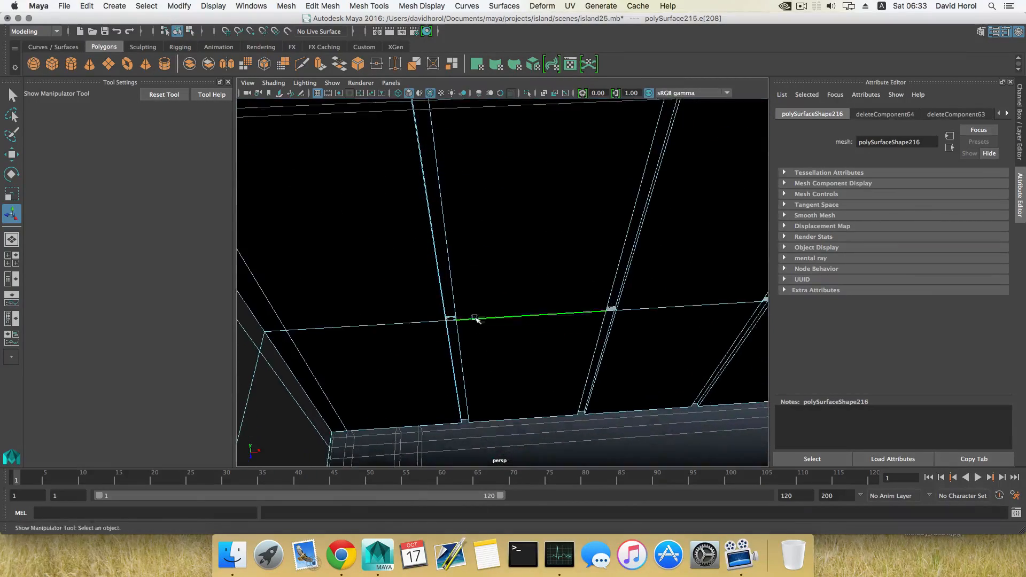
{"action": "right_click_drag", "start_coordinate": [474, 273], "coordinate": [474, 301]}
{"action": "left_click", "coordinate": [454, 320]}
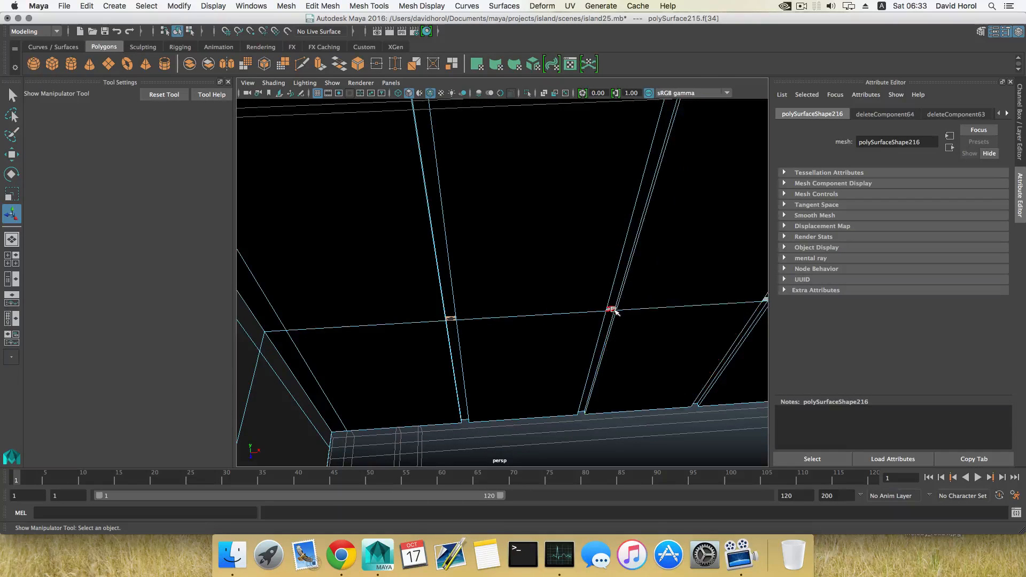
{"action": "middle_click_drag", "start_coordinate": [635, 324], "coordinate": [446, 353], "text": "alt"}
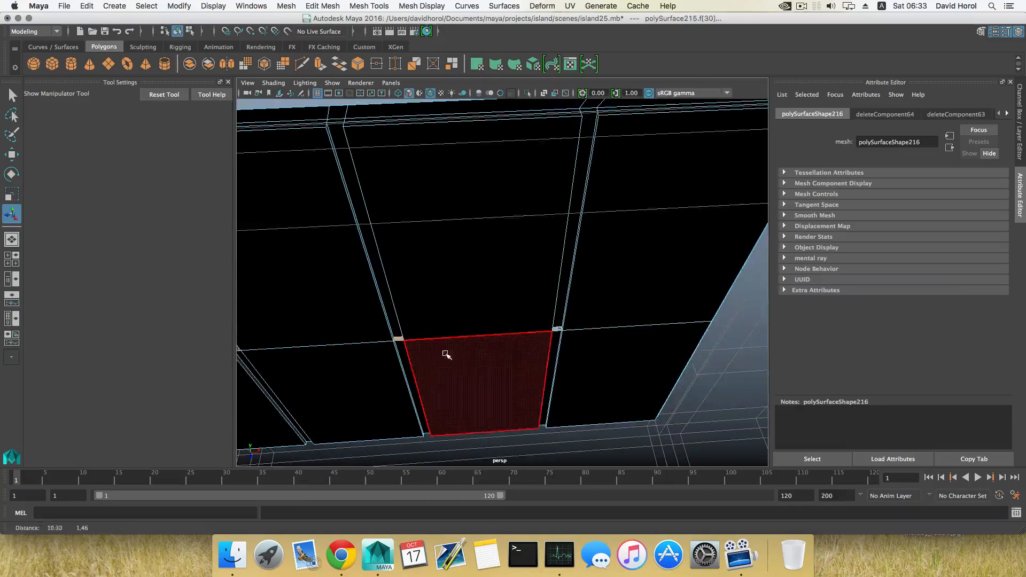
{"action": "left_click", "coordinate": [564, 351]}
{"action": "left_click_drag", "start_coordinate": [564, 351], "coordinate": [539, 356], "text": "alt"}
{"action": "left_click", "coordinate": [539, 356]}
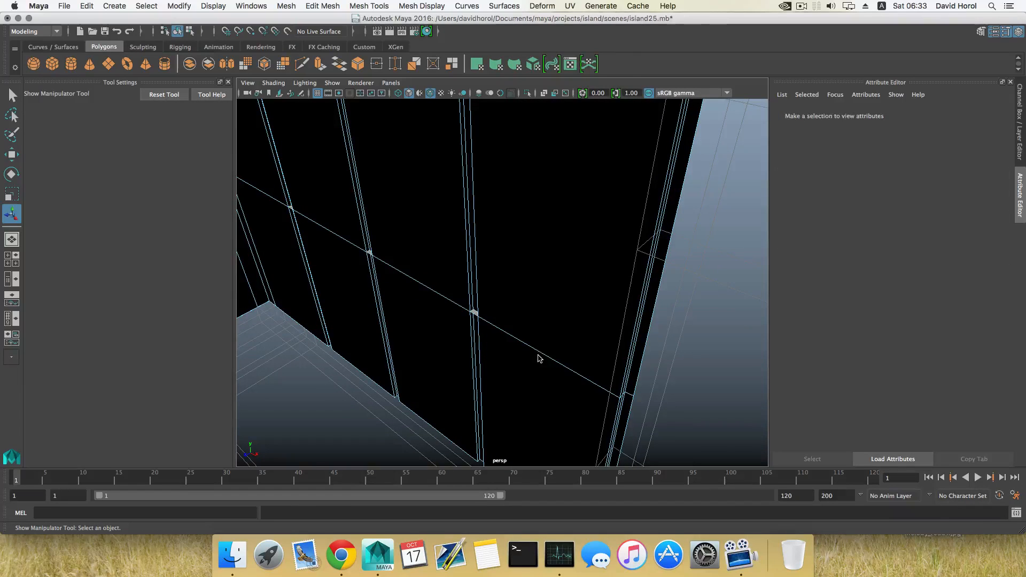
Select the remaining small interior faces where the horizontal mid loop passes behind the dividers and delete them
{"action": "left_click", "coordinate": [475, 313]}
{"action": "left_click_drag", "start_coordinate": [477, 324], "coordinate": [536, 351], "text": "alt"}
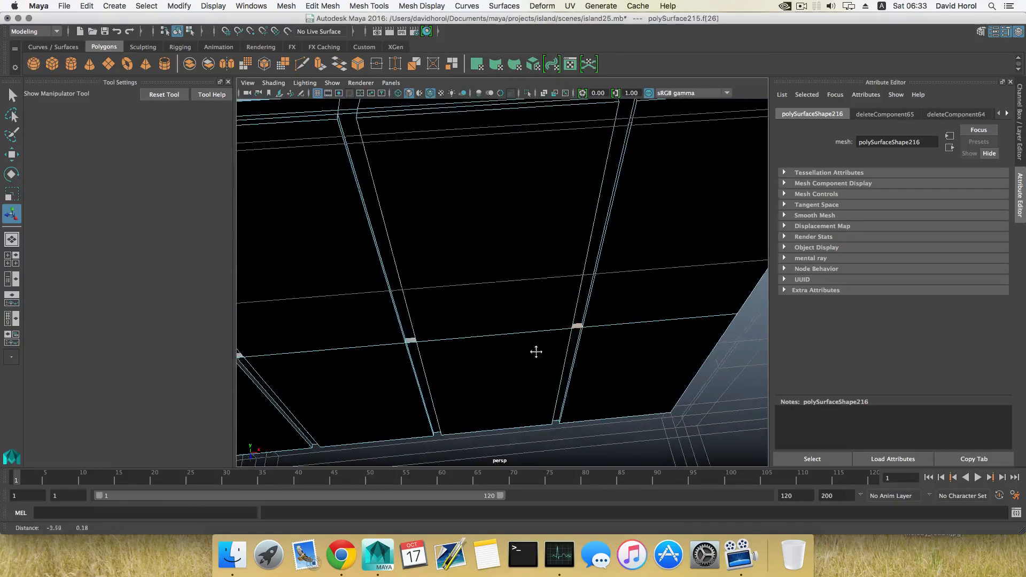
{"action": "left_click", "coordinate": [413, 344], "text": "shift"}
{"action": "middle_click_drag", "start_coordinate": [430, 357], "coordinate": [620, 346], "text": "alt"}
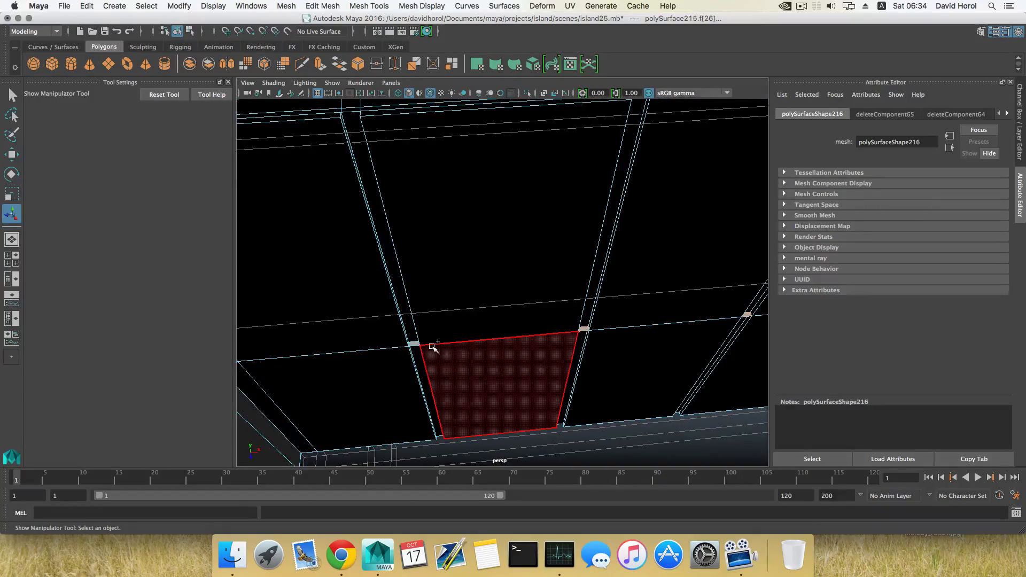
{"action": "left_click", "coordinate": [415, 345], "text": "shift"}
{"action": "left_click_drag", "start_coordinate": [497, 364], "coordinate": [469, 386], "text": "alt"}
{"action": "key", "text": "Delete"}
{"action": "scroll", "coordinate": [553, 386], "scroll_direction": "down", "scroll_amount": 6}
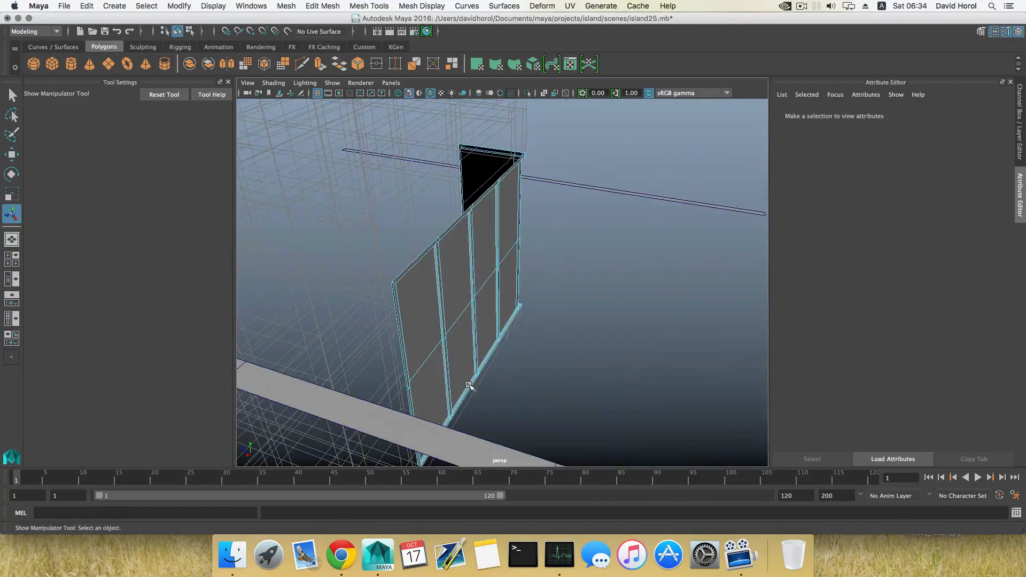
Select all vertices along the panelled wall's horizontal mid loop and merge them
{"action": "key", "text": "F8"}
{"action": "left_click", "coordinate": [474, 331]}
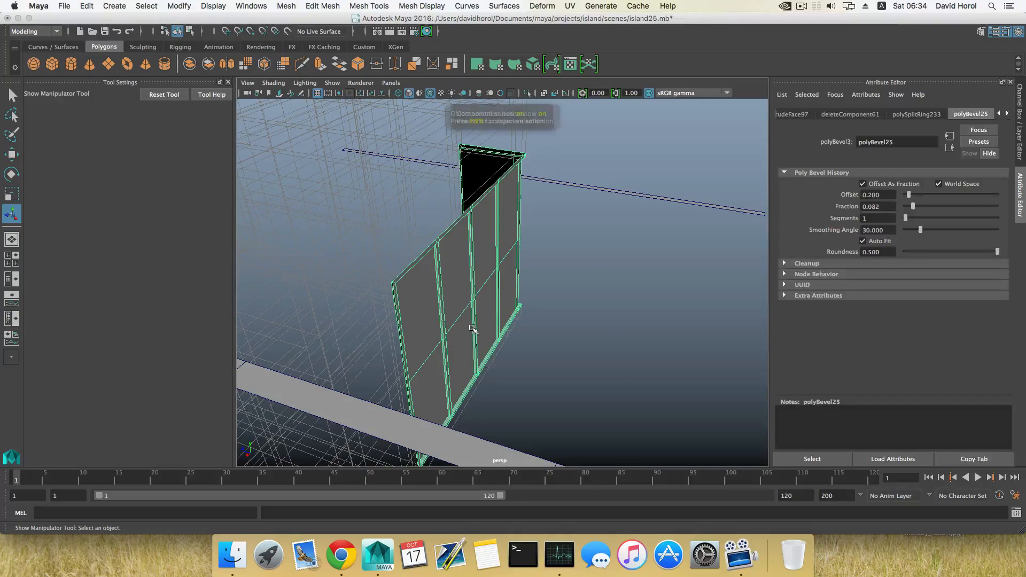
{"action": "left_click_drag", "start_coordinate": [481, 339], "coordinate": [402, 317], "text": "alt"}
{"action": "right_click_drag", "start_coordinate": [484, 272], "coordinate": [432, 274]}
{"action": "left_click_drag", "start_coordinate": [470, 325], "coordinate": [430, 329], "text": "alt"}
{"action": "left_click_drag", "start_coordinate": [343, 271], "coordinate": [641, 320]}
{"action": "left_click_drag", "start_coordinate": [642, 321], "coordinate": [601, 334], "text": "alt"}
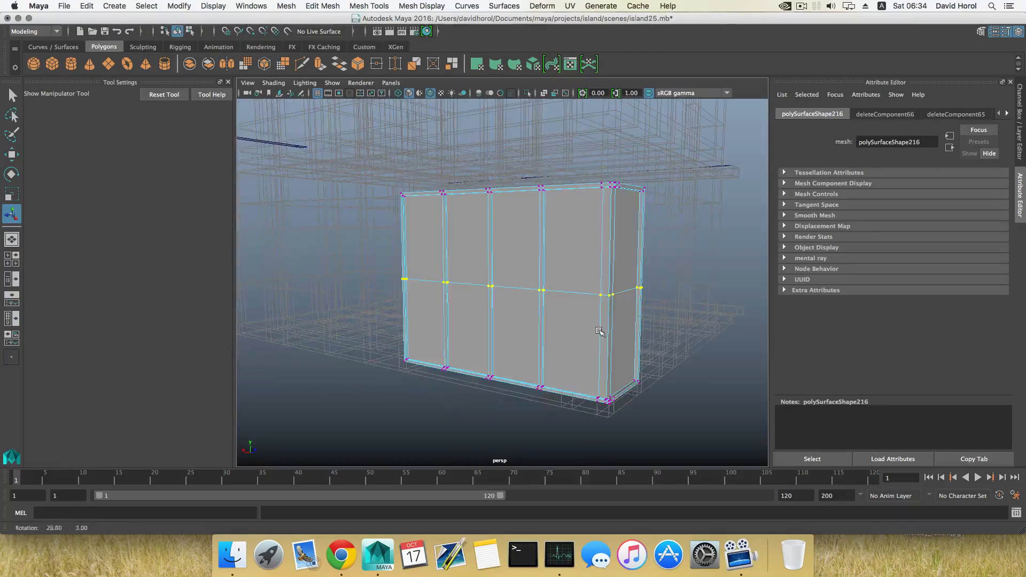
{"action": "left_click", "coordinate": [322, 6]}
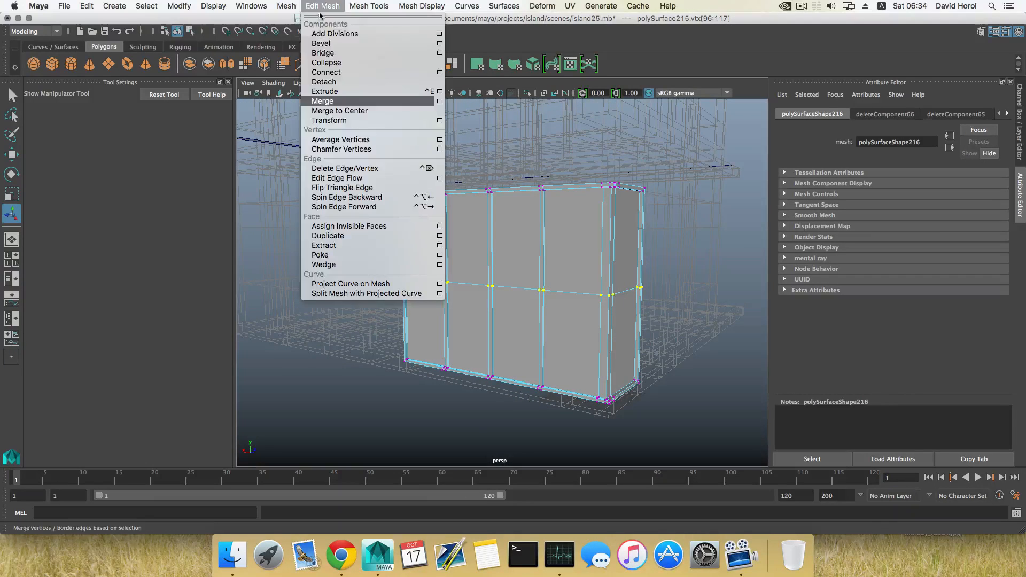
{"action": "left_click", "coordinate": [353, 103]}
{"action": "key", "text": "F8"}
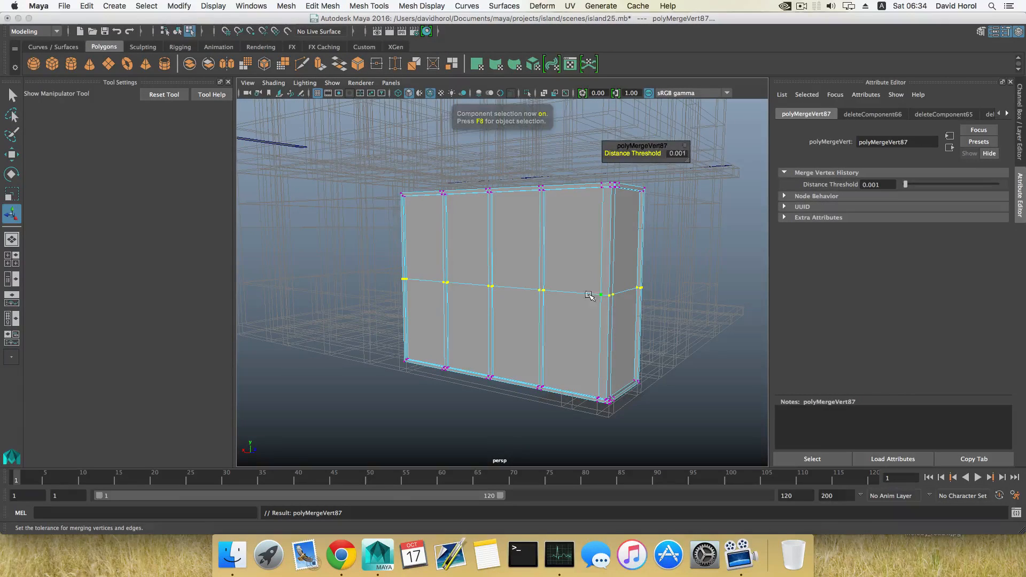
Reselect the vertices along the wall's horizontal mid loop to check the merge
{"action": "right_click_drag", "start_coordinate": [582, 271], "coordinate": [521, 275]}
{"action": "left_click_drag", "start_coordinate": [386, 284], "coordinate": [439, 284], "text": "alt"}
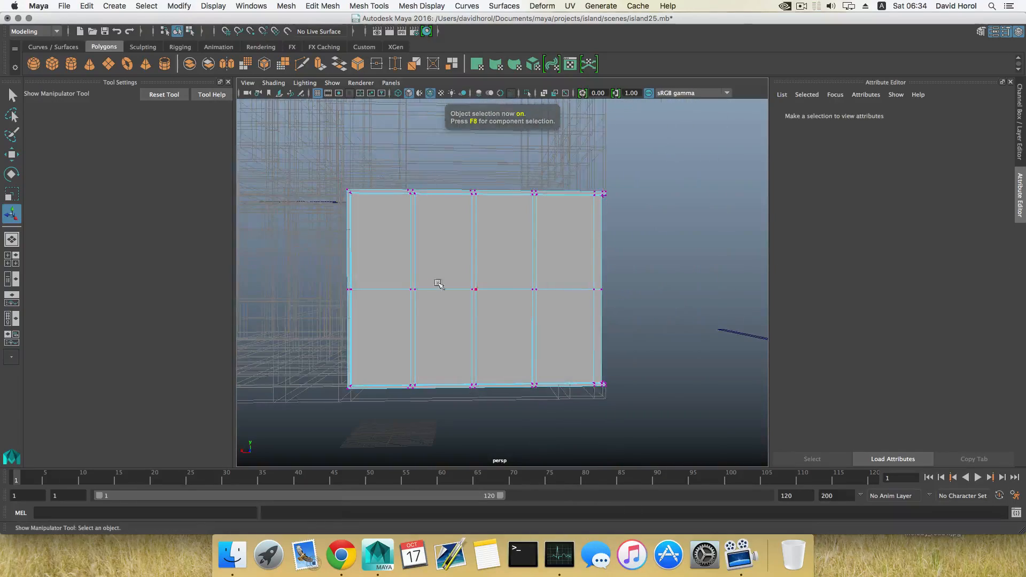
{"action": "left_click_drag", "start_coordinate": [656, 296], "coordinate": [656, 296]}
{"action": "left_click_drag", "start_coordinate": [656, 295], "coordinate": [587, 312], "text": "alt"}
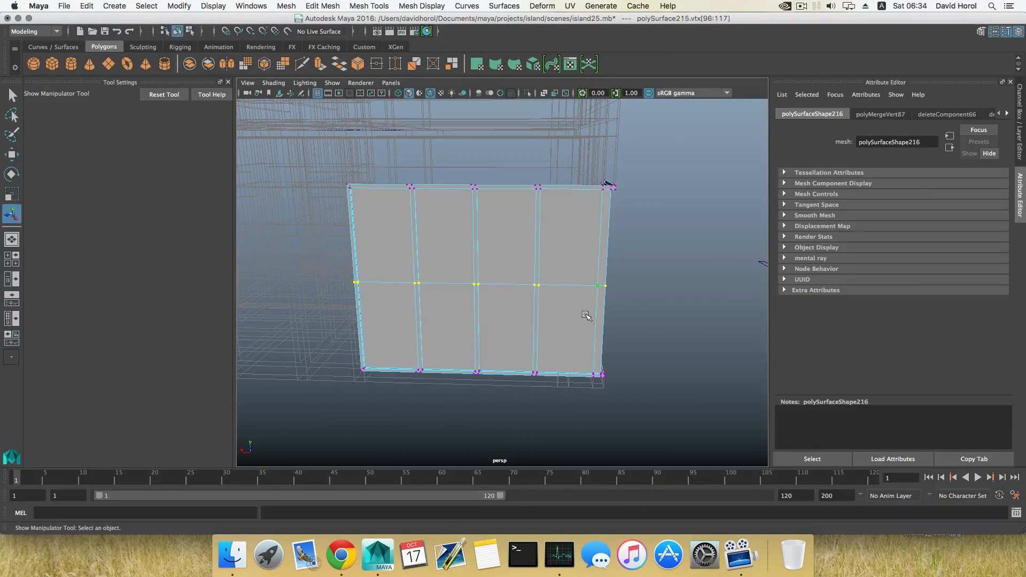
Select the complete horizontal mid edge loop of the panelled wall and delete it
{"action": "right_click_drag", "start_coordinate": [570, 275], "coordinate": [567, 241]}
{"action": "double_click", "coordinate": [567, 286]}
{"action": "left_click_drag", "start_coordinate": [566, 287], "coordinate": [529, 289], "text": "alt"}
{"action": "right_click_drag", "start_coordinate": [528, 289], "coordinate": [534, 289], "text": "shift"}
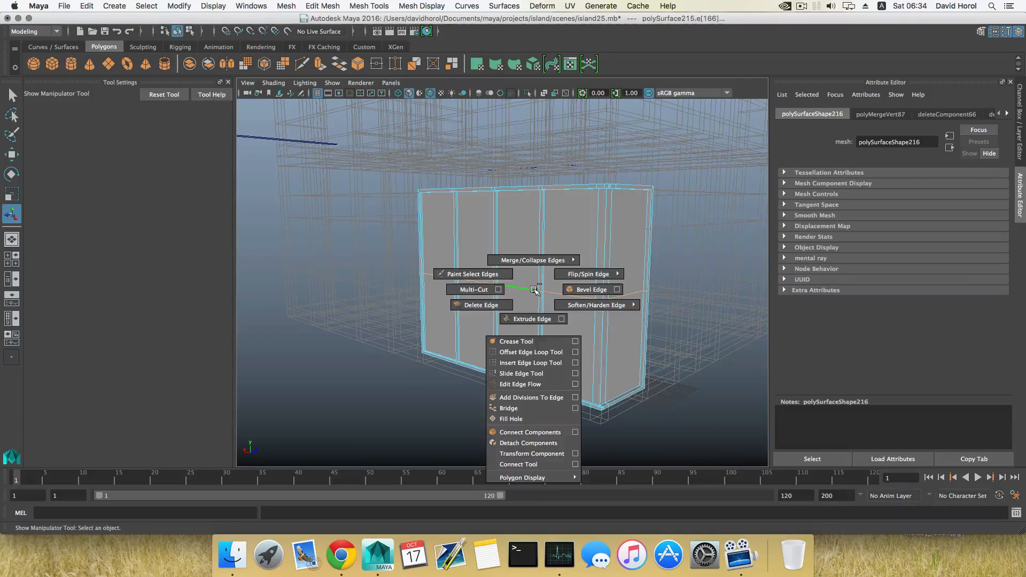
{"action": "right_click_drag", "start_coordinate": [480, 309], "coordinate": [477, 308], "text": "shift"}
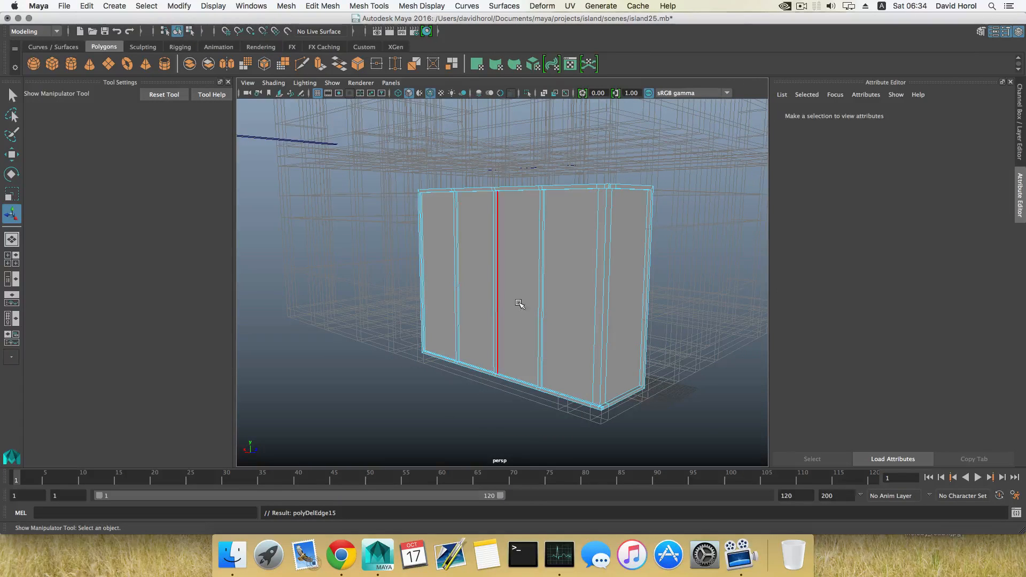
Return to object selection and examine the cleaned-up panelled wall from the front, corner and outside of the house
{"action": "key", "text": "F8"}
{"action": "key", "text": "F8"}
{"action": "left_click_drag", "start_coordinate": [523, 303], "coordinate": [506, 341], "text": "alt"}
{"action": "scroll", "coordinate": [475, 307], "scroll_direction": "up", "scroll_amount": 5}
{"action": "middle_click_drag", "start_coordinate": [506, 342], "coordinate": [496, 332], "text": "alt"}
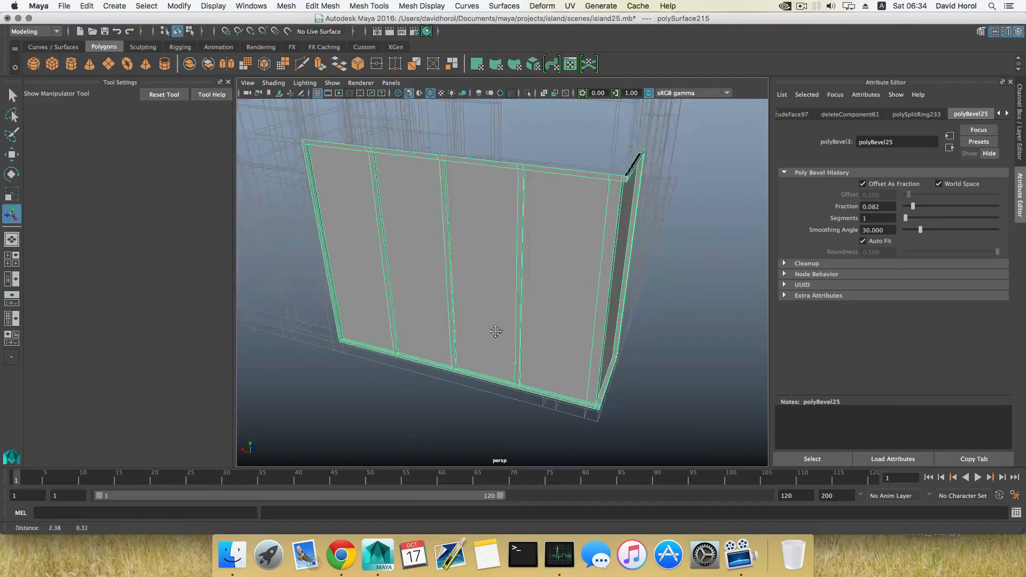
{"action": "left_click_drag", "start_coordinate": [496, 332], "coordinate": [470, 316], "text": "alt"}
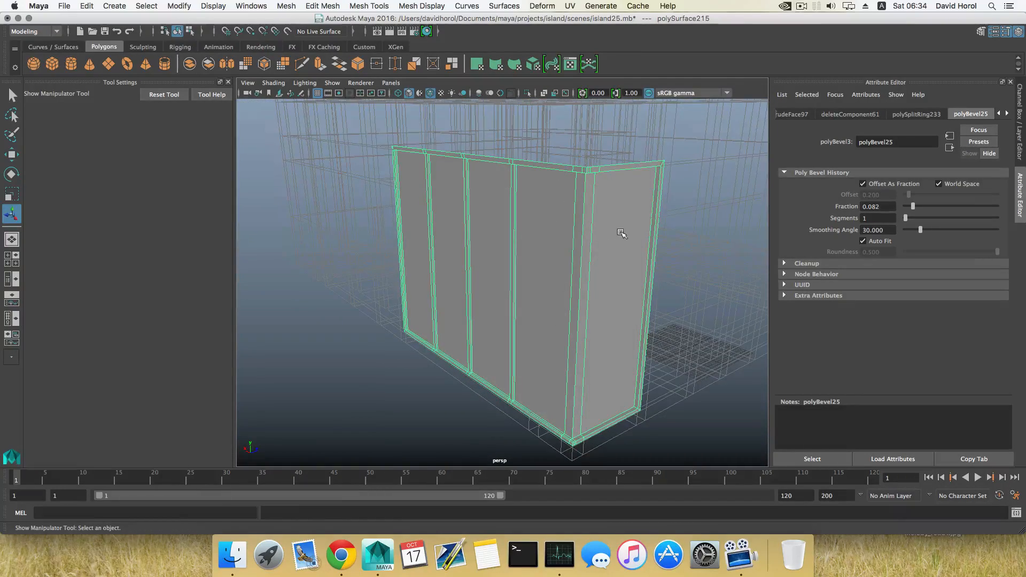
{"action": "left_click_drag", "start_coordinate": [533, 279], "coordinate": [458, 303], "text": "alt"}
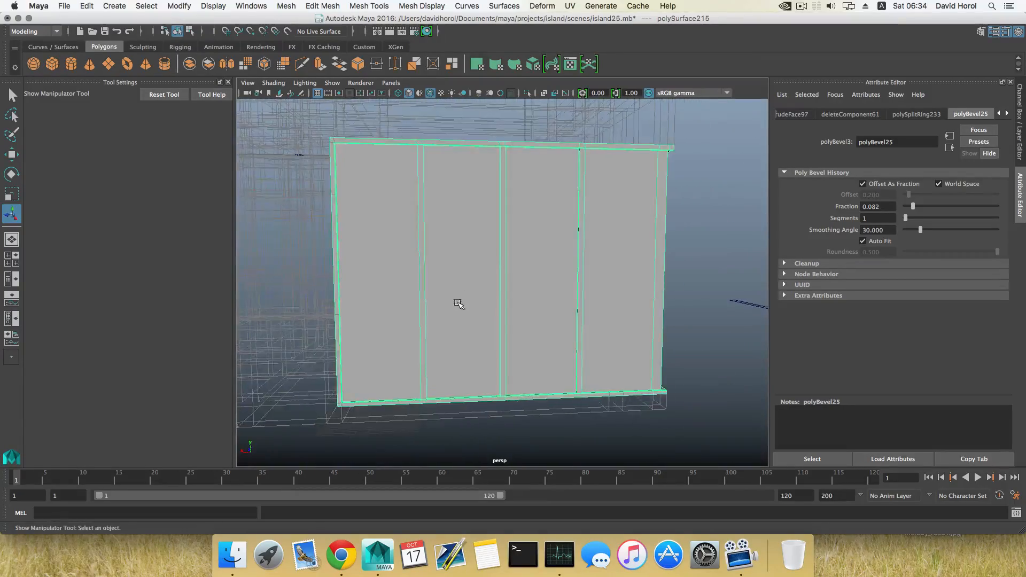
{"action": "scroll", "coordinate": [459, 303], "scroll_direction": "down", "scroll_amount": 3}
{"action": "middle_click_drag", "start_coordinate": [461, 302], "coordinate": [491, 324], "text": "alt"}
{"action": "left_click_drag", "start_coordinate": [491, 325], "coordinate": [571, 380], "text": "alt"}
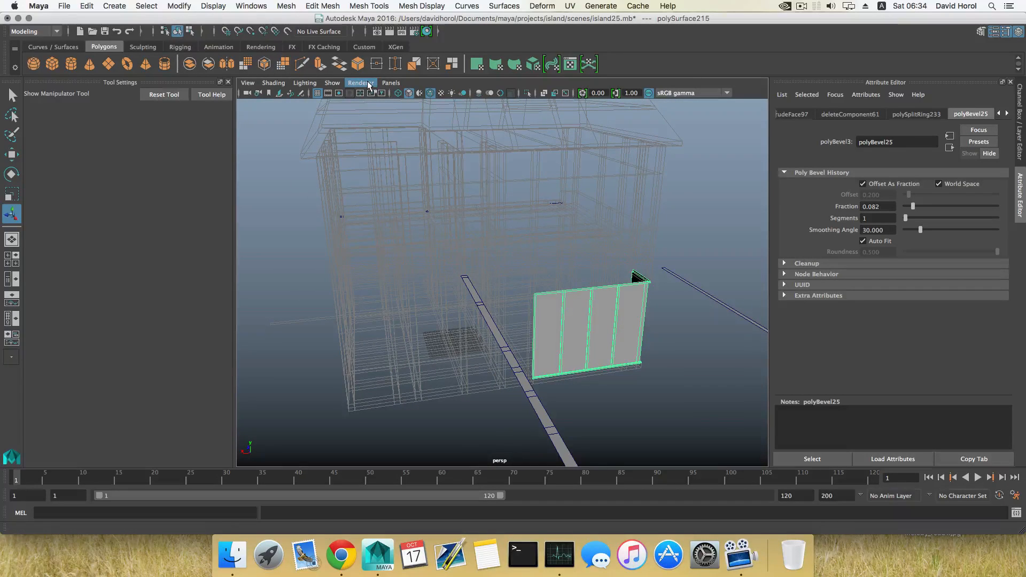
Show the layer editor and set layer6 to normal display so the house mesh is shaded and selectable
{"action": "left_click", "coordinate": [1018, 32]}
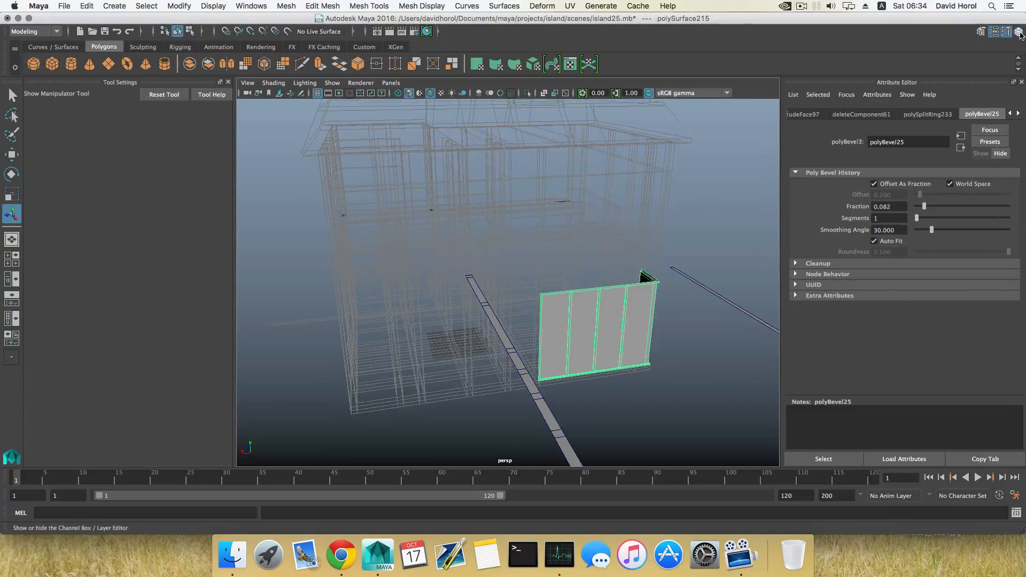
{"action": "left_click", "coordinate": [1020, 33]}
{"action": "left_click", "coordinate": [928, 403]}
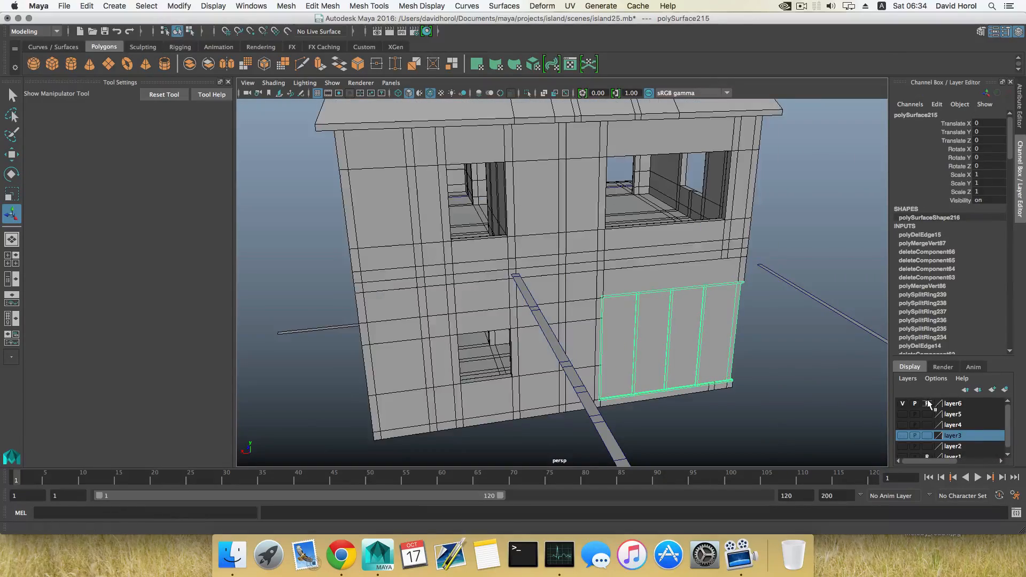
{"action": "mouse_move", "coordinate": [661, 317]}
{"action": "left_mouse_down", "text": "alt"}
{"action": "mouse_move", "coordinate": [606, 343]}
{"action": "mouse_move", "coordinate": [703, 348]}
{"action": "mouse_move", "coordinate": [727, 365]}
{"action": "mouse_move", "coordinate": [668, 299]}
{"action": "left_mouse_up", "text": "alt"}
{"action": "right_click_drag", "start_coordinate": [657, 272], "coordinate": [652, 307]}
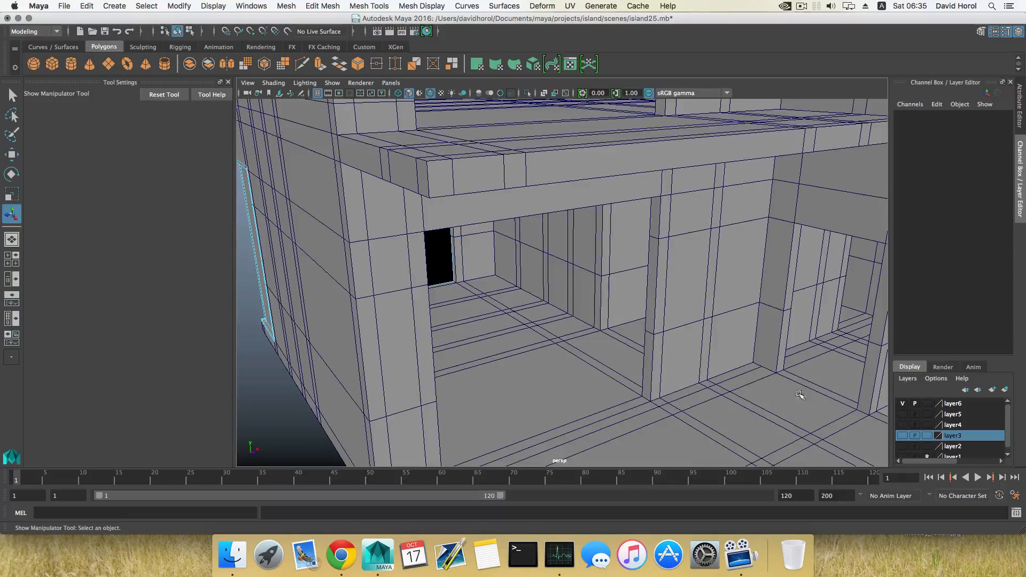
{"action": "right_click_drag", "start_coordinate": [692, 341], "coordinate": [693, 275]}
{"action": "left_click", "coordinate": [926, 405]}
{"action": "left_click", "coordinate": [928, 405]}
Select the jamb and lintel faces lining the ground-floor opening and try to split them off the house mesh as a separate piece
{"action": "right_click_drag", "start_coordinate": [663, 353], "coordinate": [663, 301]}
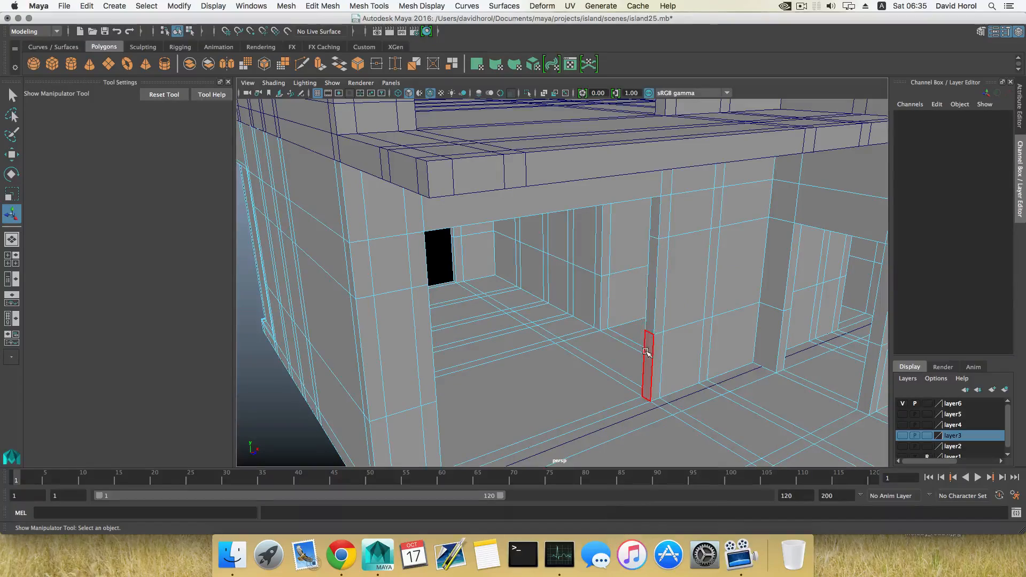
{"action": "left_click", "coordinate": [648, 368]}
{"action": "left_click", "coordinate": [653, 320]}
{"action": "left_click", "coordinate": [646, 355], "text": "shift"}
{"action": "key", "text": "f"}
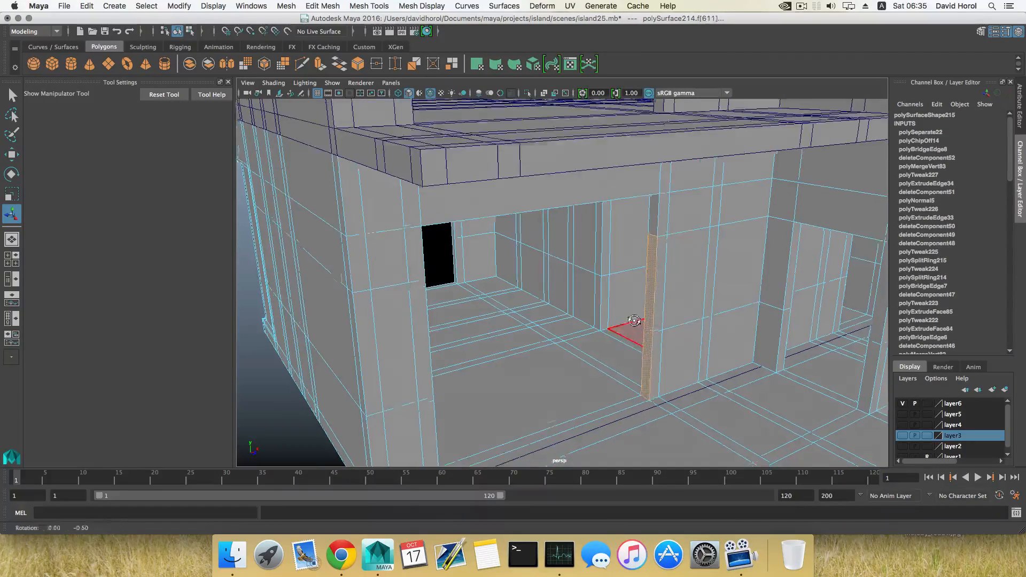
{"action": "left_click_drag", "start_coordinate": [641, 289], "coordinate": [557, 202], "text": "alt"}
{"action": "middle_click_drag", "start_coordinate": [557, 201], "coordinate": [623, 273], "text": "alt"}
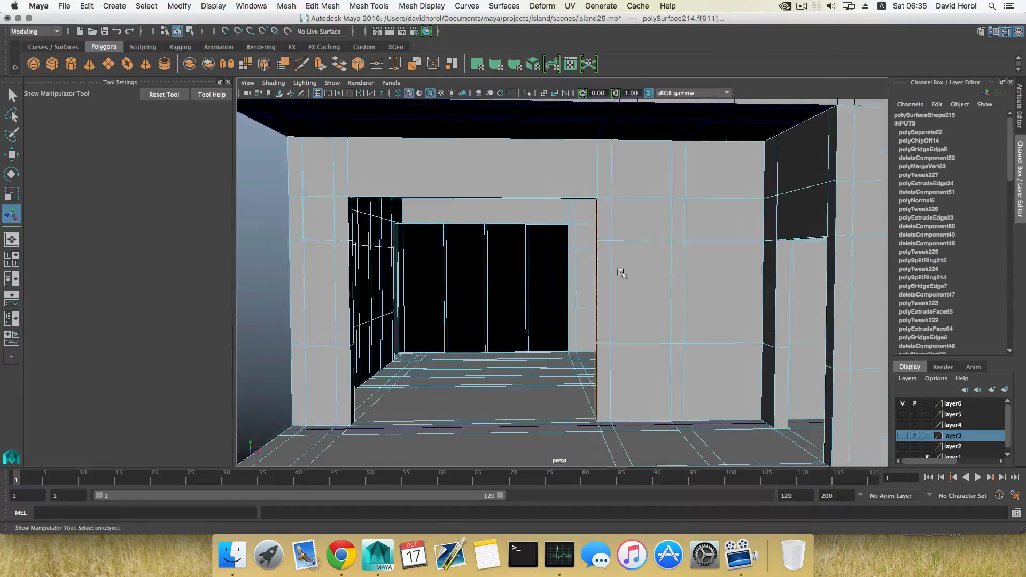
{"action": "left_click_drag", "start_coordinate": [623, 273], "coordinate": [485, 244], "text": "alt"}
{"action": "left_click", "coordinate": [562, 165], "text": "shift"}
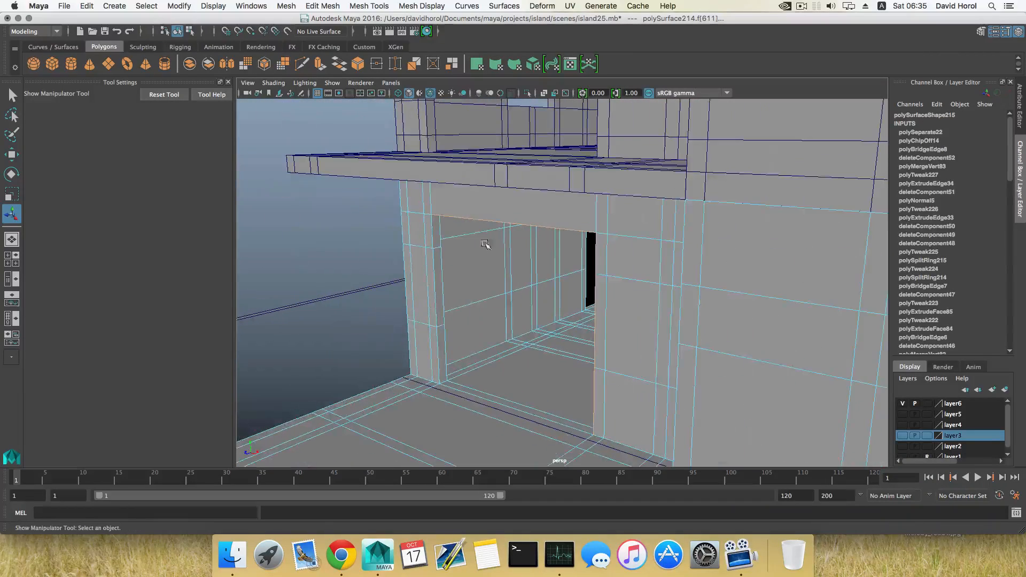
{"action": "left_click", "coordinate": [438, 271], "text": "shift"}
{"action": "left_click", "coordinate": [444, 335], "text": "shift"}
{"action": "left_click_drag", "start_coordinate": [444, 335], "coordinate": [668, 292], "text": "alt"}
{"action": "right_click", "coordinate": [707, 288], "text": "shift"}
{"action": "right_click_drag", "start_coordinate": [707, 289], "coordinate": [711, 441], "text": "shift"}
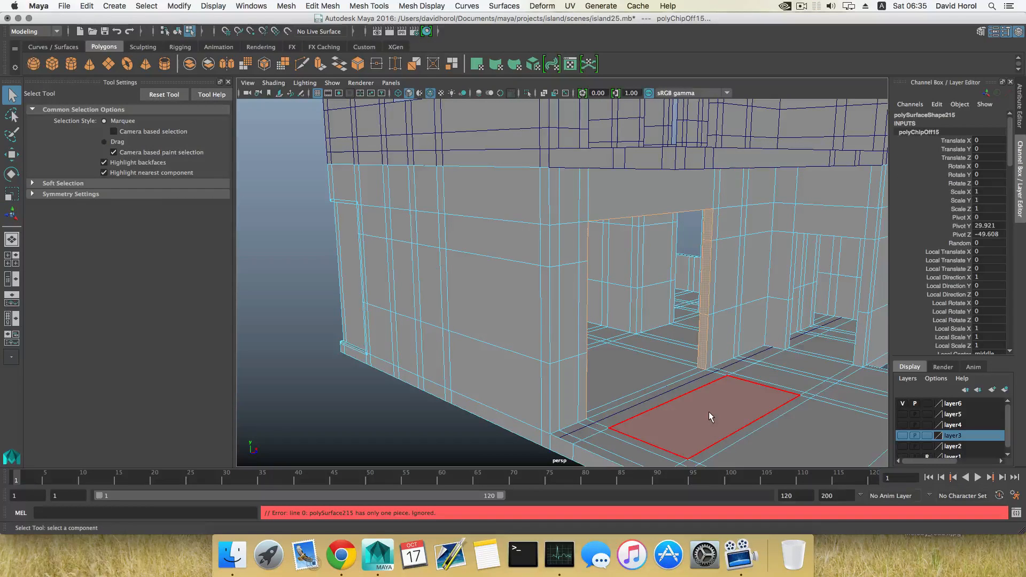
Return to object selection and check whether the opening's lining faces are separate from the house mesh
{"action": "key", "text": "F8"}
{"action": "key", "text": "F8"}
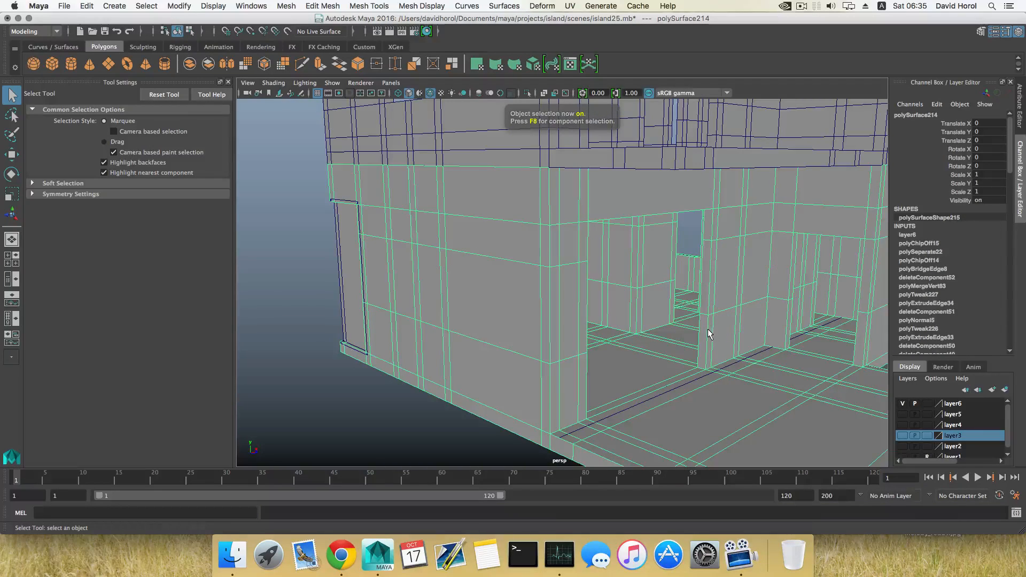
{"action": "left_click", "coordinate": [777, 326]}
{"action": "key", "text": "z"}
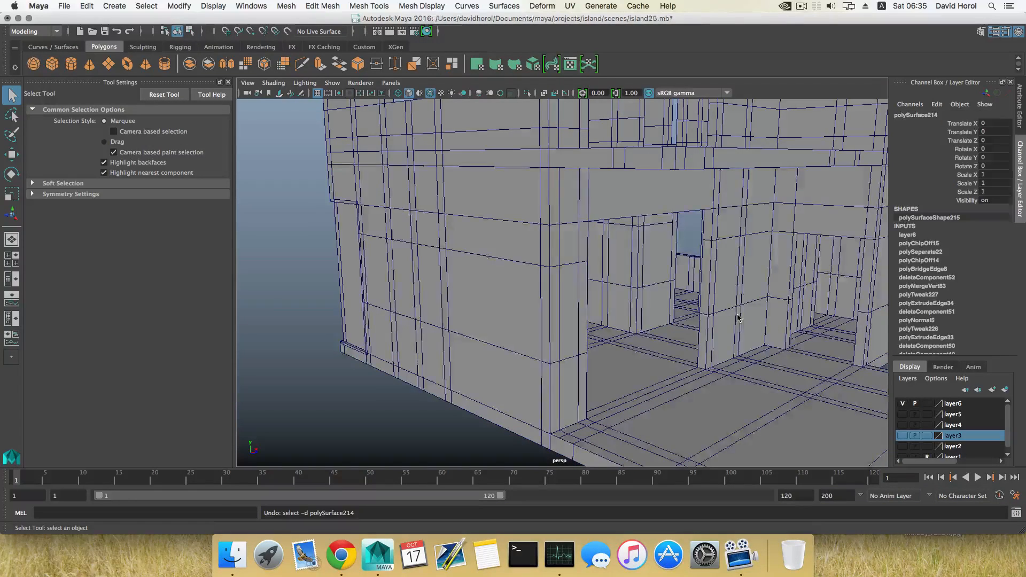
{"action": "left_click", "coordinate": [706, 325]}
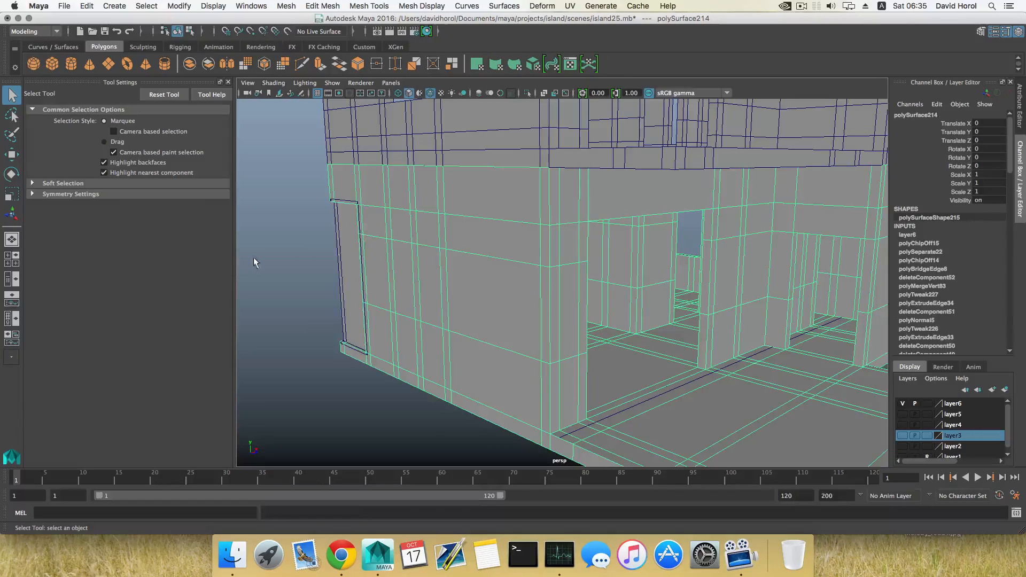
{"action": "left_click_drag", "start_coordinate": [495, 308], "coordinate": [562, 312], "text": "alt"}
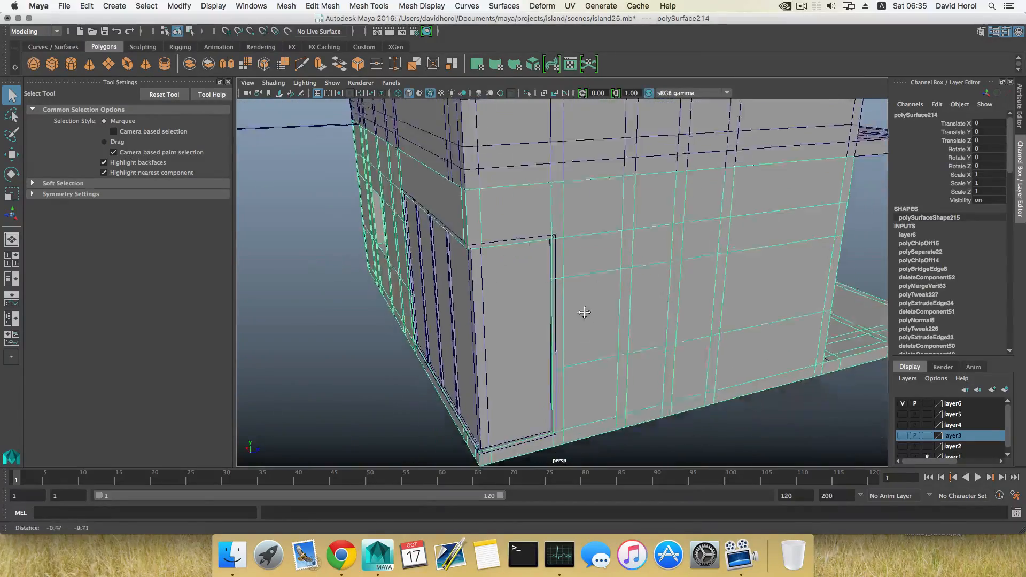
Select the full ring of narrow outer frame faces around the panelled corner wall in face mode
{"action": "left_click_drag", "start_coordinate": [584, 314], "coordinate": [488, 328], "text": "alt"}
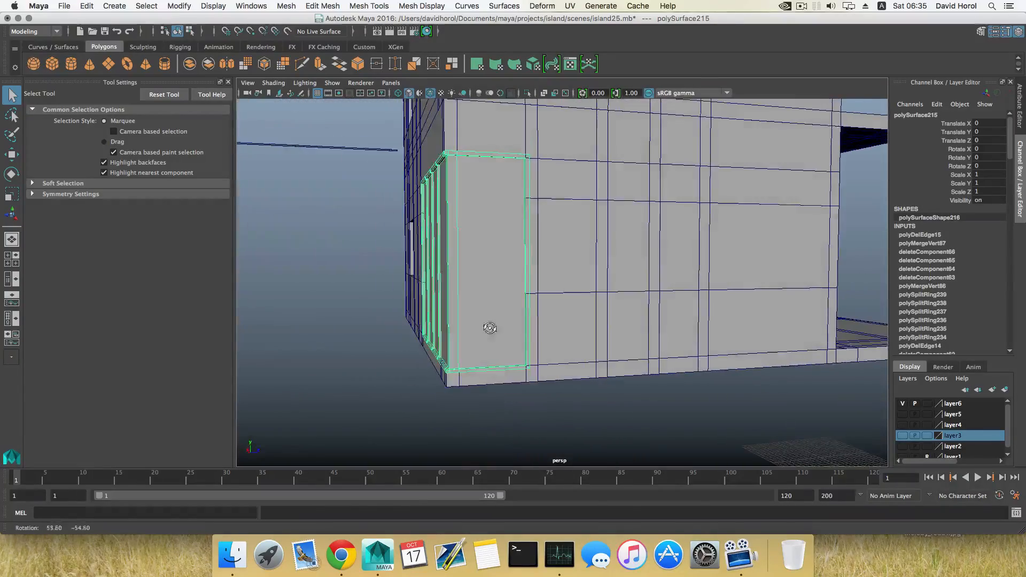
{"action": "right_click_drag", "start_coordinate": [490, 272], "coordinate": [497, 301]}
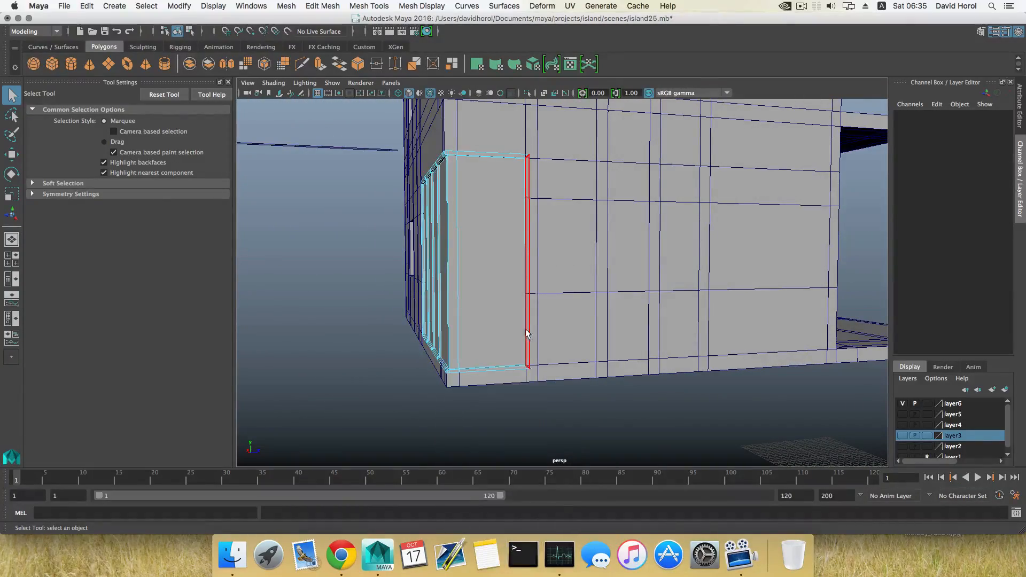
{"action": "right_click_drag", "start_coordinate": [526, 334], "coordinate": [526, 307]}
{"action": "left_click", "coordinate": [524, 369]}
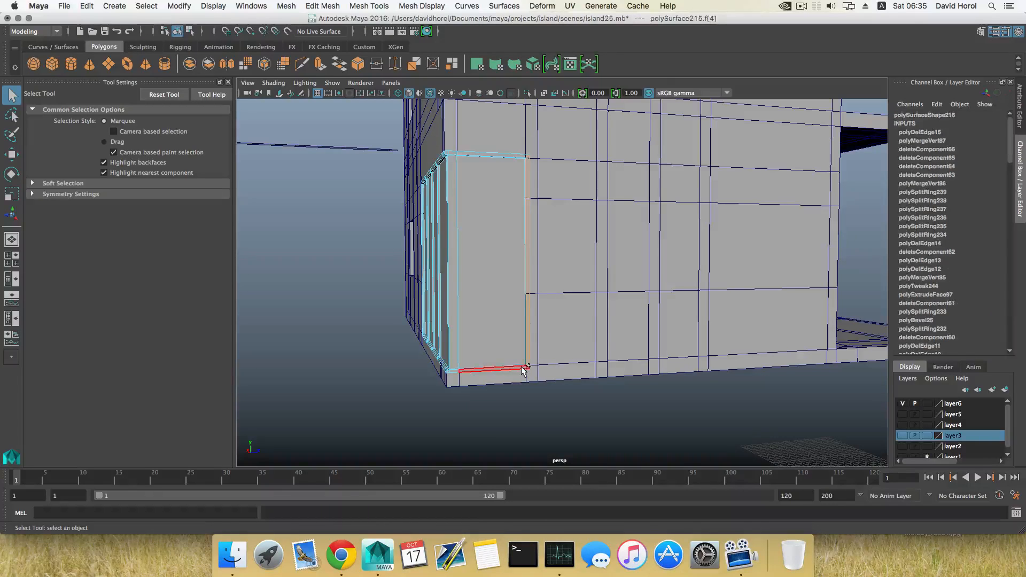
{"action": "left_click", "coordinate": [524, 370], "text": "shift"}
{"action": "left_click_drag", "start_coordinate": [524, 370], "coordinate": [491, 374], "text": "alt"}
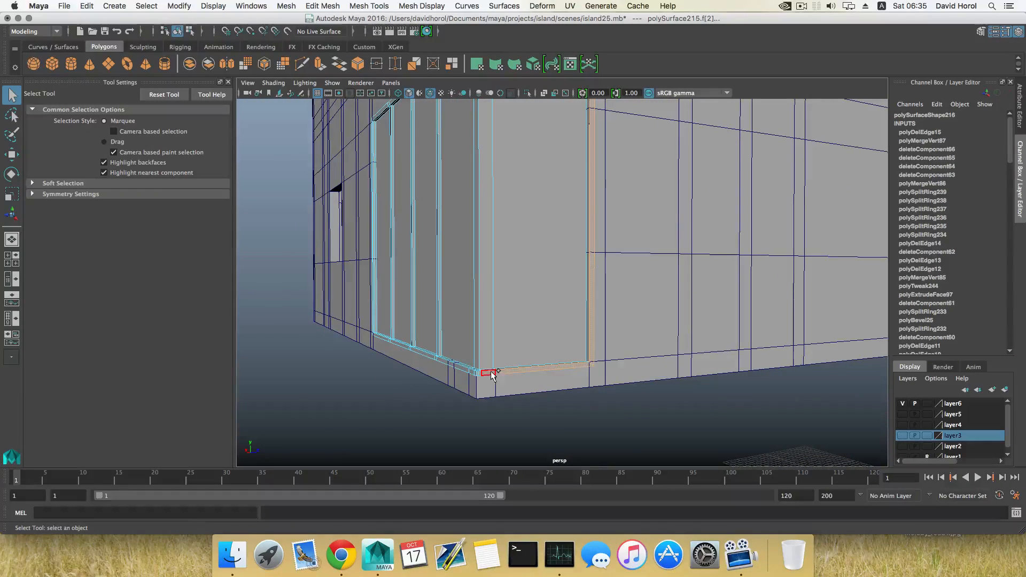
{"action": "left_click", "coordinate": [479, 374], "text": "shift"}
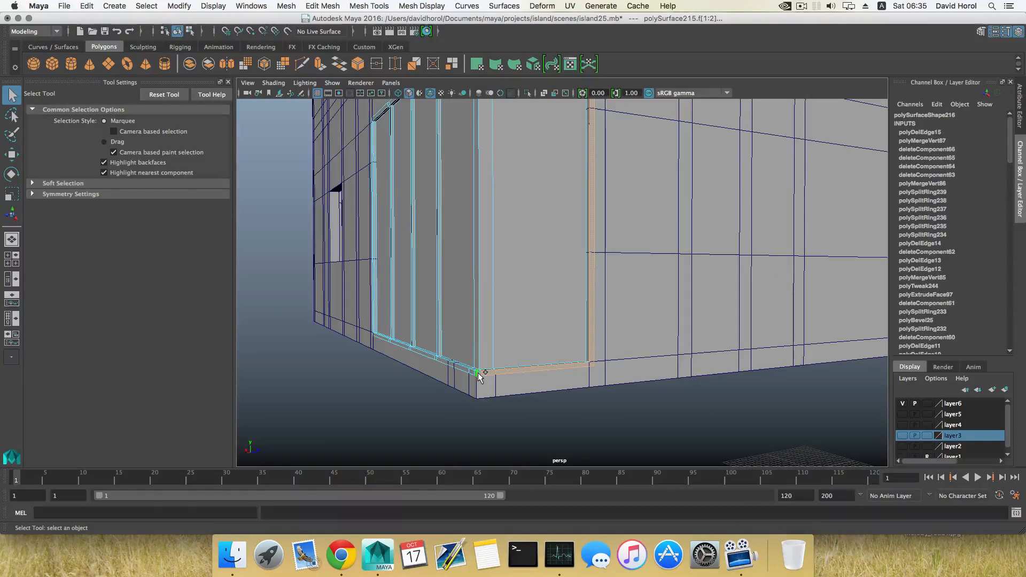
{"action": "left_click_drag", "start_coordinate": [472, 379], "coordinate": [554, 383], "text": "alt"}
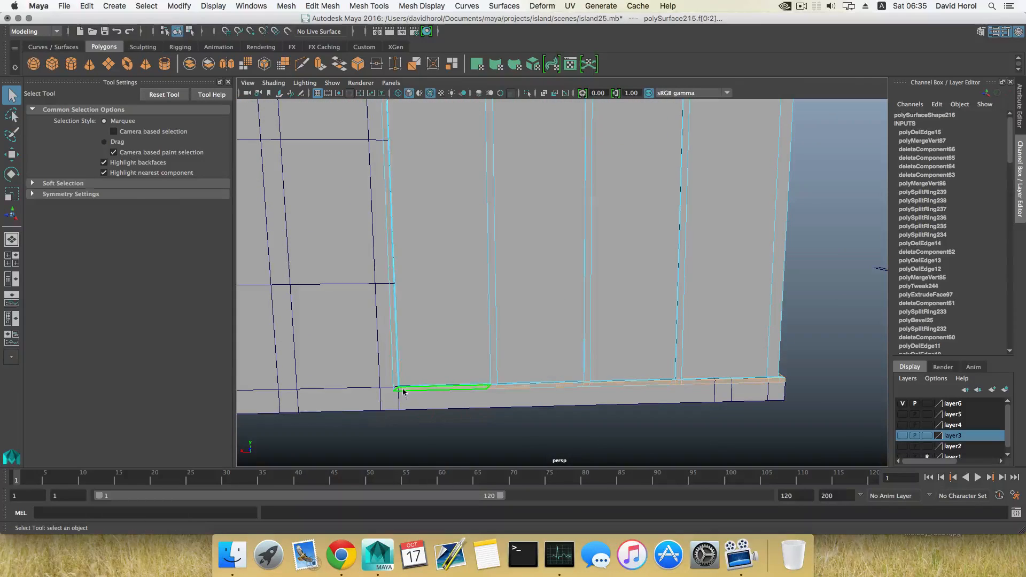
{"action": "double_click", "coordinate": [428, 309], "text": "shift"}
{"action": "left_click_drag", "start_coordinate": [428, 309], "coordinate": [409, 209], "text": "alt"}
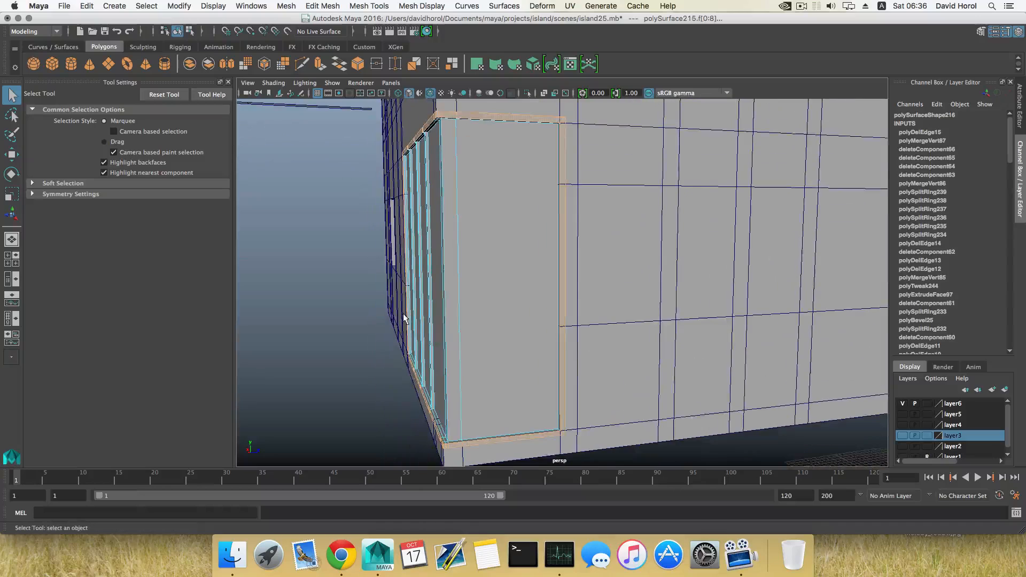
Extrude the wall's outer frame faces with a Local Translate Z of 0.168 and return to object selection
{"action": "left_click", "coordinate": [321, 64]}
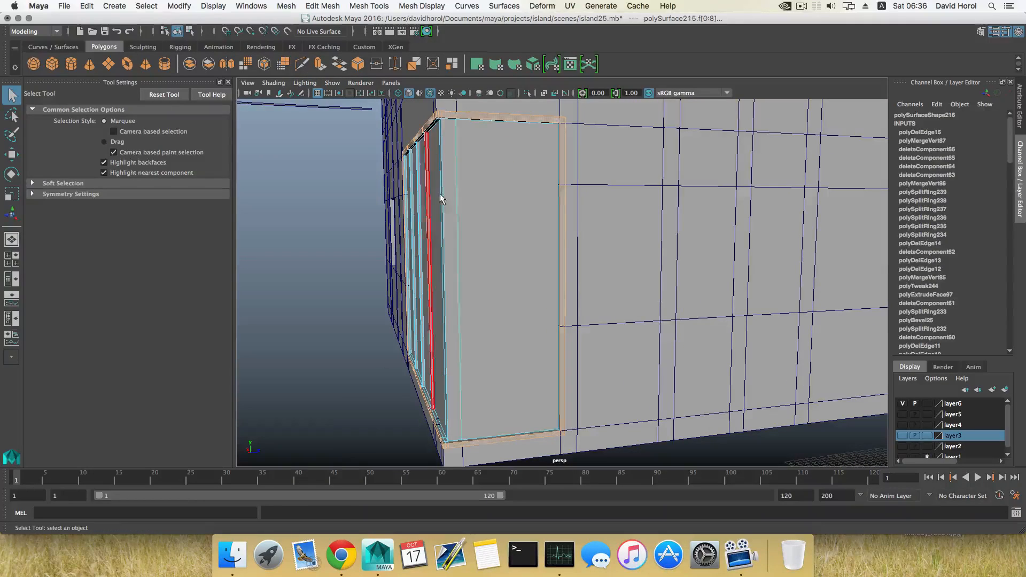
{"action": "left_click_drag", "start_coordinate": [513, 271], "coordinate": [550, 305], "text": "alt"}
{"action": "middle_click_drag", "start_coordinate": [550, 305], "coordinate": [515, 240], "text": "alt"}
{"action": "left_click_drag", "start_coordinate": [515, 240], "coordinate": [494, 235], "text": "alt"}
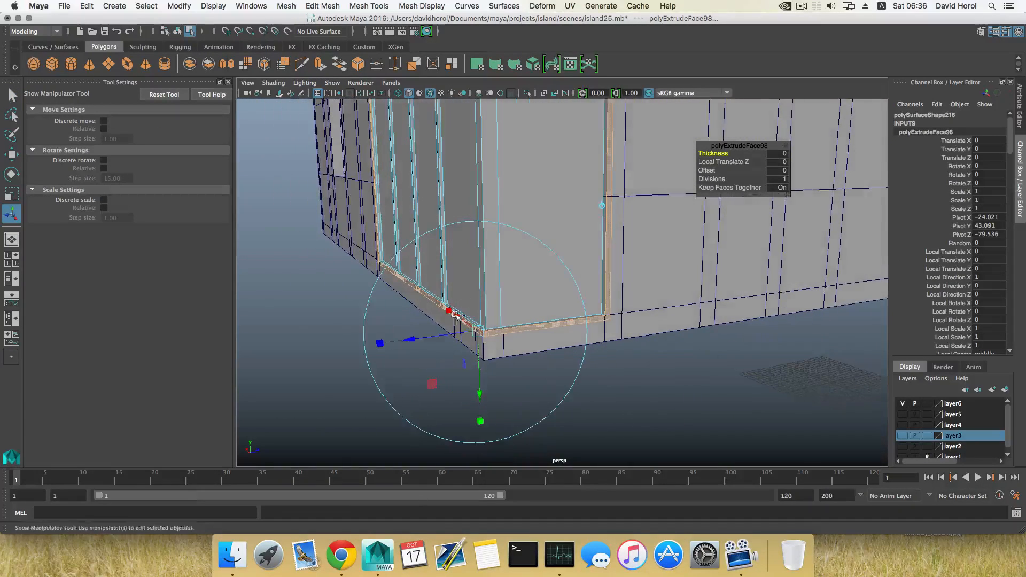
{"action": "left_click_drag", "start_coordinate": [412, 339], "coordinate": [412, 339]}
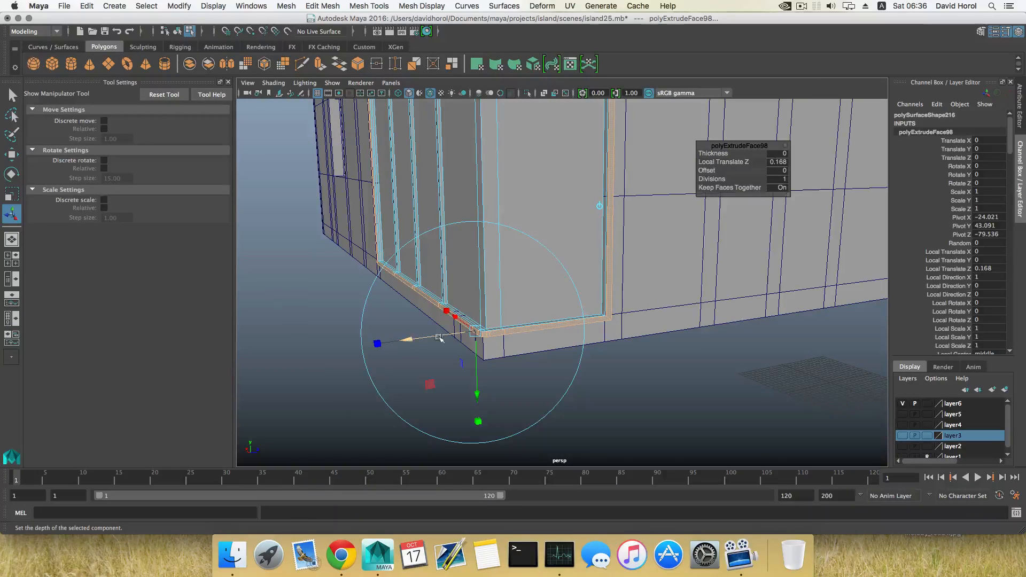
{"action": "key", "text": "F8"}
{"action": "left_click", "coordinate": [591, 383]}
{"action": "left_click_drag", "start_coordinate": [612, 346], "coordinate": [589, 344], "text": "alt"}
{"action": "right_click_drag", "start_coordinate": [589, 344], "coordinate": [576, 354], "text": "alt"}
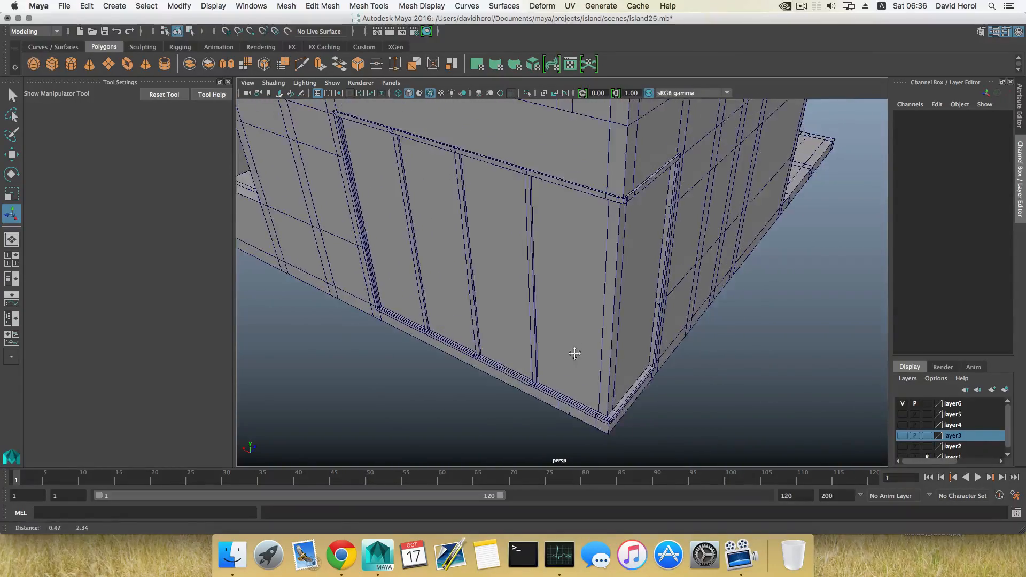
Extract the jamb and lintel faces lining the ground-floor terrace opening from the house mesh and return to object selection
{"action": "left_click_drag", "start_coordinate": [576, 354], "coordinate": [515, 353], "text": "alt"}
{"action": "middle_click_drag", "start_coordinate": [556, 294], "coordinate": [390, 279], "text": "alt"}
{"action": "left_click_drag", "start_coordinate": [619, 273], "coordinate": [374, 257], "text": "alt"}
{"action": "middle_click_drag", "start_coordinate": [713, 165], "coordinate": [673, 228], "text": "alt"}
{"action": "left_click", "coordinate": [662, 238]}
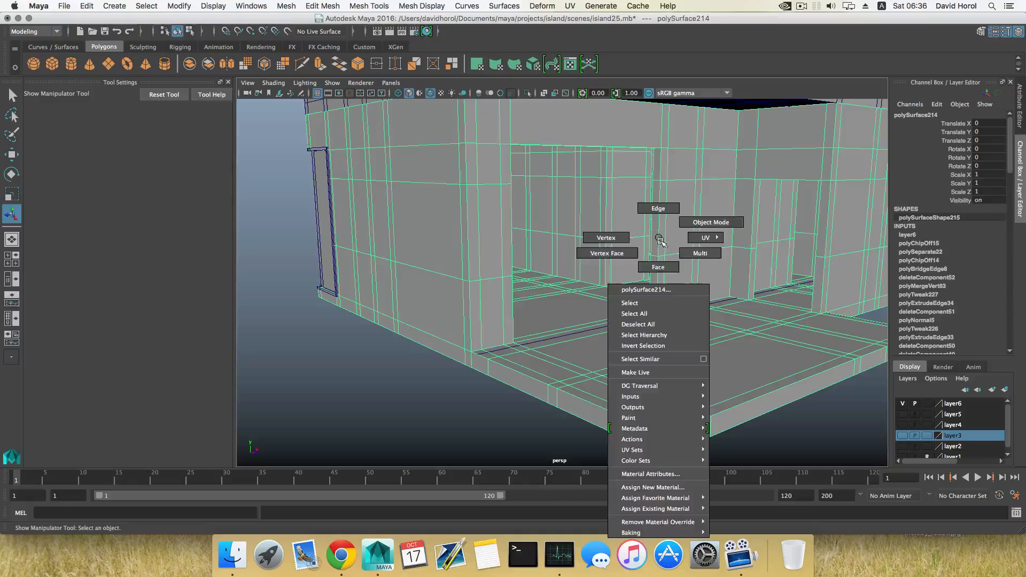
{"action": "right_click_drag", "start_coordinate": [662, 238], "coordinate": [663, 267]}
{"action": "left_click", "coordinate": [653, 289]}
{"action": "left_click", "coordinate": [659, 235], "text": "shift"}
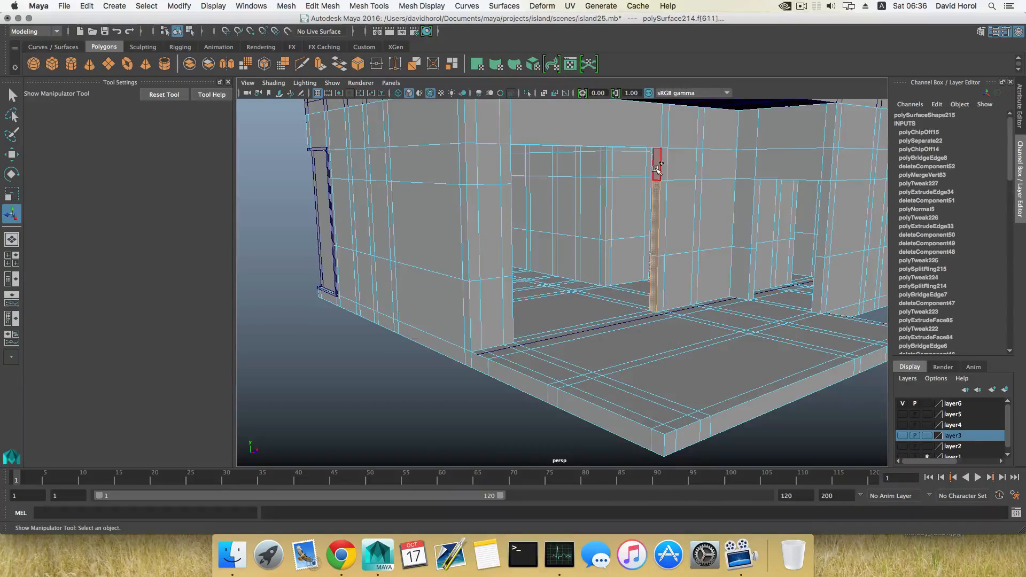
{"action": "left_click_drag", "start_coordinate": [659, 235], "coordinate": [550, 178], "text": "alt"}
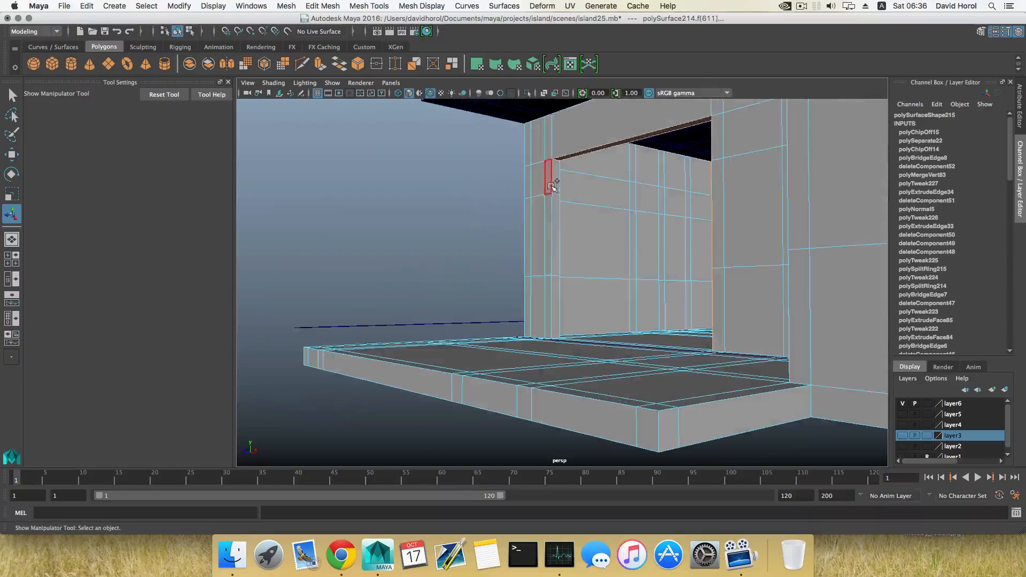
{"action": "left_click", "coordinate": [557, 223], "text": "shift"}
{"action": "left_click_drag", "start_coordinate": [545, 305], "coordinate": [775, 300], "text": "alt"}
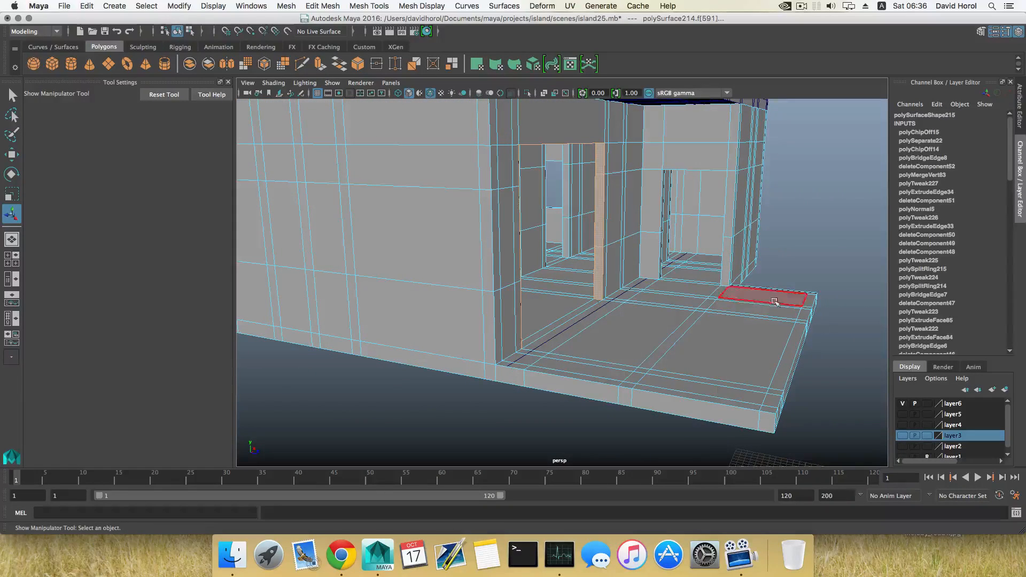
{"action": "right_click_drag", "start_coordinate": [680, 257], "coordinate": [666, 397], "text": "shift"}
{"action": "key", "text": "F8"}
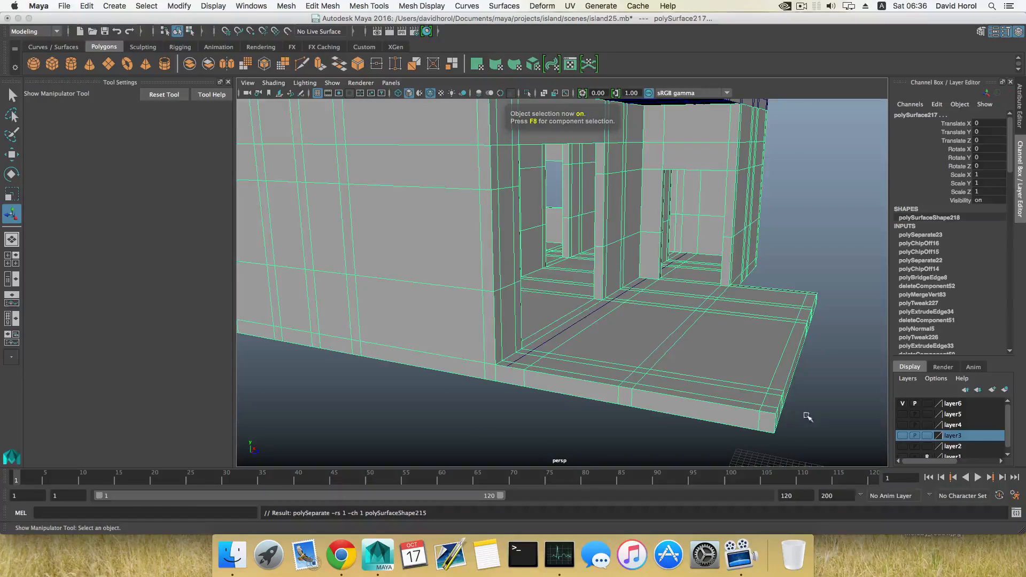
Switch layer6 to template and reference display to check which meshes belong to it
{"action": "left_click", "coordinate": [929, 404]}
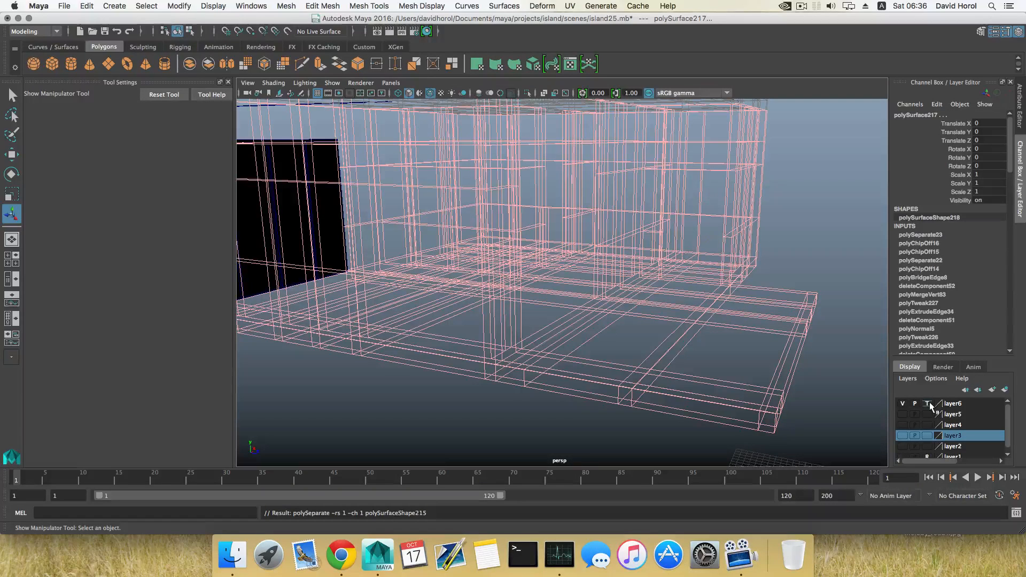
{"action": "left_click", "coordinate": [653, 289]}
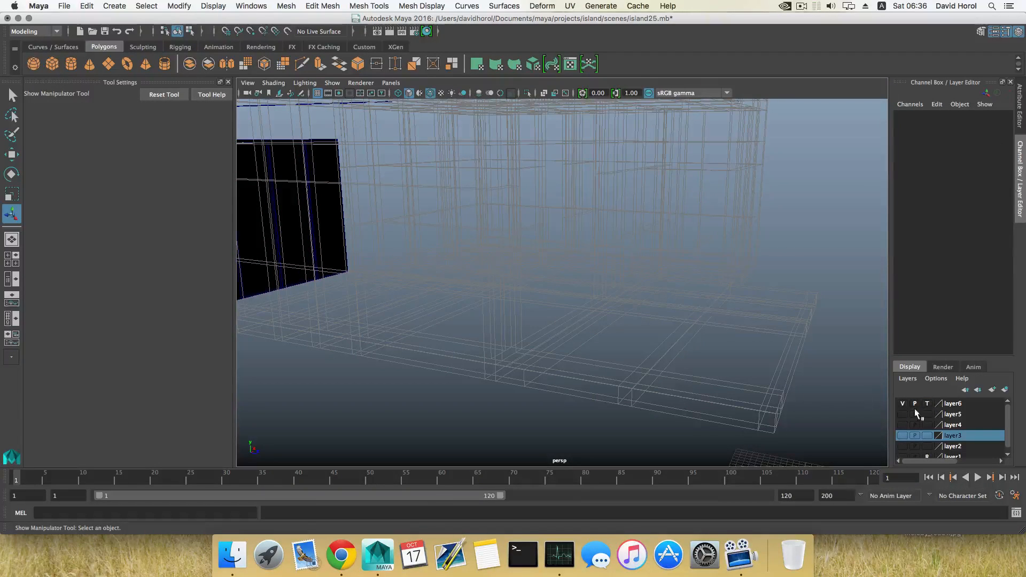
{"action": "left_click", "coordinate": [927, 404]}
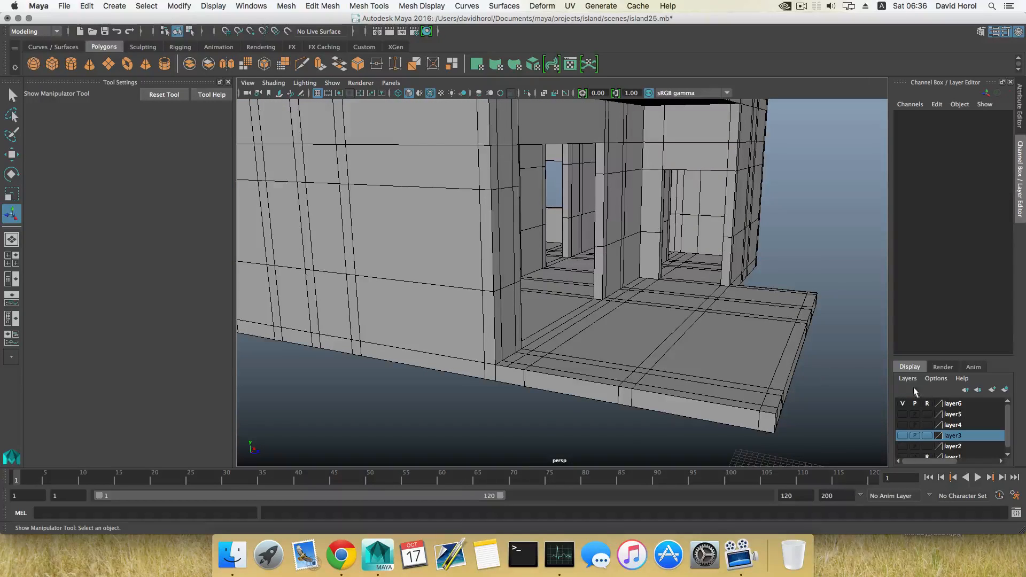
Isolate the selection to the extracted terrace opening lining and try to remove it from layer6
{"action": "left_click", "coordinate": [651, 300]}
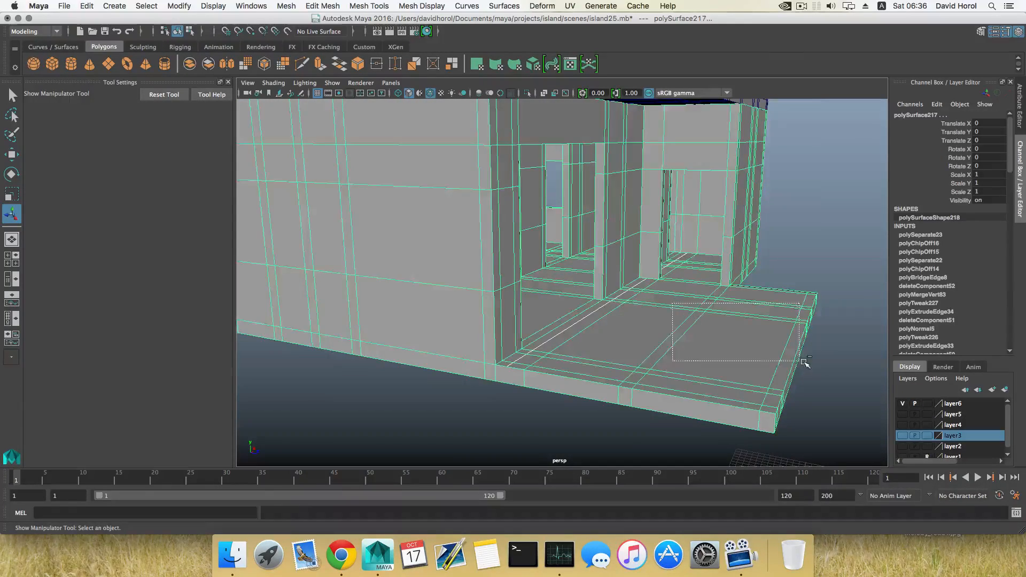
{"action": "left_click_drag", "start_coordinate": [803, 360], "coordinate": [813, 362]}
{"action": "left_click_drag", "start_coordinate": [756, 350], "coordinate": [619, 356], "text": "alt"}
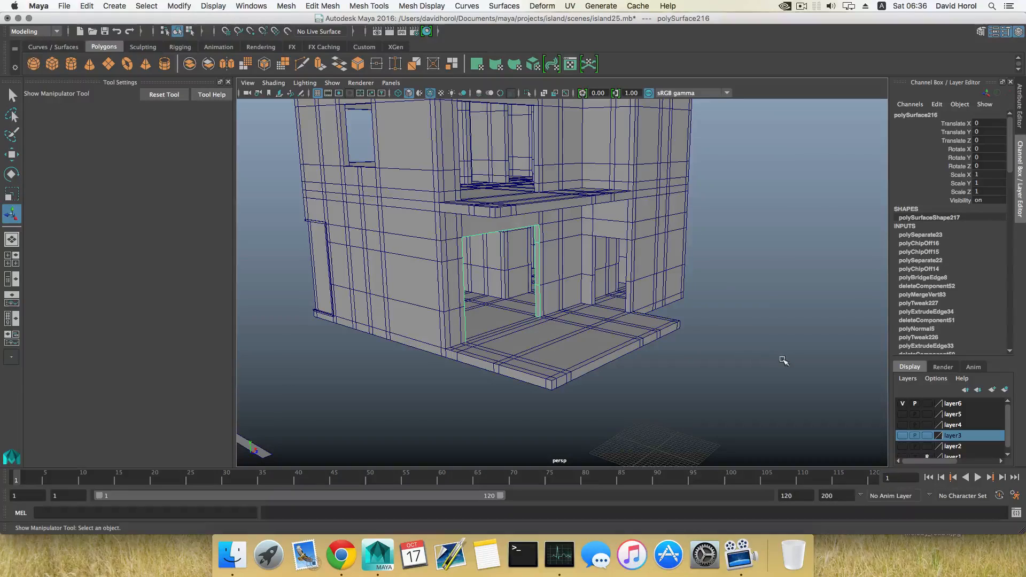
{"action": "right_click", "coordinate": [952, 408]}
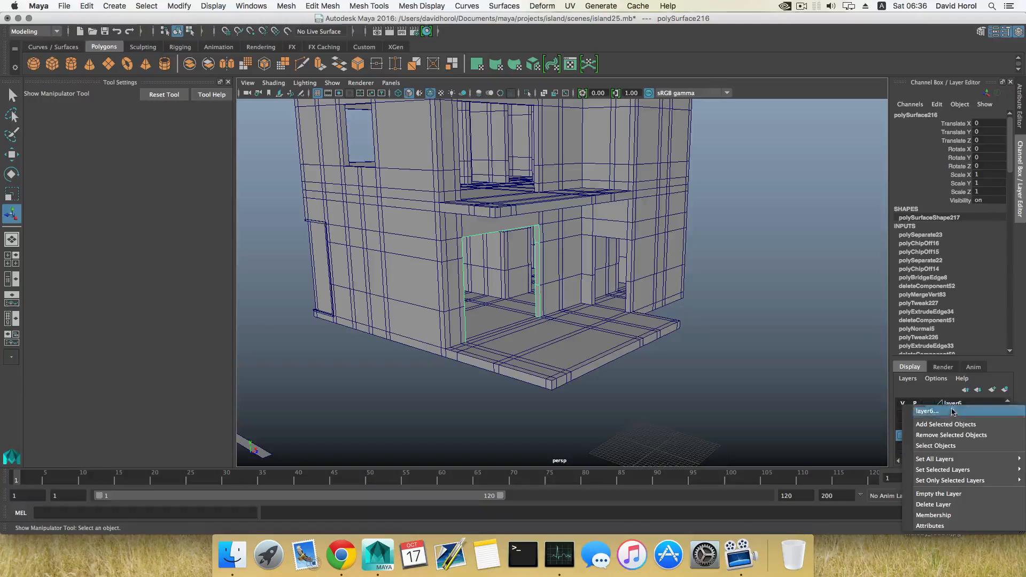
{"action": "left_click", "coordinate": [955, 435]}
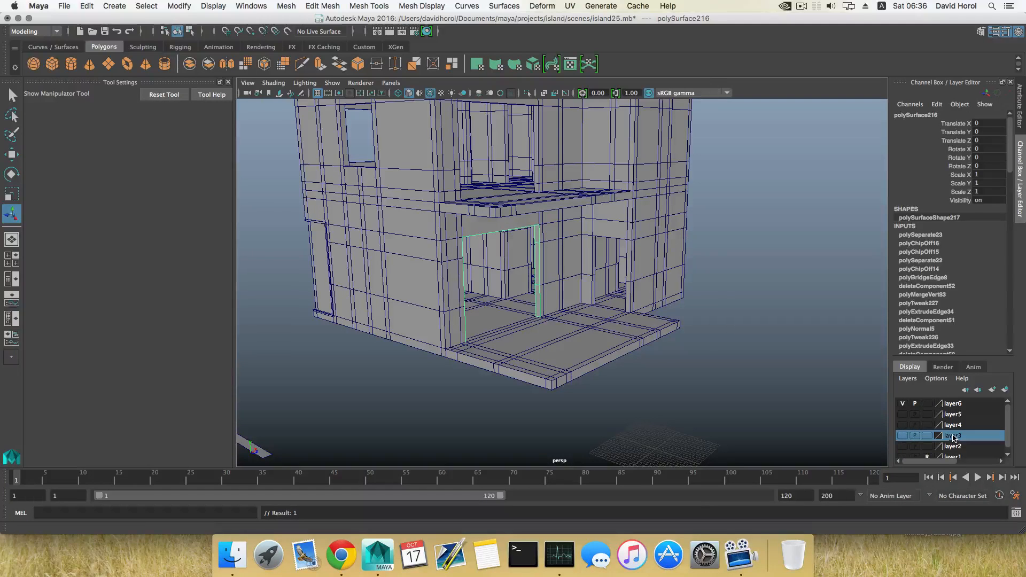
Set layer6 to template and reference display and test whether the opening lining can still be selected
{"action": "left_click", "coordinate": [928, 404]}
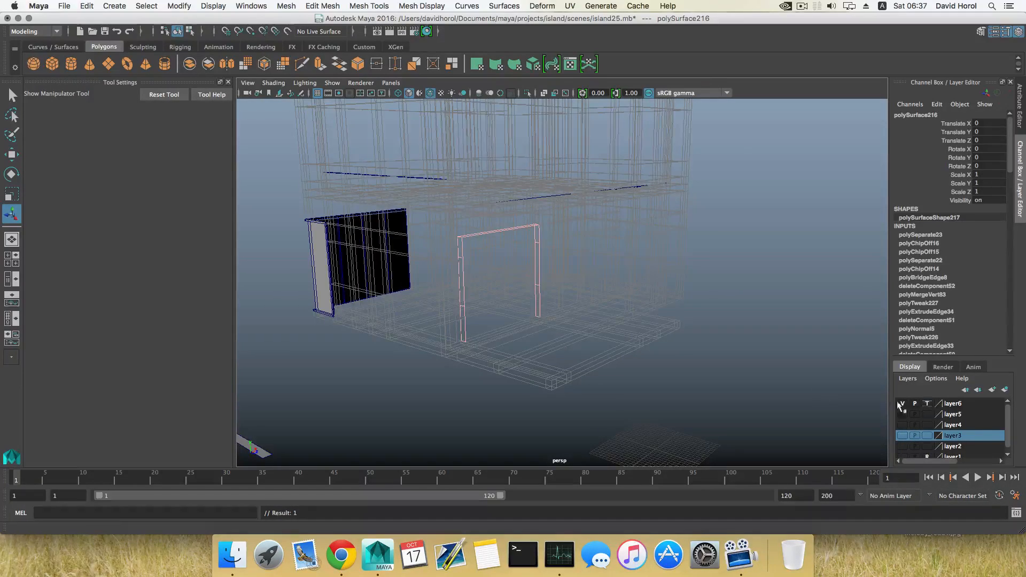
{"action": "left_click_drag", "start_coordinate": [495, 350], "coordinate": [525, 343], "text": "alt"}
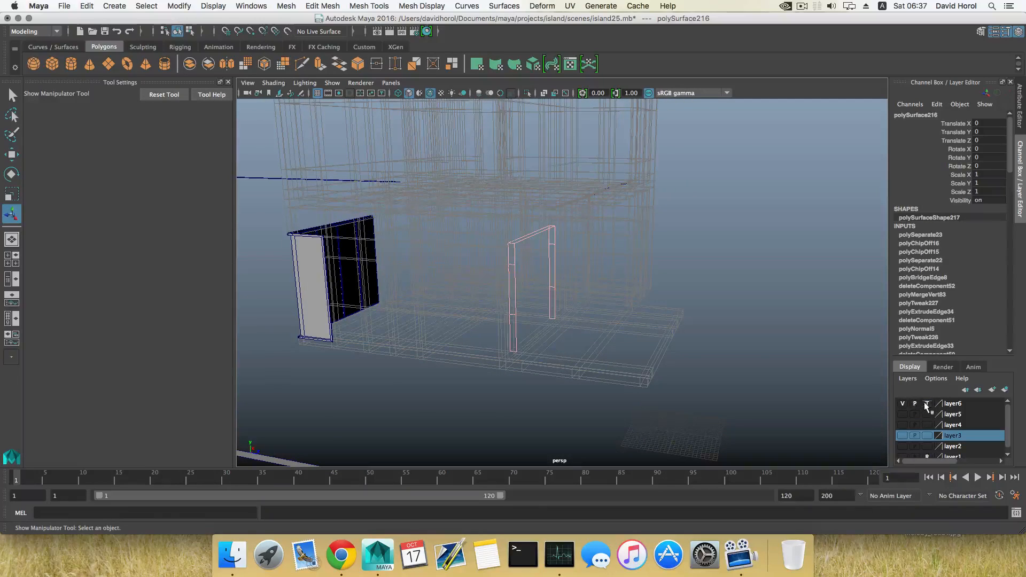
{"action": "left_click", "coordinate": [927, 405]}
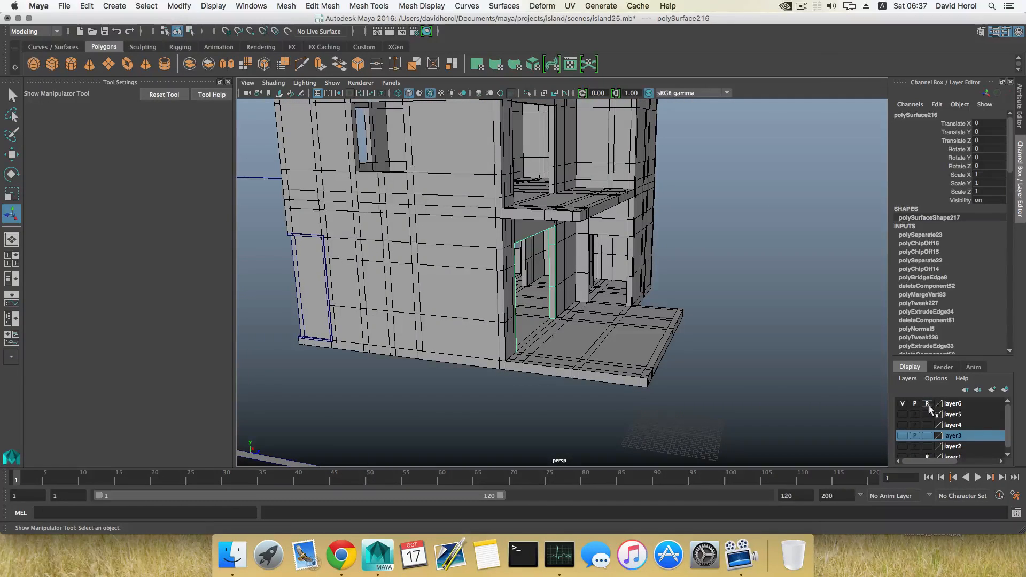
{"action": "left_click_drag", "start_coordinate": [726, 375], "coordinate": [663, 371], "text": "alt"}
{"action": "left_click_drag", "start_coordinate": [532, 263], "coordinate": [592, 324]}
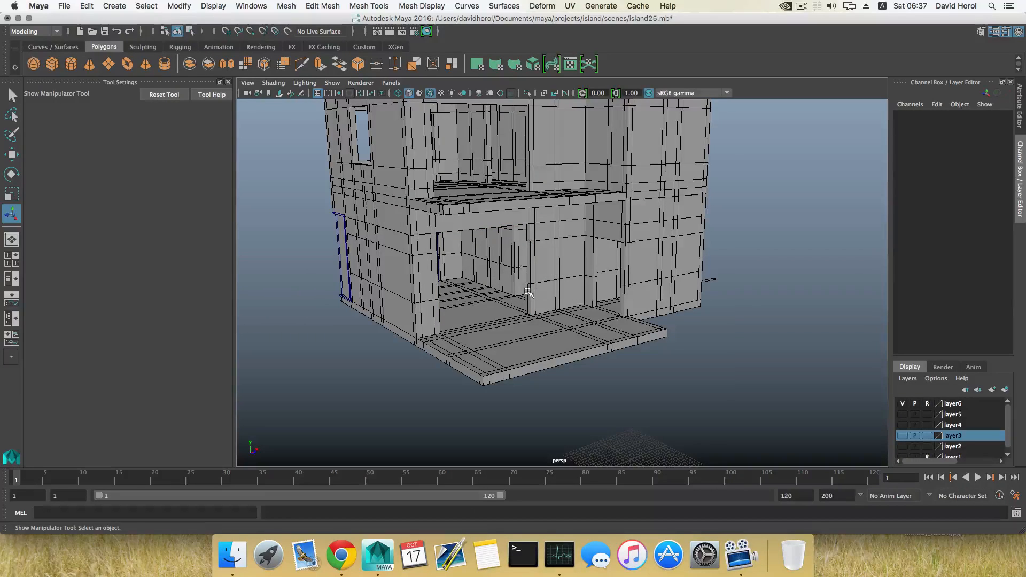
{"action": "mouse_move", "coordinate": [528, 292]}
{"action": "left_mouse_down", "text": "alt"}
{"action": "mouse_move", "coordinate": [593, 321]}
{"action": "mouse_move", "coordinate": [531, 283]}
{"action": "left_mouse_up", "text": "alt"}
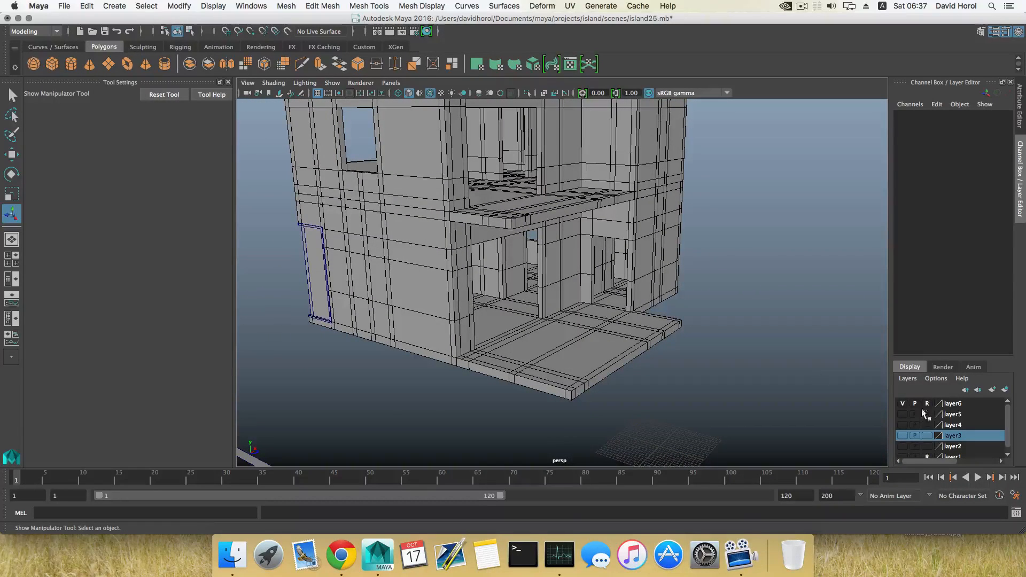
Return layer6 to normal display and reselect only the extracted terrace opening lining
{"action": "left_click", "coordinate": [619, 292]}
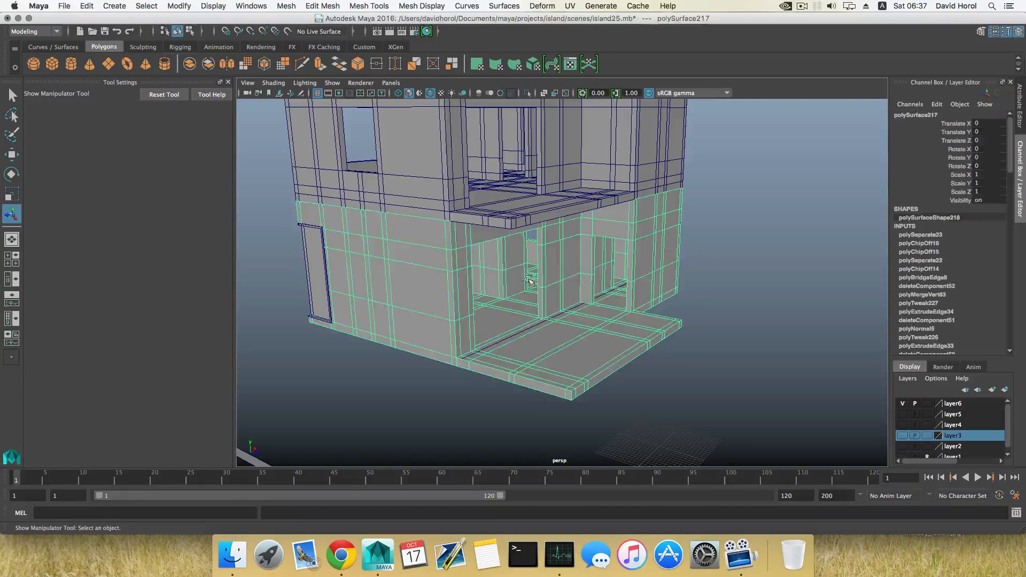
{"action": "left_click", "coordinate": [607, 307], "text": "ctrl"}
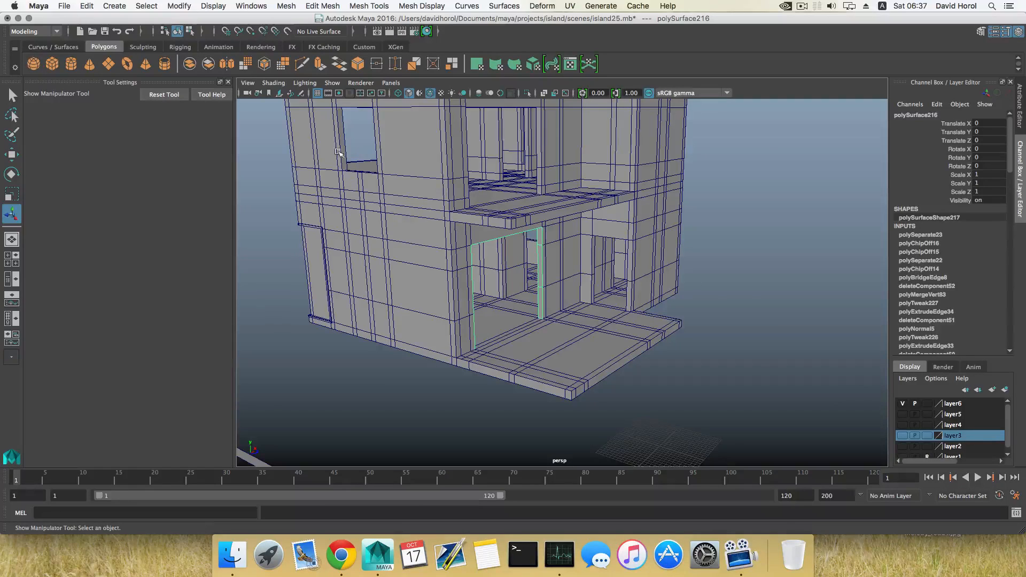
{"action": "left_click", "coordinate": [180, 5]}
{"action": "left_click", "coordinate": [197, 72]}
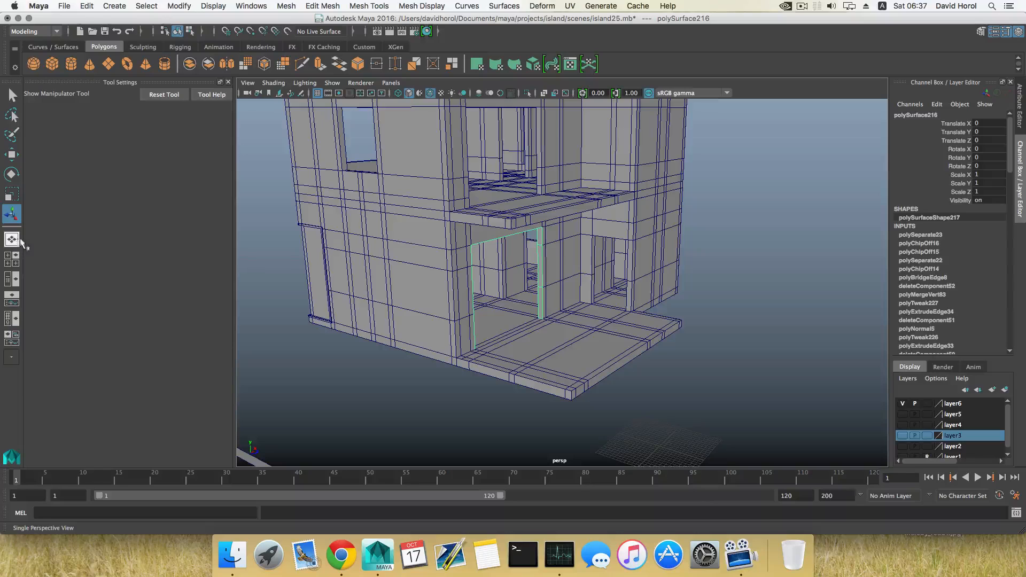
Toggle layer6's visibility off and on, and move the terrace opening lining polySurface216 out of the pCube159 group to the top hierarchy level
{"action": "left_click", "coordinate": [904, 403]}
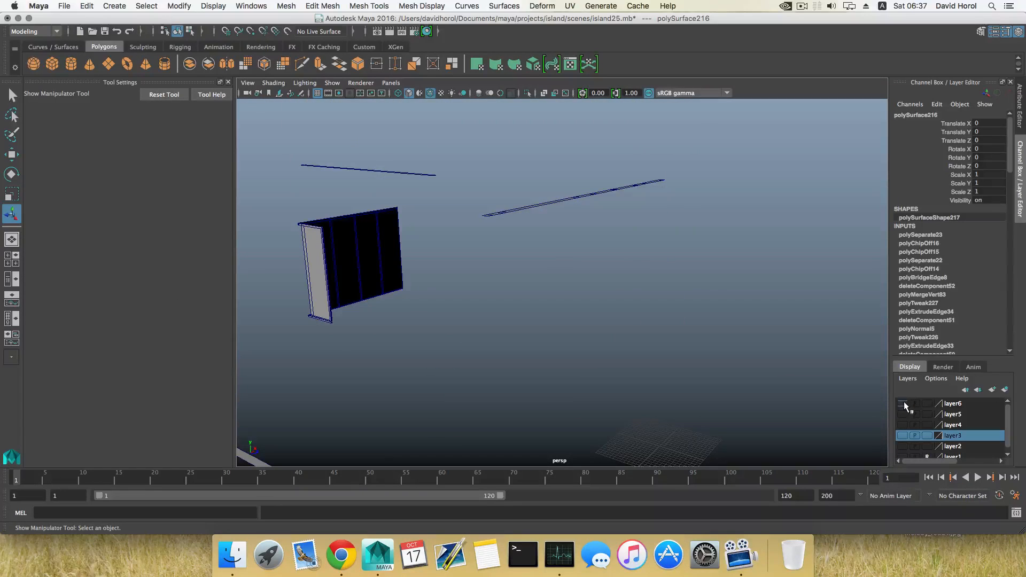
{"action": "left_click", "coordinate": [904, 403]}
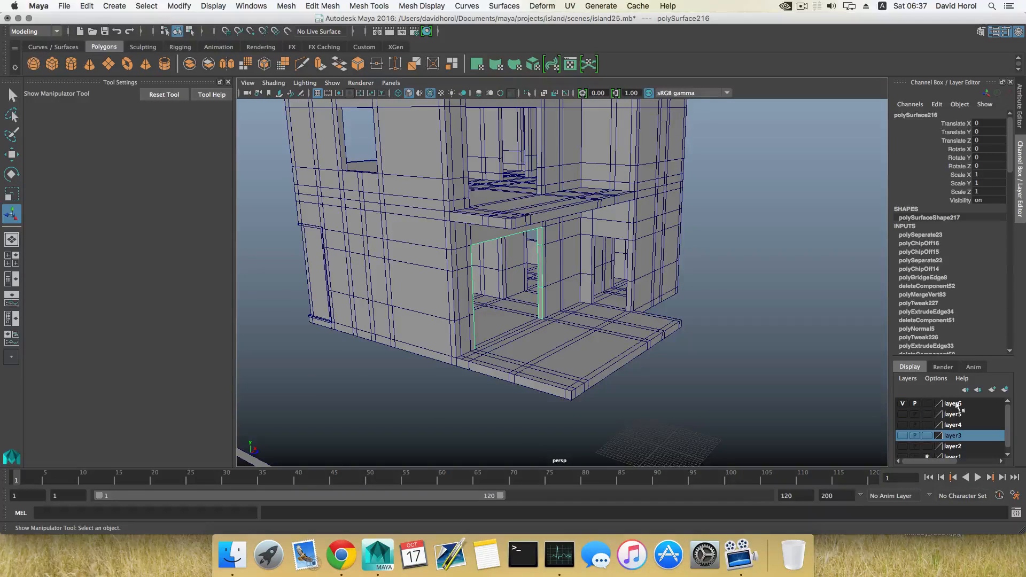
{"action": "left_click", "coordinate": [11, 279]}
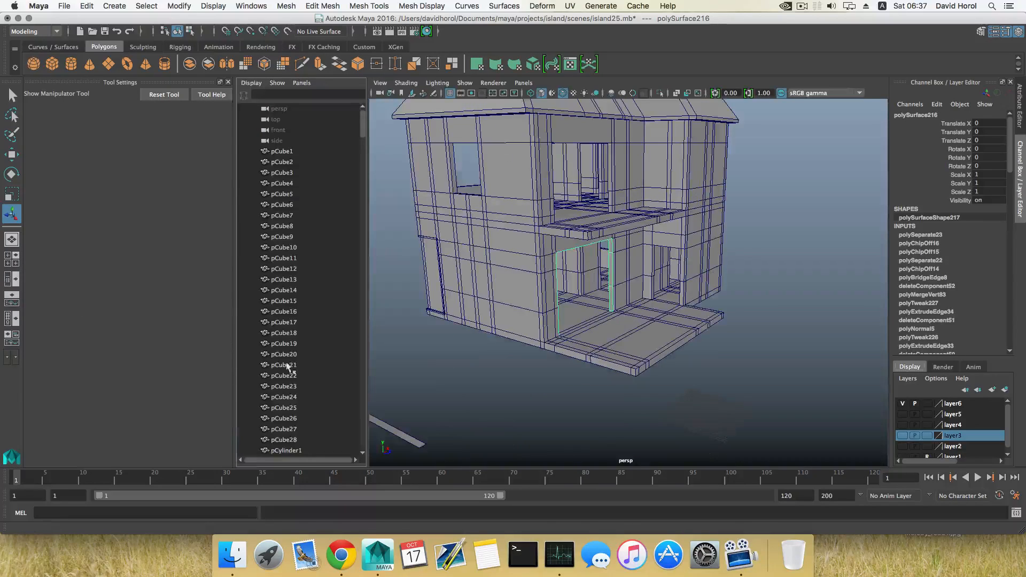
{"action": "scroll", "coordinate": [294, 396], "scroll_direction": "down", "scroll_amount": 20}
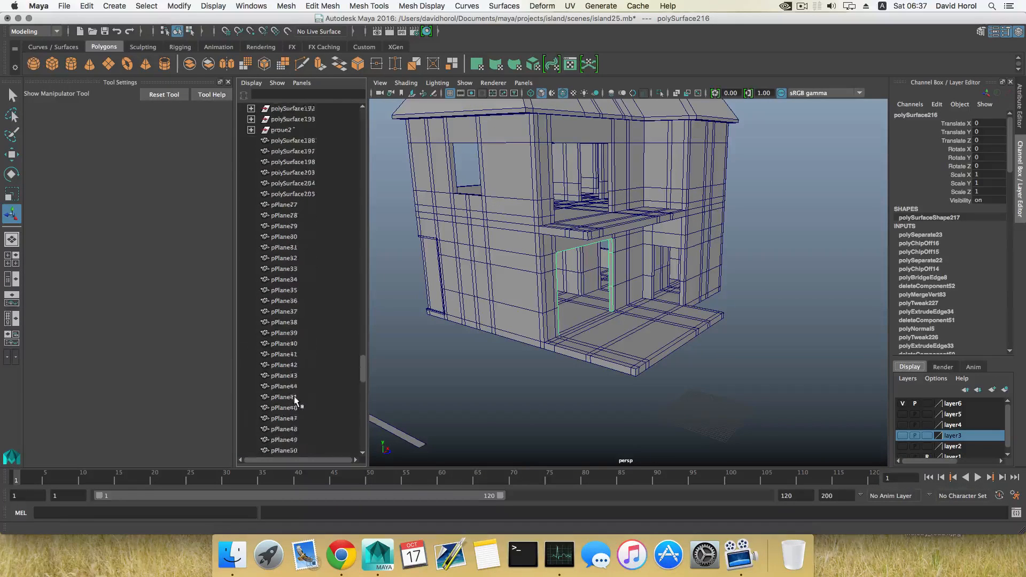
{"action": "left_click", "coordinate": [262, 386]}
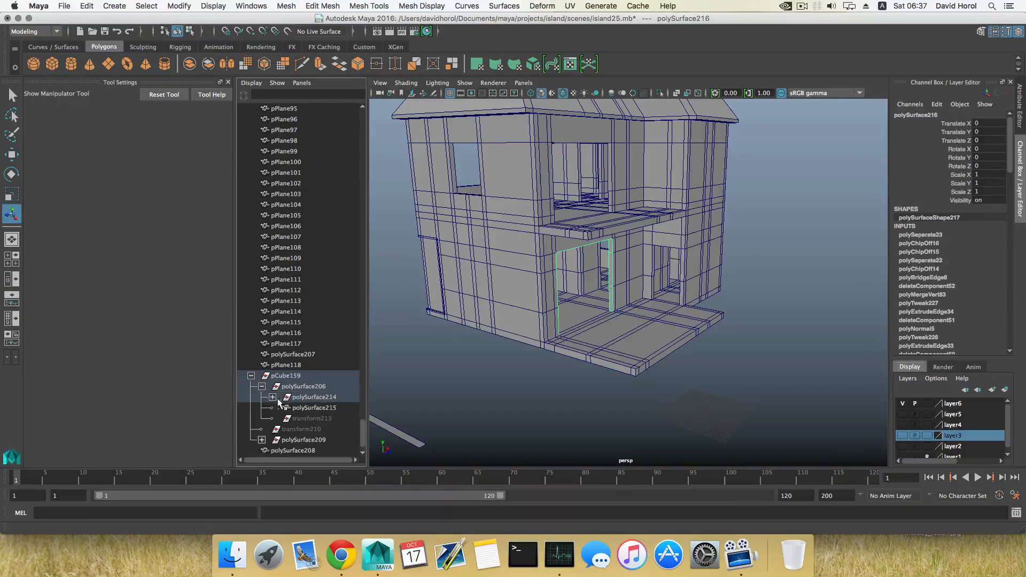
{"action": "left_click", "coordinate": [272, 397]}
{"action": "left_click_drag", "start_coordinate": [292, 411], "coordinate": [296, 332]}
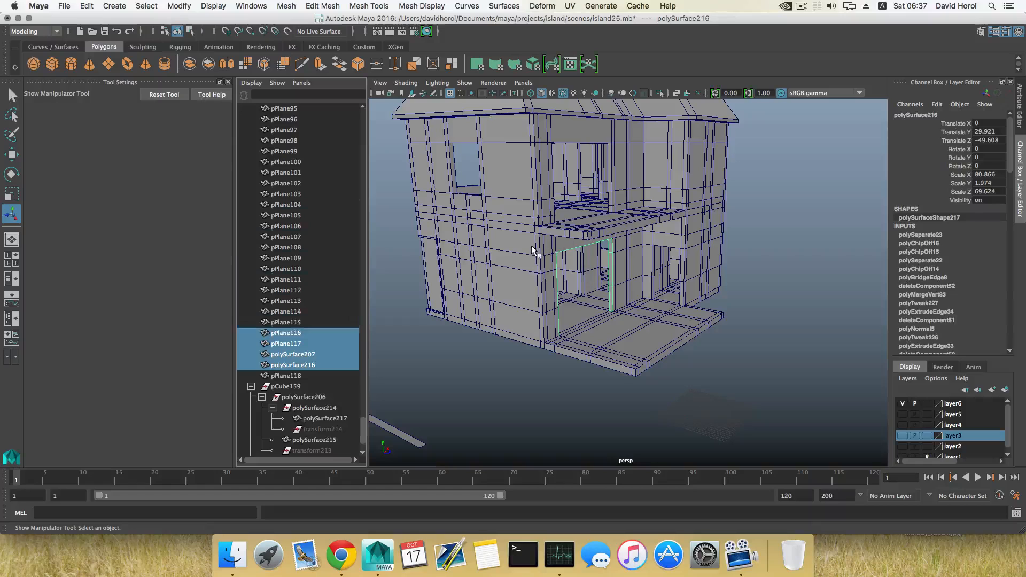
Select all the house meshes including the opening lining and delete their construction history
{"action": "left_click", "coordinate": [513, 210]}
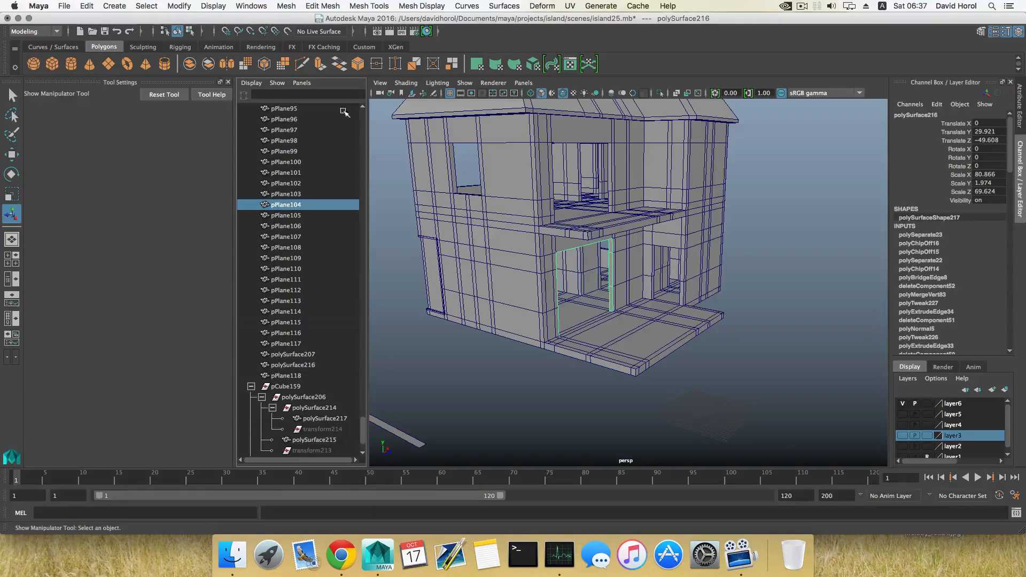
{"action": "scroll", "coordinate": [344, 111], "scroll_direction": "up", "scroll_amount": 2}
{"action": "left_click_drag", "start_coordinate": [436, 152], "coordinate": [450, 184]}
{"action": "scroll", "coordinate": [299, 110], "scroll_direction": "up", "scroll_amount": 3}
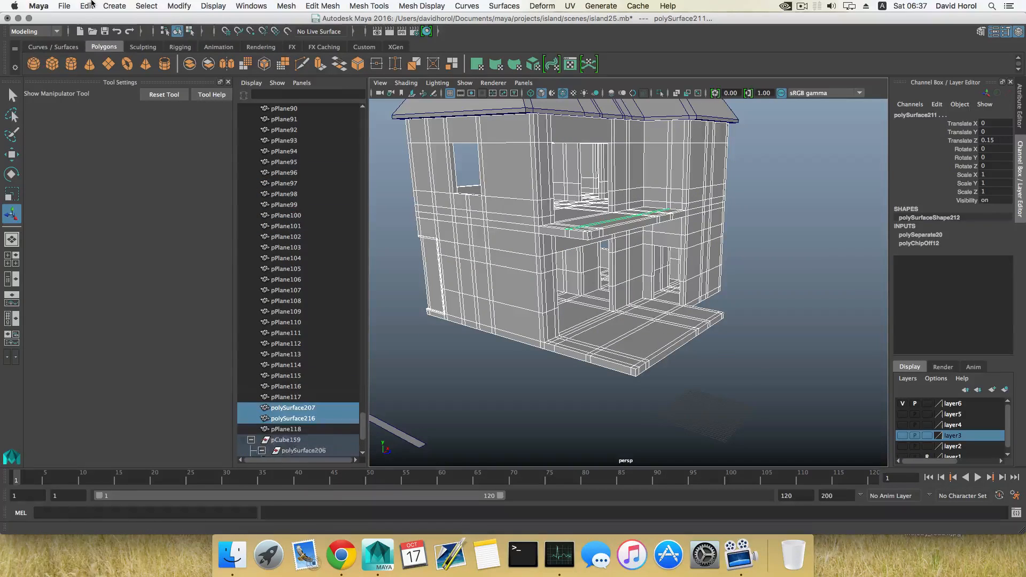
{"action": "left_click", "coordinate": [87, 6]}
{"action": "mouse_move", "coordinate": [115, 130]}
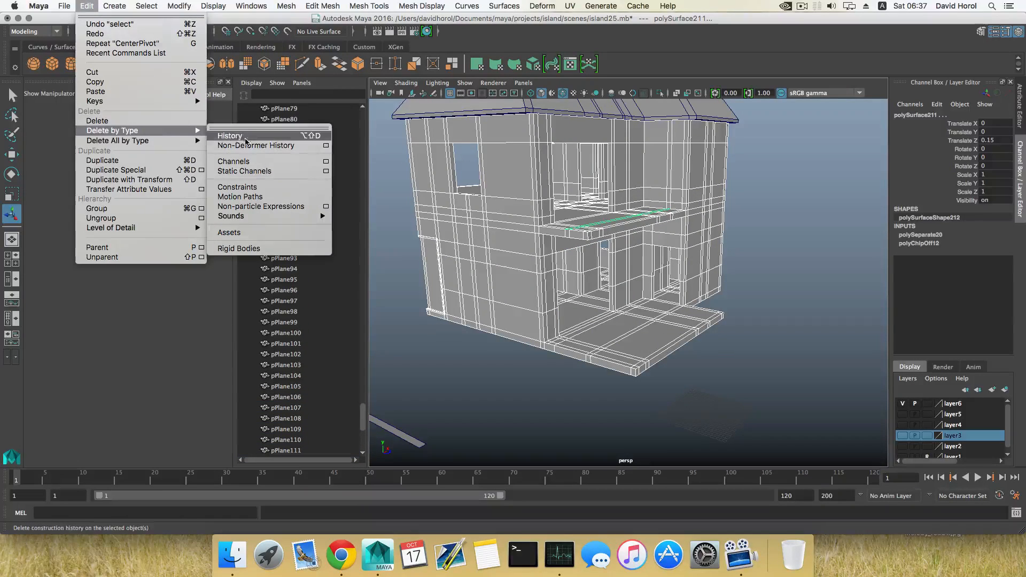
{"action": "left_click", "coordinate": [245, 140]}
Set layer6 to template display and select the terrace opening lining on its own
{"action": "key", "text": "F8"}
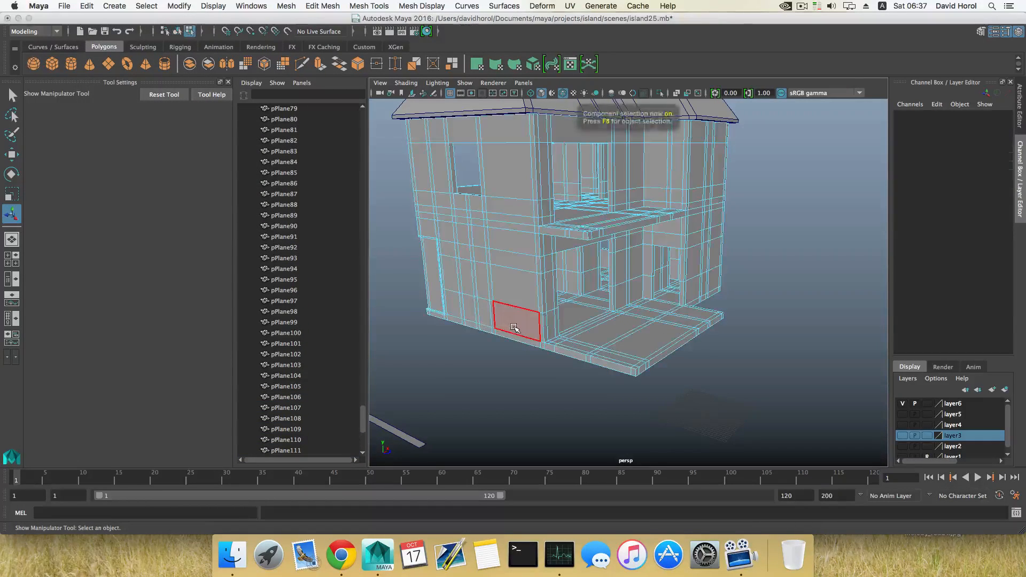
{"action": "key", "text": "F8"}
{"action": "scroll", "coordinate": [518, 331], "scroll_direction": "up", "scroll_amount": 5}
{"action": "middle_click_drag", "start_coordinate": [532, 339], "coordinate": [538, 319], "text": "alt"}
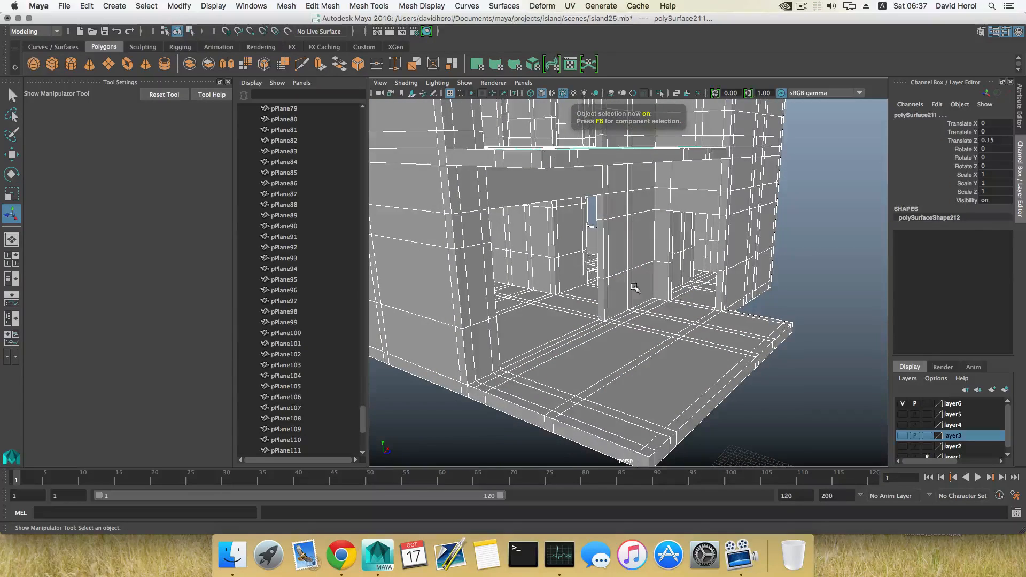
{"action": "left_click", "coordinate": [539, 319]}
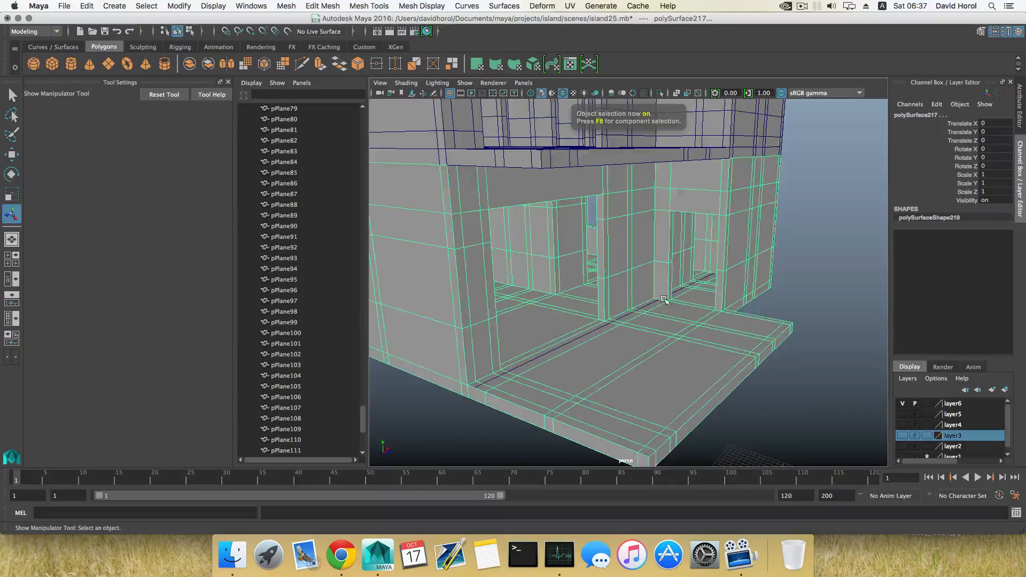
{"action": "left_click", "coordinate": [929, 405]}
{"action": "left_click", "coordinate": [588, 269]}
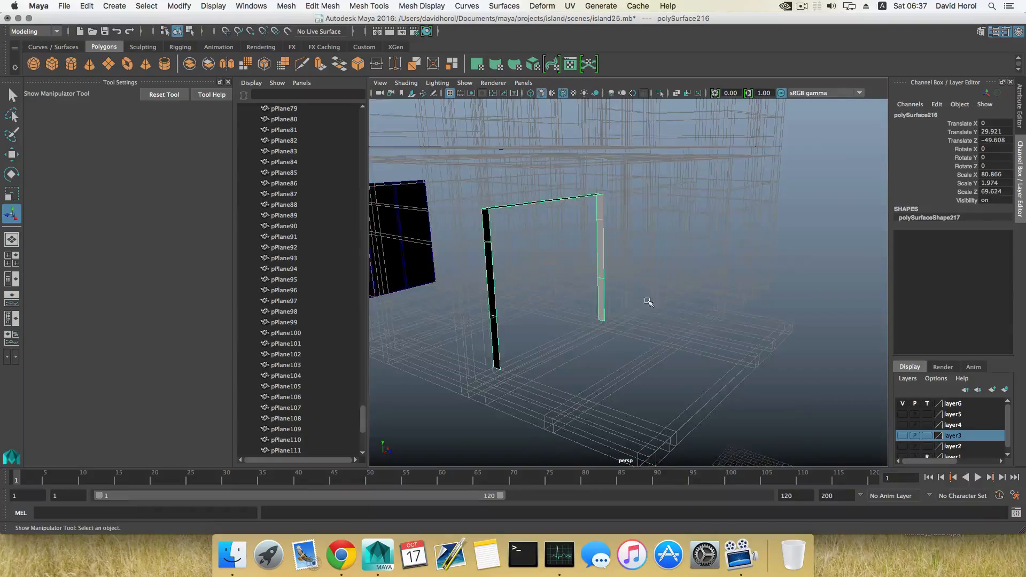
Select the continuous border edges along one side of the opening lining, covering both jambs and the head
{"action": "left_click_drag", "start_coordinate": [649, 299], "coordinate": [654, 349], "text": "alt"}
{"action": "right_click_drag", "start_coordinate": [603, 315], "coordinate": [603, 244]}
{"action": "left_click", "coordinate": [626, 321]}
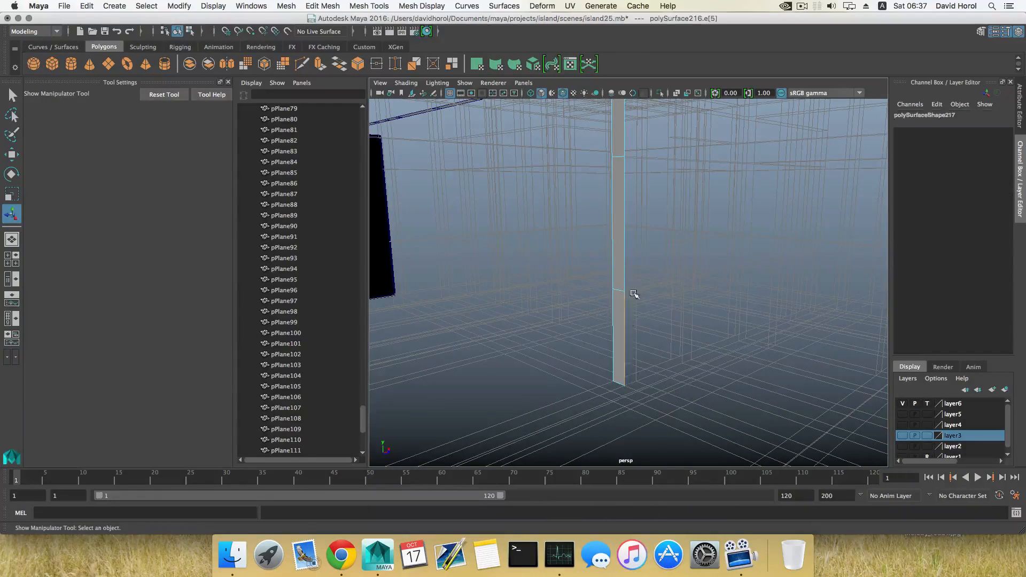
{"action": "left_click_drag", "start_coordinate": [631, 298], "coordinate": [658, 378], "text": "alt"}
{"action": "double_click", "coordinate": [645, 255]}
{"action": "left_click_drag", "start_coordinate": [651, 266], "coordinate": [606, 246], "text": "alt"}
{"action": "left_click_drag", "start_coordinate": [537, 265], "coordinate": [618, 288], "text": "alt"}
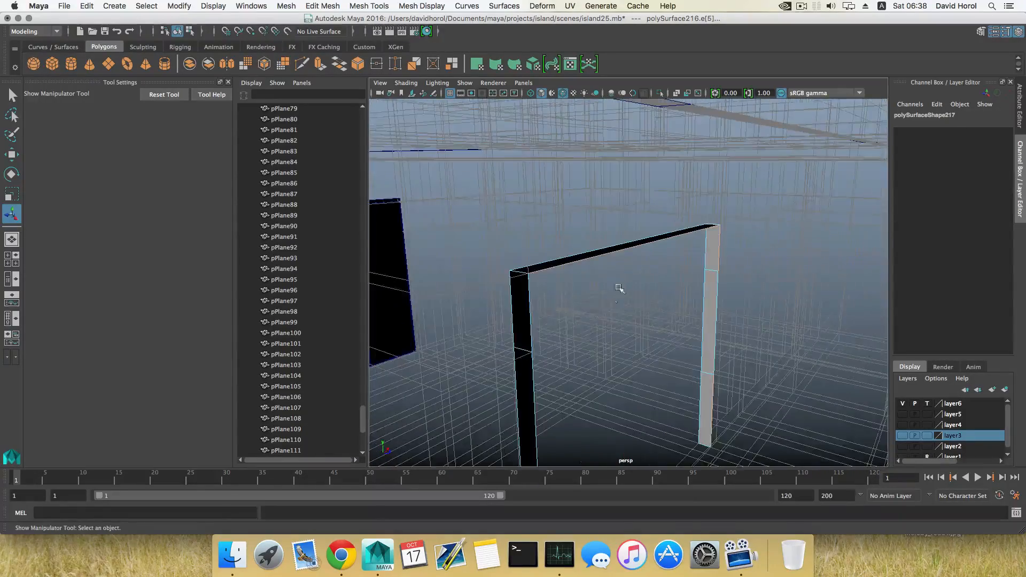
{"action": "left_click_drag", "start_coordinate": [531, 329], "coordinate": [520, 242], "text": "alt"}
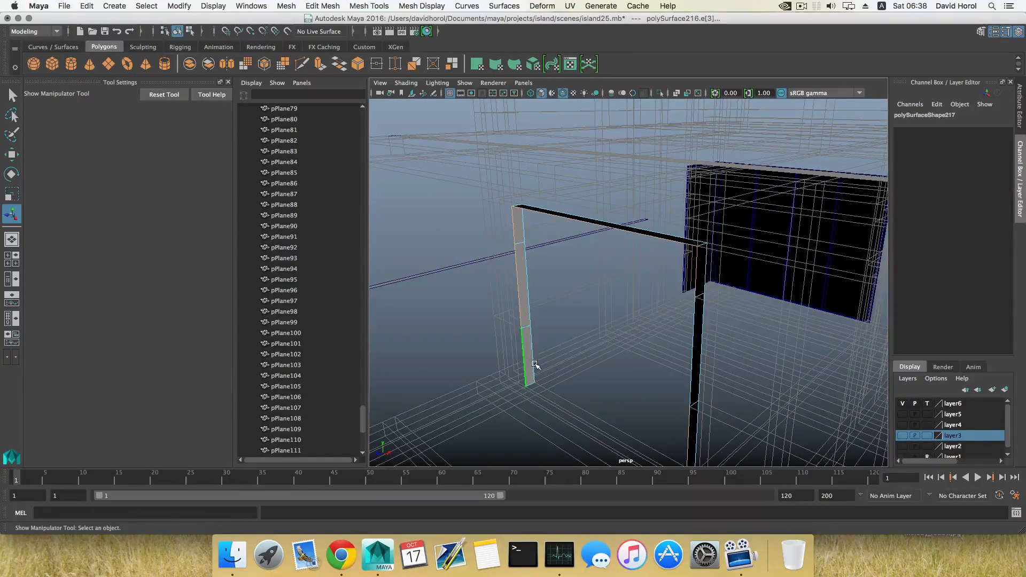
{"action": "left_click_drag", "start_coordinate": [535, 364], "coordinate": [699, 337], "text": "alt"}
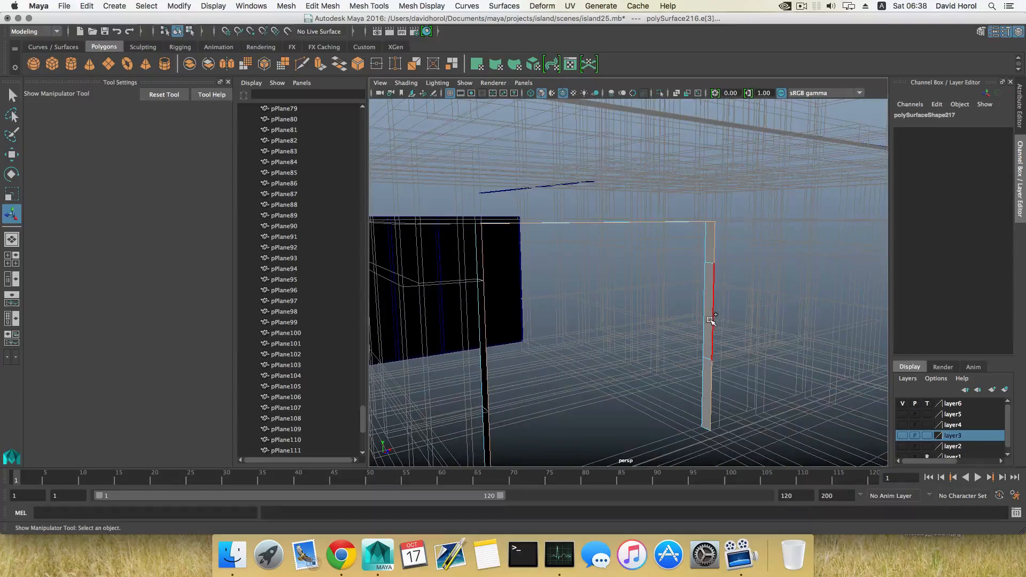
{"action": "left_click_drag", "start_coordinate": [651, 359], "coordinate": [550, 323], "text": "alt"}
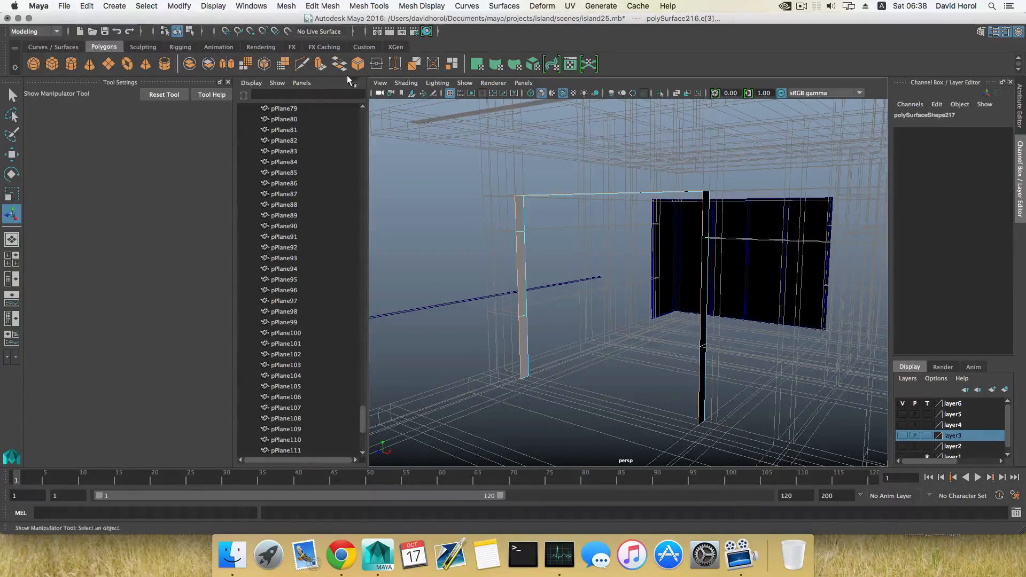
Extrude the selected lining edges inward with a local Z translation of -0.503 to form the frame's face
{"action": "left_click", "coordinate": [321, 65]}
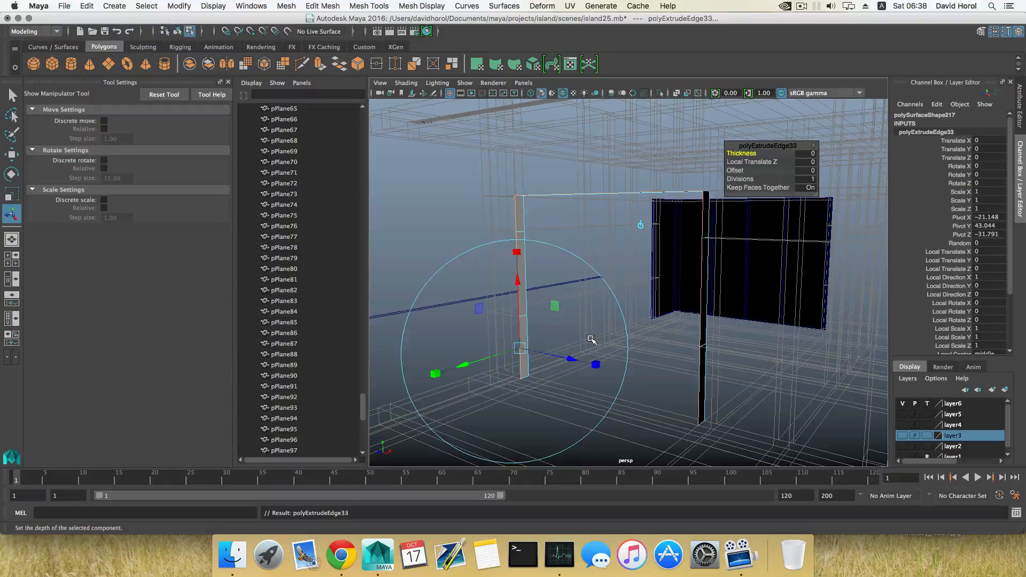
{"action": "left_click_drag", "start_coordinate": [591, 340], "coordinate": [618, 367], "text": "alt"}
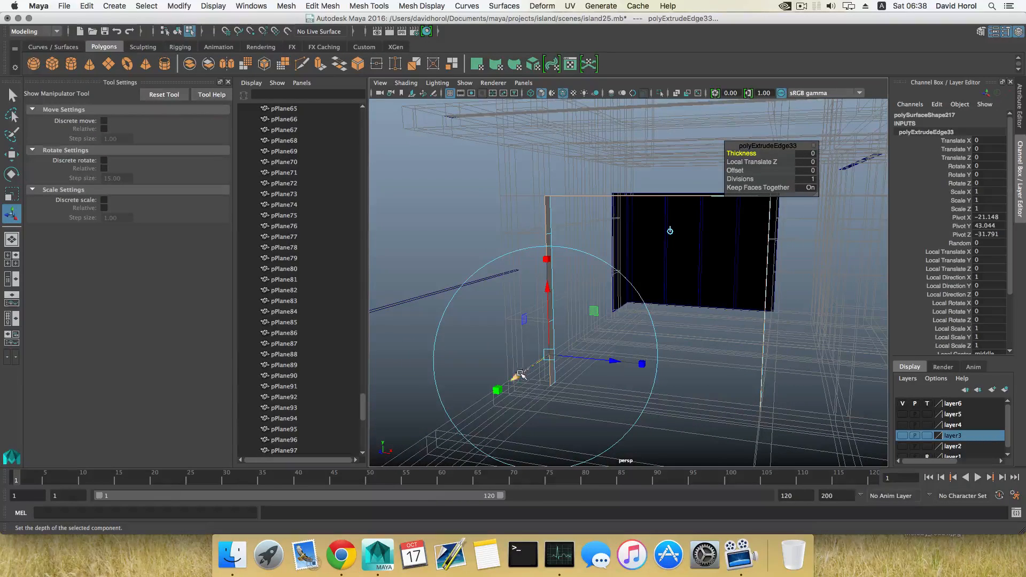
{"action": "left_click_drag", "start_coordinate": [520, 377], "coordinate": [515, 381]}
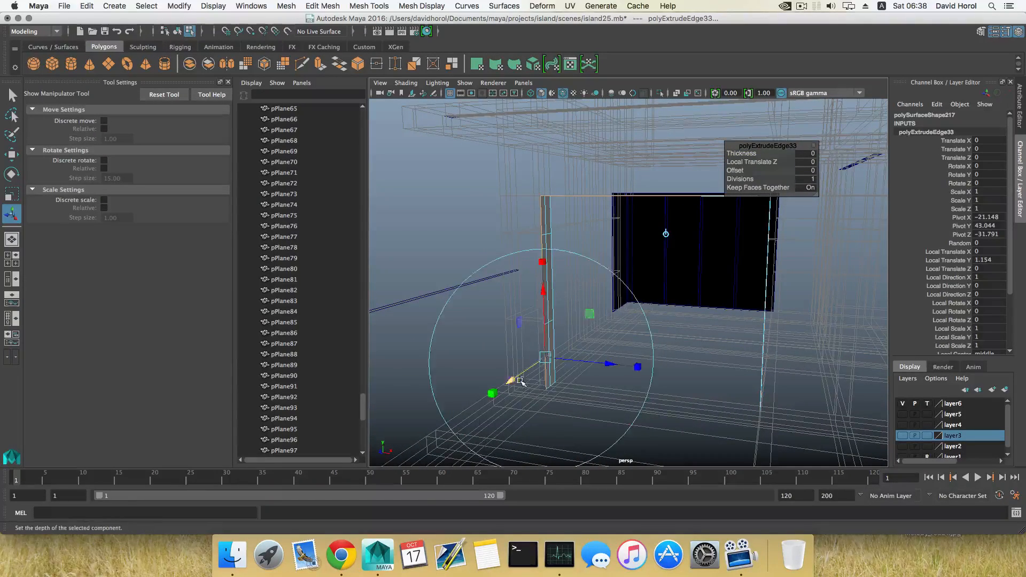
{"action": "key", "text": "super+z"}
{"action": "left_click_drag", "start_coordinate": [613, 363], "coordinate": [611, 362]}
{"action": "left_click_drag", "start_coordinate": [611, 361], "coordinate": [636, 355], "text": "alt"}
{"action": "middle_click_drag", "start_coordinate": [600, 358], "coordinate": [633, 319], "text": "alt"}
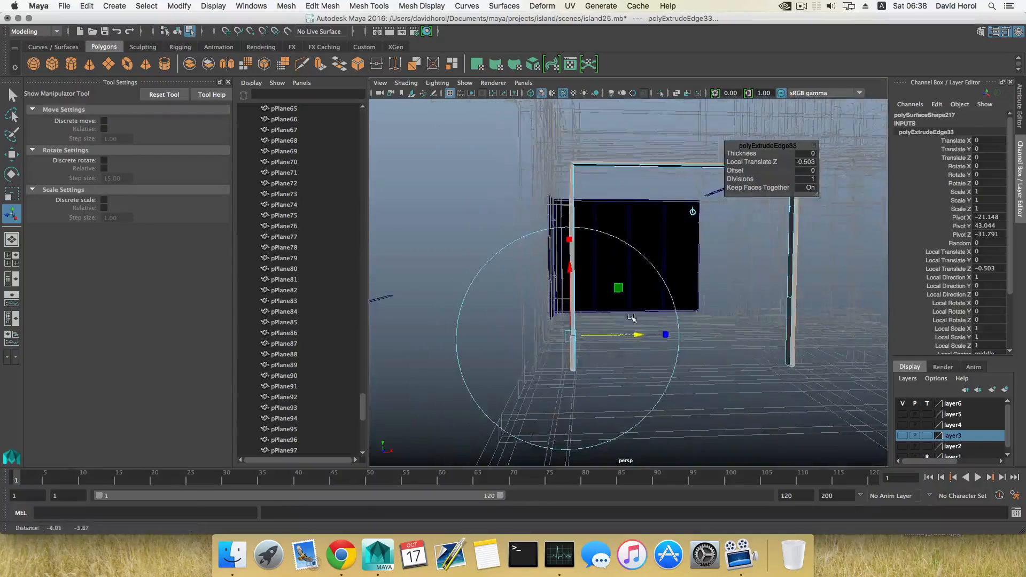
{"action": "right_click_drag", "start_coordinate": [632, 318], "coordinate": [694, 400], "text": "alt"}
{"action": "left_click_drag", "start_coordinate": [695, 401], "coordinate": [610, 458], "text": "alt"}
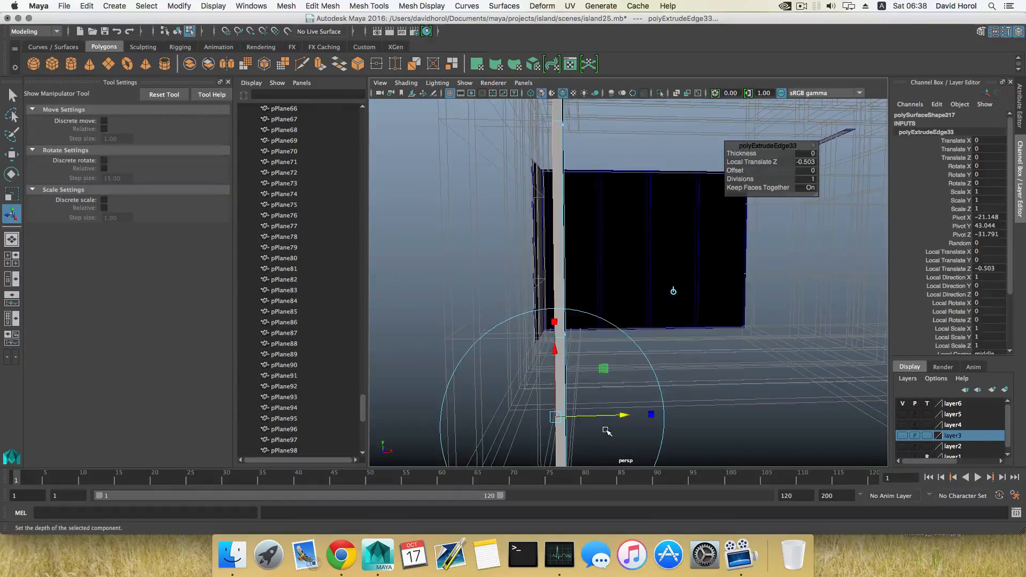
Return to object selection, add the panelled wall mesh to layer6 and check that it can no longer be selected
{"action": "key", "text": "F8"}
{"action": "scroll", "coordinate": [607, 431], "scroll_direction": "down", "scroll_amount": 5}
{"action": "right_click_drag", "start_coordinate": [588, 292], "coordinate": [545, 287]}
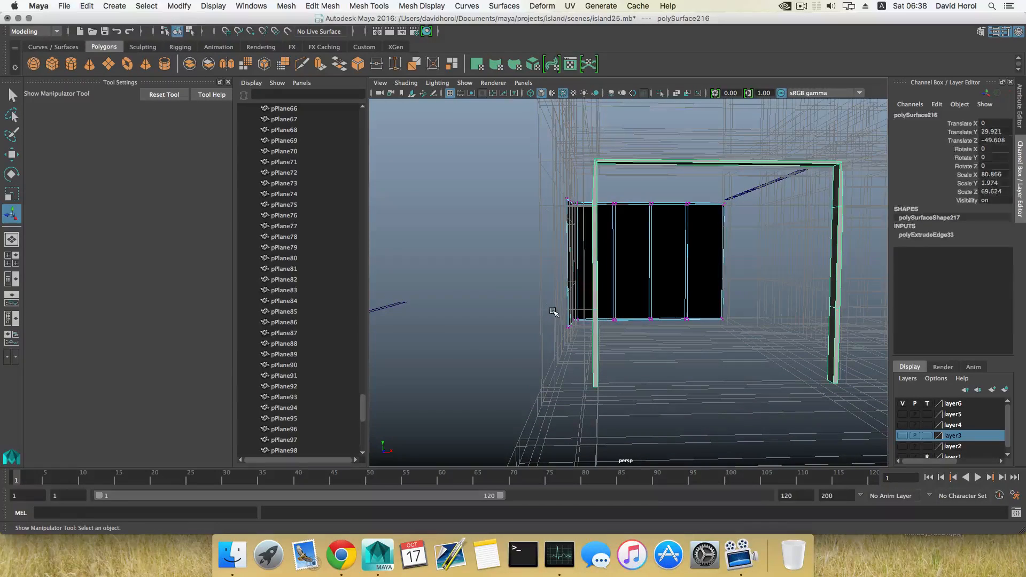
{"action": "key", "text": "F8"}
{"action": "left_click", "coordinate": [640, 293], "text": "shift"}
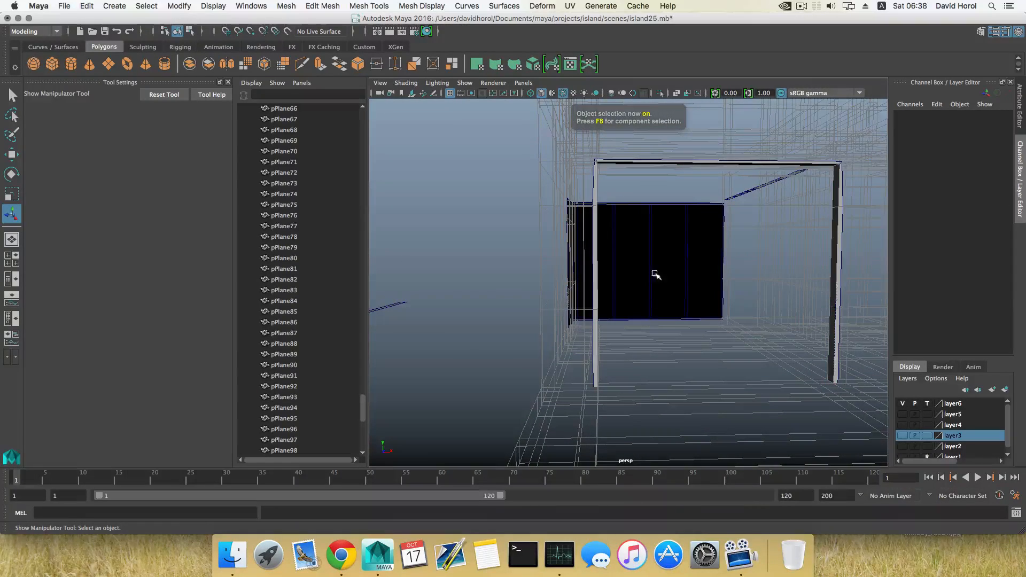
{"action": "left_click", "coordinate": [708, 293]}
{"action": "right_click", "coordinate": [956, 405]}
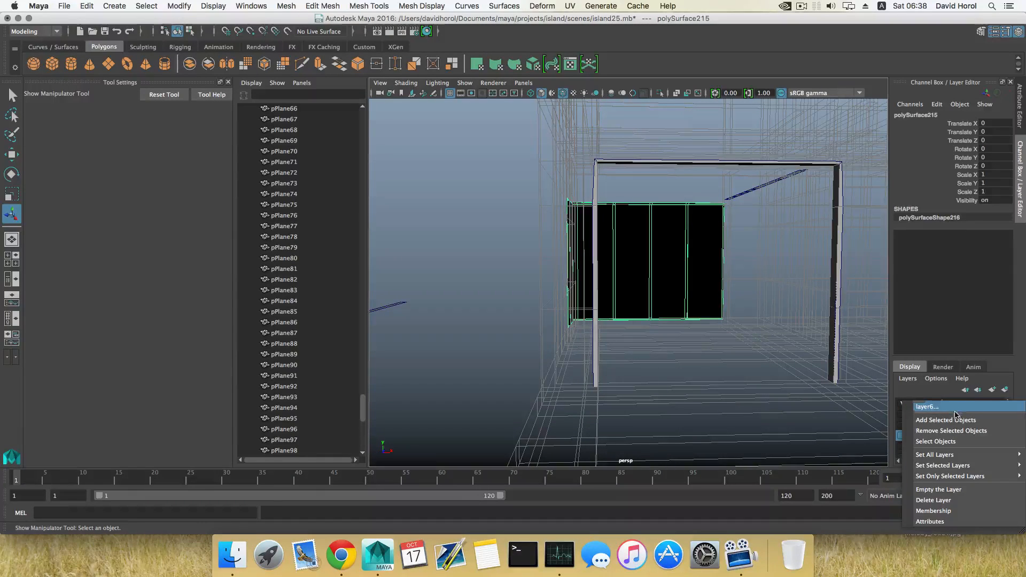
{"action": "left_click", "coordinate": [946, 420]}
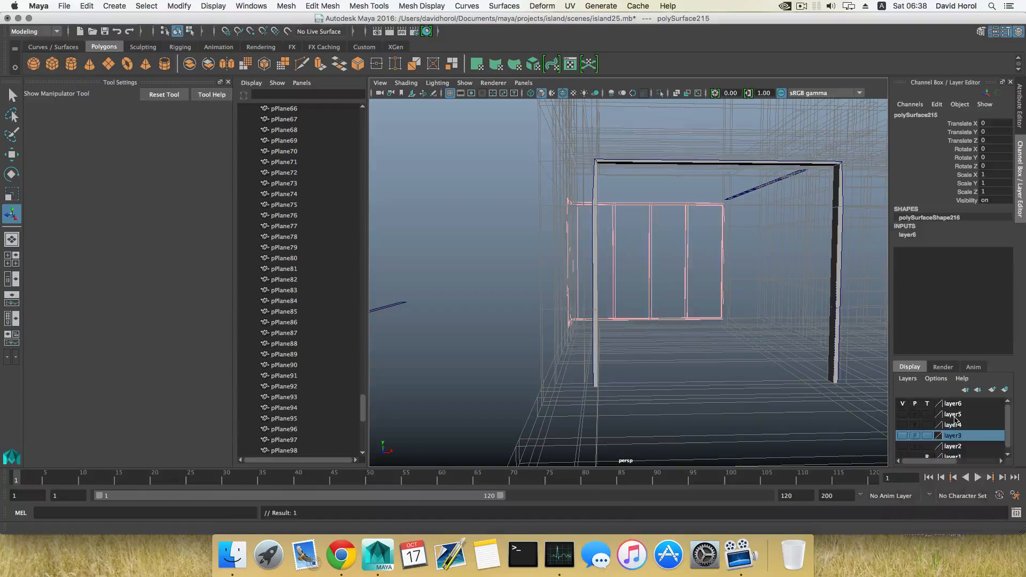
{"action": "left_click", "coordinate": [742, 288]}
{"action": "left_click_drag", "start_coordinate": [655, 233], "coordinate": [698, 288]}
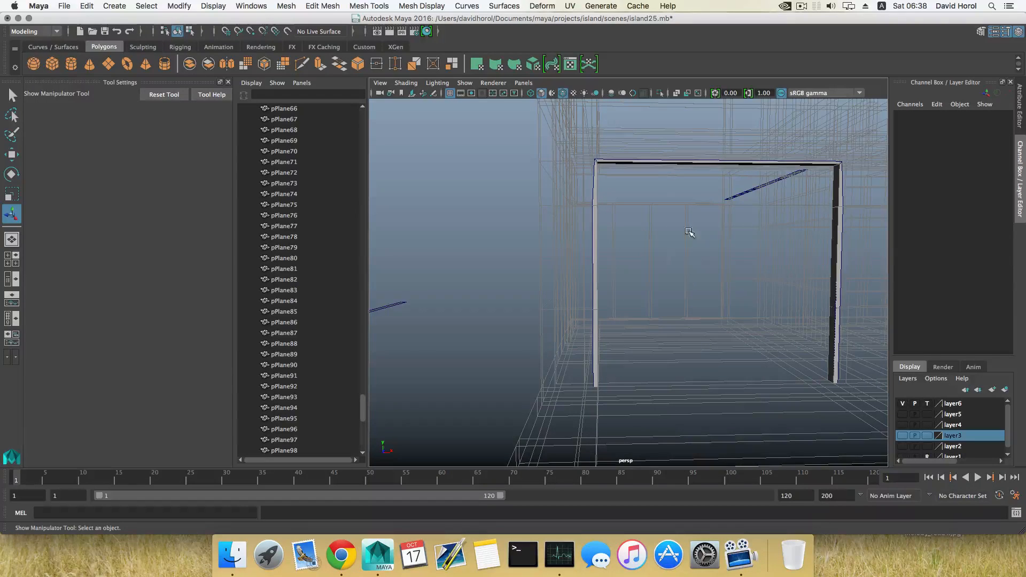
Align the two intermediate vertices on the extruded frame's jamb edge by moving them along X to -34.819
{"action": "left_click", "coordinate": [599, 287]}
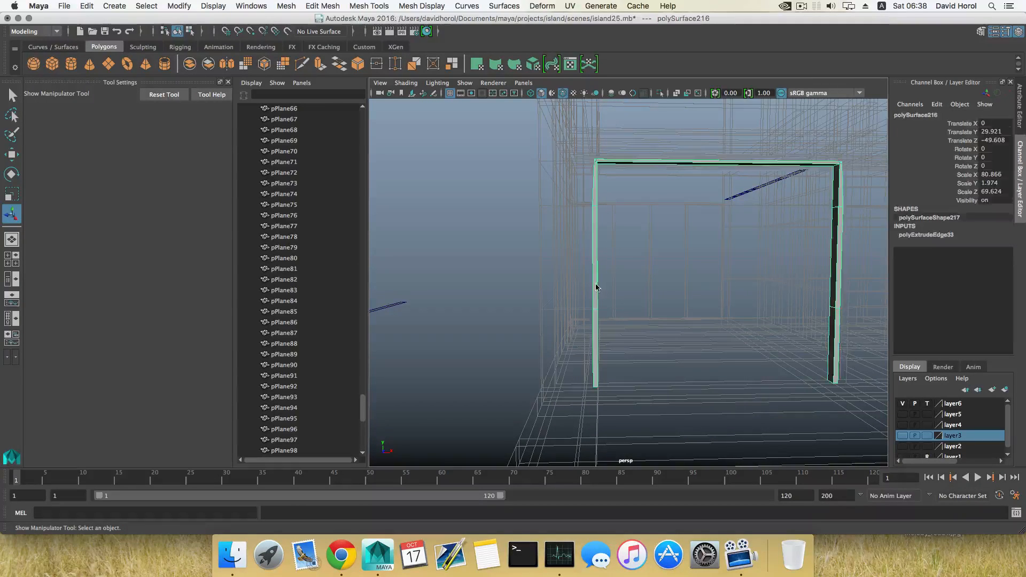
{"action": "scroll", "coordinate": [597, 287], "scroll_direction": "up", "scroll_amount": 5}
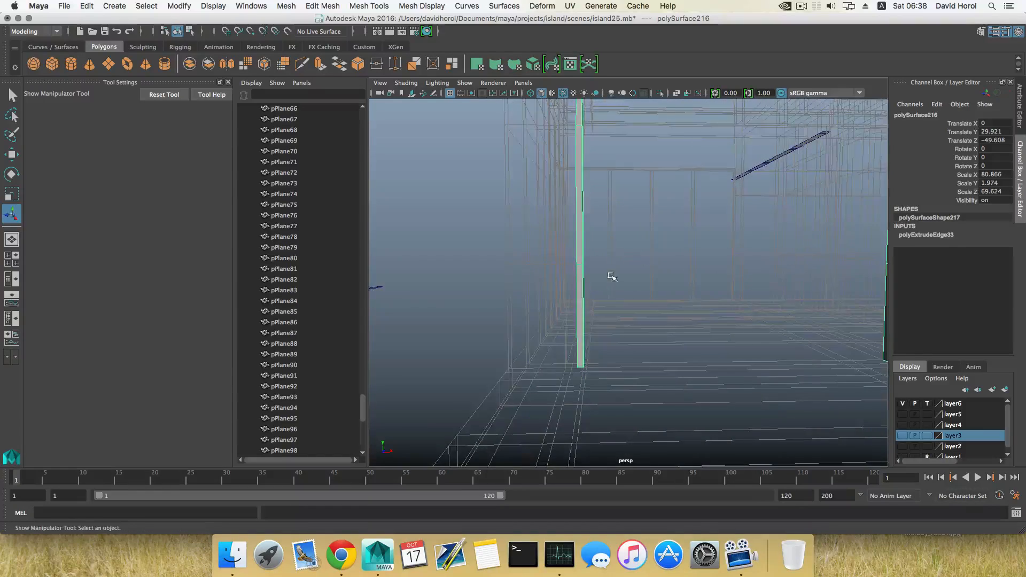
{"action": "scroll", "coordinate": [599, 262], "scroll_direction": "up", "scroll_amount": 4}
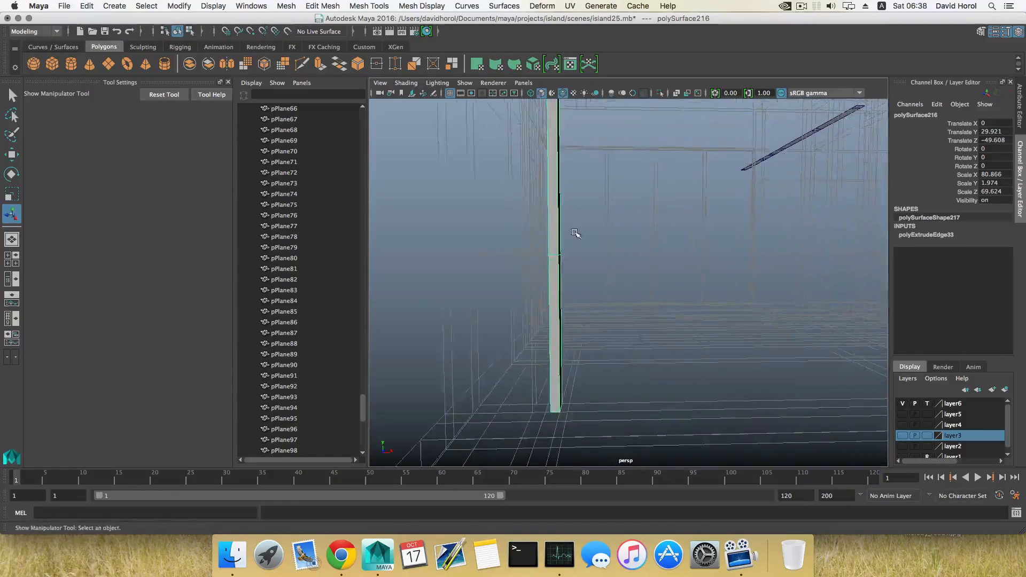
{"action": "middle_click_drag", "start_coordinate": [575, 234], "coordinate": [600, 266], "text": "alt"}
{"action": "right_click_drag", "start_coordinate": [583, 269], "coordinate": [551, 269]}
{"action": "middle_click_drag", "start_coordinate": [565, 307], "coordinate": [580, 289], "text": "alt"}
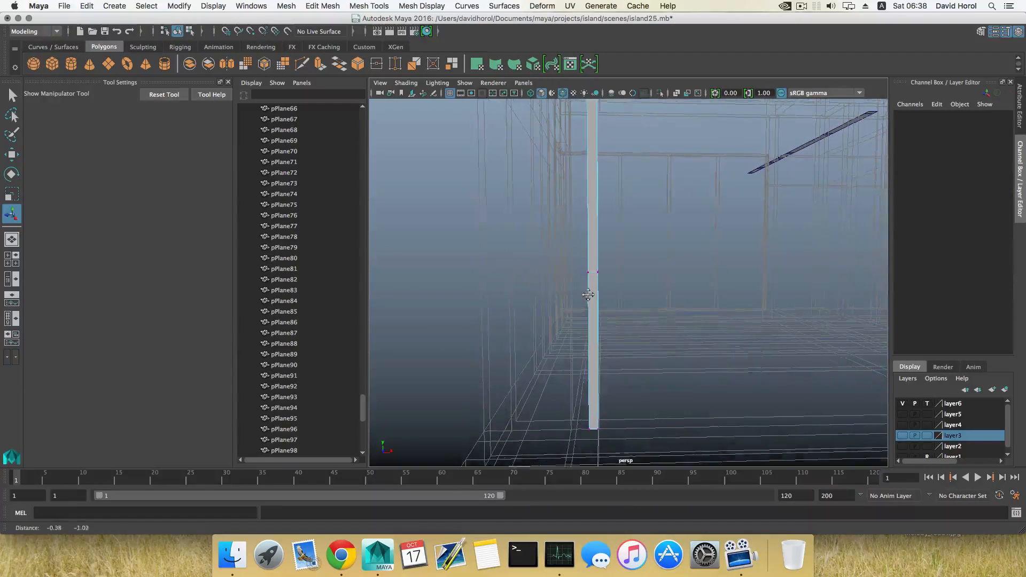
{"action": "left_click", "coordinate": [588, 270]}
{"action": "key", "text": "w"}
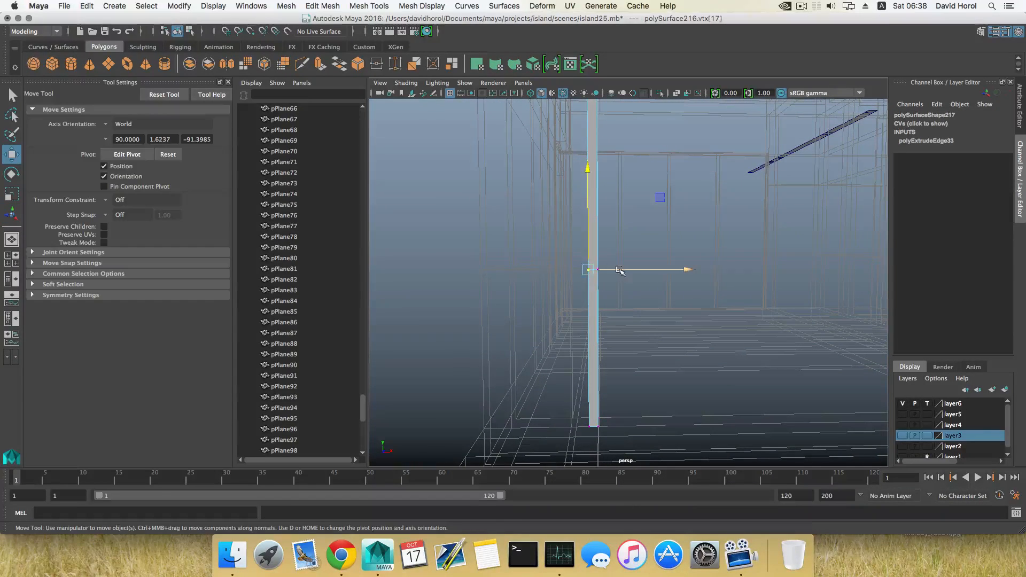
{"action": "left_click_drag", "start_coordinate": [619, 270], "coordinate": [634, 271]}
{"action": "left_click_drag", "start_coordinate": [589, 408], "coordinate": [584, 448]}
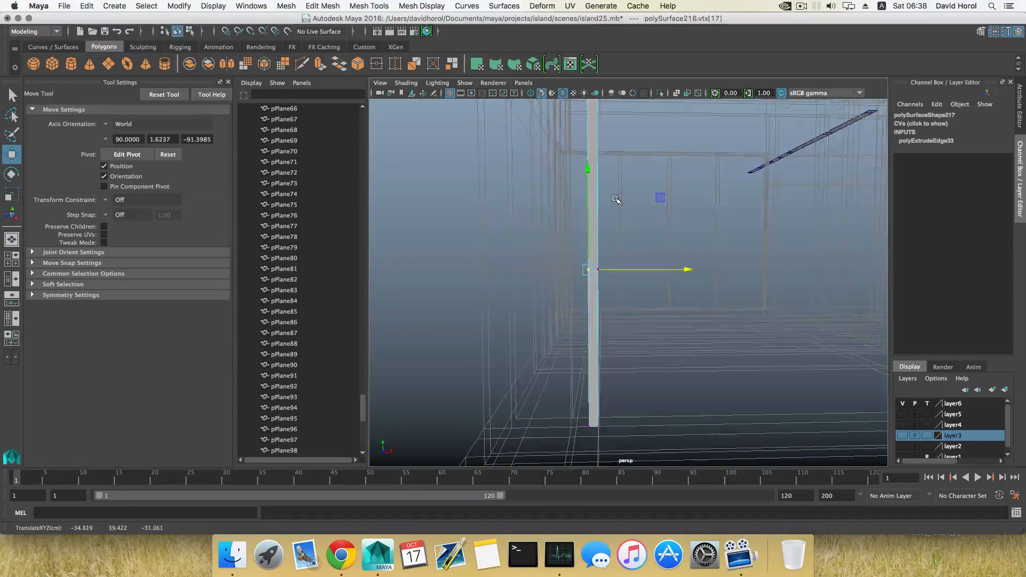
{"action": "middle_click_drag", "start_coordinate": [617, 199], "coordinate": [608, 211], "text": "alt"}
{"action": "left_click_drag", "start_coordinate": [568, 184], "coordinate": [576, 188]}
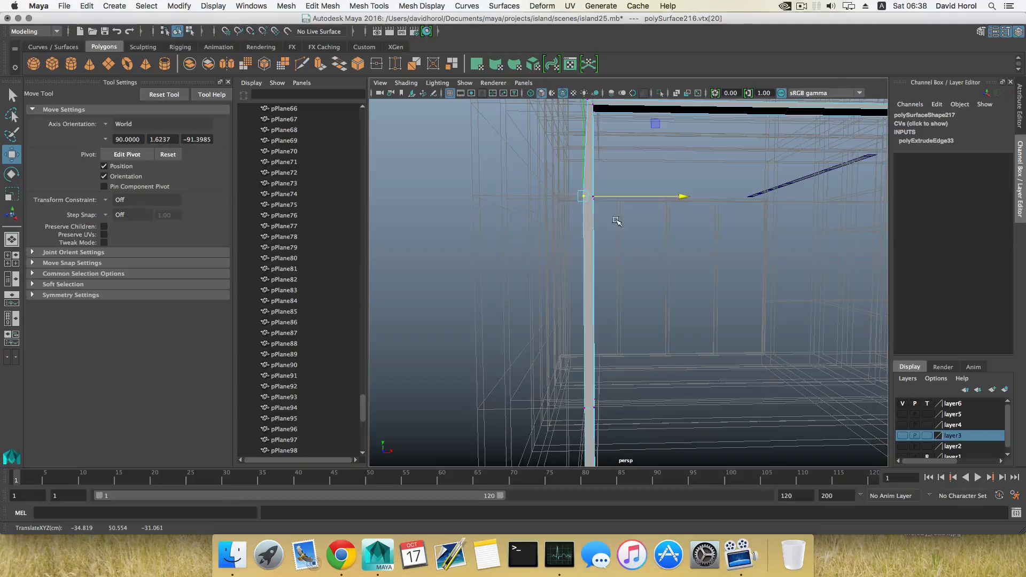
Align the first jamb's top outer corner vertex and the opposite jamb's upper intermediate outer vertex along X
{"action": "left_click_drag", "start_coordinate": [614, 222], "coordinate": [586, 200], "text": "alt"}
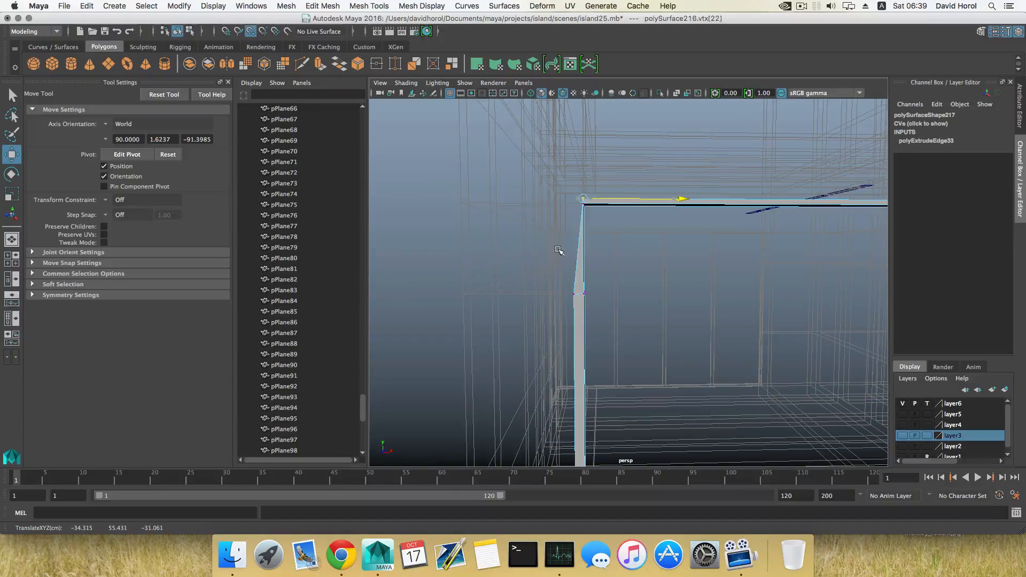
{"action": "left_click_drag", "start_coordinate": [696, 243], "coordinate": [594, 247], "text": "alt"}
{"action": "left_click", "coordinate": [592, 206]}
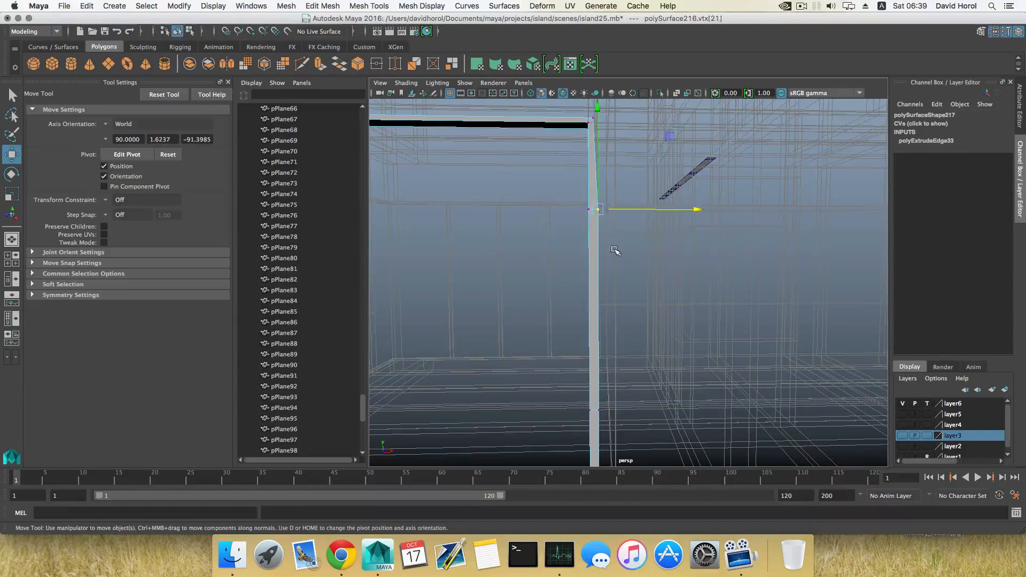
{"action": "left_click_drag", "start_coordinate": [596, 210], "coordinate": [584, 354], "text": "alt"}
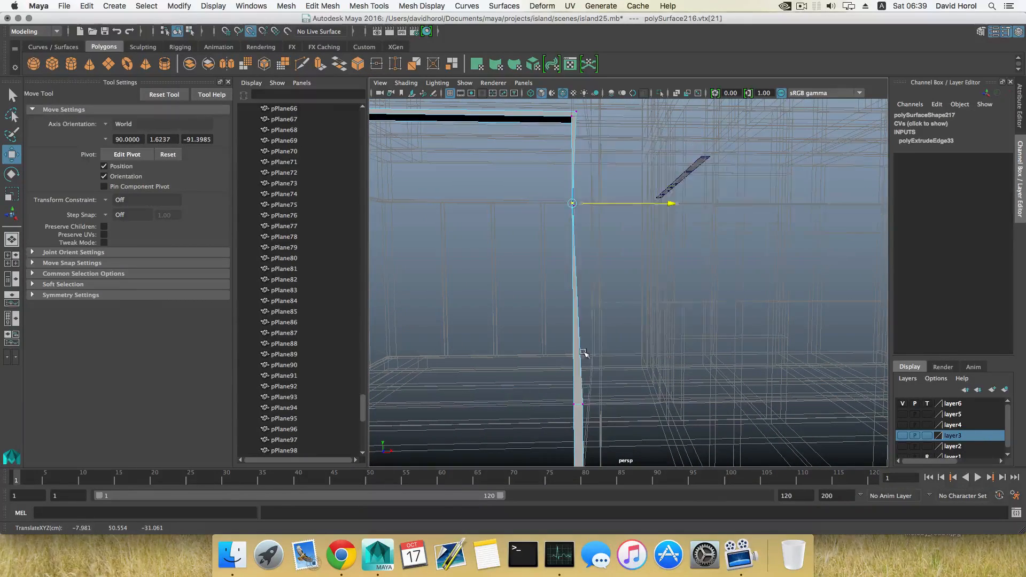
{"action": "left_click_drag", "start_coordinate": [589, 389], "coordinate": [591, 388]}
Align the opposite jamb's lower intermediate and top corner vertices along X to straighten its outer edge
{"action": "middle_click_drag", "start_coordinate": [617, 342], "coordinate": [614, 295], "text": "alt"}
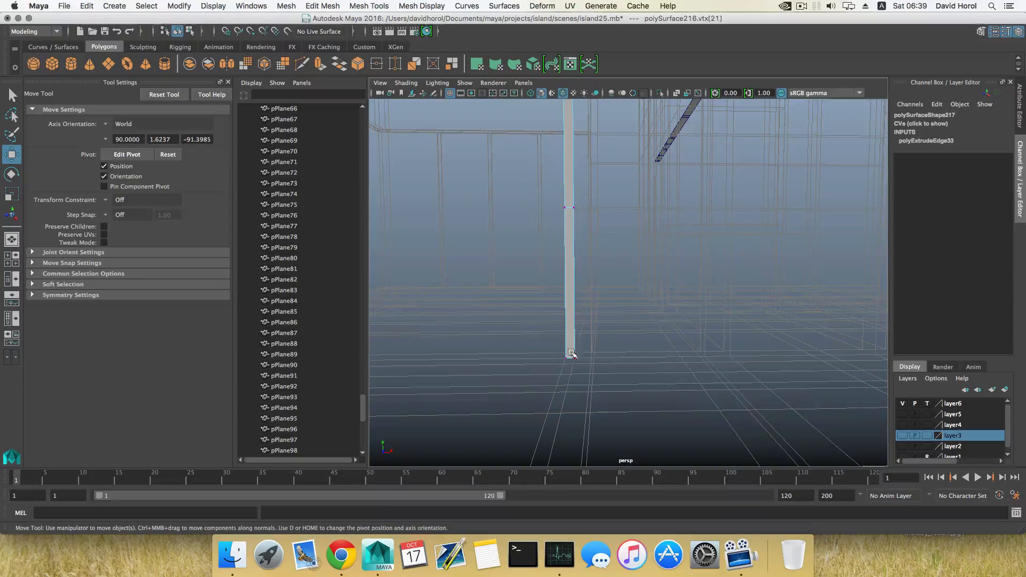
{"action": "left_click_drag", "start_coordinate": [587, 375], "coordinate": [588, 376]}
{"action": "middle_click_drag", "start_coordinate": [577, 220], "coordinate": [578, 302], "text": "alt"}
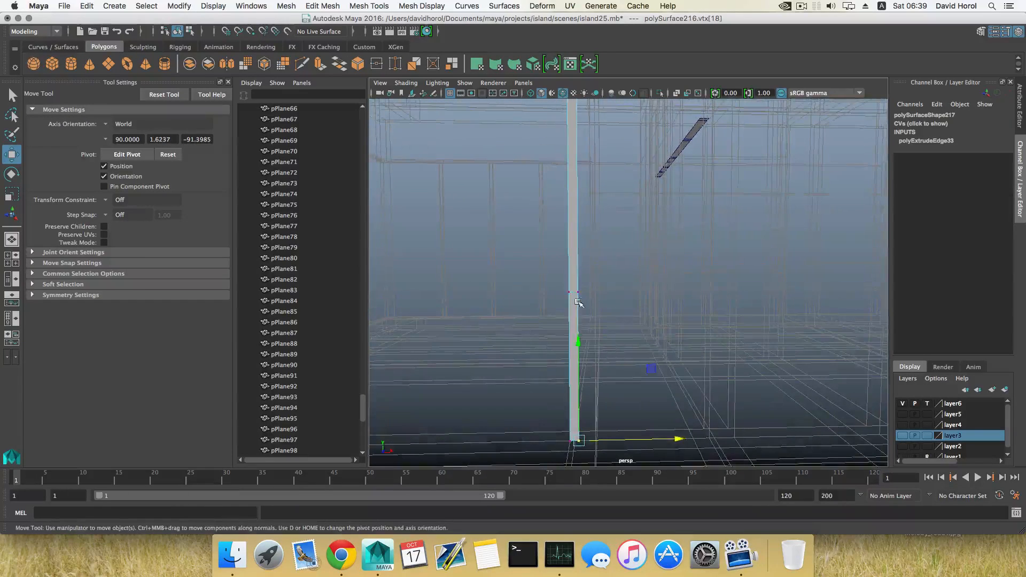
{"action": "left_click_drag", "start_coordinate": [600, 323], "coordinate": [609, 291]}
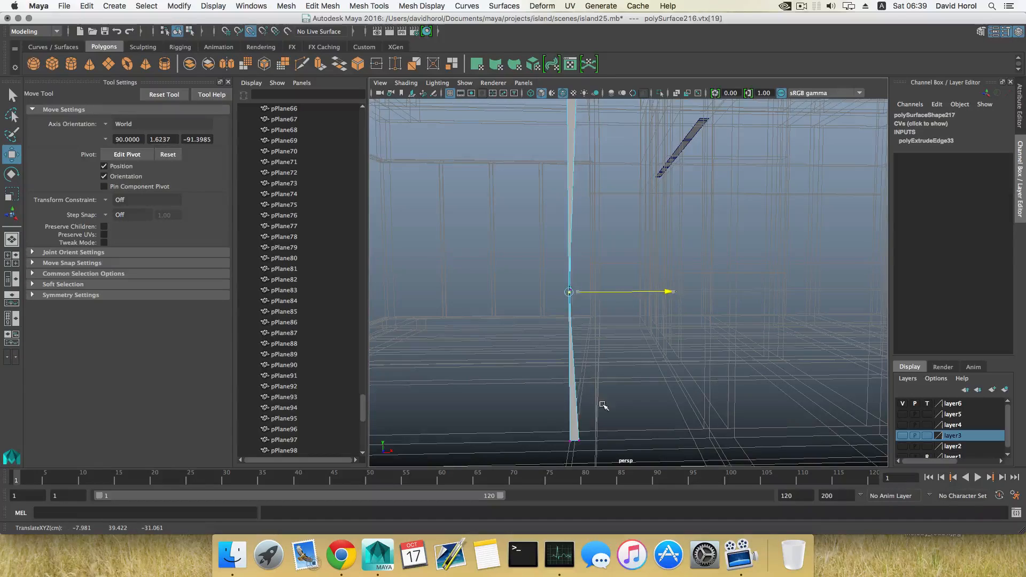
{"action": "left_click_drag", "start_coordinate": [591, 419], "coordinate": [576, 193], "text": "alt"}
{"action": "left_click", "coordinate": [564, 215]}
{"action": "key", "text": "v"}
{"action": "left_click", "coordinate": [565, 194]}
{"action": "key", "text": "v"}
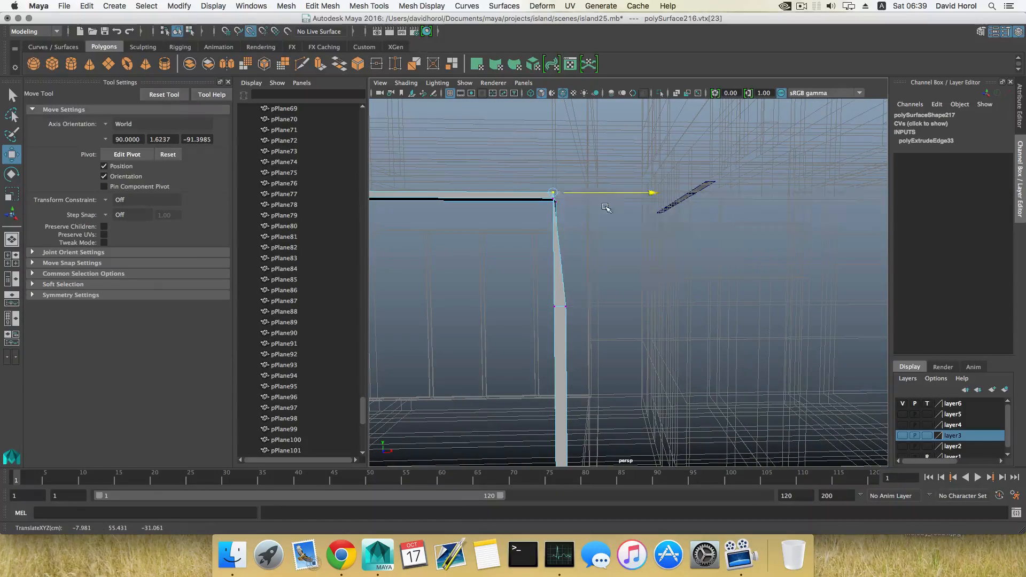
Raise the two outer top corner vertices of the frame's head together to Y 55.742 and return to object selection
{"action": "left_click_drag", "start_coordinate": [575, 304], "coordinate": [580, 279], "text": "alt"}
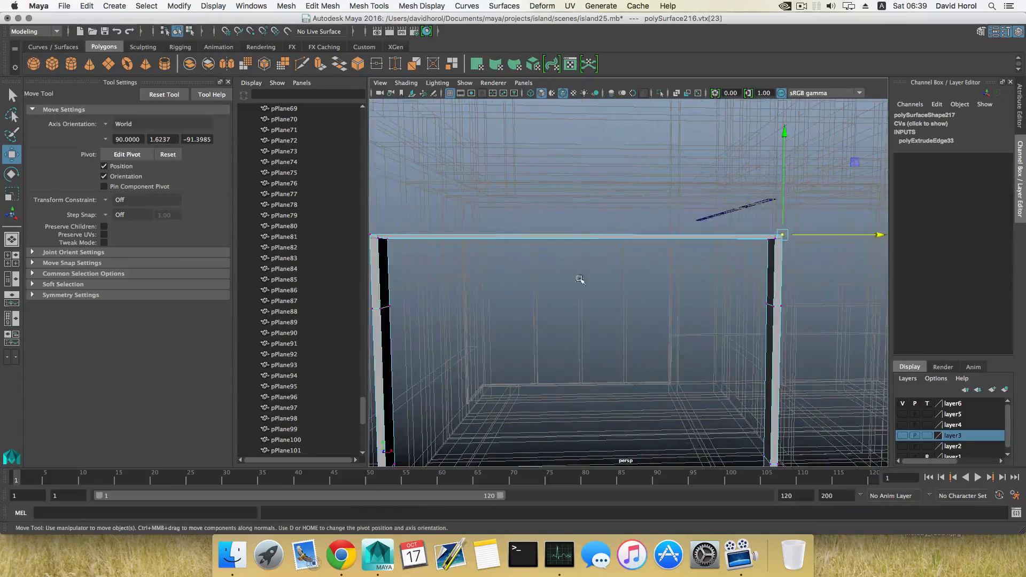
{"action": "left_click_drag", "start_coordinate": [472, 263], "coordinate": [425, 244], "text": "alt"}
{"action": "left_click", "coordinate": [421, 240], "text": "shift"}
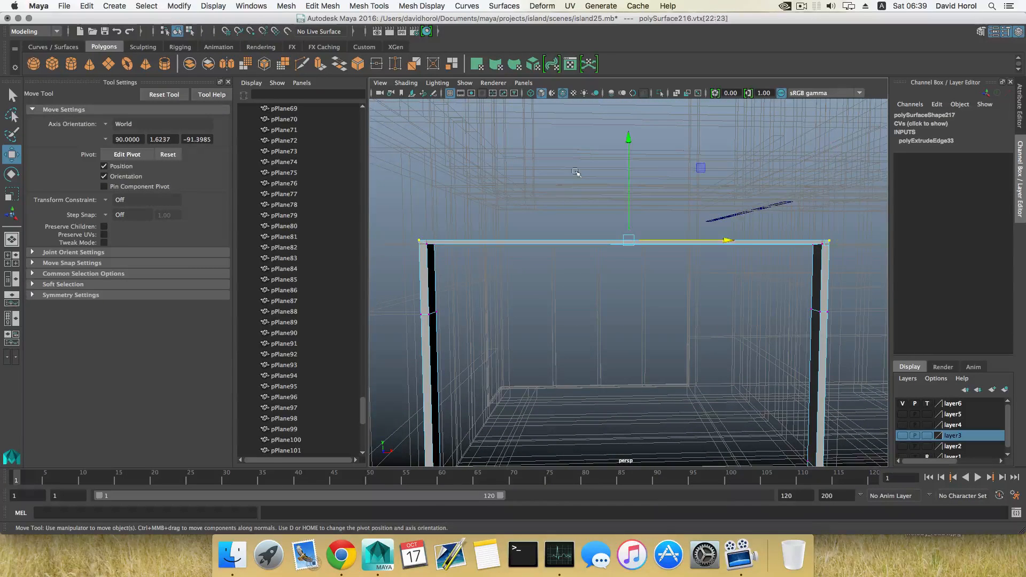
{"action": "left_click_drag", "start_coordinate": [629, 134], "coordinate": [629, 135]}
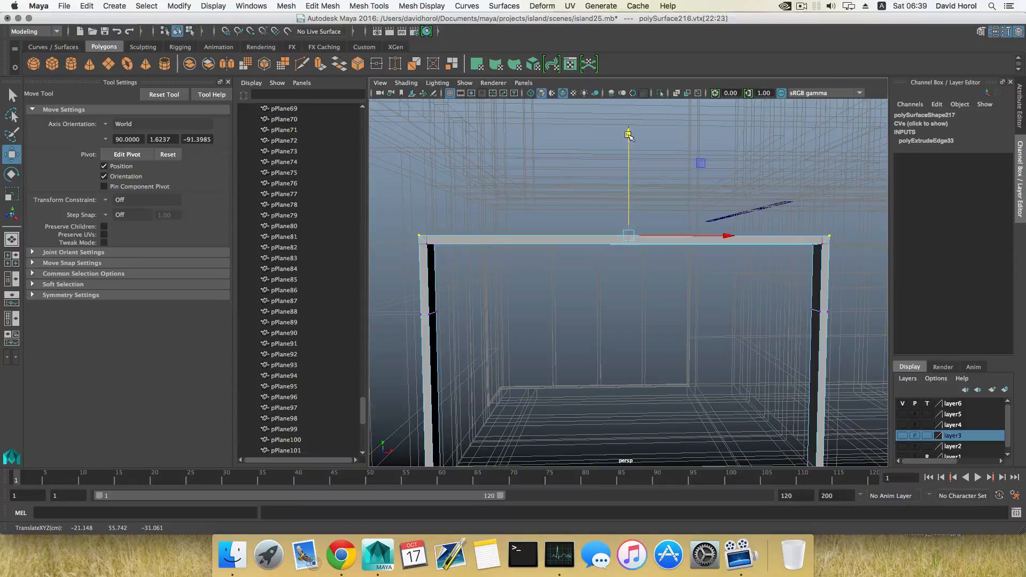
{"action": "key", "text": "F8"}
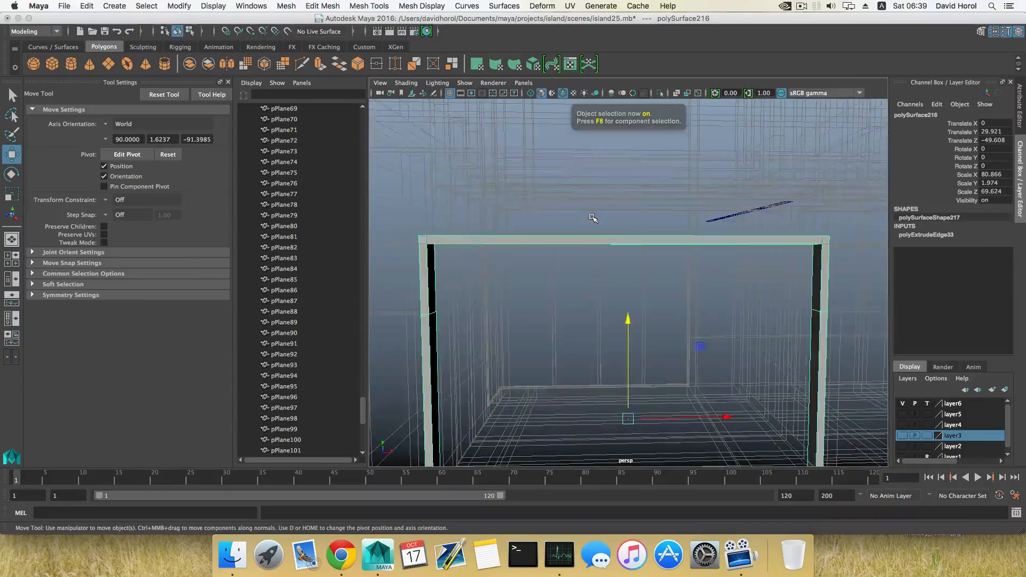
Insert an edge loop lengthwise through the lining's inner faces, running along both jambs and the head
{"action": "scroll", "coordinate": [591, 220], "scroll_direction": "down", "scroll_amount": 5}
{"action": "left_click_drag", "start_coordinate": [527, 261], "coordinate": [609, 273], "text": "alt"}
{"action": "left_click_drag", "start_coordinate": [605, 360], "coordinate": [631, 342], "text": "alt"}
{"action": "scroll", "coordinate": [602, 327], "scroll_direction": "up", "scroll_amount": 5}
{"action": "right_click_drag", "start_coordinate": [630, 342], "coordinate": [658, 348], "text": "alt"}
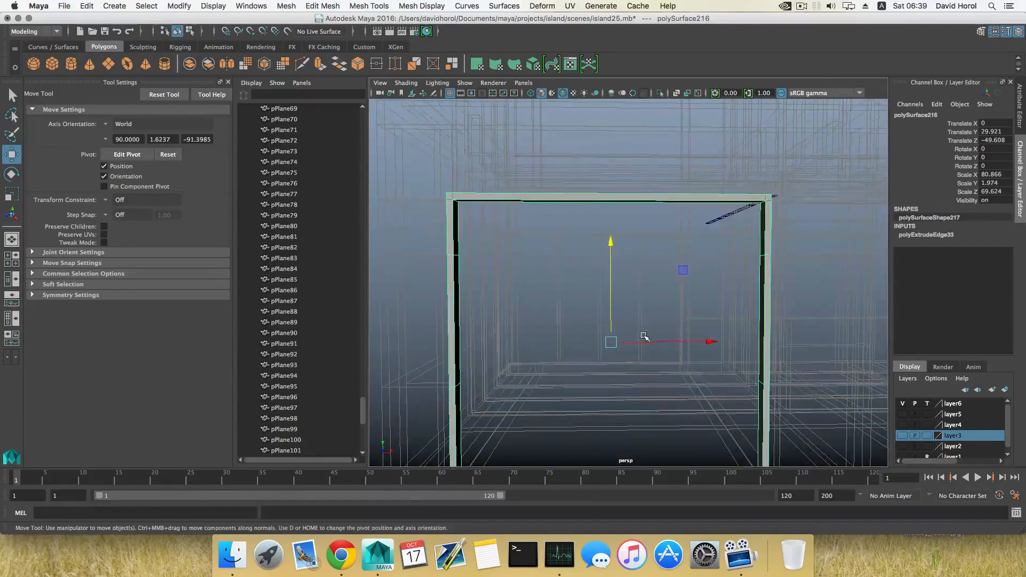
{"action": "left_click_drag", "start_coordinate": [645, 337], "coordinate": [690, 304], "text": "alt"}
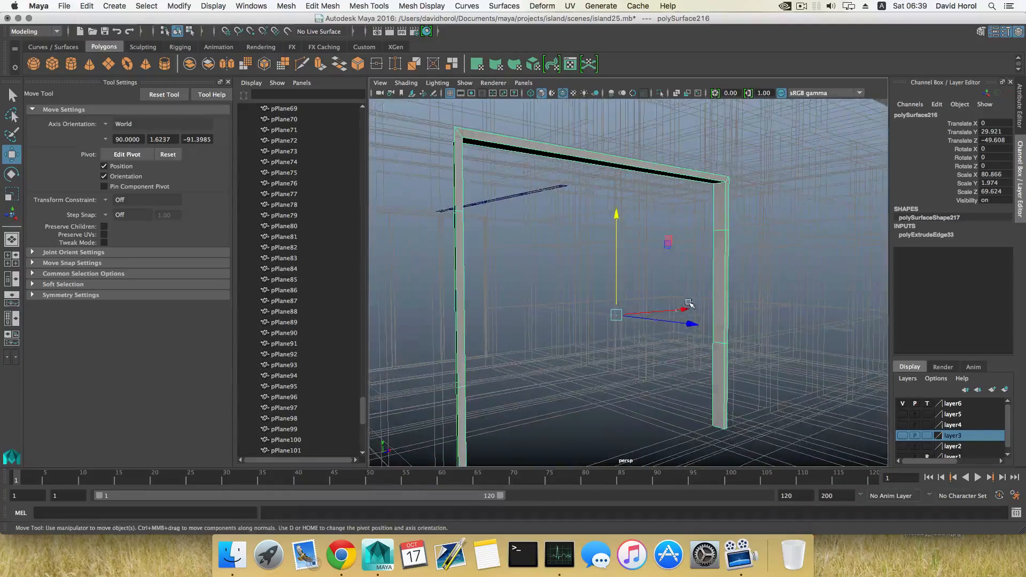
{"action": "right_click_drag", "start_coordinate": [716, 274], "coordinate": [708, 273], "text": "shift"}
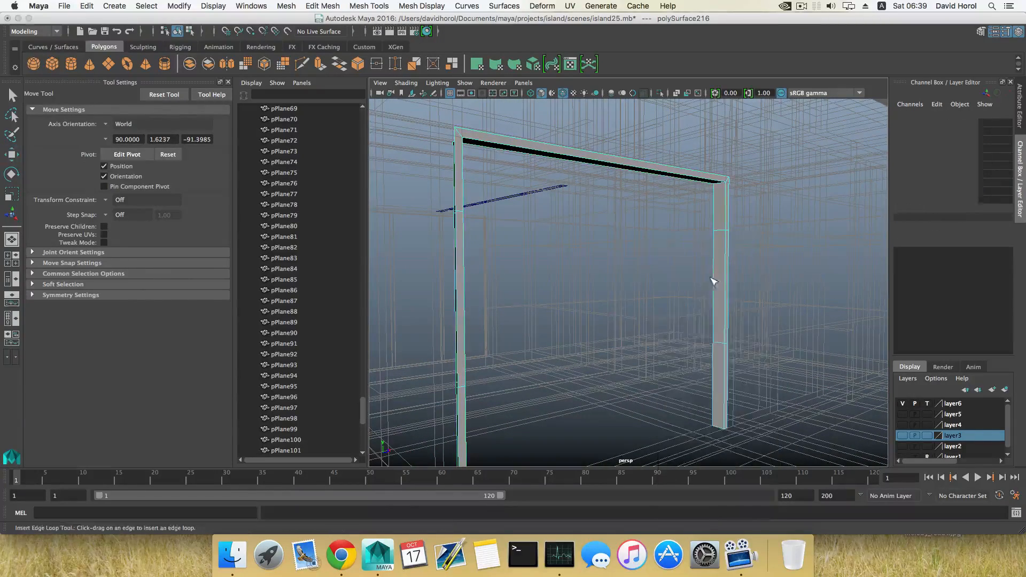
{"action": "left_click_drag", "start_coordinate": [714, 281], "coordinate": [755, 227], "text": "alt"}
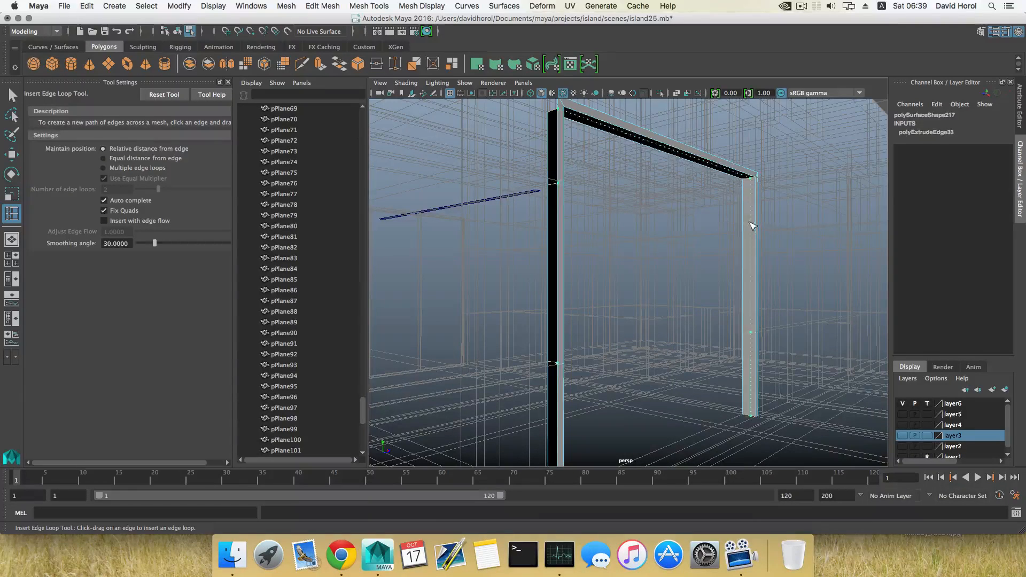
{"action": "left_click_drag", "start_coordinate": [751, 226], "coordinate": [728, 235]}
Delete the strip of lining faces beyond the new edge loop, away from the frame's face, on both jambs and the head
{"action": "right_click", "coordinate": [707, 197]}
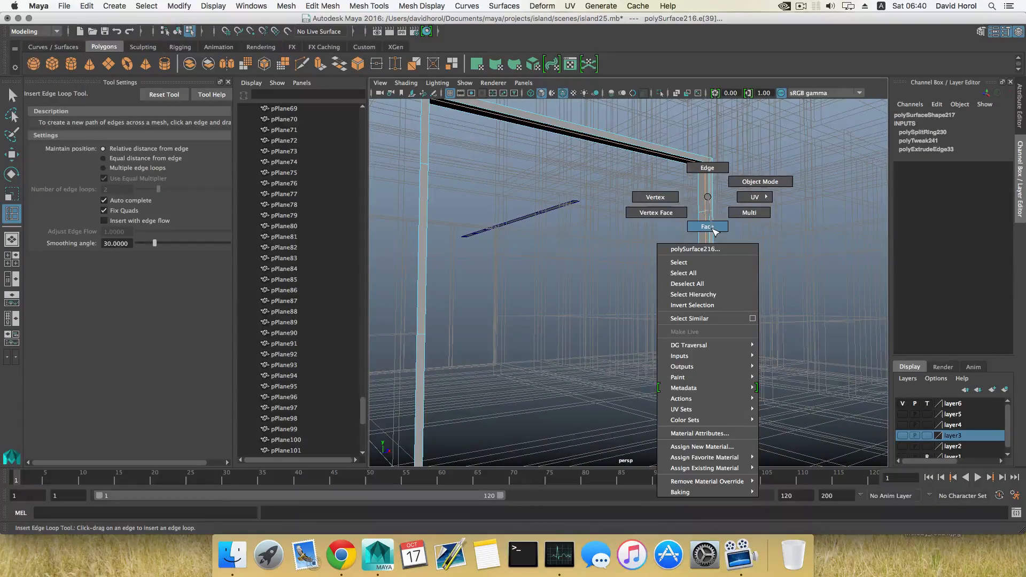
{"action": "left_click", "coordinate": [707, 226]}
{"action": "left_click", "coordinate": [703, 203]}
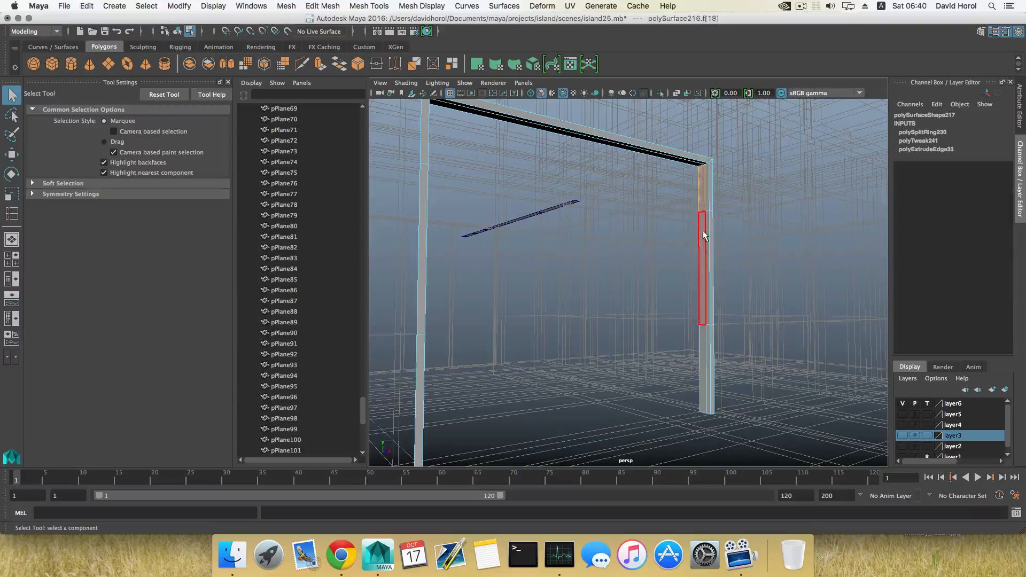
{"action": "left_click", "coordinate": [703, 237], "text": "shift"}
{"action": "left_click", "coordinate": [701, 364], "text": "shift"}
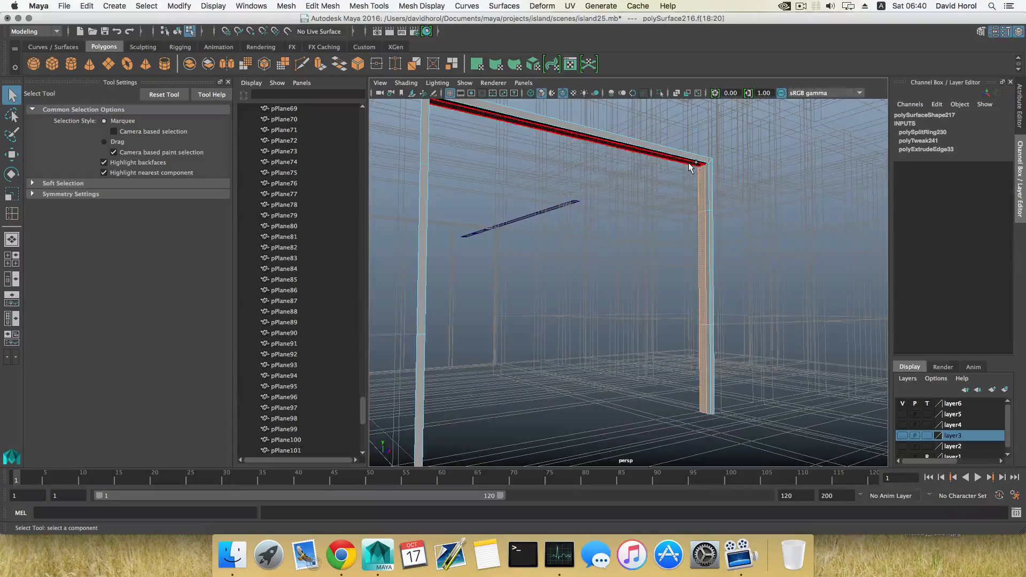
{"action": "left_click", "coordinate": [687, 161], "text": "shift"}
{"action": "left_click_drag", "start_coordinate": [659, 202], "coordinate": [645, 242], "text": "alt"}
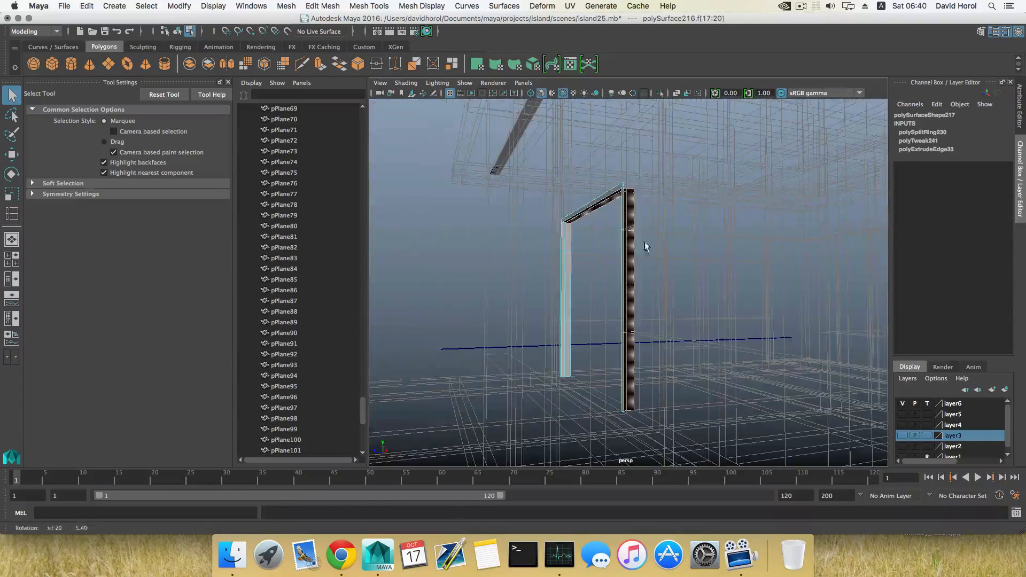
{"action": "left_click", "coordinate": [568, 249], "text": "shift"}
{"action": "left_click", "coordinate": [569, 333], "text": "shift"}
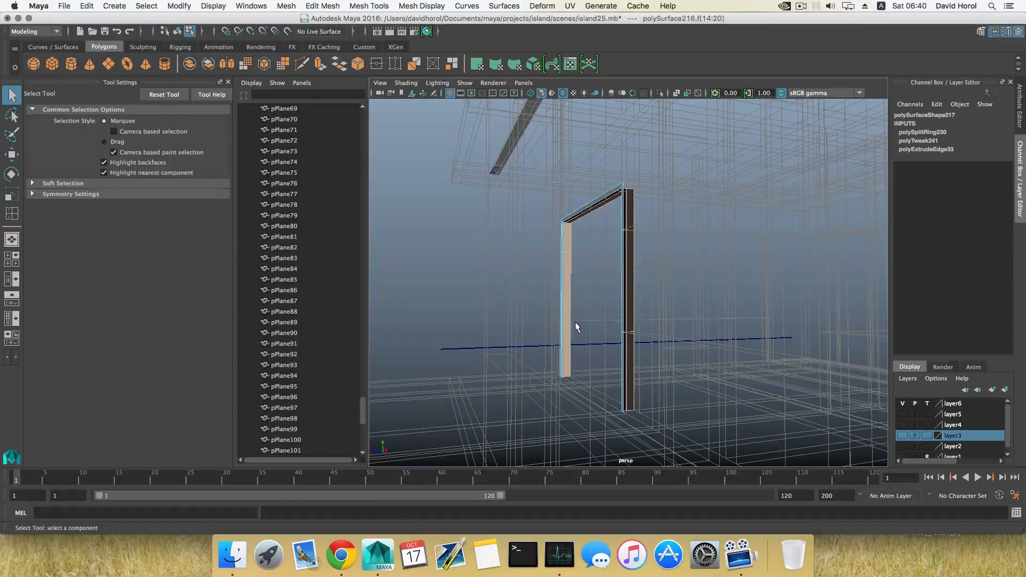
{"action": "left_click_drag", "start_coordinate": [575, 321], "coordinate": [495, 180], "text": "alt"}
{"action": "left_click", "coordinate": [632, 317]}
{"action": "right_click", "coordinate": [588, 233]}
{"action": "scroll", "coordinate": [565, 226], "scroll_direction": "up", "scroll_amount": 5}
{"action": "left_click", "coordinate": [500, 182]}
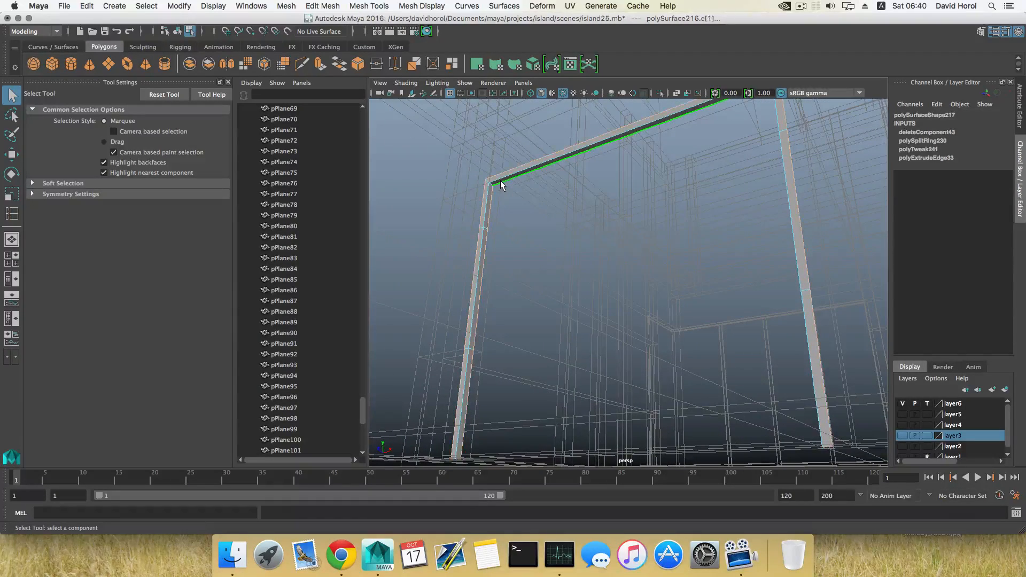
{"action": "left_click_drag", "start_coordinate": [490, 320], "coordinate": [501, 356], "text": "alt"}
{"action": "left_click_drag", "start_coordinate": [500, 356], "coordinate": [600, 360], "text": "alt"}
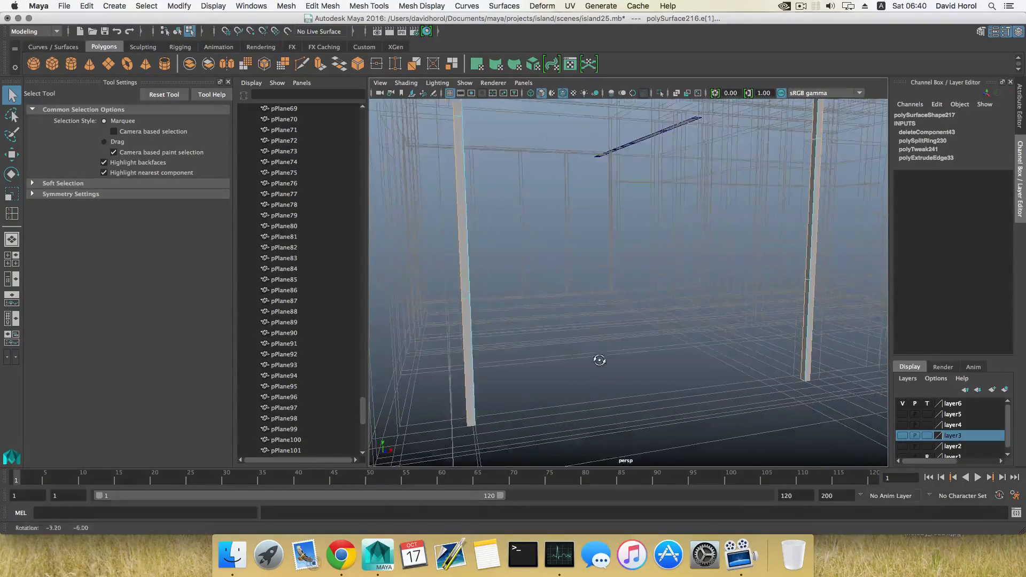
{"action": "key", "text": "F8"}
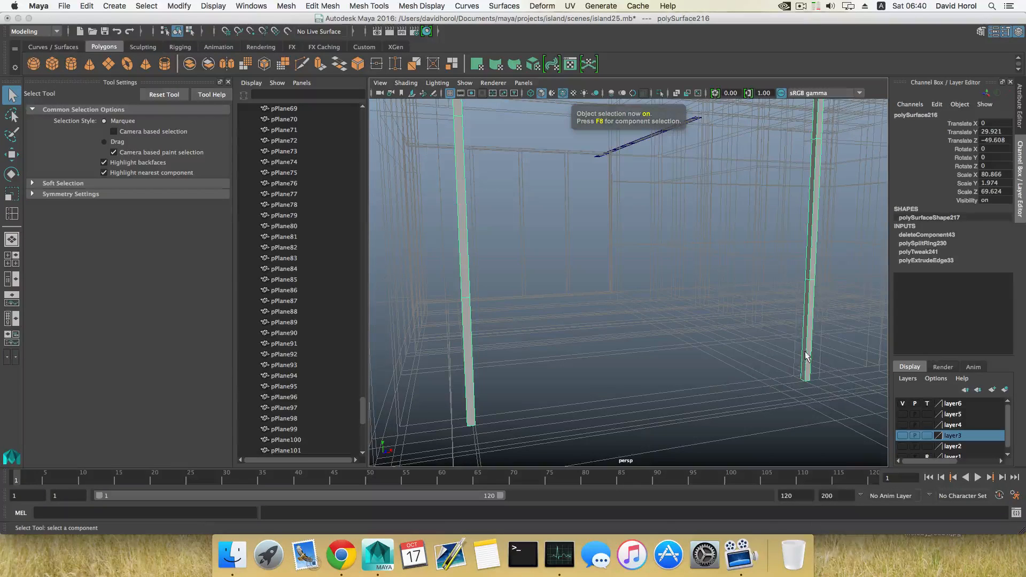
Bridge the bottom edges of the two jambs to close the frame along the floor
{"action": "right_click_drag", "start_coordinate": [805, 352], "coordinate": [806, 240]}
{"action": "left_click_drag", "start_coordinate": [794, 347], "coordinate": [796, 394], "text": "alt"}
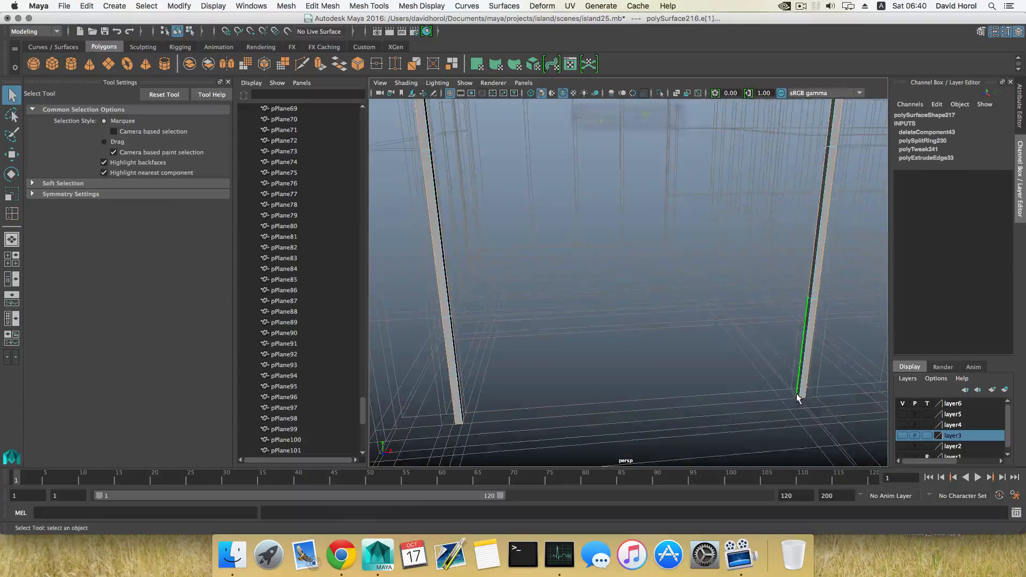
{"action": "left_click_drag", "start_coordinate": [705, 412], "coordinate": [548, 379], "text": "alt"}
{"action": "left_click", "coordinate": [474, 353], "text": "shift"}
{"action": "left_click", "coordinate": [327, 5]}
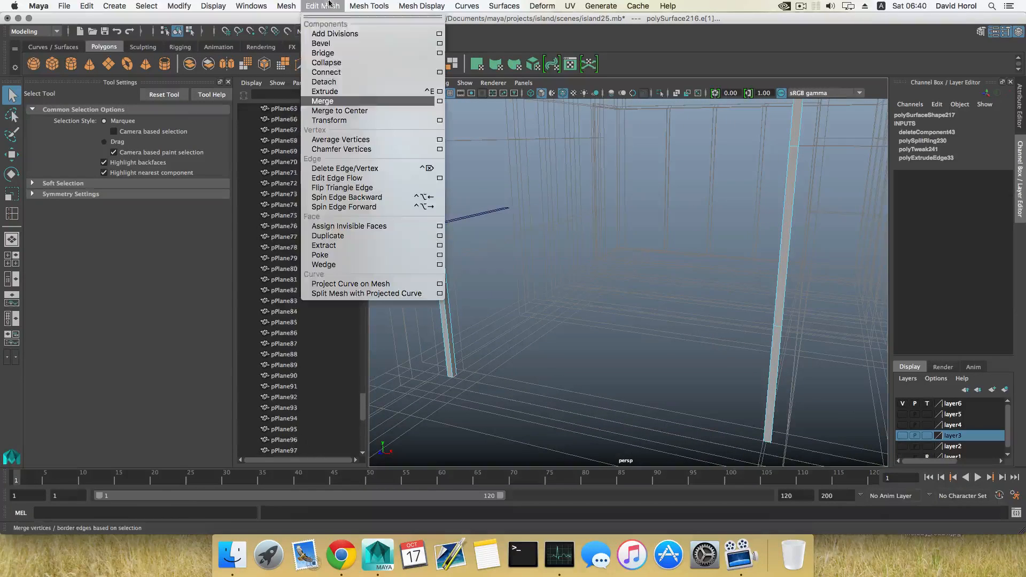
{"action": "left_click", "coordinate": [342, 53]}
{"action": "left_click_drag", "start_coordinate": [612, 340], "coordinate": [618, 280], "text": "alt"}
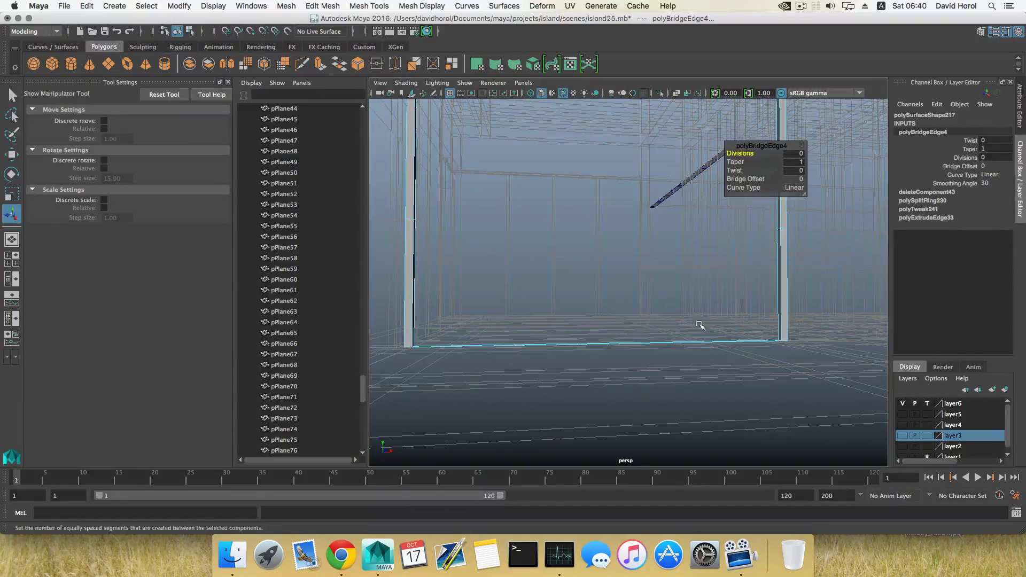
Select the frame's inner rear border edges, fill the hole with a panel and return to object selection
{"action": "left_click_drag", "start_coordinate": [628, 346], "coordinate": [699, 322], "text": "alt"}
{"action": "right_click_drag", "start_coordinate": [727, 273], "coordinate": [727, 300]}
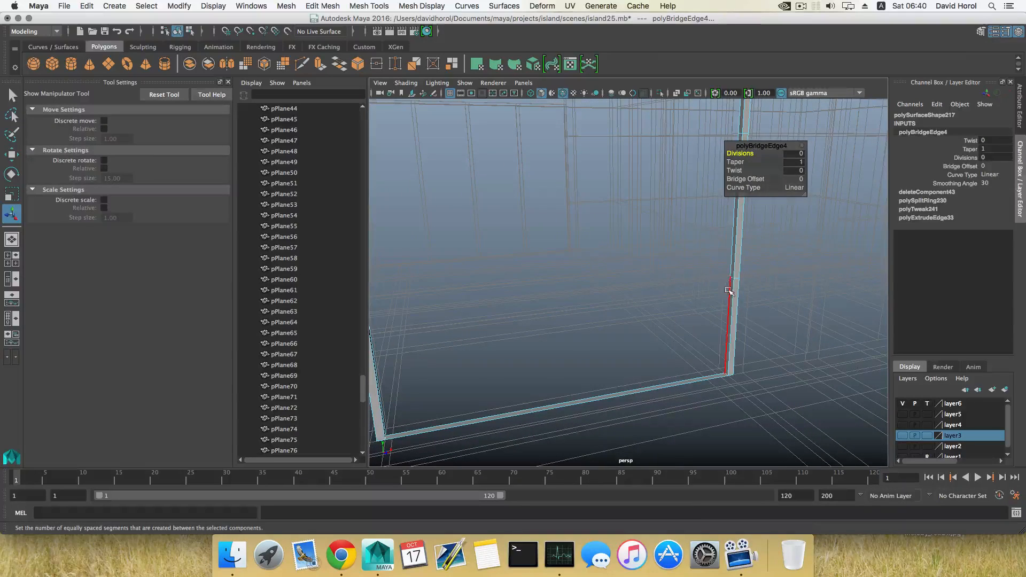
{"action": "left_click", "coordinate": [711, 288]}
{"action": "middle_click_drag", "start_coordinate": [708, 286], "coordinate": [709, 292], "text": "alt"}
{"action": "left_click", "coordinate": [730, 271], "text": "shift"}
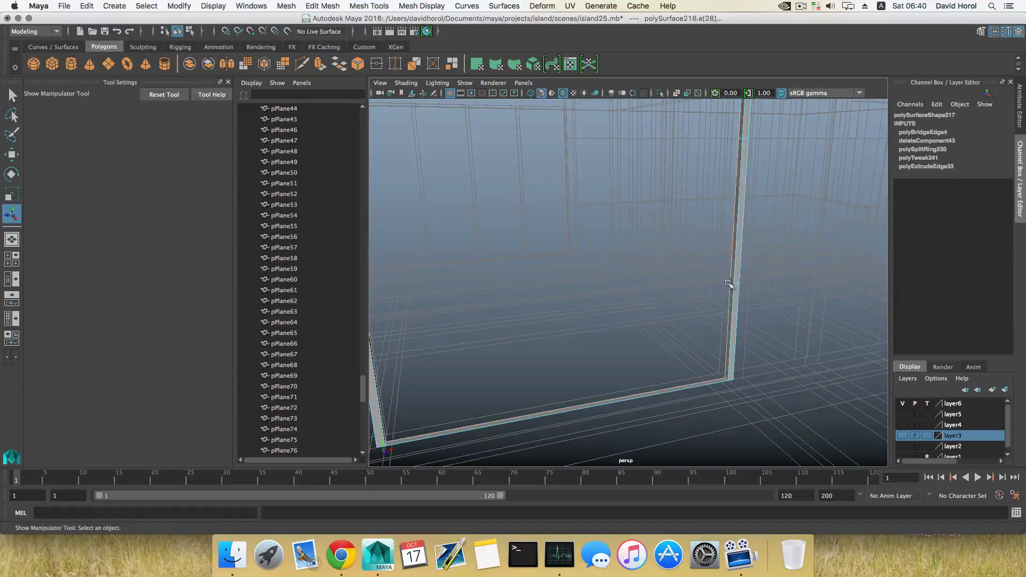
{"action": "left_click_drag", "start_coordinate": [717, 304], "coordinate": [628, 302], "text": "alt"}
{"action": "left_click", "coordinate": [287, 6]}
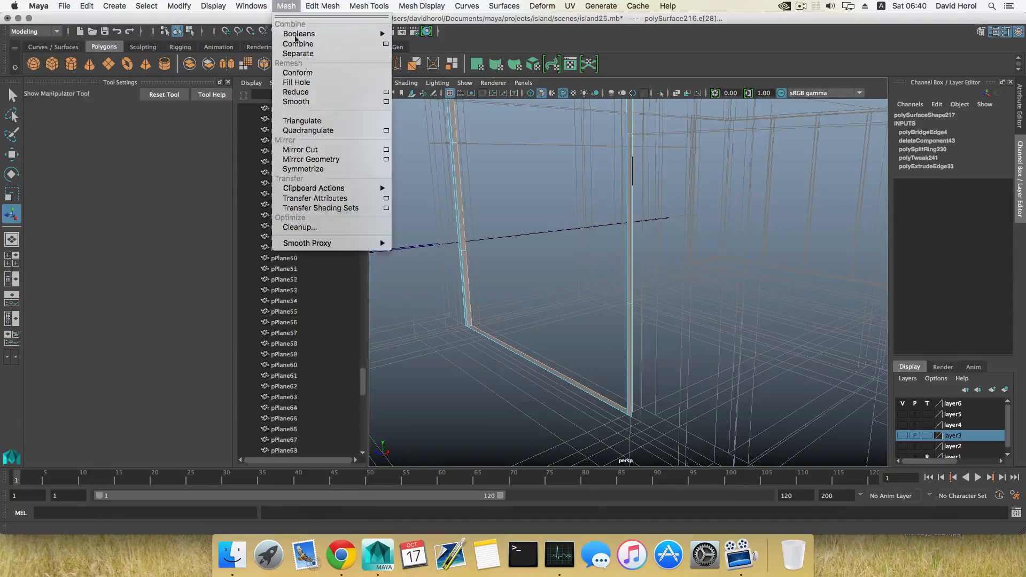
{"action": "left_click", "coordinate": [295, 82]}
{"action": "left_click_drag", "start_coordinate": [513, 298], "coordinate": [558, 287], "text": "alt"}
{"action": "middle_click_drag", "start_coordinate": [558, 287], "coordinate": [590, 335], "text": "alt"}
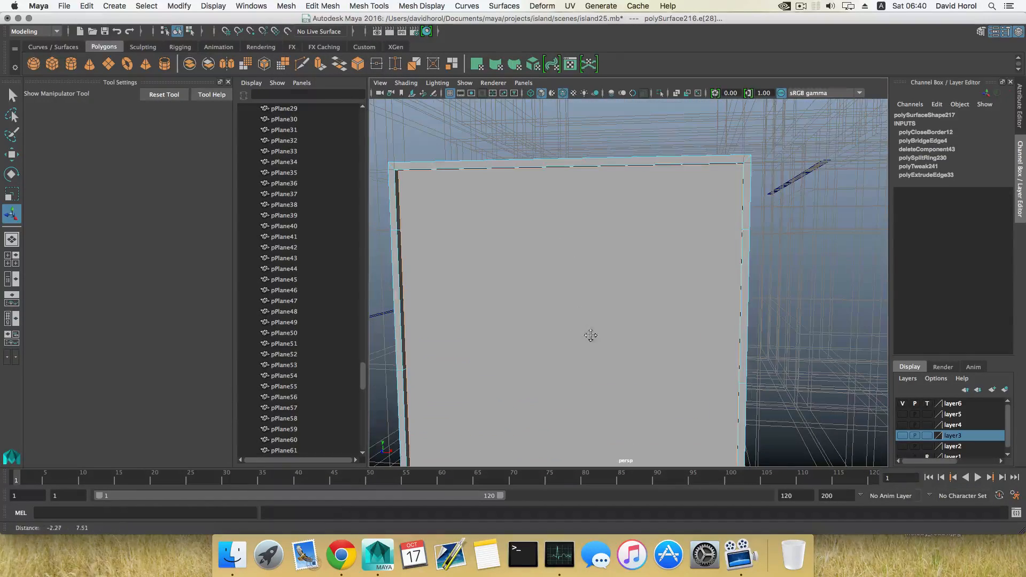
{"action": "key", "text": "F8"}
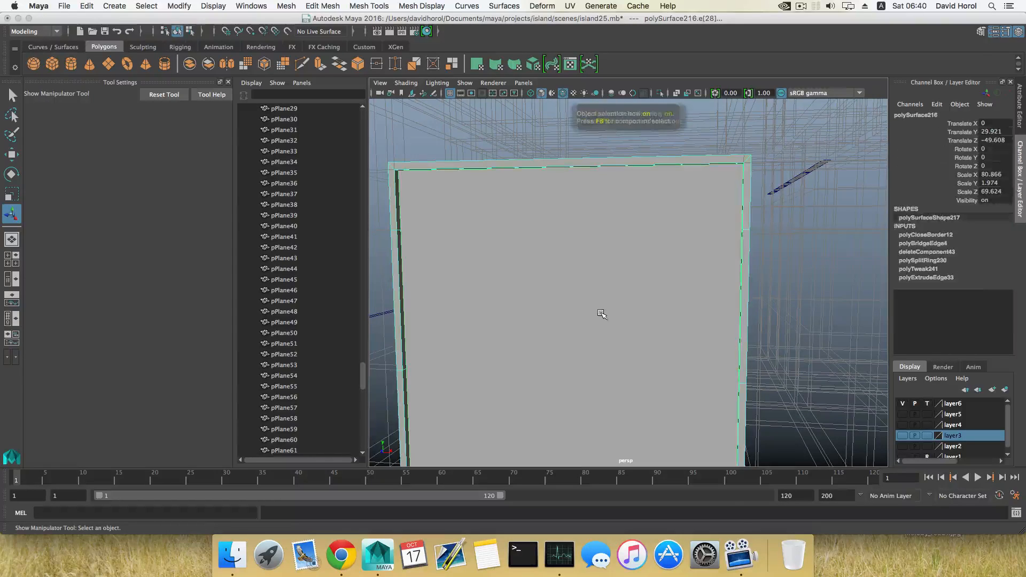
Delete the surplus short cross edges on the frame's jamb and return to object selection
{"action": "left_click_drag", "start_coordinate": [740, 344], "coordinate": [689, 335], "text": "alt"}
{"action": "right_click_drag", "start_coordinate": [641, 259], "coordinate": [634, 231]}
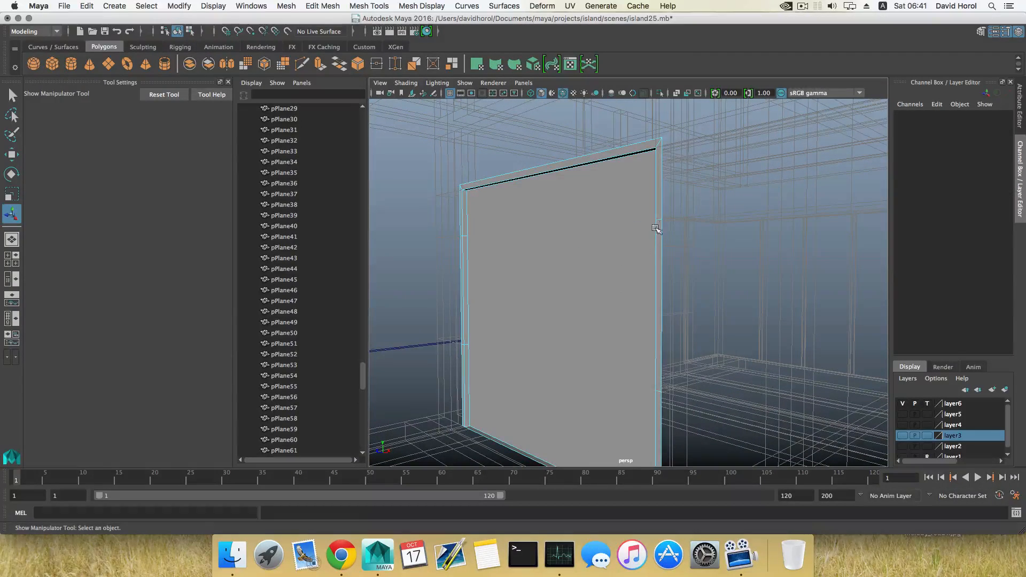
{"action": "left_click", "coordinate": [658, 221]}
{"action": "middle_click_drag", "start_coordinate": [675, 332], "coordinate": [674, 277], "text": "alt"}
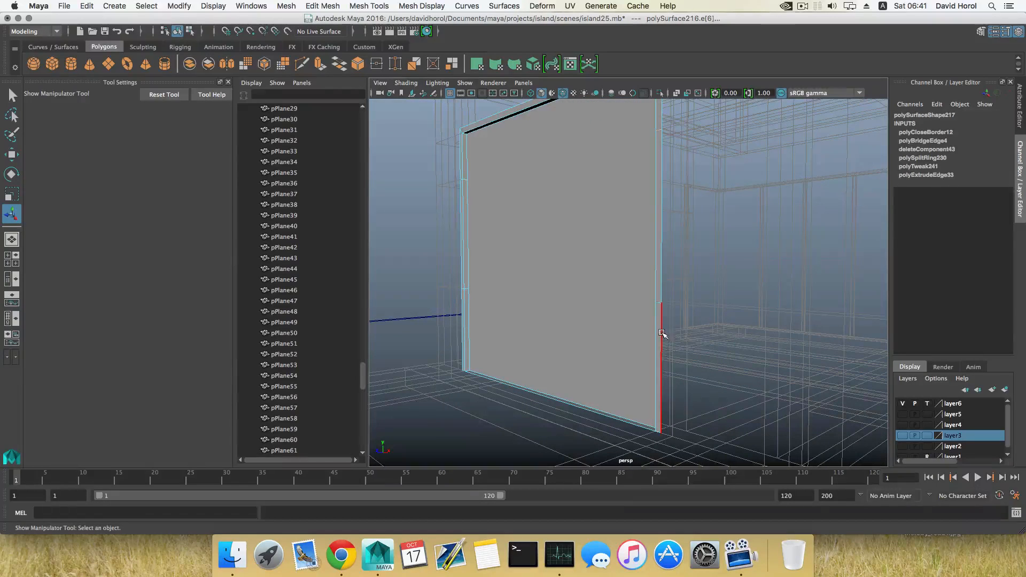
{"action": "left_click", "coordinate": [658, 307], "text": "shift"}
{"action": "mouse_move", "coordinate": [539, 324]}
{"action": "left_mouse_down", "text": "alt"}
{"action": "mouse_move", "coordinate": [658, 328]}
{"action": "mouse_move", "coordinate": [553, 334]}
{"action": "left_mouse_up", "text": "alt"}
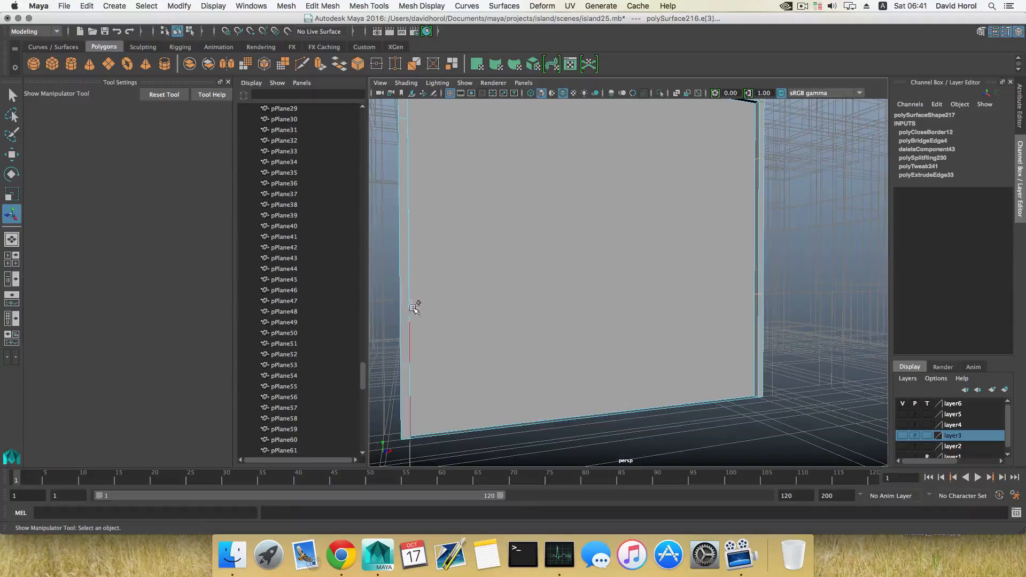
{"action": "middle_click_drag", "start_coordinate": [448, 311], "coordinate": [528, 431], "text": "alt"}
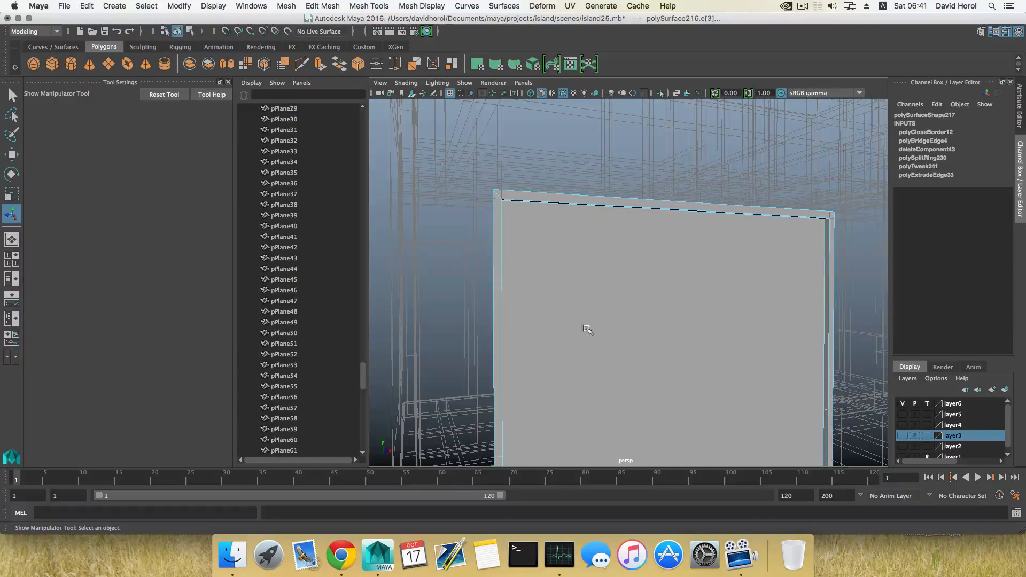
{"action": "left_click_drag", "start_coordinate": [588, 330], "coordinate": [586, 348], "text": "alt"}
{"action": "right_click", "coordinate": [628, 318], "text": "shift"}
{"action": "left_click", "coordinate": [588, 328]}
{"action": "scroll", "coordinate": [591, 332], "scroll_direction": "down", "scroll_amount": 5}
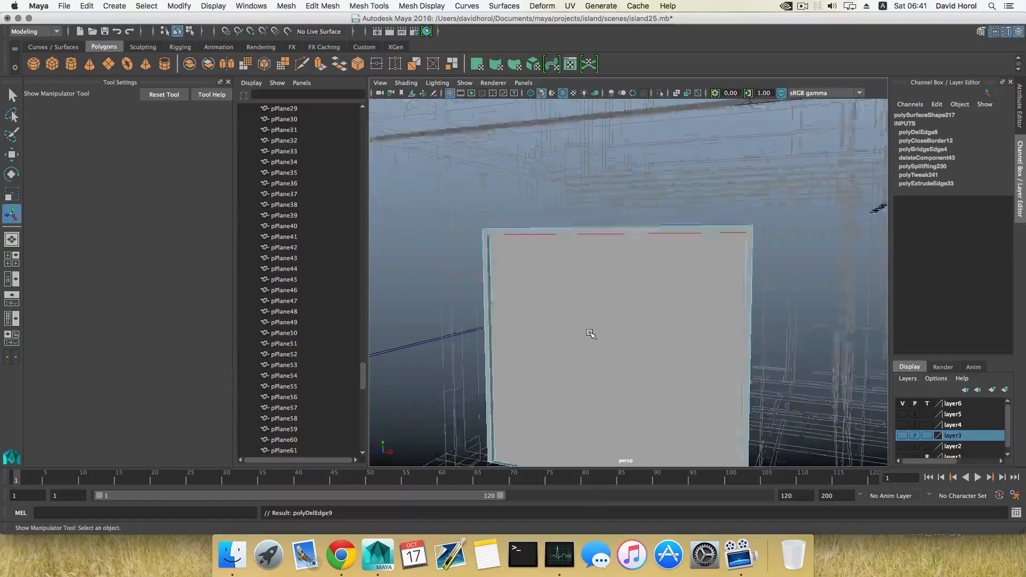
{"action": "key", "text": "F8"}
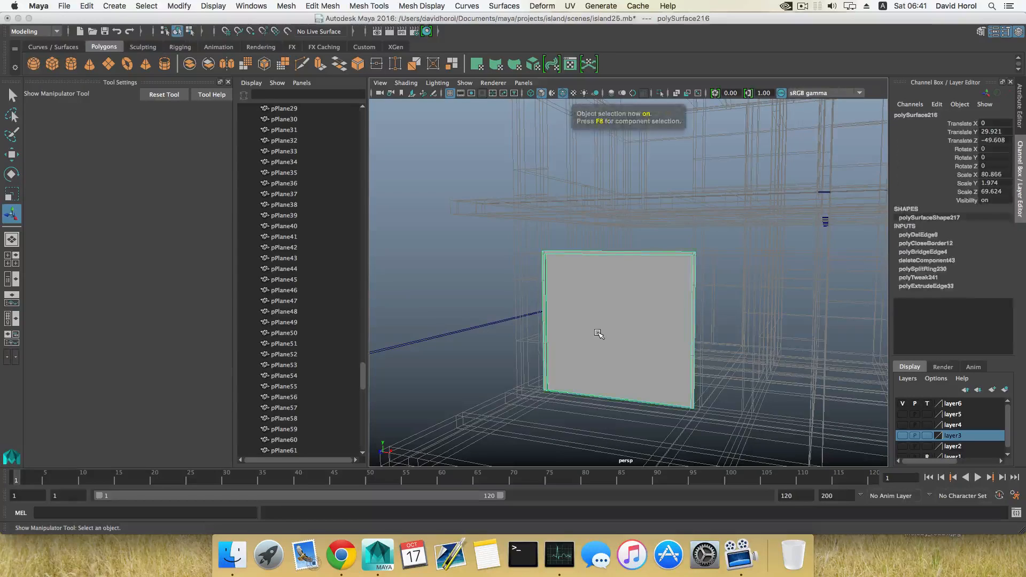
Insert two evenly spaced vertical edge loops through the panel and frame, using the multiple edge loops option
{"action": "left_click_drag", "start_coordinate": [628, 343], "coordinate": [660, 341], "text": "alt"}
{"action": "right_click", "coordinate": [646, 272]}
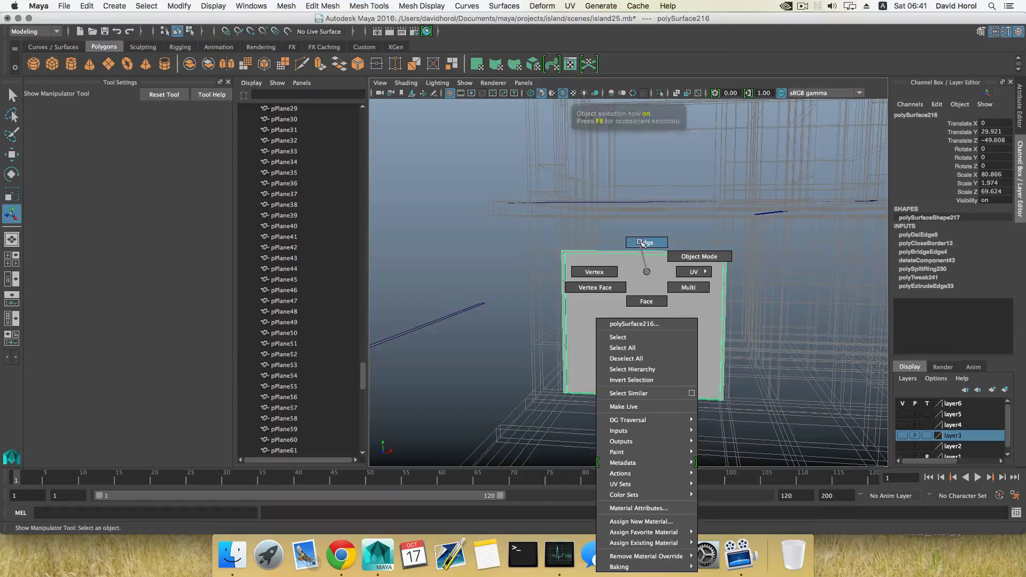
{"action": "right_click", "coordinate": [656, 301], "text": "shift"}
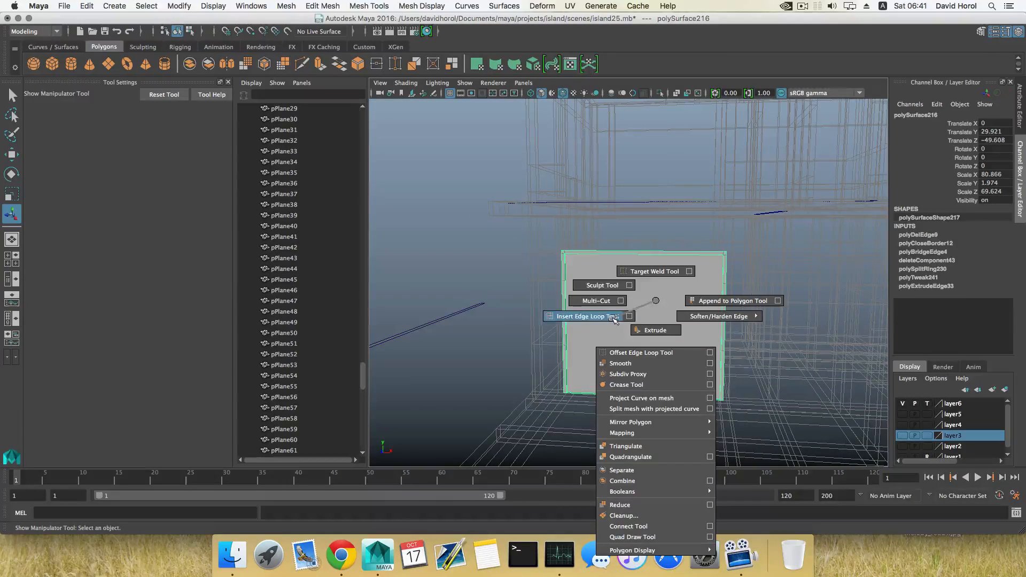
{"action": "right_click_drag", "start_coordinate": [613, 319], "coordinate": [608, 320], "text": "shift"}
{"action": "middle_click_drag", "start_coordinate": [629, 341], "coordinate": [612, 305], "text": "alt"}
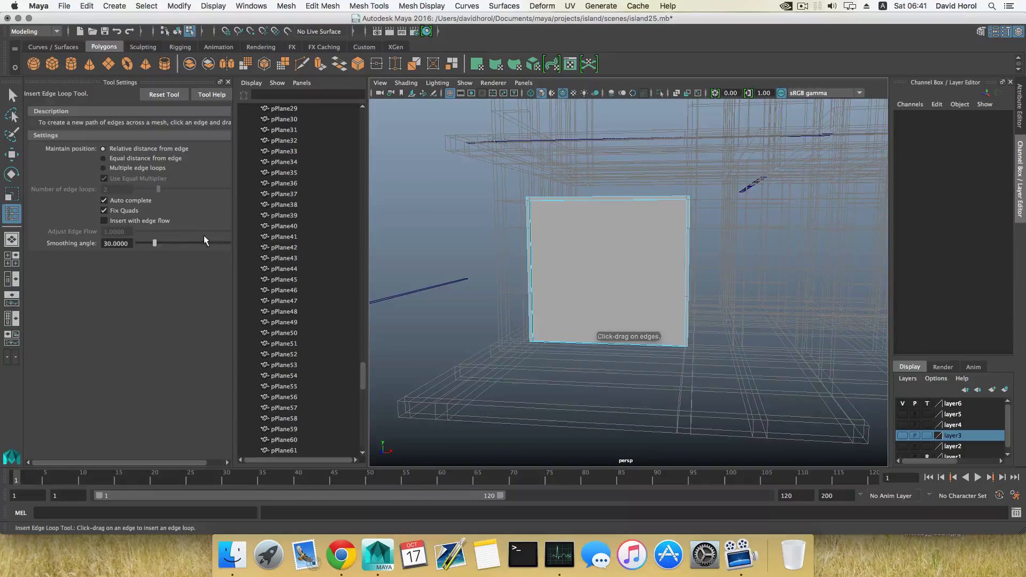
{"action": "left_click", "coordinate": [104, 169]}
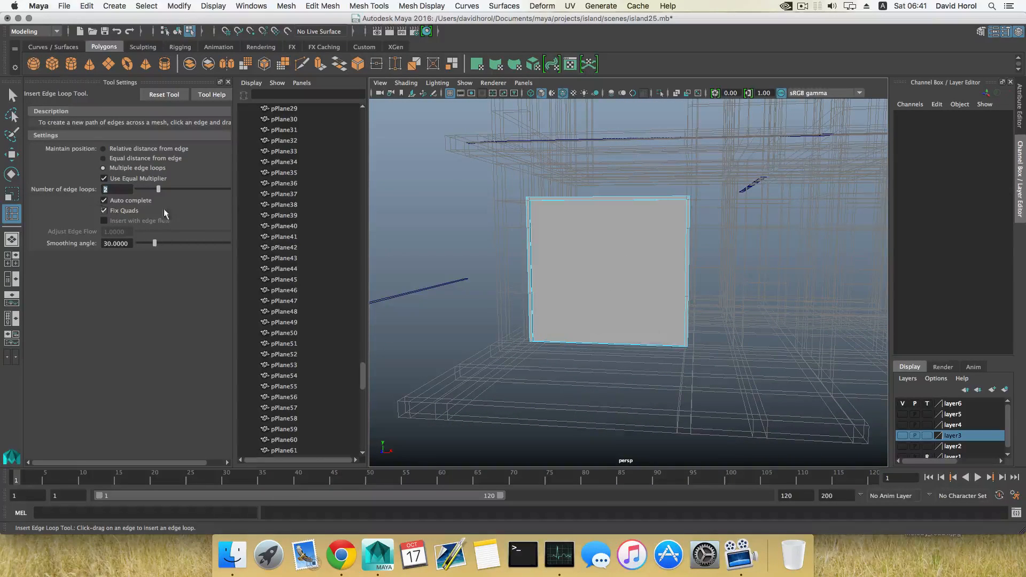
{"action": "left_click", "coordinate": [600, 346]}
{"action": "scroll", "coordinate": [573, 348], "scroll_direction": "up", "scroll_amount": 6}
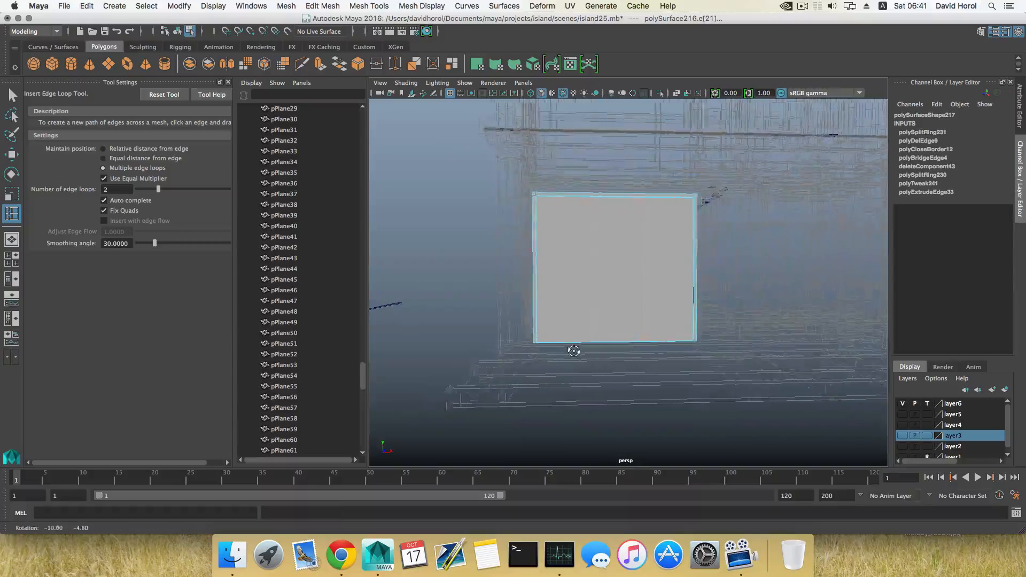
{"action": "scroll", "coordinate": [680, 387], "scroll_direction": "down", "scroll_amount": 6}
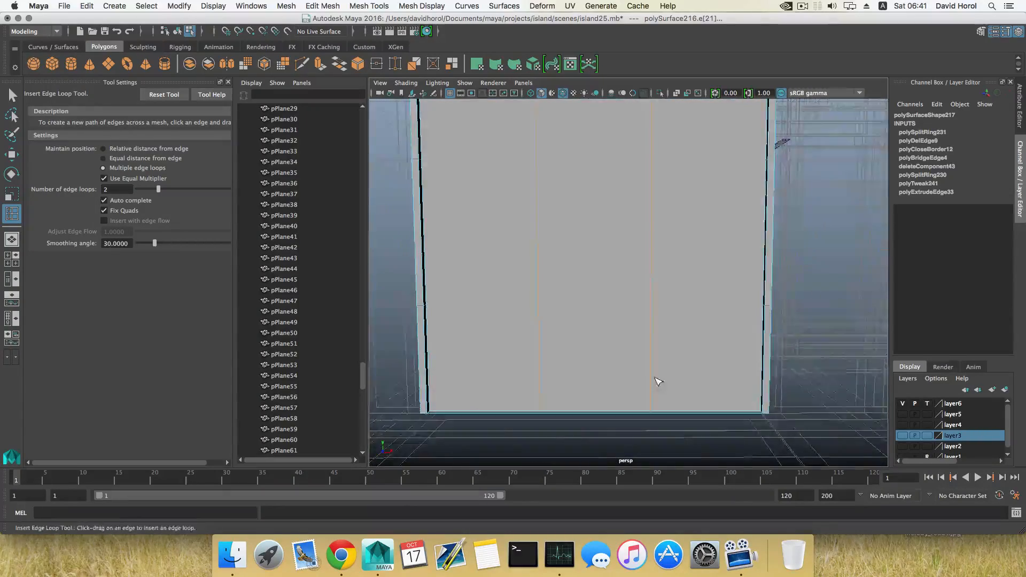
{"action": "mouse_move", "coordinate": [613, 392]}
{"action": "left_mouse_down", "text": "alt"}
{"action": "mouse_move", "coordinate": [592, 407]}
{"action": "mouse_move", "coordinate": [602, 402]}
{"action": "left_mouse_up", "text": "alt"}
Bevel the panel's two vertical edge loops and reselect the frame as an object
{"action": "right_click_drag", "start_coordinate": [619, 358], "coordinate": [661, 359], "text": "shift"}
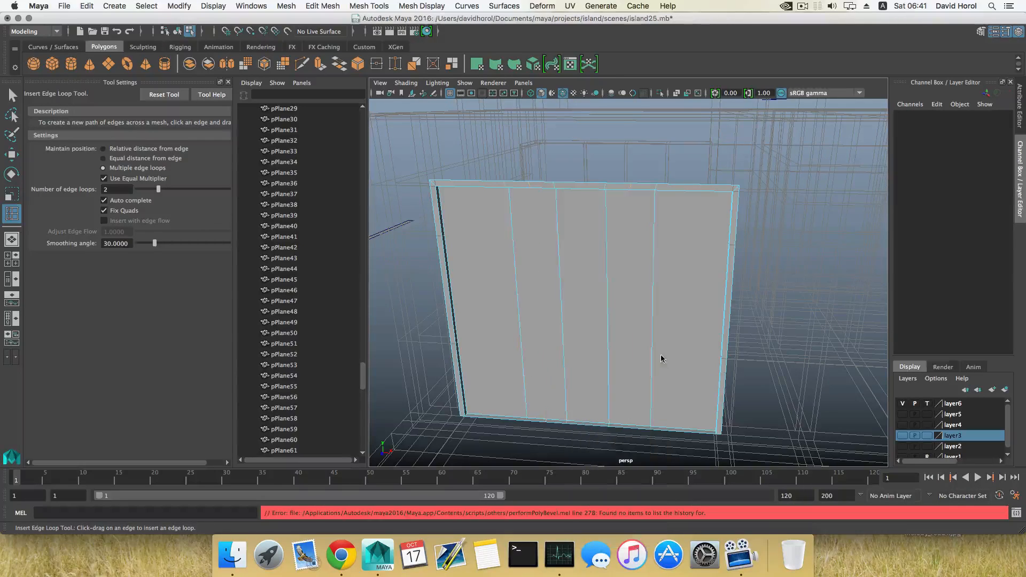
{"action": "left_click", "coordinate": [756, 205]}
{"action": "key", "text": "F8"}
{"action": "key", "text": "F8"}
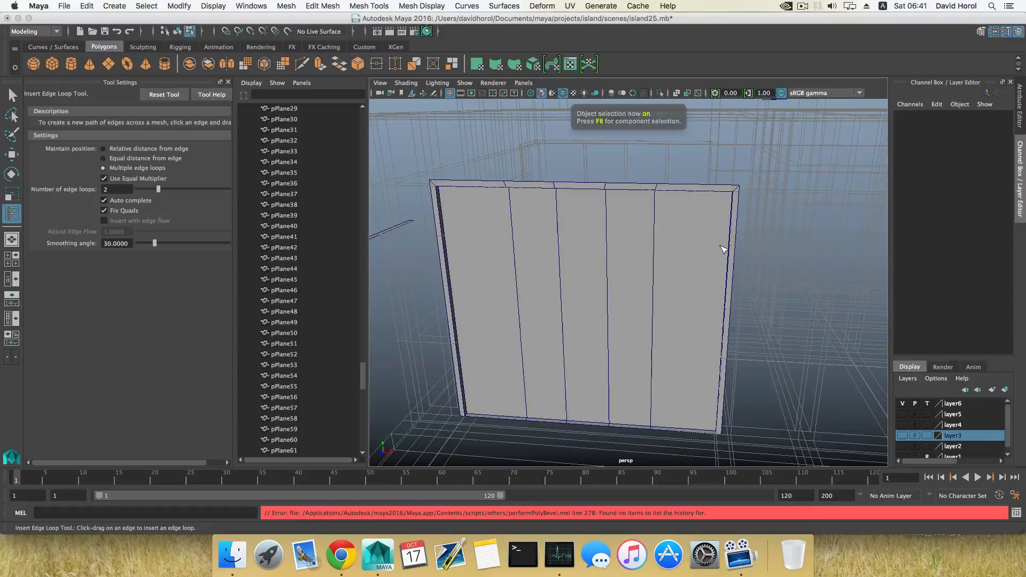
{"action": "left_click", "coordinate": [720, 246]}
{"action": "key", "text": "q"}
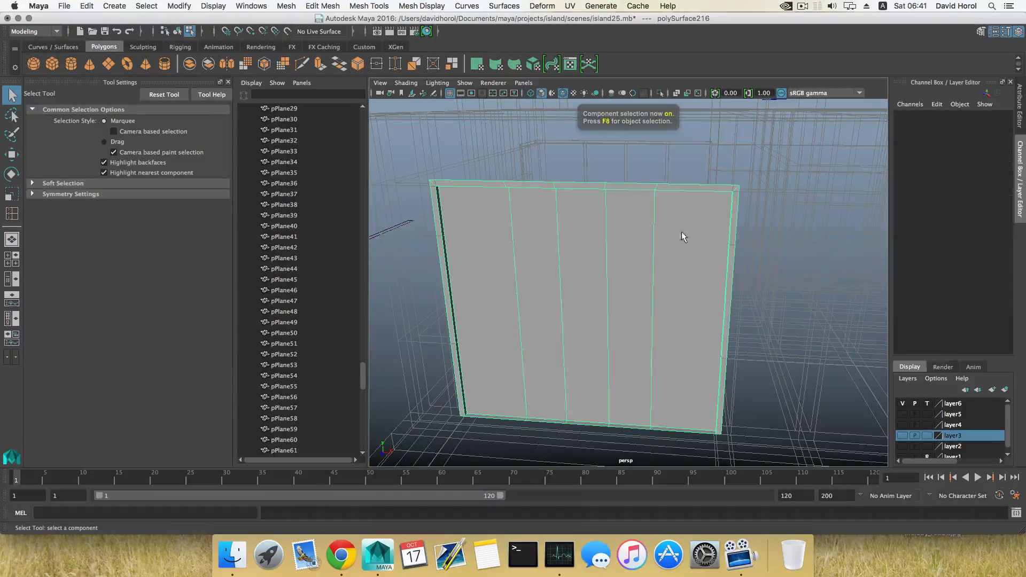
{"action": "left_click", "coordinate": [995, 32]}
{"action": "left_click", "coordinate": [995, 32]}
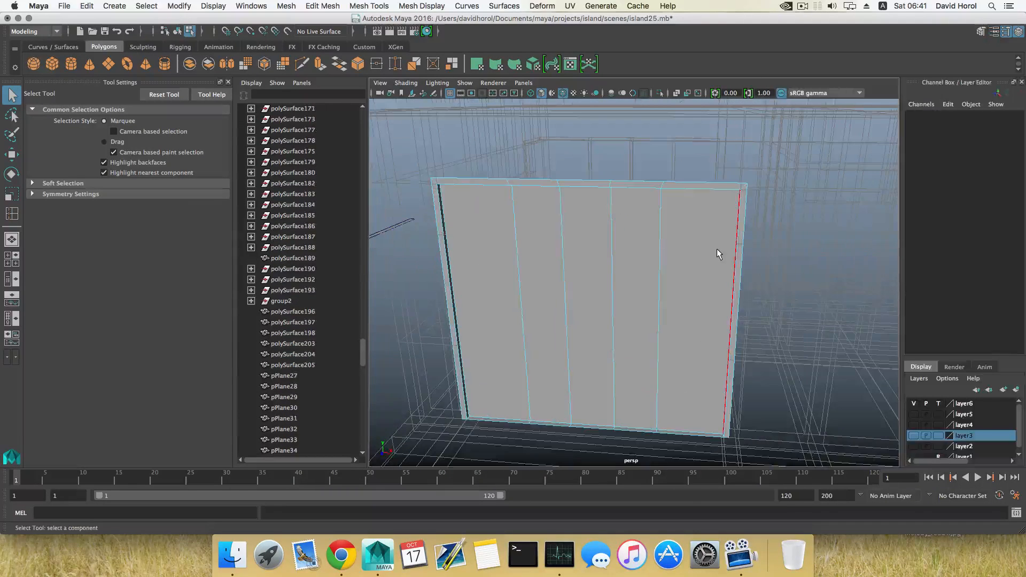
{"action": "key", "text": "F8"}
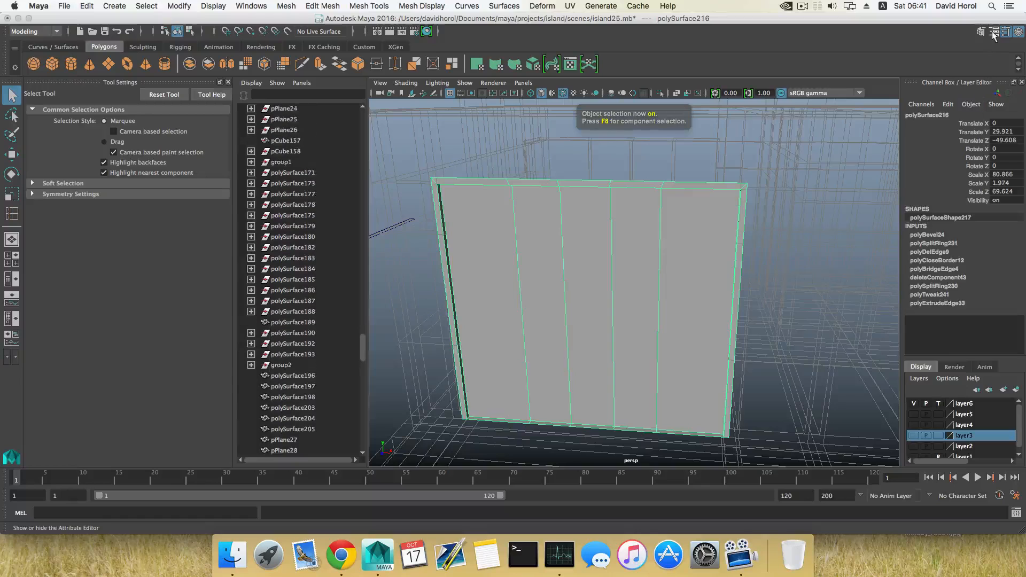
Set the bevel's fraction to 0.047 so the two vertical divisions become narrow strips
{"action": "left_click", "coordinate": [994, 32]}
{"action": "left_click", "coordinate": [994, 32]}
{"action": "left_click", "coordinate": [994, 32]}
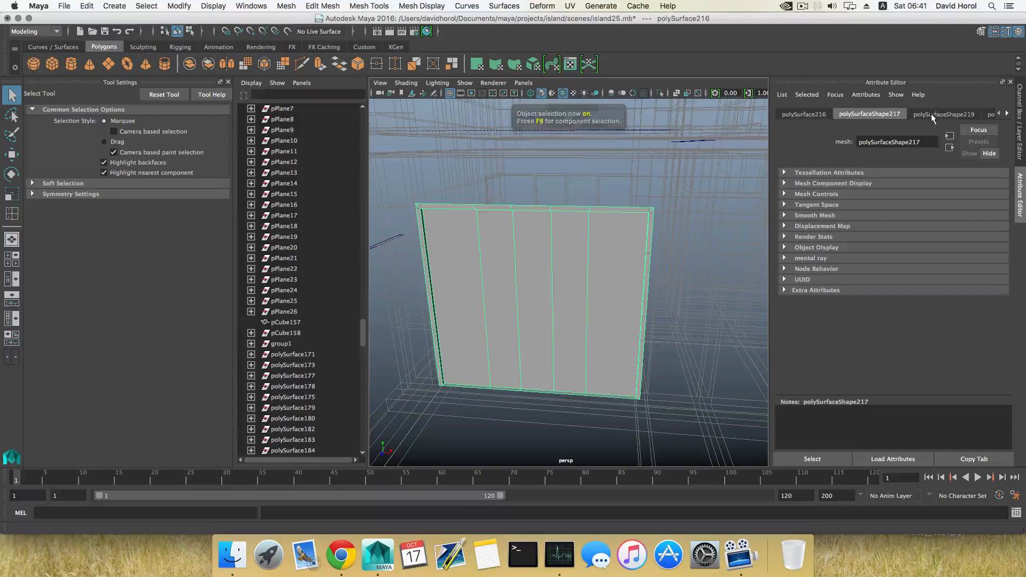
{"action": "left_click", "coordinate": [1006, 114]}
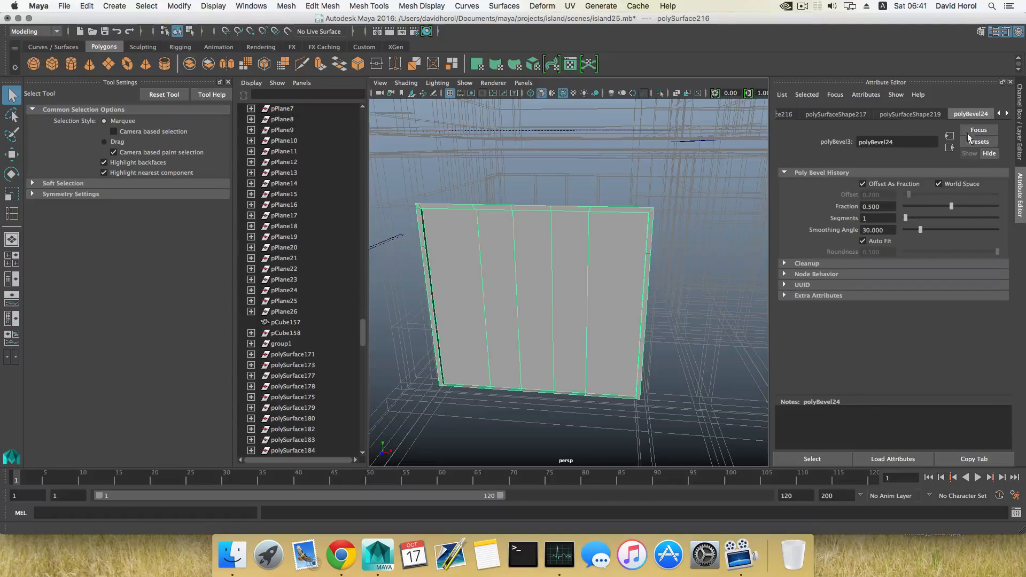
{"action": "left_click_drag", "start_coordinate": [949, 208], "coordinate": [910, 201]}
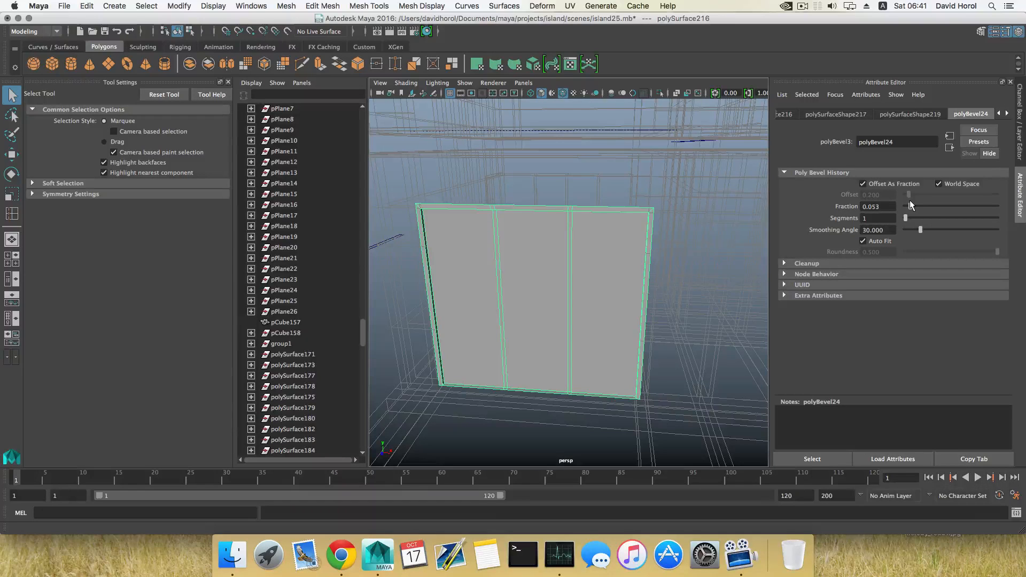
Examine the narrow vertical strips and the frame's border from both sides
{"action": "left_click_drag", "start_coordinate": [695, 210], "coordinate": [674, 230], "text": "alt"}
{"action": "left_click_drag", "start_coordinate": [583, 193], "coordinate": [422, 204], "text": "alt"}
{"action": "right_click_drag", "start_coordinate": [499, 223], "coordinate": [688, 266], "text": "alt"}
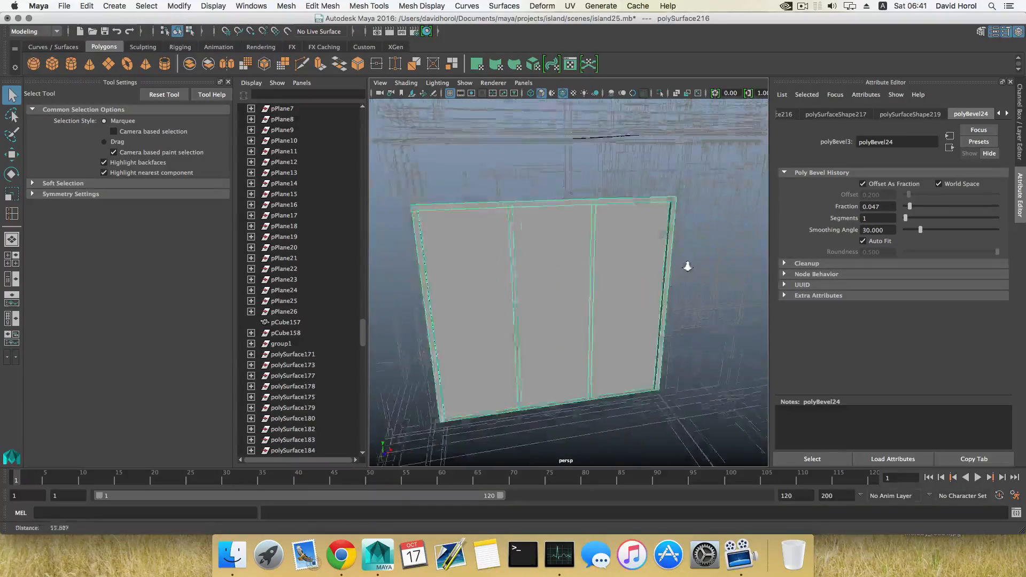
{"action": "left_click_drag", "start_coordinate": [688, 266], "coordinate": [583, 285], "text": "alt"}
{"action": "right_click_drag", "start_coordinate": [583, 286], "coordinate": [651, 287], "text": "alt"}
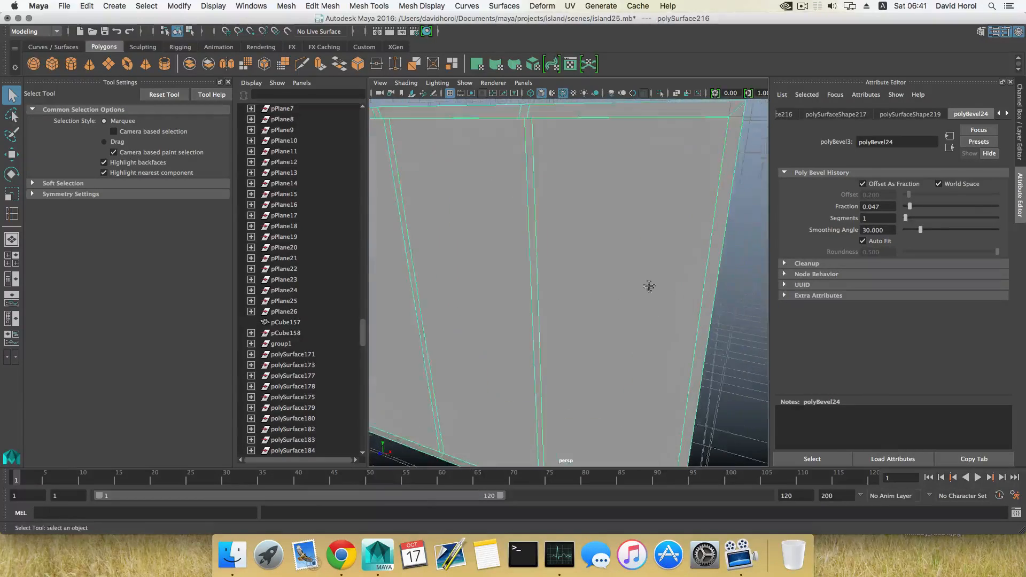
{"action": "middle_click_drag", "start_coordinate": [651, 287], "coordinate": [671, 246], "text": "alt"}
{"action": "right_click_drag", "start_coordinate": [671, 245], "coordinate": [636, 254], "text": "alt"}
{"action": "left_click_drag", "start_coordinate": [636, 254], "coordinate": [609, 266], "text": "alt"}
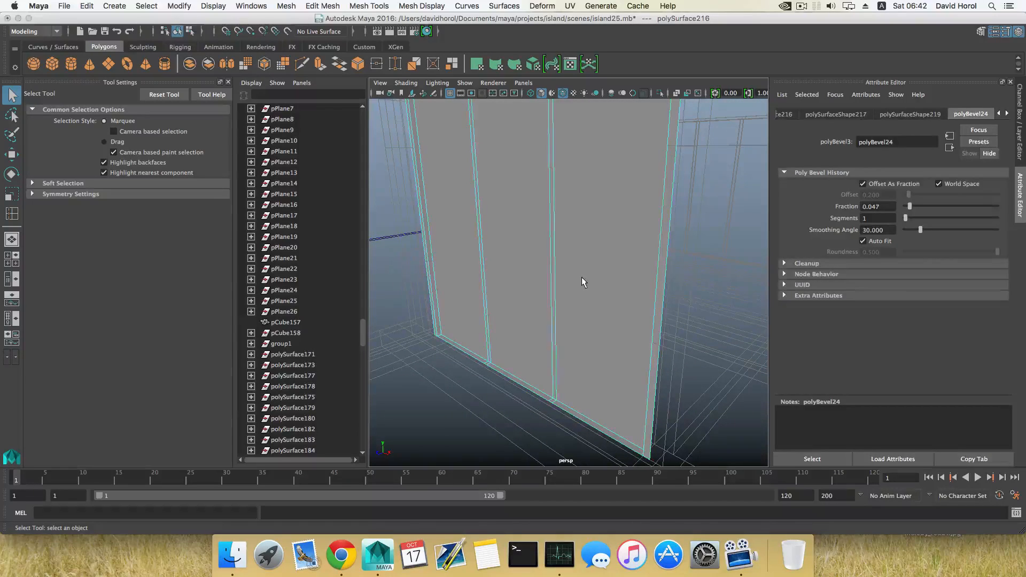
Reset the Insert Edge Loop tool and insert a single loop lengthwise around the frame's inner faces
{"action": "key", "text": "F8"}
{"action": "key", "text": "F8"}
{"action": "right_click_drag", "start_coordinate": [570, 317], "coordinate": [571, 392], "text": "shift"}
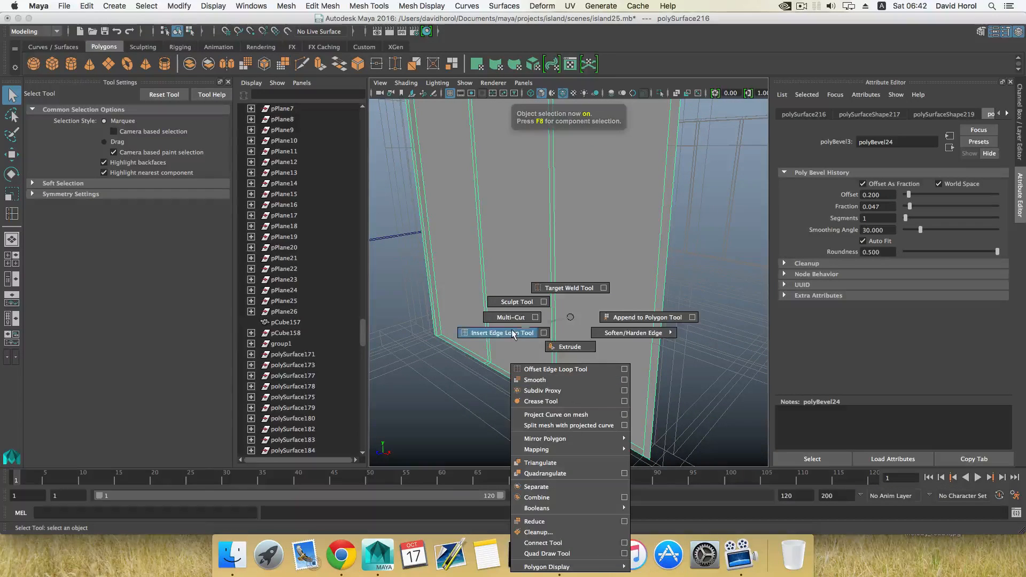
{"action": "right_click_drag", "start_coordinate": [512, 334], "coordinate": [511, 334], "text": "shift"}
{"action": "middle_click_drag", "start_coordinate": [547, 385], "coordinate": [552, 350], "text": "alt"}
{"action": "right_click_drag", "start_coordinate": [551, 350], "coordinate": [620, 382], "text": "alt"}
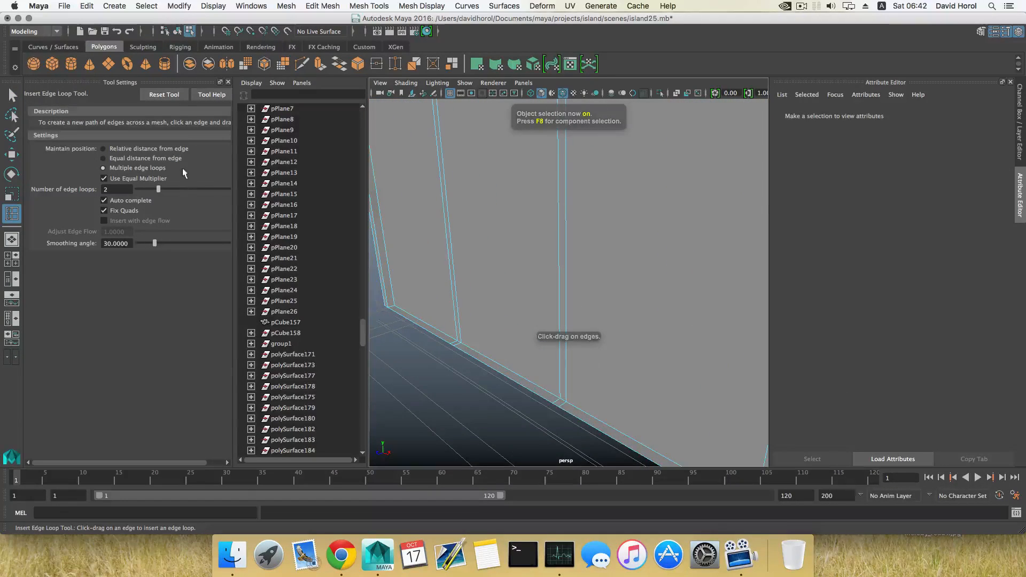
{"action": "left_click", "coordinate": [176, 95]}
{"action": "scroll", "coordinate": [588, 386], "scroll_direction": "down", "scroll_amount": 1}
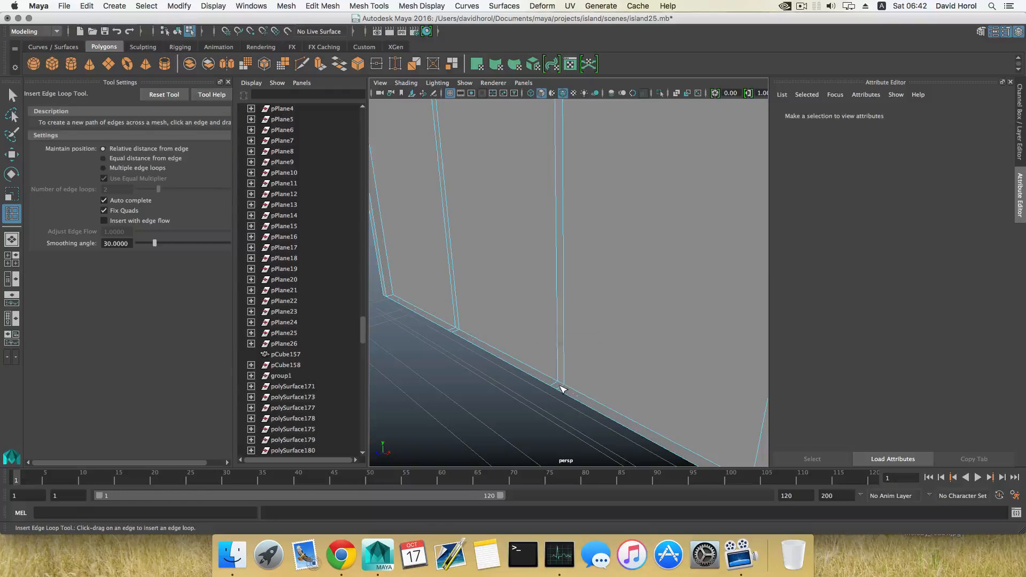
{"action": "left_click", "coordinate": [561, 389]}
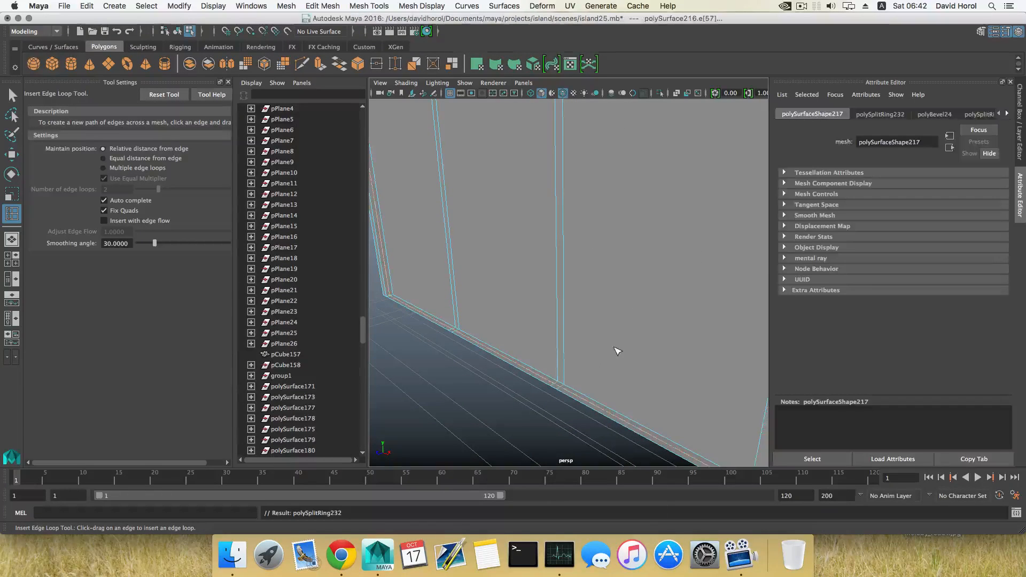
Delete the panel's two narrow vertical strips together with the small sill faces at their lower ends
{"action": "right_click_drag", "start_coordinate": [611, 275], "coordinate": [610, 308]}
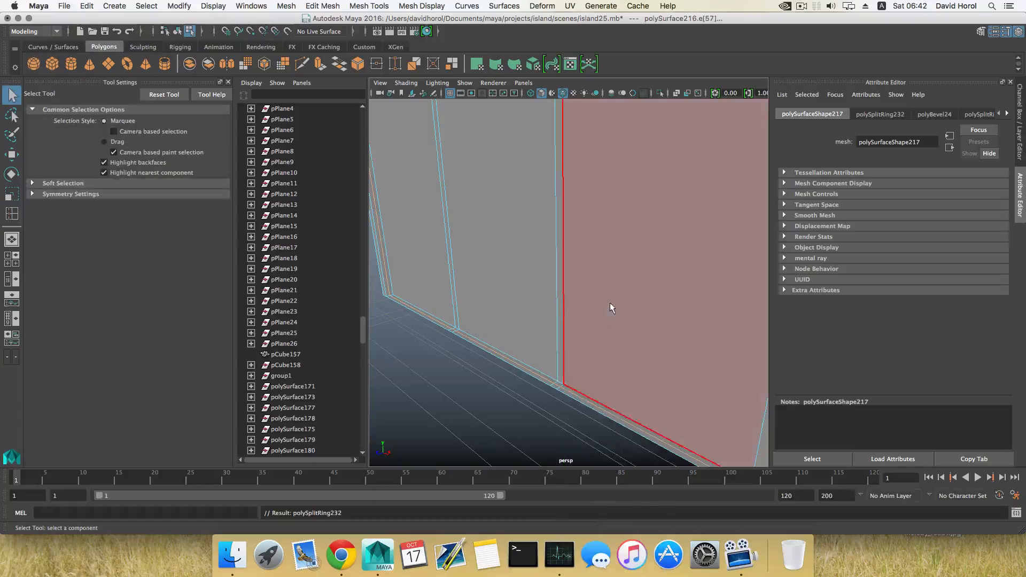
{"action": "left_click", "coordinate": [560, 308]}
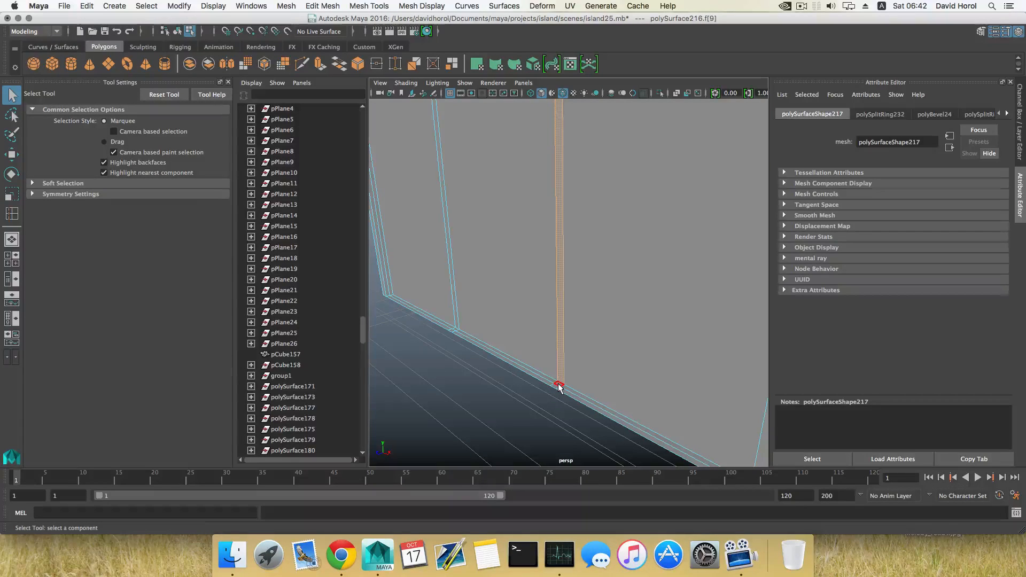
{"action": "left_click", "coordinate": [559, 386]}
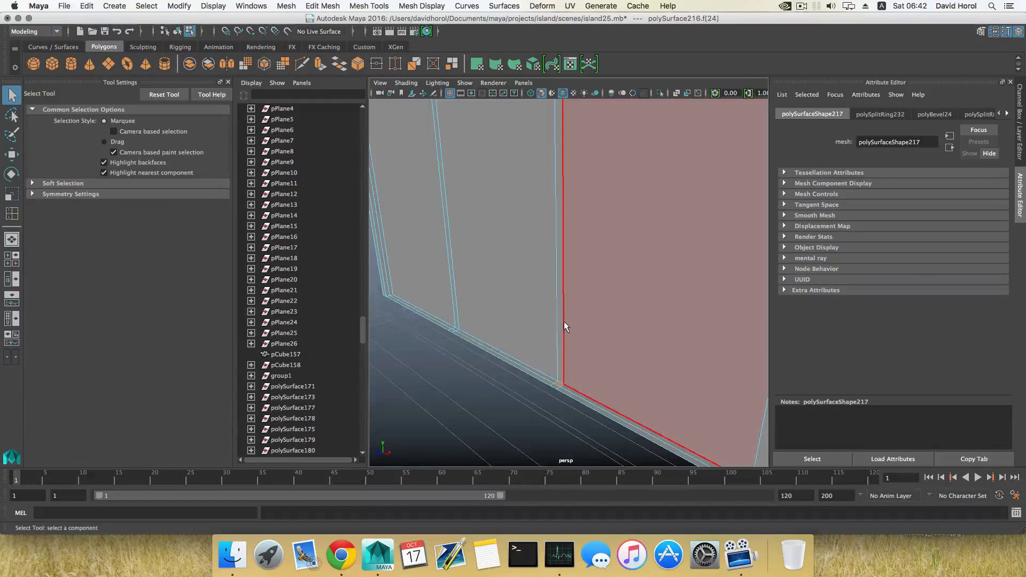
{"action": "left_click_drag", "start_coordinate": [565, 326], "coordinate": [529, 384], "text": "alt"}
{"action": "left_click", "coordinate": [569, 391], "text": "shift"}
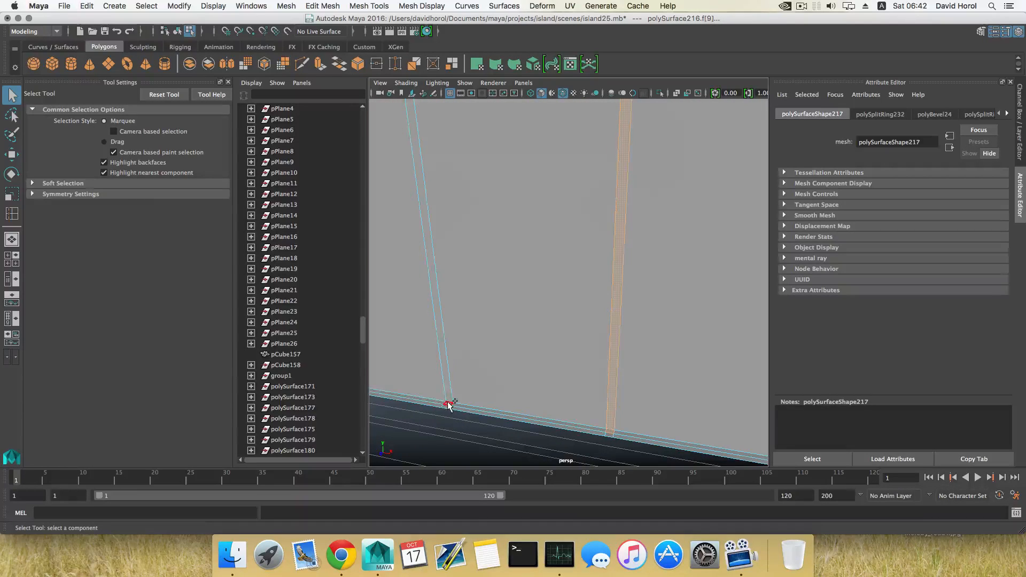
{"action": "left_click", "coordinate": [448, 405], "text": "shift"}
{"action": "left_click_drag", "start_coordinate": [470, 393], "coordinate": [634, 287], "text": "alt"}
{"action": "middle_click_drag", "start_coordinate": [635, 287], "coordinate": [612, 342], "text": "alt"}
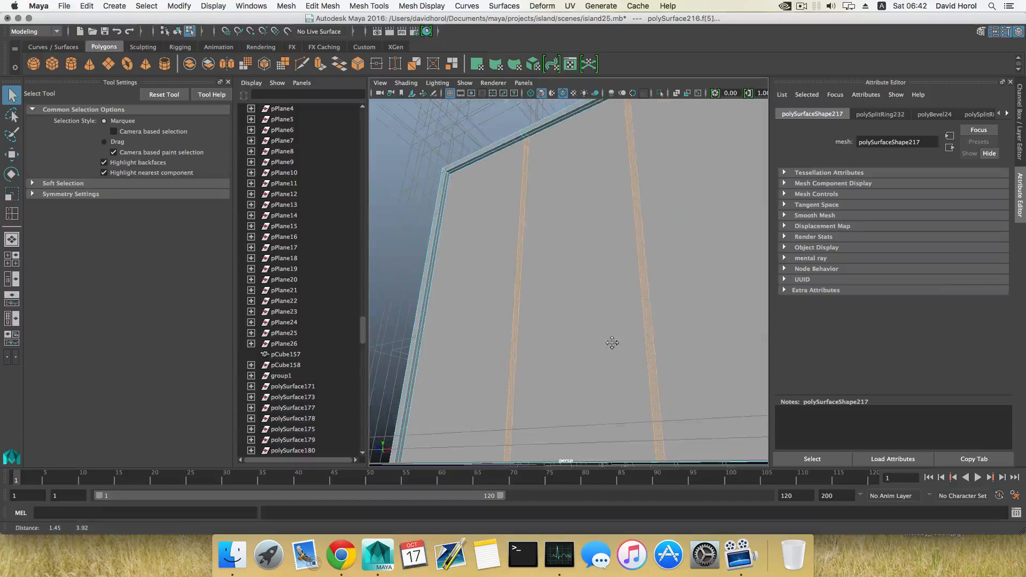
{"action": "left_click_drag", "start_coordinate": [613, 349], "coordinate": [609, 398], "text": "alt"}
{"action": "left_click", "coordinate": [609, 393]}
Delete the two small faces on the underside of the head at the upper ends of the vertical gaps
{"action": "left_click_drag", "start_coordinate": [610, 362], "coordinate": [679, 314], "text": "alt"}
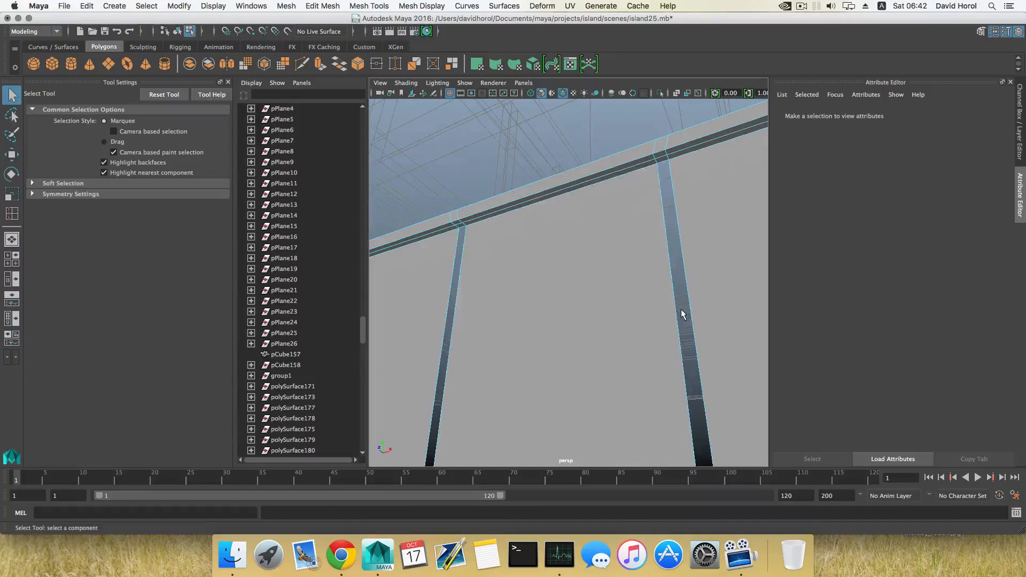
{"action": "right_click", "coordinate": [622, 194]}
{"action": "right_click_drag", "start_coordinate": [623, 195], "coordinate": [629, 227]}
{"action": "left_click", "coordinate": [556, 179]}
{"action": "left_click", "coordinate": [460, 227], "text": "shift"}
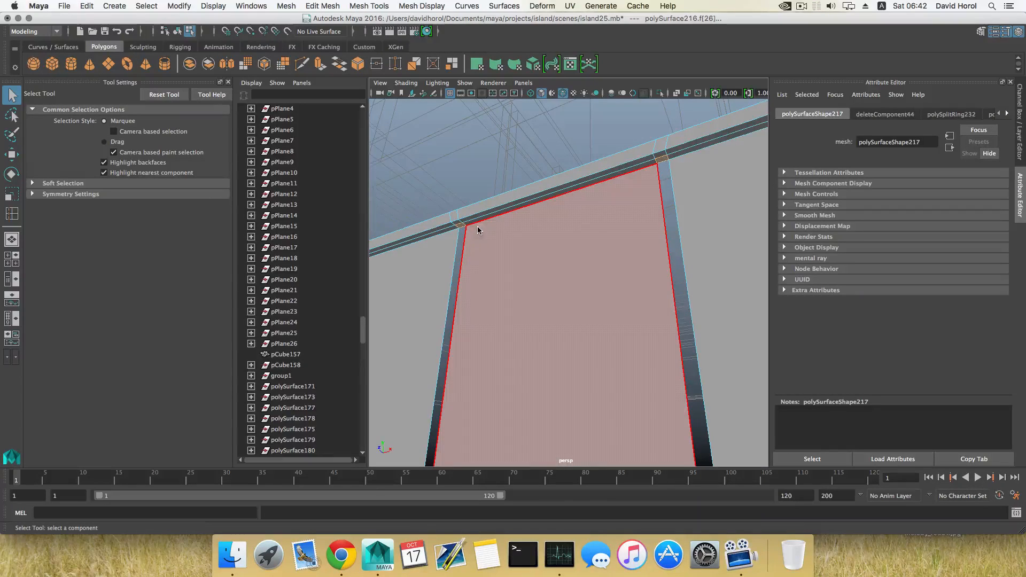
{"action": "key", "text": "Delete"}
Select the short edges on the head at the upper ends of the two vertical gaps
{"action": "right_click_drag", "start_coordinate": [604, 176], "coordinate": [666, 166]}
{"action": "left_click", "coordinate": [668, 158]}
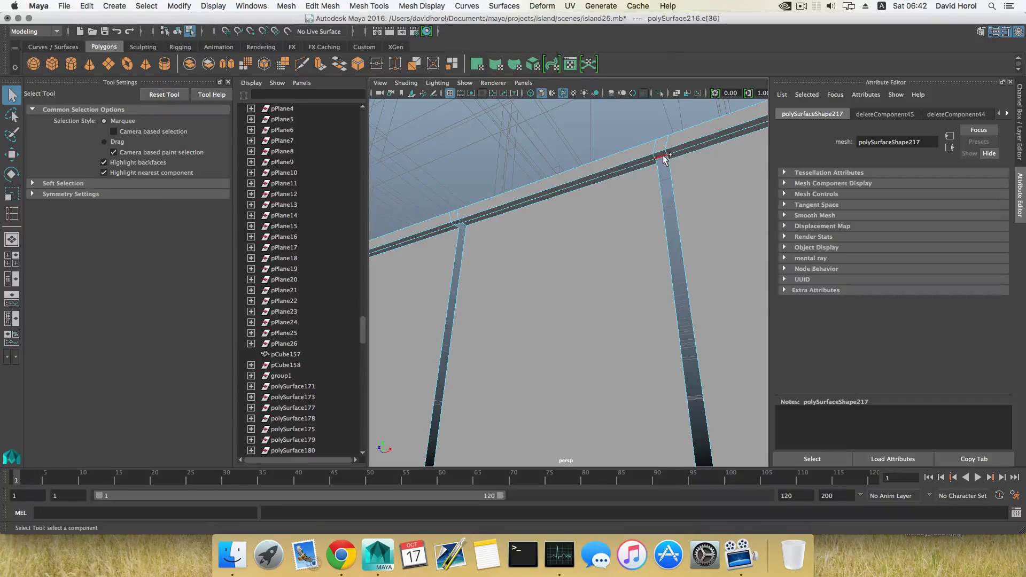
{"action": "left_click", "coordinate": [657, 161], "text": "shift"}
{"action": "left_click_drag", "start_coordinate": [542, 239], "coordinate": [591, 232], "text": "alt"}
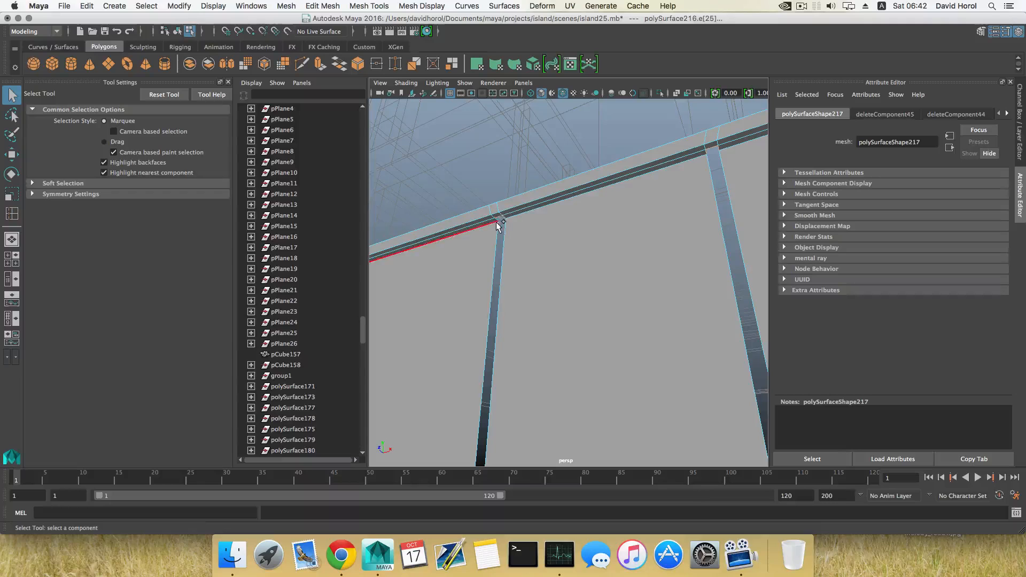
Add the short sill edges at the lower ends of both vertical gaps to the edge selection
{"action": "scroll", "coordinate": [594, 270], "scroll_direction": "down", "scroll_amount": 5}
{"action": "mouse_move", "coordinate": [595, 269]}
{"action": "left_mouse_down", "text": "alt"}
{"action": "mouse_move", "coordinate": [601, 221]}
{"action": "mouse_move", "coordinate": [588, 264]}
{"action": "left_mouse_up", "text": "alt"}
{"action": "middle_click_drag", "start_coordinate": [588, 263], "coordinate": [601, 196], "text": "alt"}
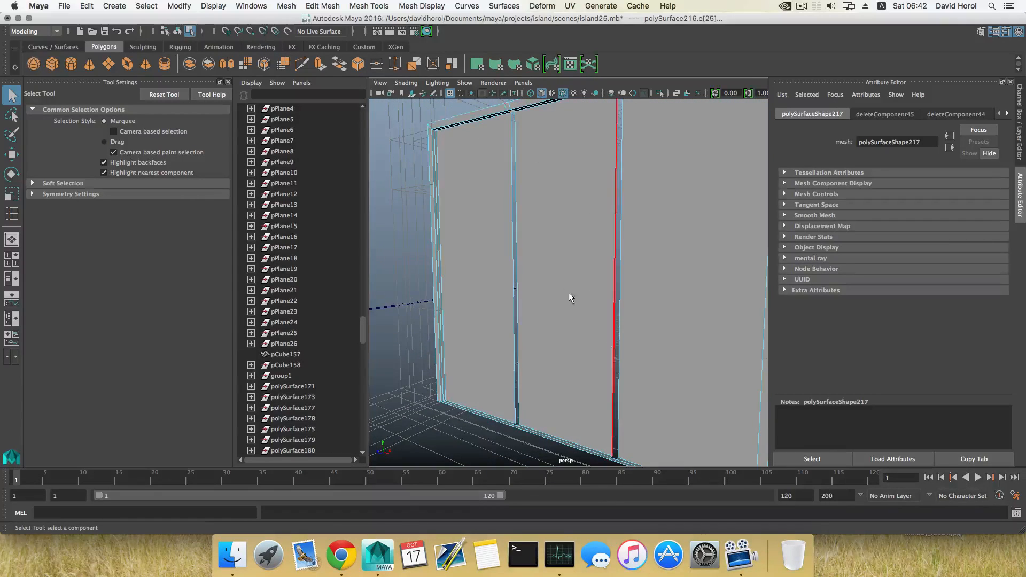
{"action": "left_click_drag", "start_coordinate": [562, 207], "coordinate": [529, 249], "text": "alt"}
{"action": "scroll", "coordinate": [635, 313], "scroll_direction": "up", "scroll_amount": 5}
{"action": "middle_click_drag", "start_coordinate": [636, 315], "coordinate": [624, 192], "text": "alt"}
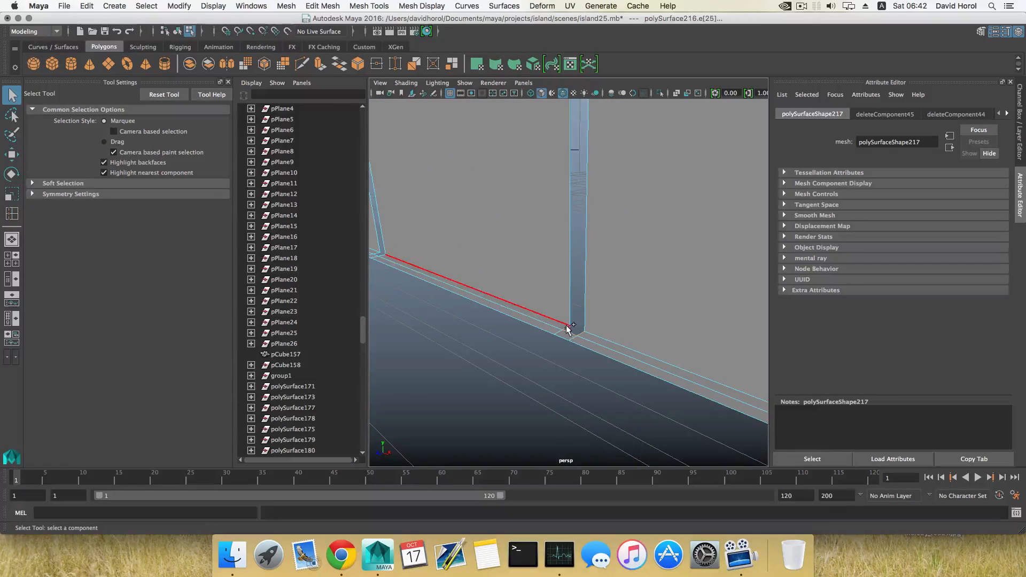
{"action": "scroll", "coordinate": [565, 329], "scroll_direction": "down", "scroll_amount": 2}
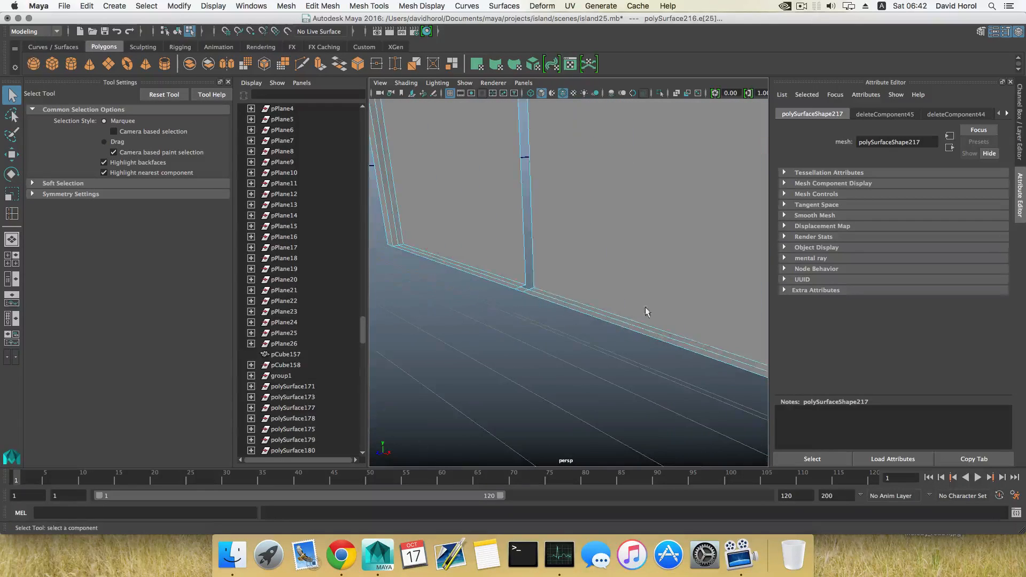
{"action": "left_click", "coordinate": [524, 288], "text": "shift"}
{"action": "scroll", "coordinate": [581, 292], "scroll_direction": "down", "scroll_amount": 5}
{"action": "left_click_drag", "start_coordinate": [584, 292], "coordinate": [600, 286], "text": "alt"}
{"action": "middle_click_drag", "start_coordinate": [599, 278], "coordinate": [595, 316], "text": "alt"}
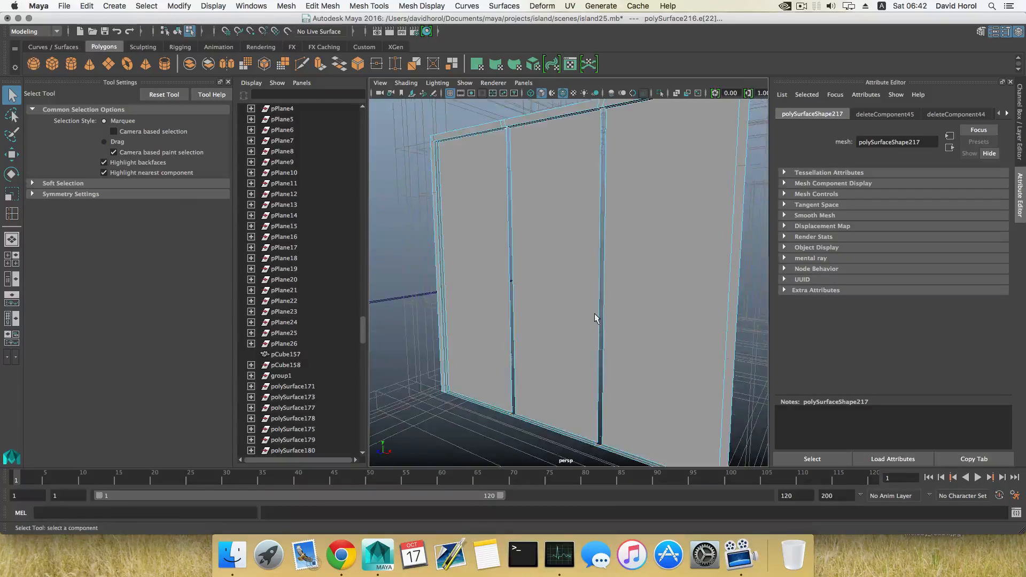
{"action": "left_click_drag", "start_coordinate": [595, 315], "coordinate": [609, 314], "text": "alt"}
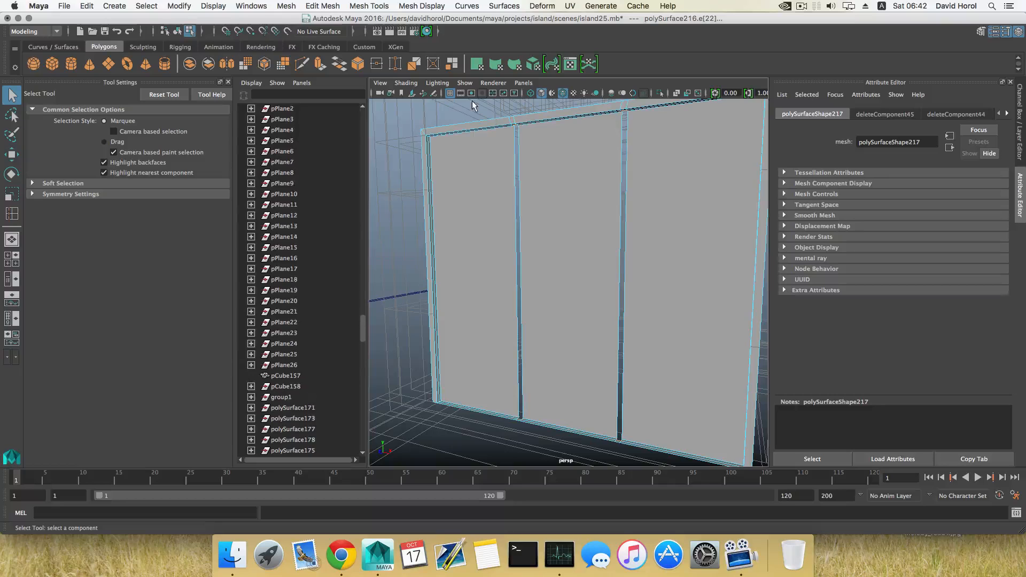
Try to bridge the selected head and sill edges across the two vertical gaps
{"action": "left_click", "coordinate": [322, 5]}
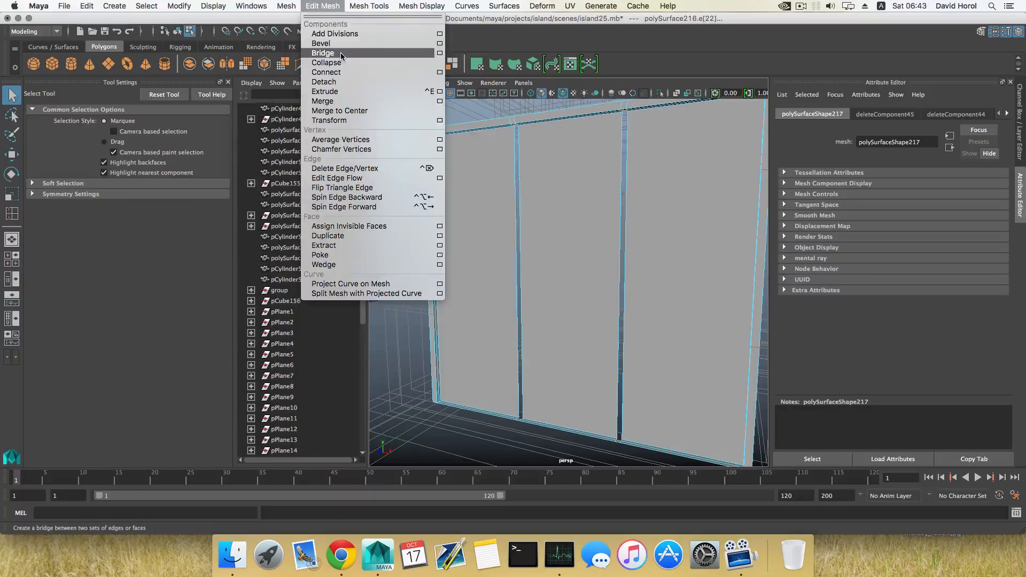
{"action": "left_click", "coordinate": [341, 54]}
{"action": "left_click_drag", "start_coordinate": [533, 218], "coordinate": [557, 220], "text": "alt"}
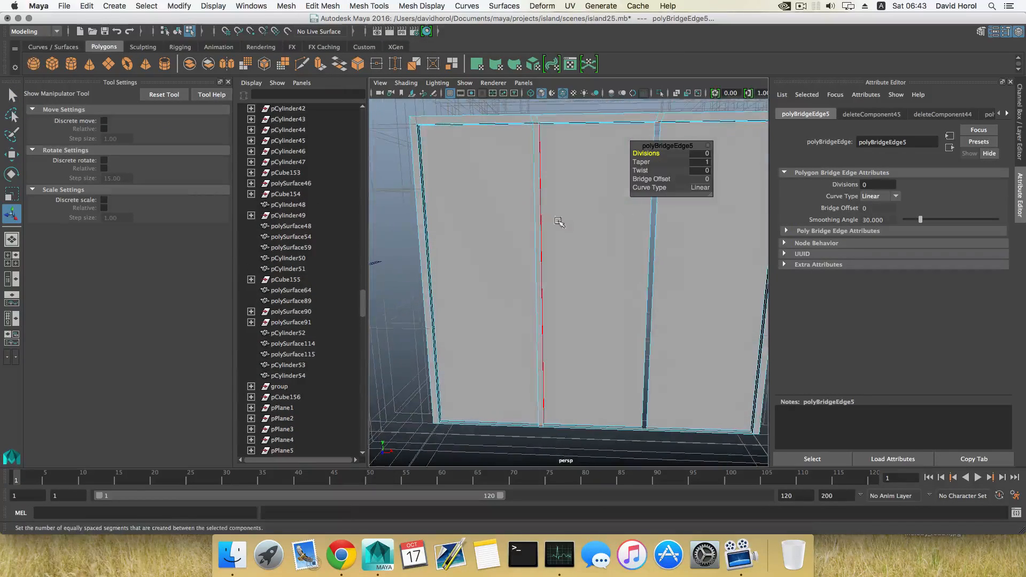
{"action": "key", "text": "super+z"}
Extrude the selected head and sill edges and scale them vertically until they meet at mid-height, closing both gaps with mullion faces
{"action": "left_click_drag", "start_coordinate": [621, 197], "coordinate": [533, 190], "text": "alt"}
{"action": "left_click", "coordinate": [320, 65]}
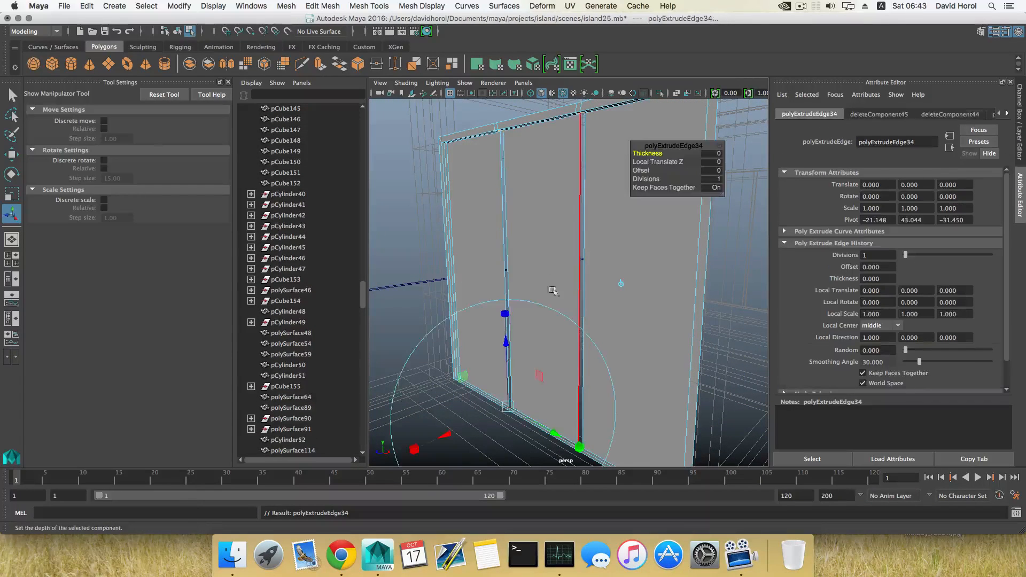
{"action": "left_click_drag", "start_coordinate": [539, 203], "coordinate": [538, 188]}
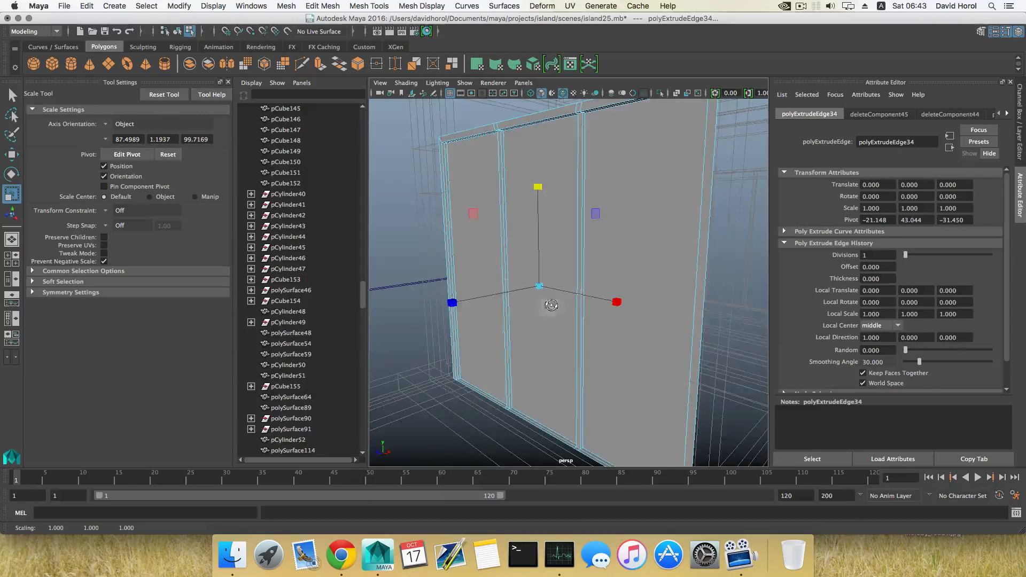
Merge the coincident vertices at mid-height of both mullions with a distance threshold of 0.001
{"action": "left_click_drag", "start_coordinate": [552, 306], "coordinate": [606, 289], "text": "alt"}
{"action": "right_click_drag", "start_coordinate": [606, 271], "coordinate": [556, 285]}
{"action": "left_click_drag", "start_coordinate": [654, 287], "coordinate": [653, 287]}
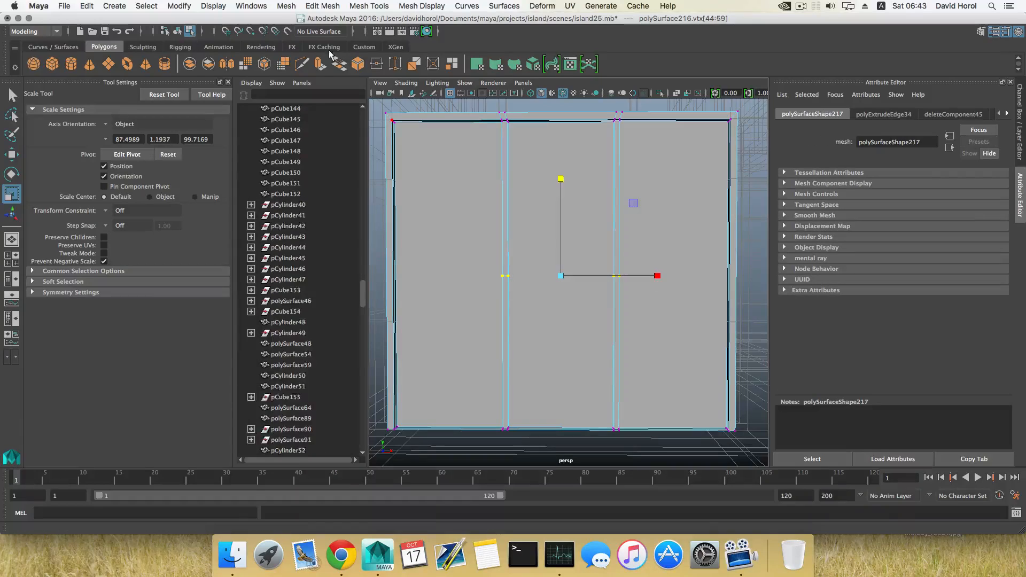
{"action": "left_click", "coordinate": [322, 6]}
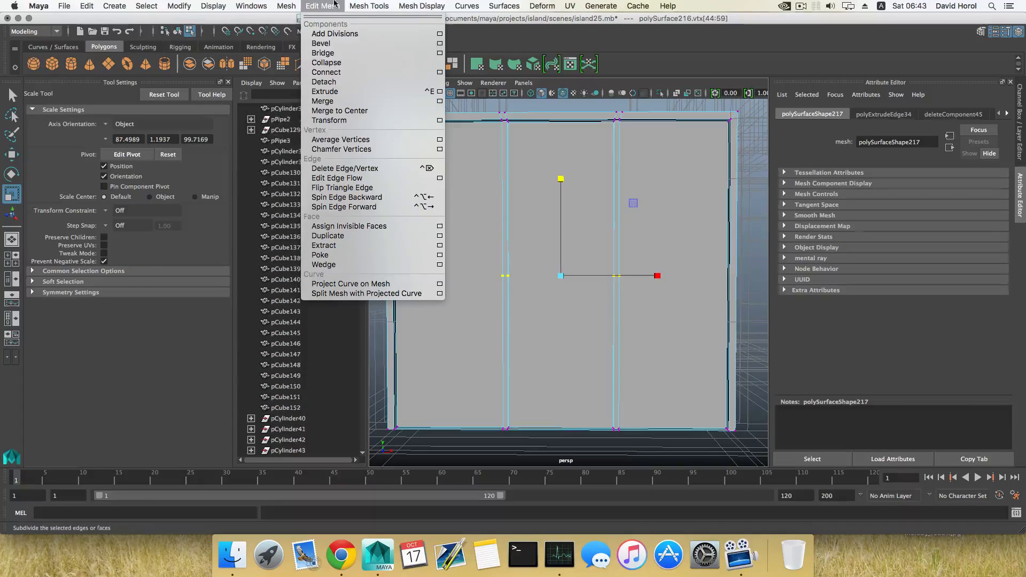
{"action": "left_click", "coordinate": [346, 102]}
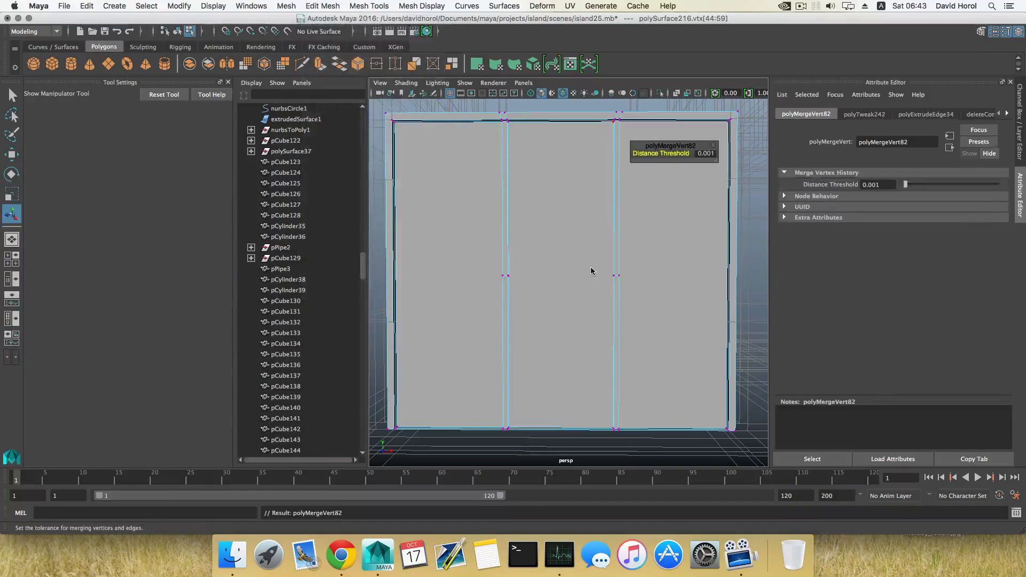
{"action": "key", "text": "F8"}
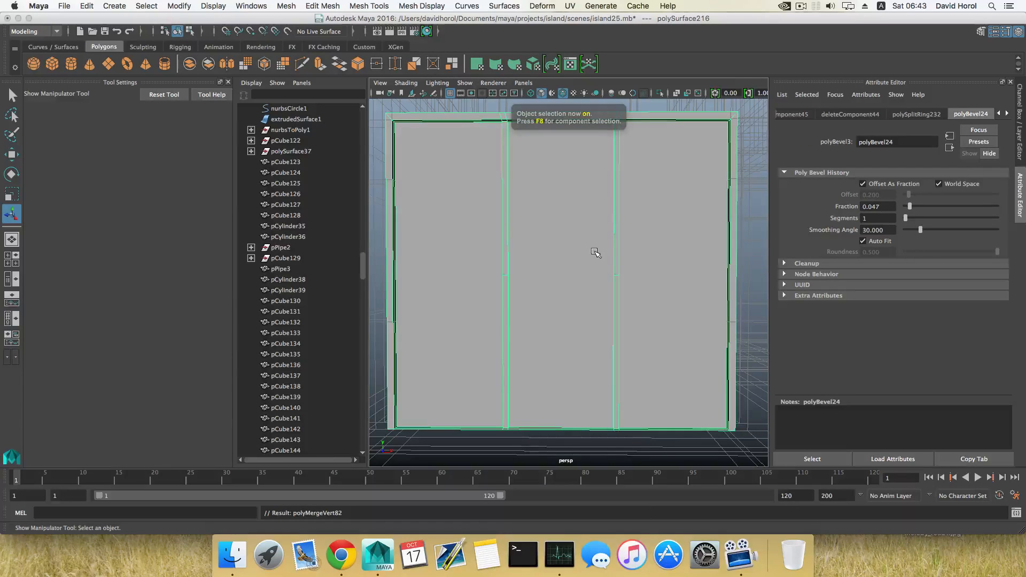
Delete the short horizontal edges at mid-height of the two mullions
{"action": "right_click_drag", "start_coordinate": [591, 254], "coordinate": [619, 282]}
{"action": "left_click", "coordinate": [617, 278]}
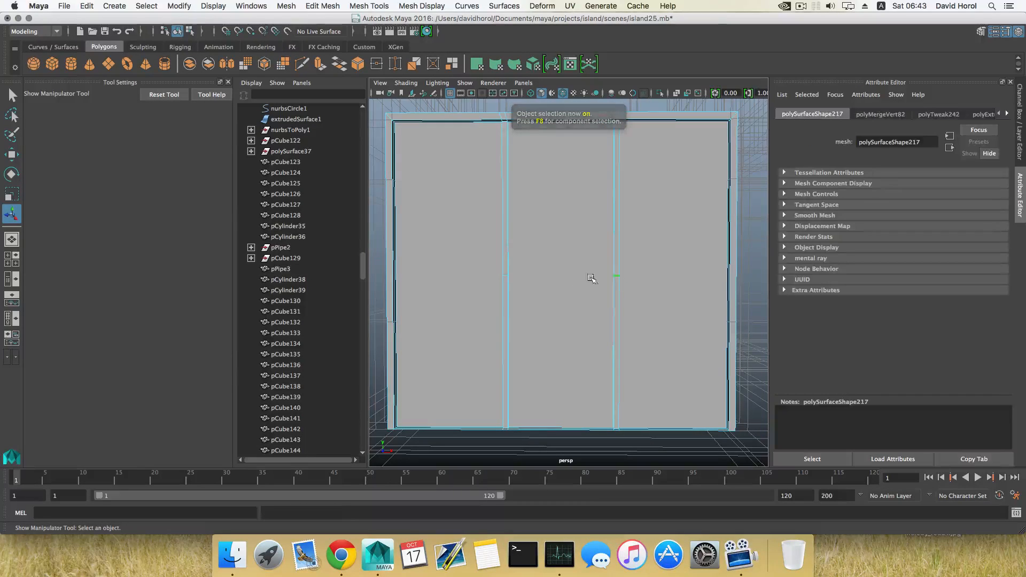
{"action": "right_click_drag", "start_coordinate": [506, 278], "coordinate": [455, 292], "text": "shift"}
Examine the frame and its mullions from both sides and in relation to the surrounding house
{"action": "left_click_drag", "start_coordinate": [668, 305], "coordinate": [560, 299], "text": "alt"}
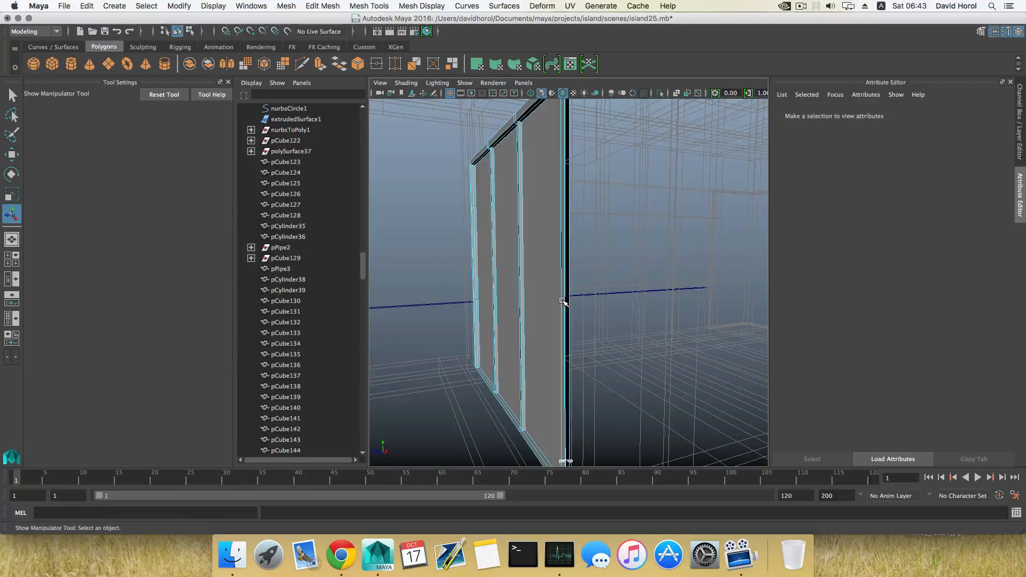
{"action": "key", "text": "F8"}
{"action": "key", "text": "F8"}
{"action": "scroll", "coordinate": [562, 300], "scroll_direction": "down", "scroll_amount": 8}
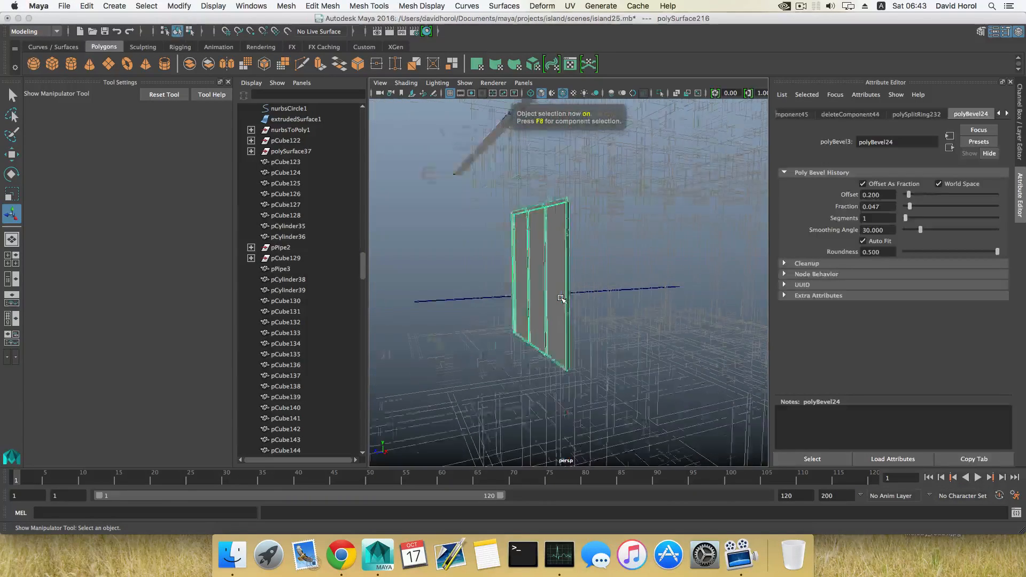
{"action": "left_click_drag", "start_coordinate": [562, 300], "coordinate": [525, 314], "text": "alt"}
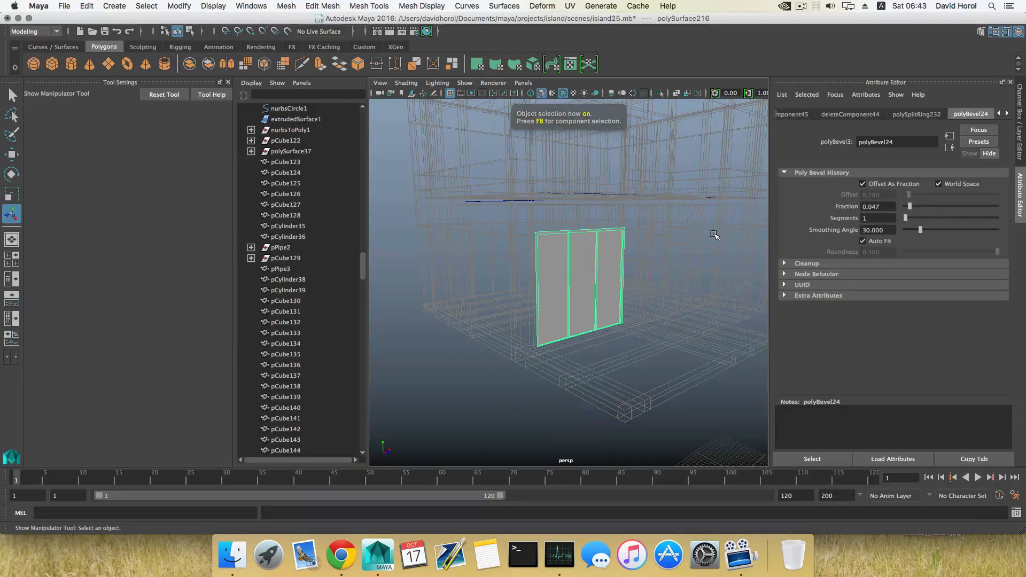
{"action": "key", "text": "f"}
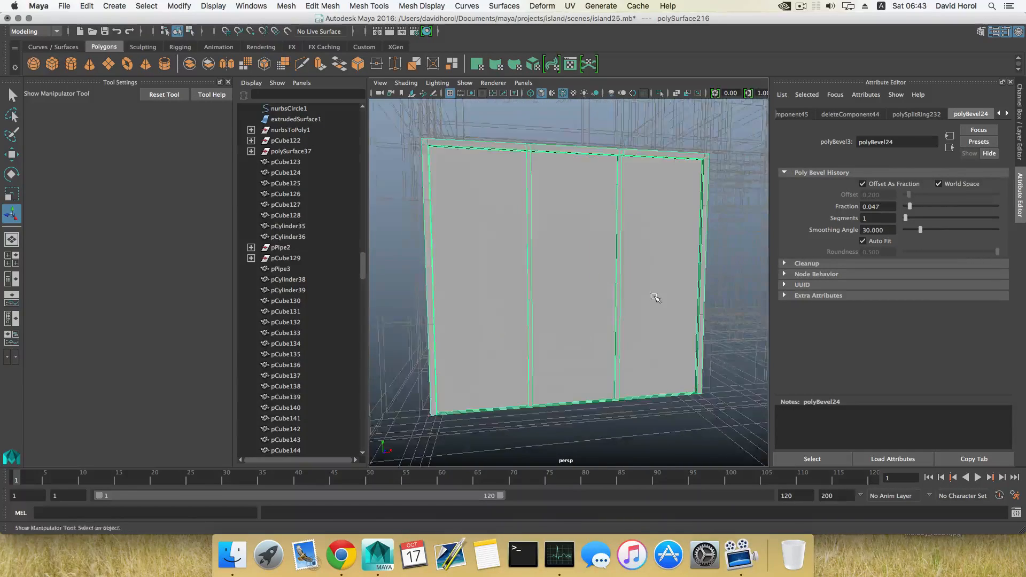
{"action": "left_click_drag", "start_coordinate": [655, 297], "coordinate": [580, 280], "text": "alt"}
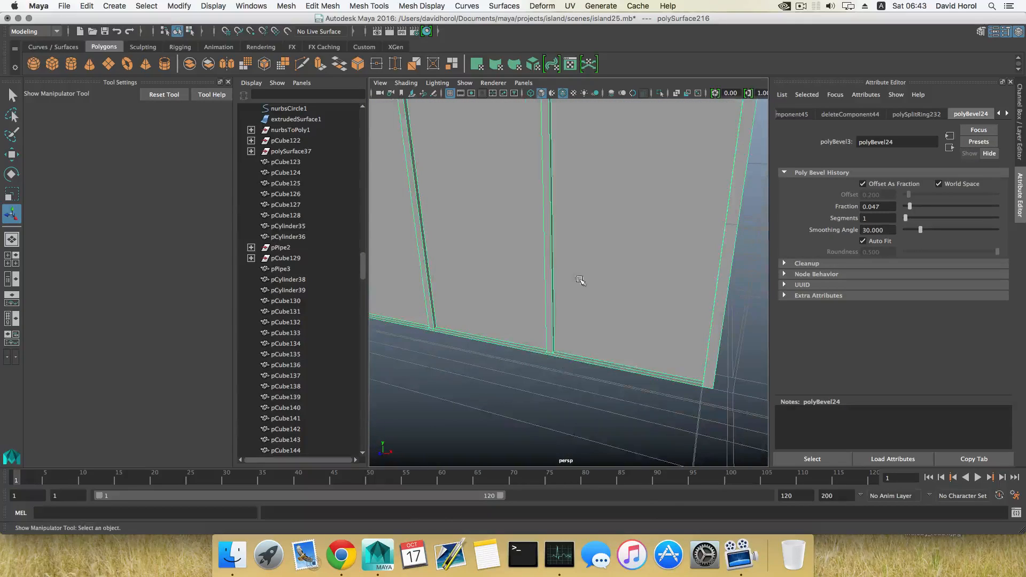
Delete the sill faces along the underside of all three fields of the frame
{"action": "right_click", "coordinate": [598, 252]}
{"action": "left_click", "coordinate": [598, 281]}
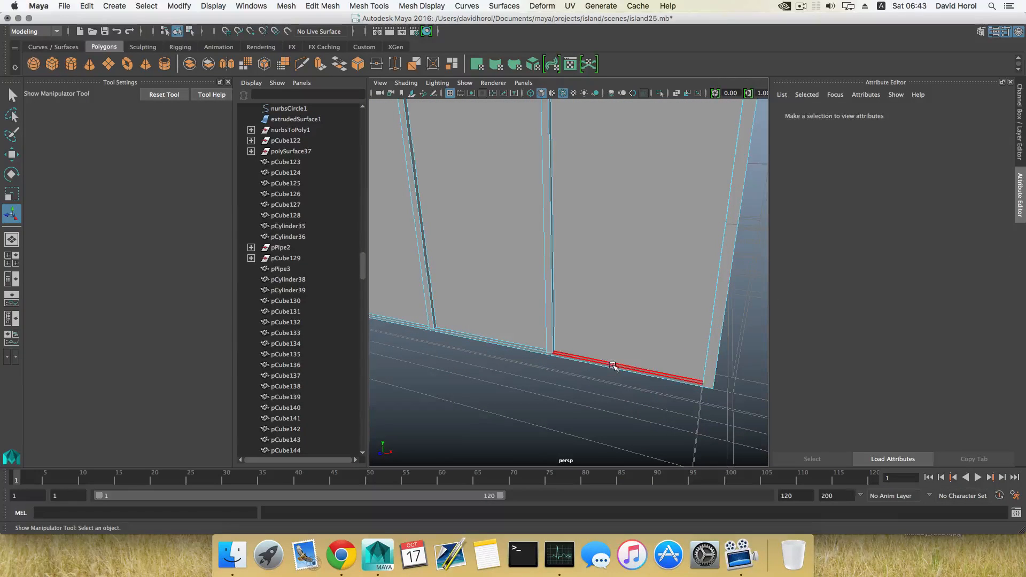
{"action": "left_click", "coordinate": [613, 366]}
{"action": "left_click_drag", "start_coordinate": [613, 373], "coordinate": [607, 343], "text": "alt"}
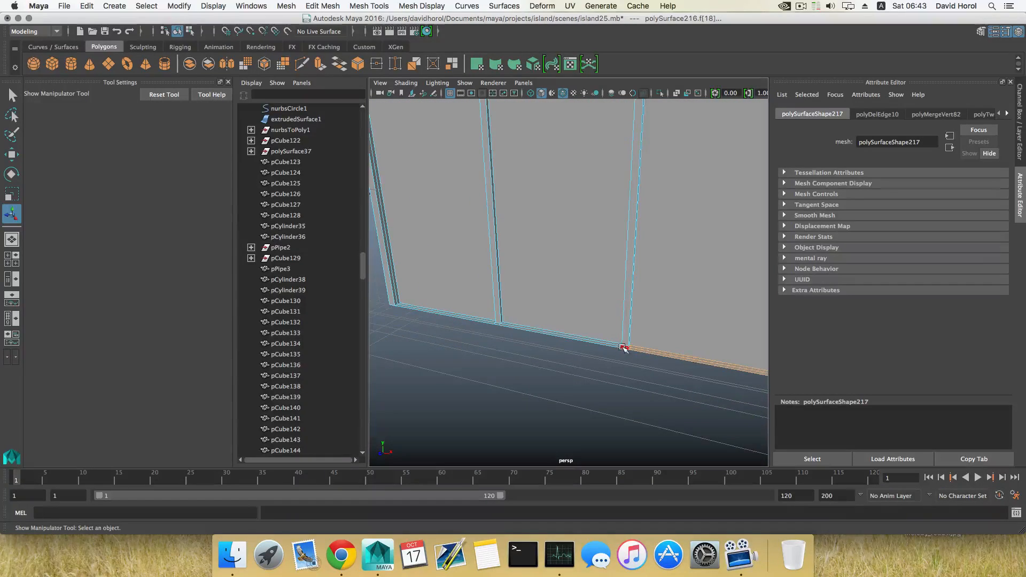
{"action": "left_click", "coordinate": [600, 342], "text": "shift"}
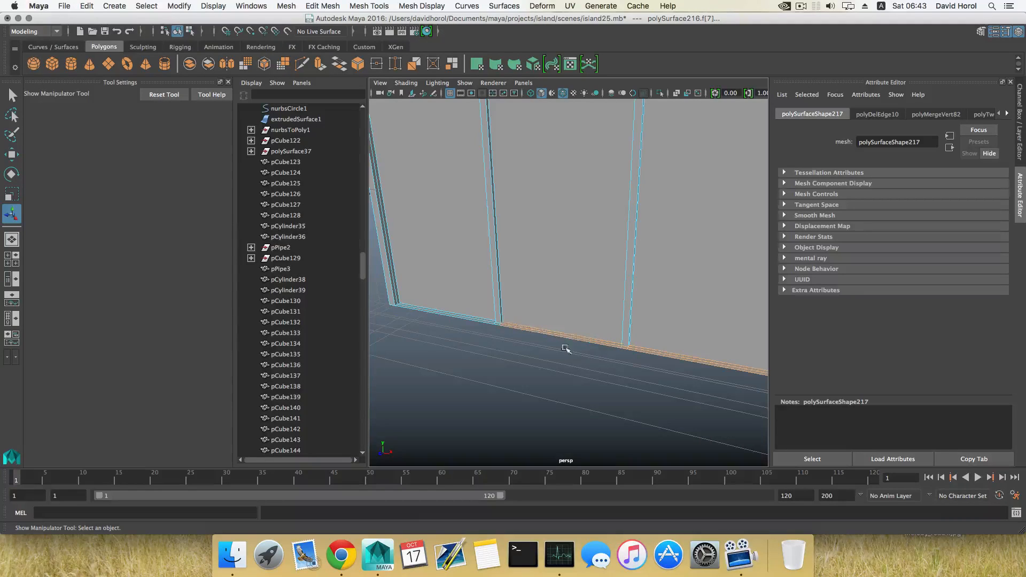
{"action": "middle_click_drag", "start_coordinate": [559, 339], "coordinate": [588, 339], "text": "alt"}
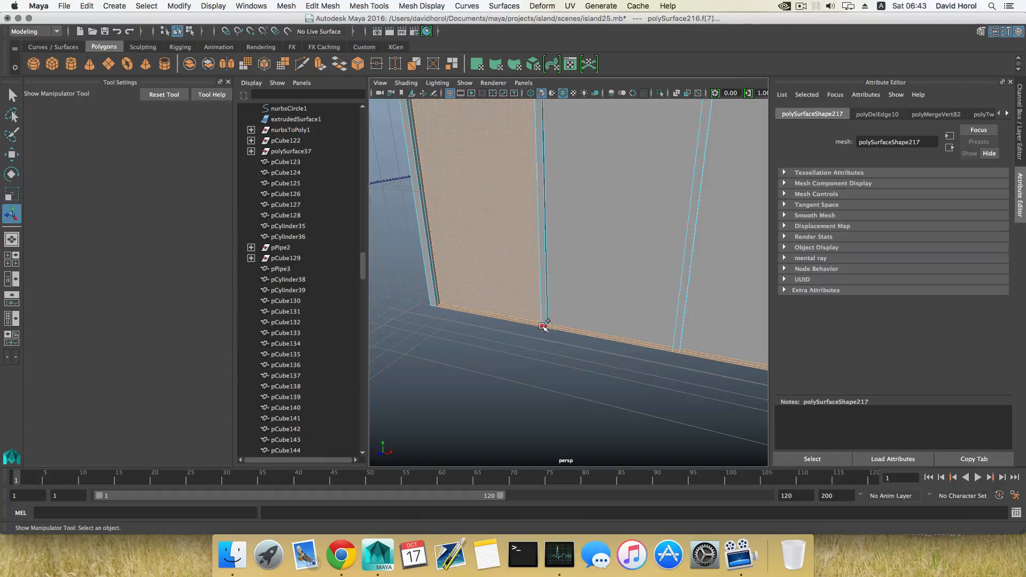
{"action": "left_click_drag", "start_coordinate": [519, 340], "coordinate": [603, 355], "text": "alt"}
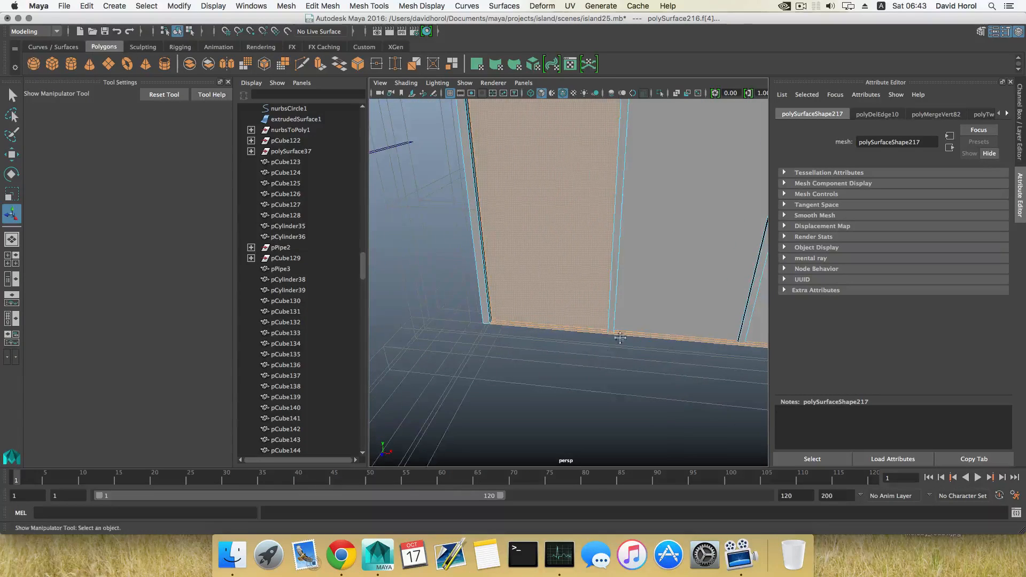
{"action": "left_click_drag", "start_coordinate": [523, 259], "coordinate": [539, 306], "text": "alt"}
{"action": "left_click", "coordinate": [555, 311]}
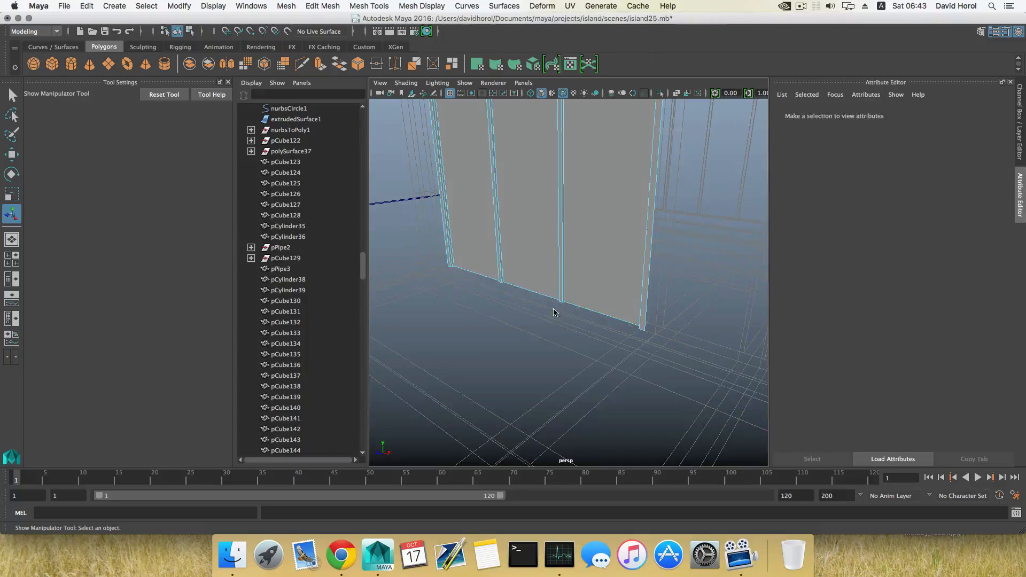
{"action": "key", "text": "F8"}
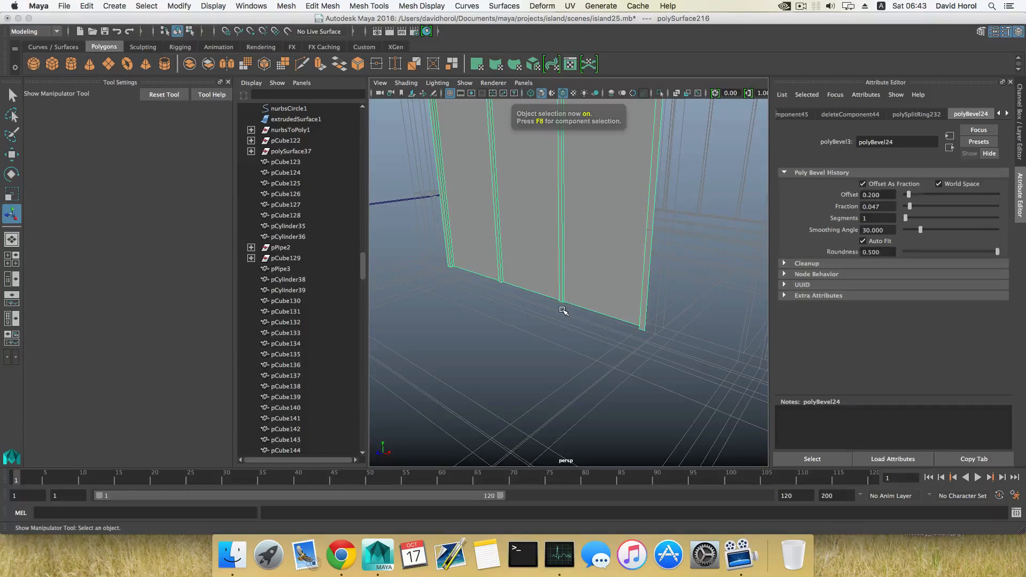
Extrude the frame's outer jamb and head faces outward with a local Z translation of 0.180
{"action": "left_click_drag", "start_coordinate": [553, 299], "coordinate": [499, 357], "text": "alt"}
{"action": "right_click_drag", "start_coordinate": [631, 303], "coordinate": [641, 303]}
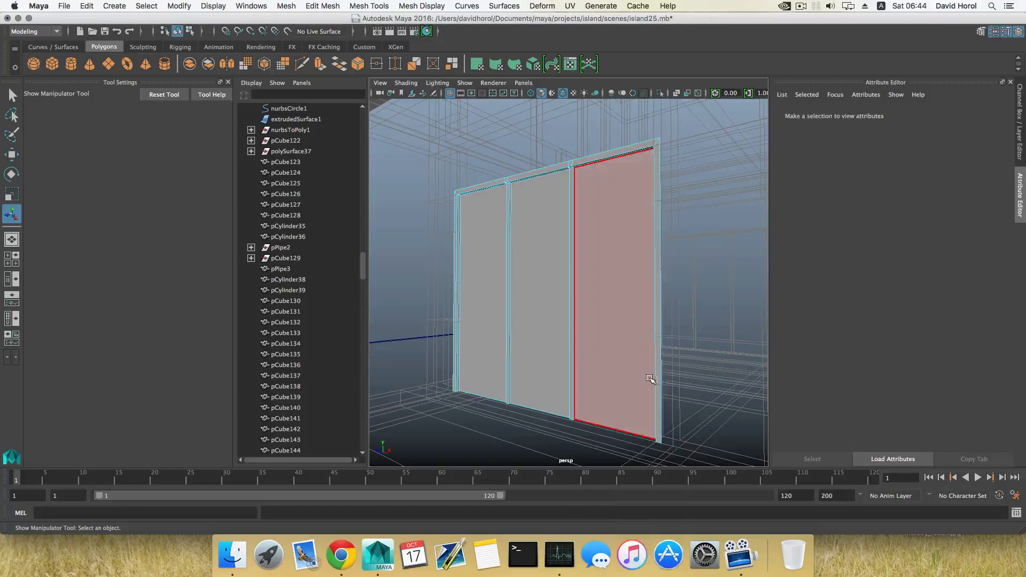
{"action": "left_click", "coordinate": [657, 385]}
{"action": "left_click_drag", "start_coordinate": [642, 277], "coordinate": [628, 208], "text": "alt"}
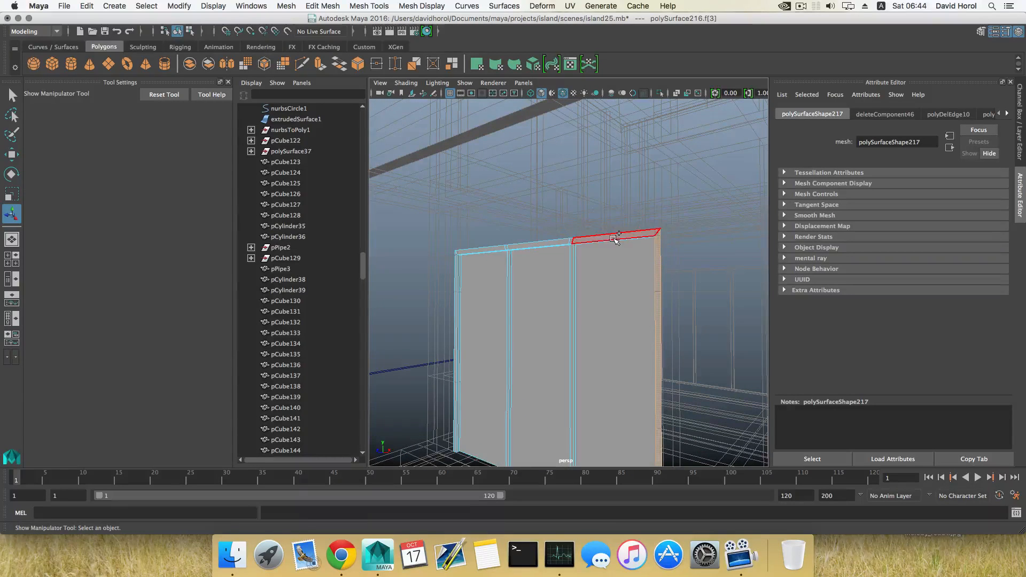
{"action": "left_click", "coordinate": [597, 241], "text": "shift"}
{"action": "left_click_drag", "start_coordinate": [540, 320], "coordinate": [569, 278], "text": "alt"}
{"action": "key", "text": "ctrl+e"}
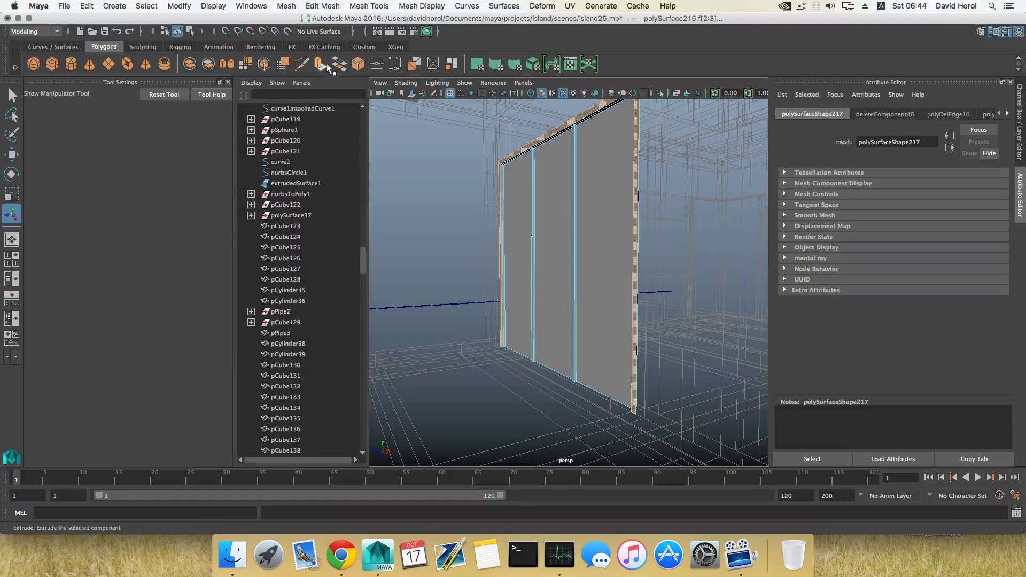
{"action": "left_click_drag", "start_coordinate": [508, 216], "coordinate": [694, 231], "text": "alt"}
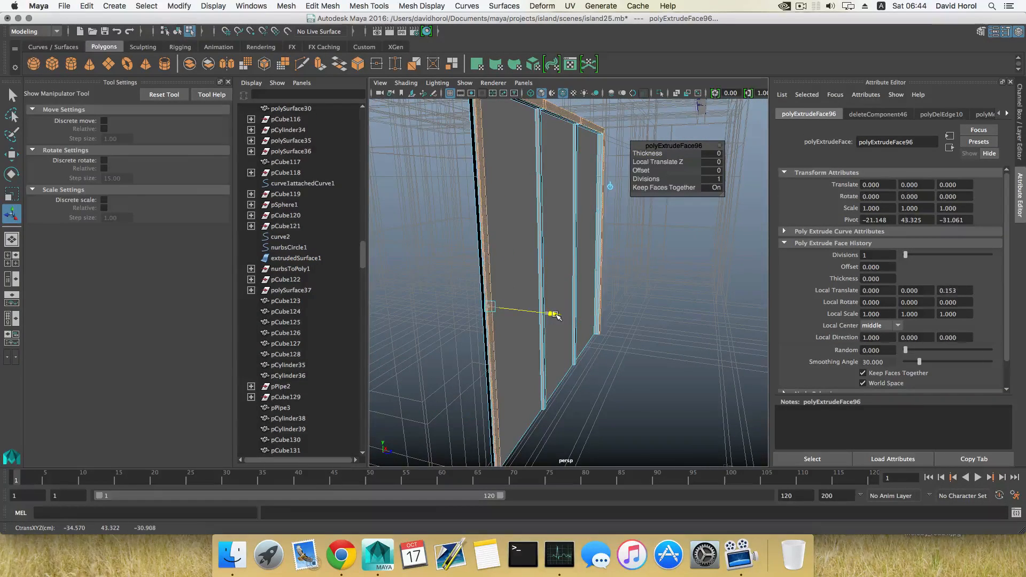
{"action": "left_click_drag", "start_coordinate": [556, 315], "coordinate": [527, 297], "text": "alt"}
{"action": "key", "text": "F8"}
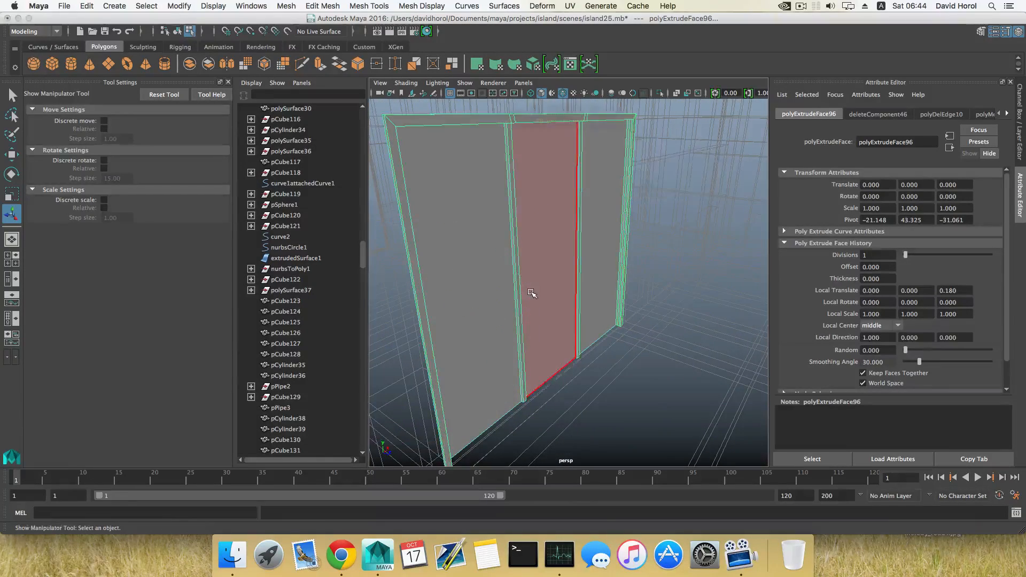
Return to object selection, set layer6 to reference display so the house is shaded, and deselect the frame
{"action": "scroll", "coordinate": [638, 290], "scroll_direction": "down", "scroll_amount": 5}
{"action": "scroll", "coordinate": [354, 456], "scroll_direction": "up", "scroll_amount": 5}
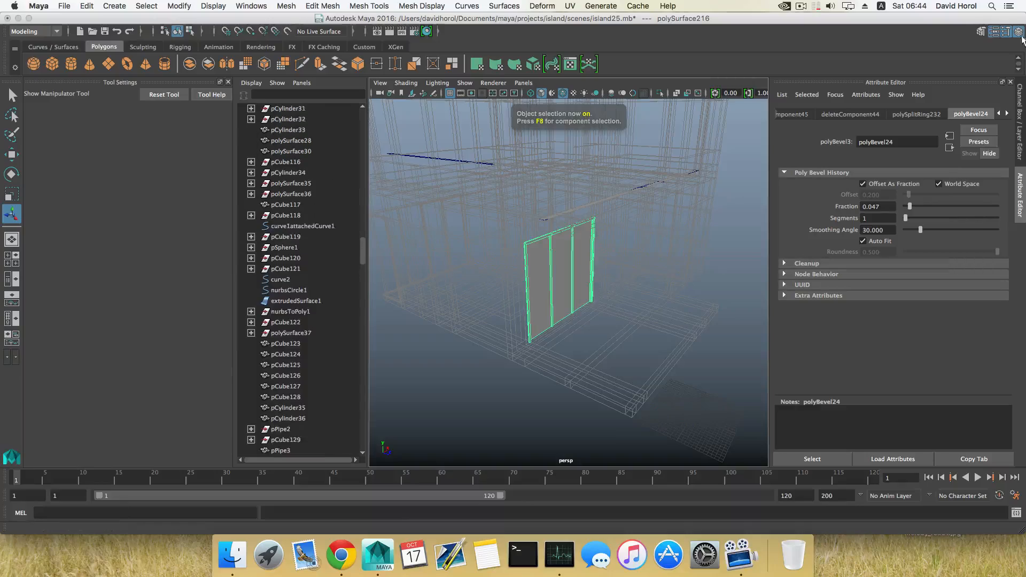
{"action": "key", "text": "ctrl+a"}
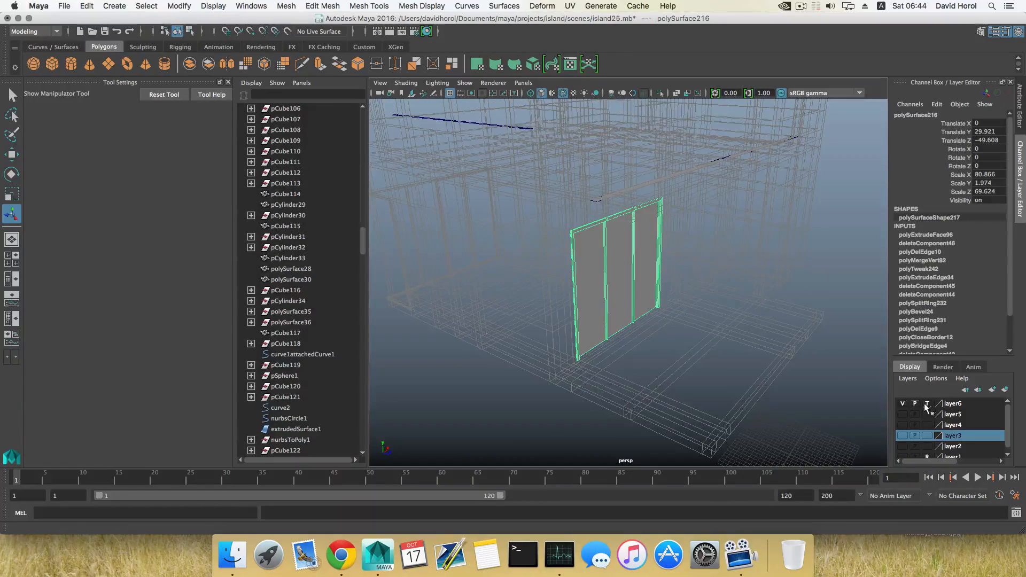
{"action": "left_click", "coordinate": [927, 404]}
{"action": "left_click_drag", "start_coordinate": [745, 331], "coordinate": [823, 340], "text": "alt"}
{"action": "left_click", "coordinate": [861, 348]}
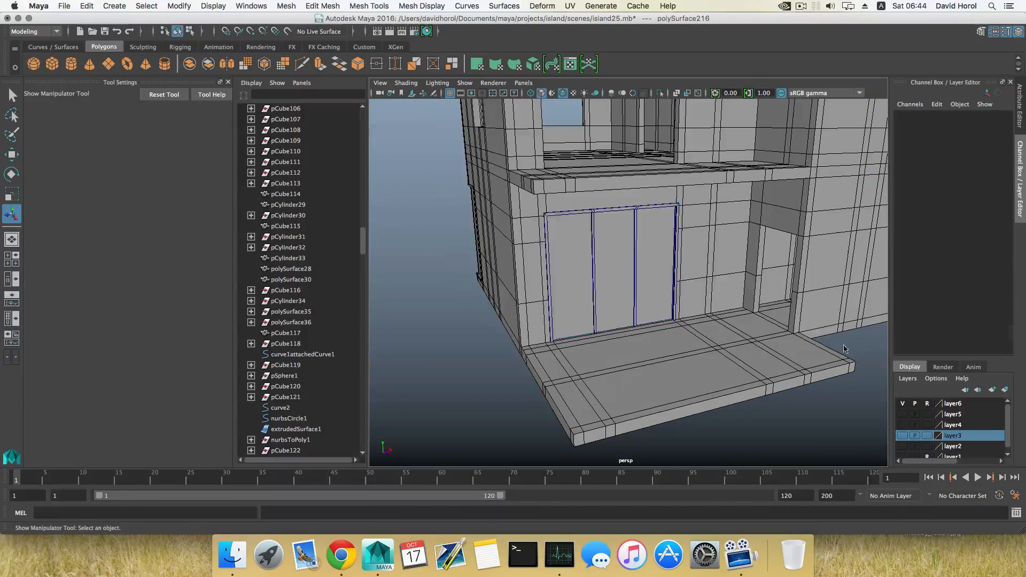
Examine how the terrace frame and the frame on the opposite facade sit in their wall openings
{"action": "left_click_drag", "start_coordinate": [561, 360], "coordinate": [777, 268], "text": "alt"}
{"action": "scroll", "coordinate": [769, 268], "scroll_direction": "down", "scroll_amount": 6}
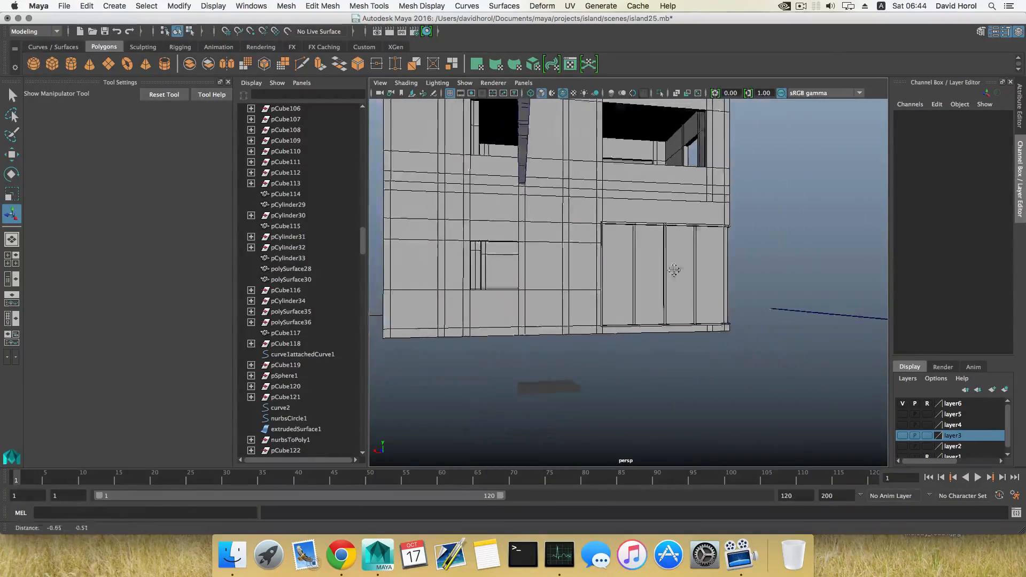
{"action": "left_click_drag", "start_coordinate": [676, 270], "coordinate": [561, 284], "text": "alt"}
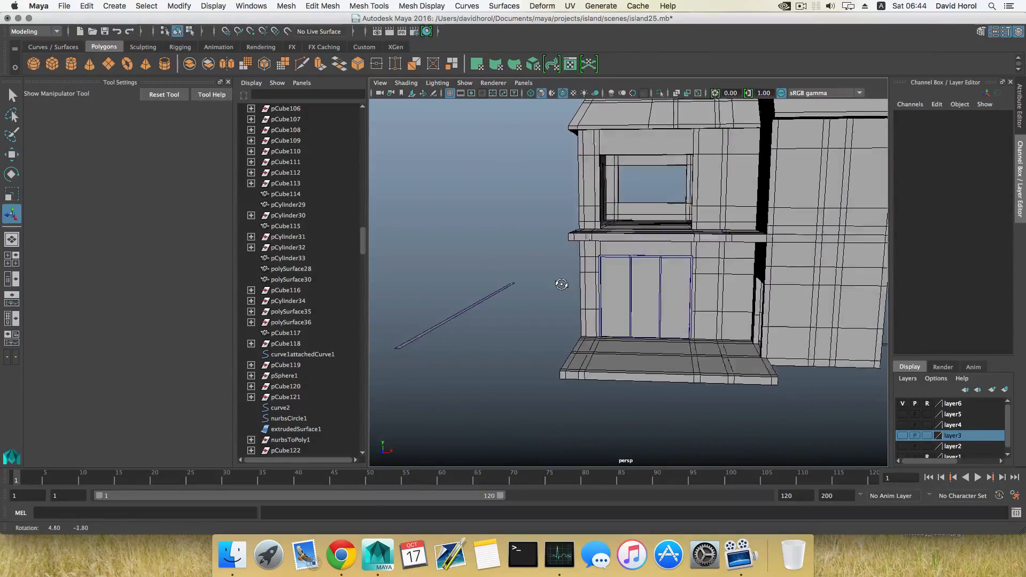
{"action": "right_click_drag", "start_coordinate": [576, 286], "coordinate": [625, 291], "text": "alt"}
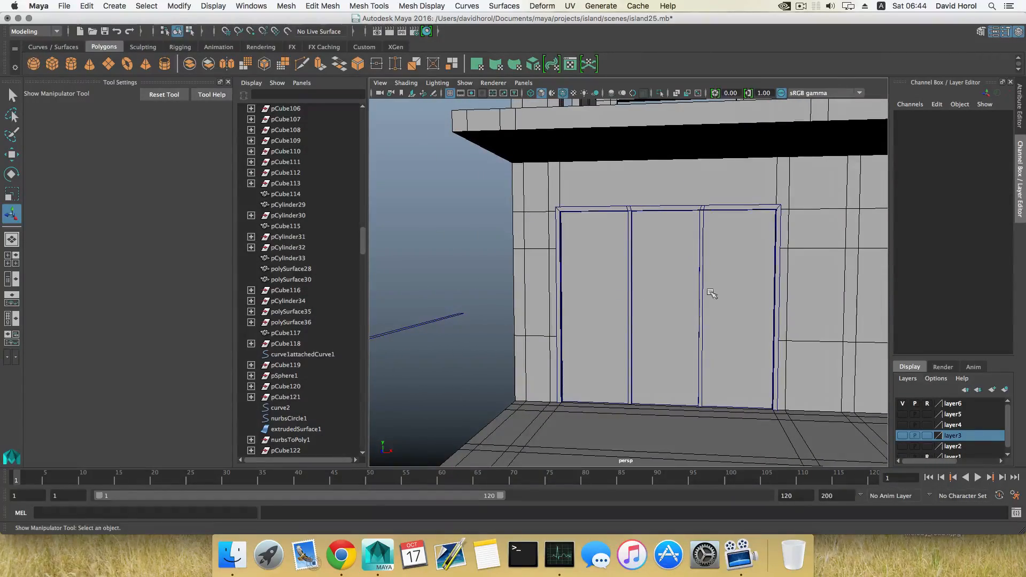
{"action": "middle_click_drag", "start_coordinate": [736, 297], "coordinate": [568, 283], "text": "alt"}
{"action": "left_click_drag", "start_coordinate": [567, 282], "coordinate": [630, 286], "text": "alt"}
{"action": "right_click_drag", "start_coordinate": [630, 287], "coordinate": [582, 284], "text": "alt"}
{"action": "middle_click_drag", "start_coordinate": [582, 285], "coordinate": [612, 287], "text": "alt"}
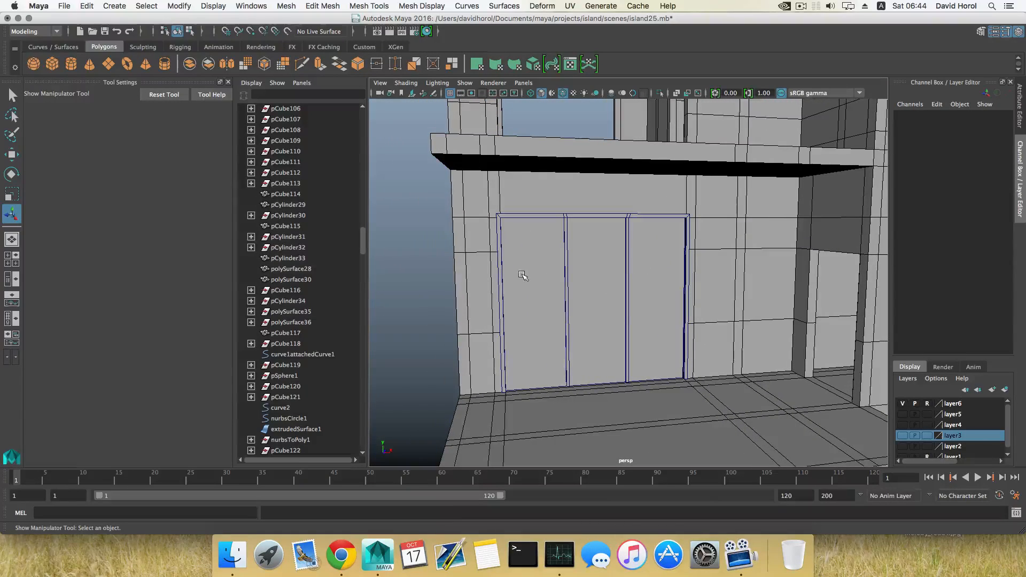
Examine the whole house from several sides, including the terrace, balcony, side wall openings and roof
{"action": "right_click_drag", "start_coordinate": [576, 282], "coordinate": [535, 278], "text": "alt"}
{"action": "left_click_drag", "start_coordinate": [535, 279], "coordinate": [567, 287], "text": "alt"}
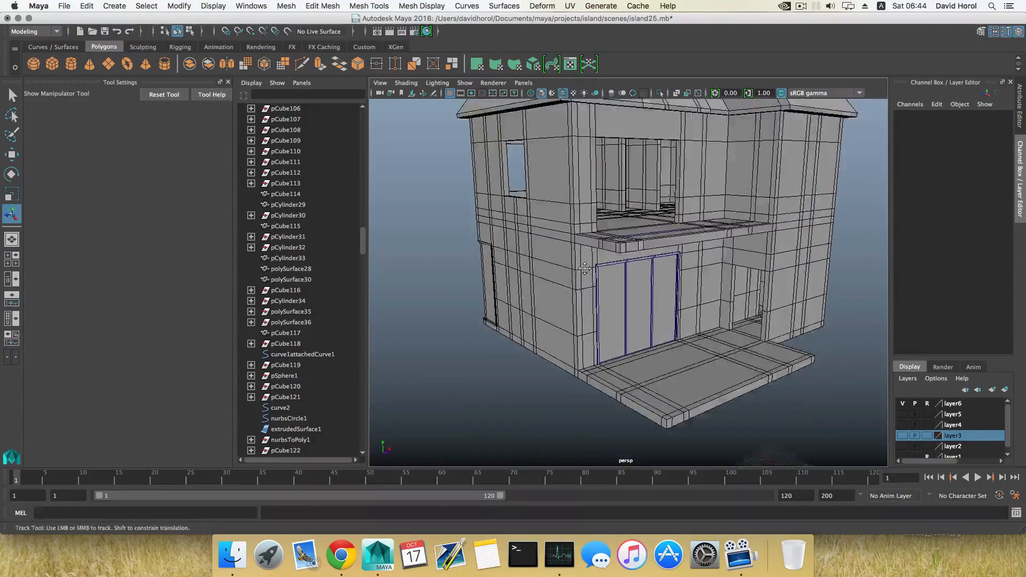
{"action": "middle_click_drag", "start_coordinate": [568, 287], "coordinate": [571, 310], "text": "alt"}
{"action": "left_click_drag", "start_coordinate": [571, 309], "coordinate": [540, 306], "text": "alt"}
{"action": "right_click_drag", "start_coordinate": [544, 305], "coordinate": [620, 304], "text": "alt"}
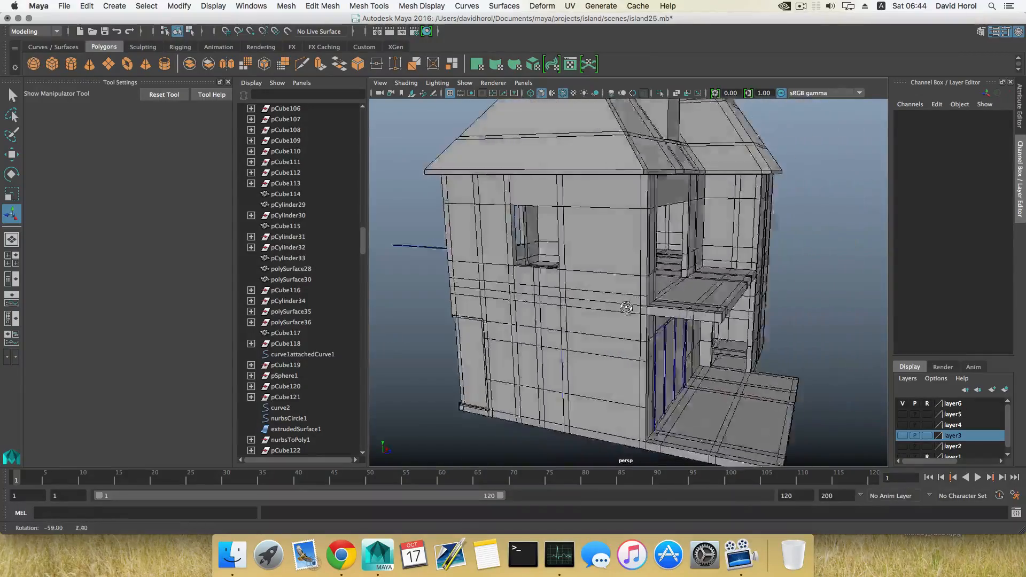
{"action": "left_click_drag", "start_coordinate": [621, 305], "coordinate": [680, 305], "text": "alt"}
{"action": "right_click_drag", "start_coordinate": [680, 304], "coordinate": [698, 323], "text": "alt"}
{"action": "left_click_drag", "start_coordinate": [697, 322], "coordinate": [513, 287], "text": "alt"}
{"action": "middle_click_drag", "start_coordinate": [513, 287], "coordinate": [459, 315], "text": "alt"}
{"action": "right_click_drag", "start_coordinate": [738, 252], "coordinate": [658, 277], "text": "alt"}
{"action": "left_click_drag", "start_coordinate": [658, 277], "coordinate": [700, 340], "text": "alt"}
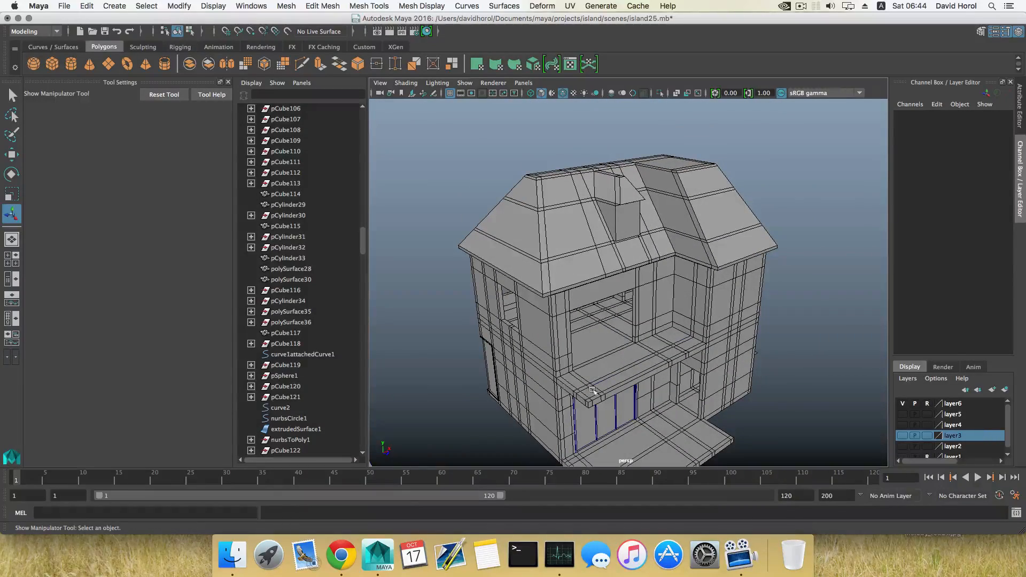
{"action": "left_click_drag", "start_coordinate": [593, 391], "coordinate": [574, 403], "text": "alt"}
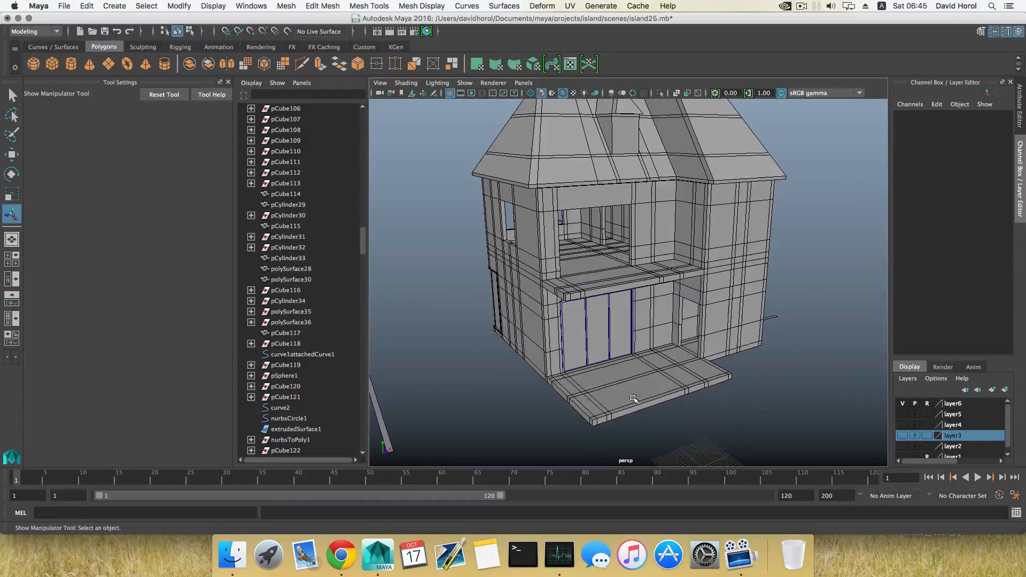
{"action": "left_click_drag", "start_coordinate": [698, 338], "coordinate": [392, 200], "text": "alt"}
{"action": "scroll", "coordinate": [300, 214], "scroll_direction": "up", "scroll_amount": 6}
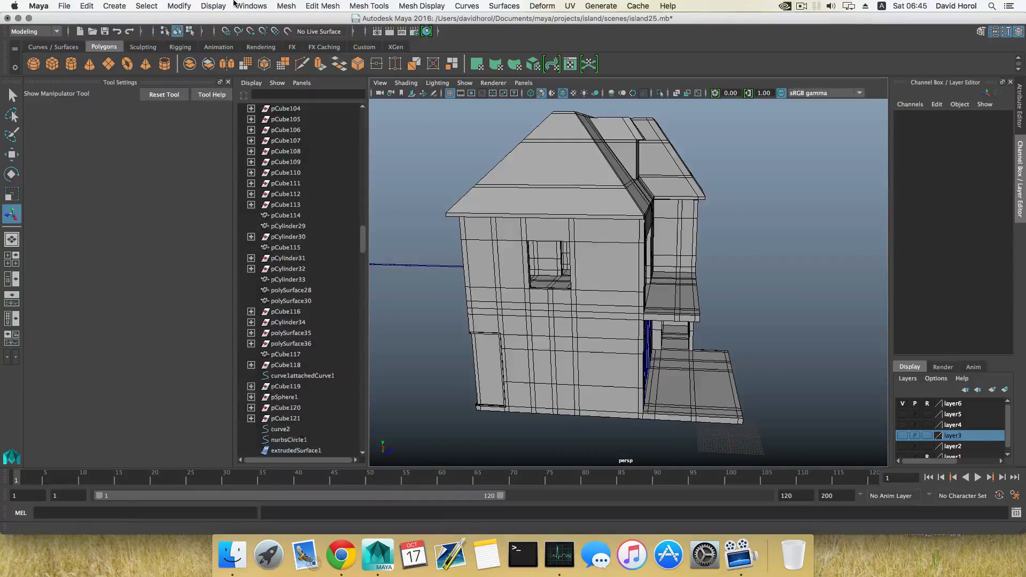
Save the scene as a new version named island26.mb in the project's scenes folder
{"action": "left_click", "coordinate": [65, 6]}
{"action": "left_click", "coordinate": [94, 62]}
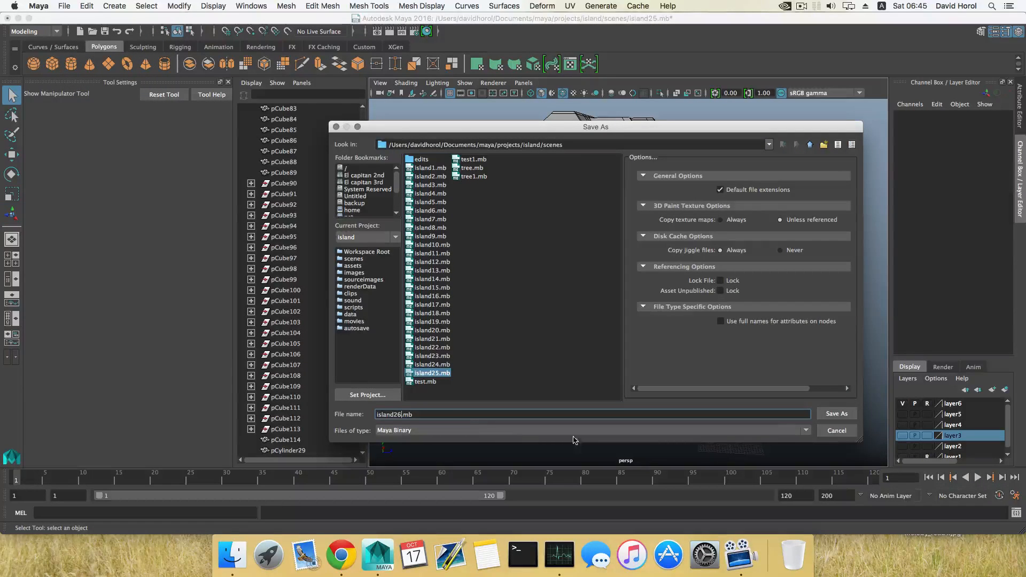
{"action": "left_click", "coordinate": [835, 414]}
Switch to component selection while facing the terrace side of the house
{"action": "left_click_drag", "start_coordinate": [724, 336], "coordinate": [613, 393], "text": "alt"}
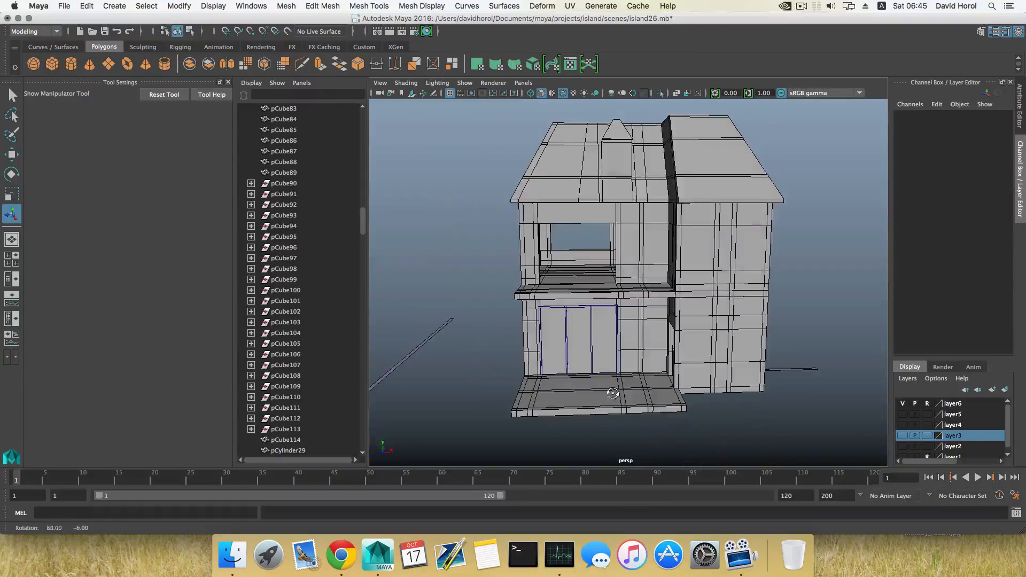
{"action": "key", "text": "F8"}
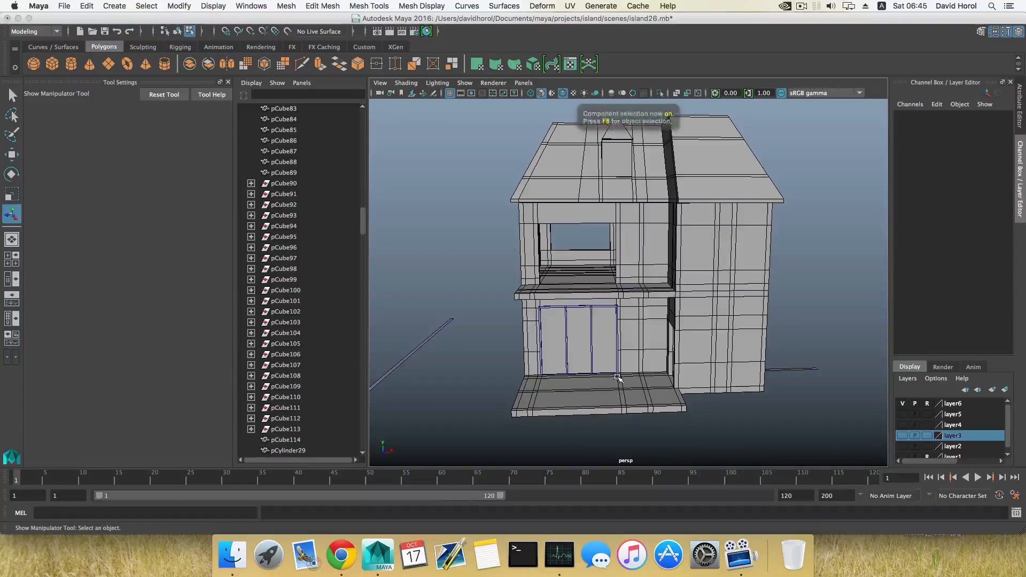